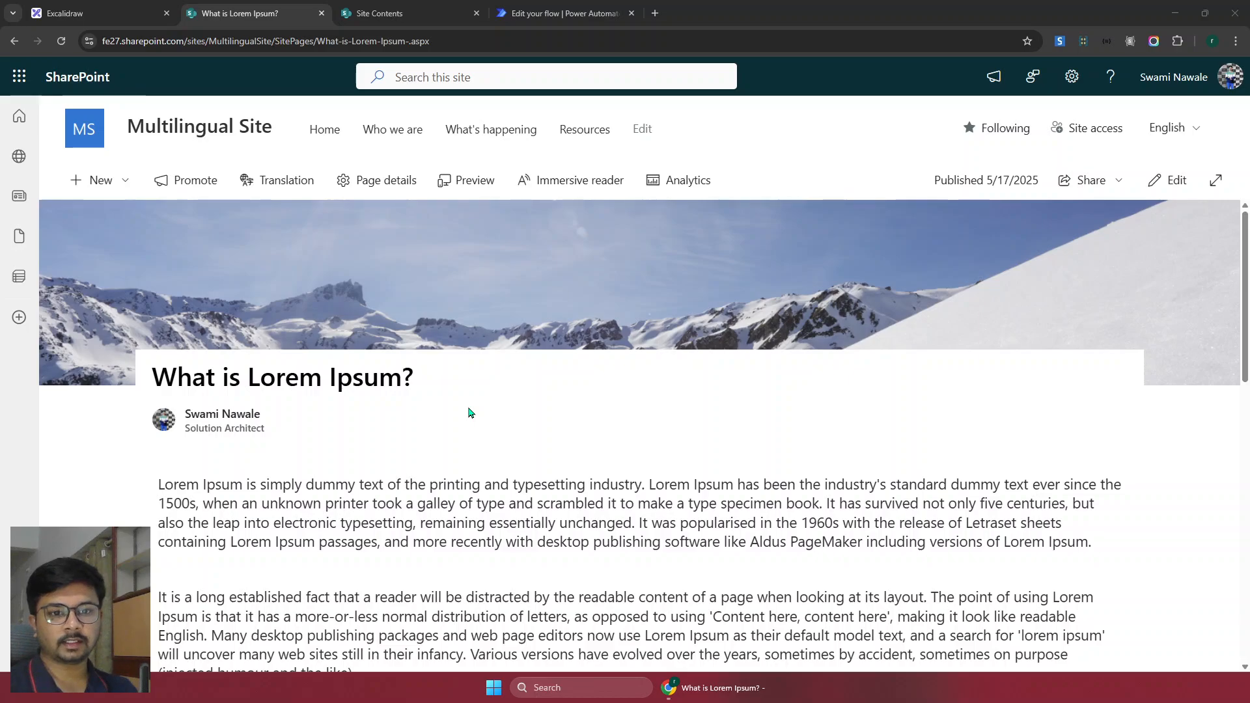
# Open the language settings of the Multilingual Site from its full site settings
pyautogui.click(1072, 76)
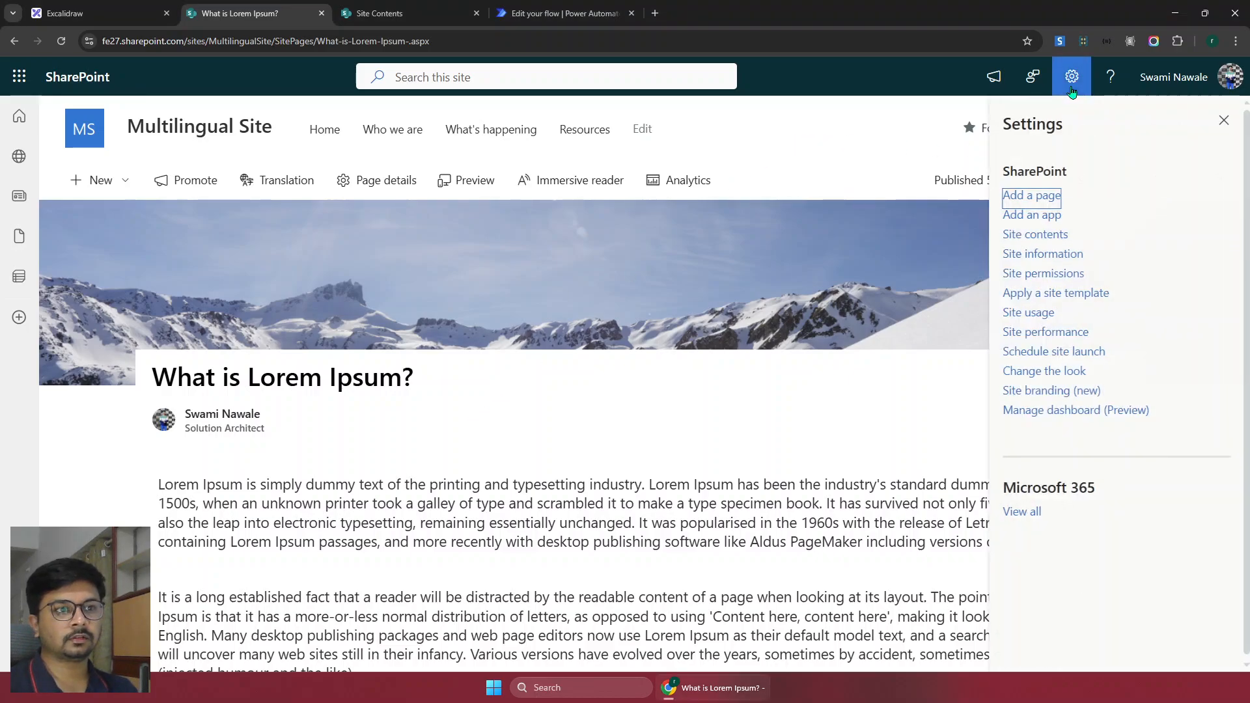
pyautogui.click(1039, 253)
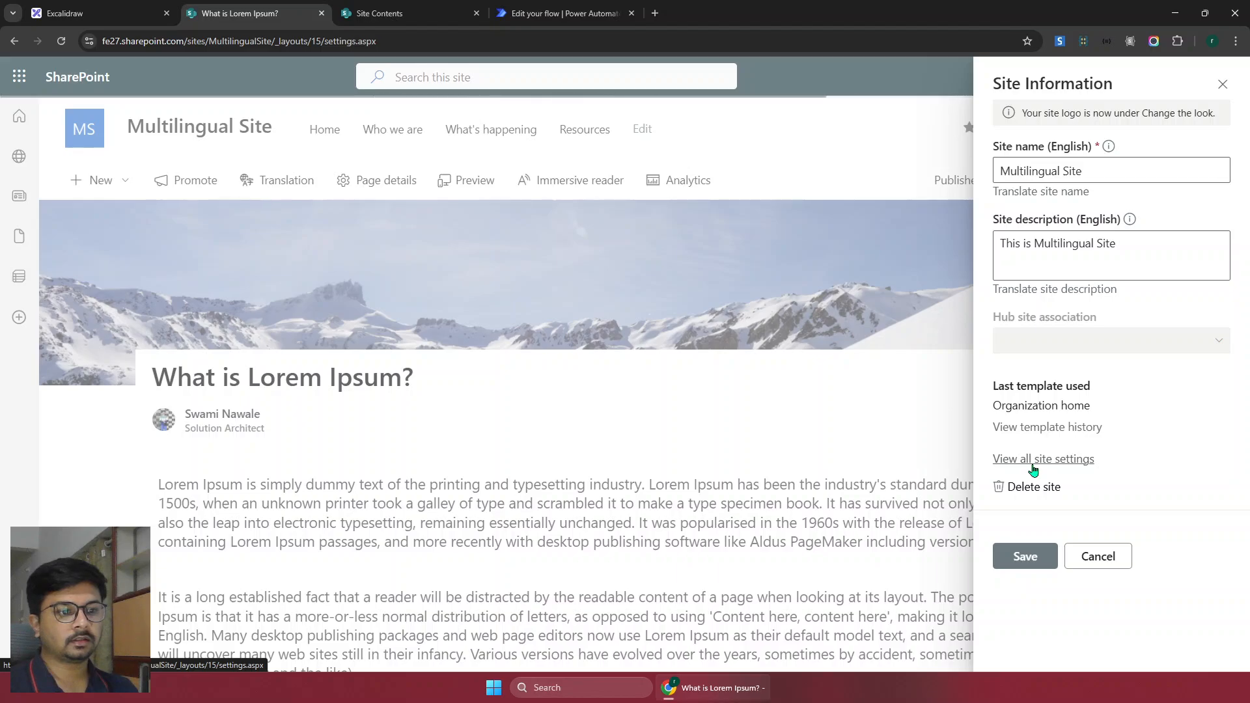
pyautogui.click(1034, 466)
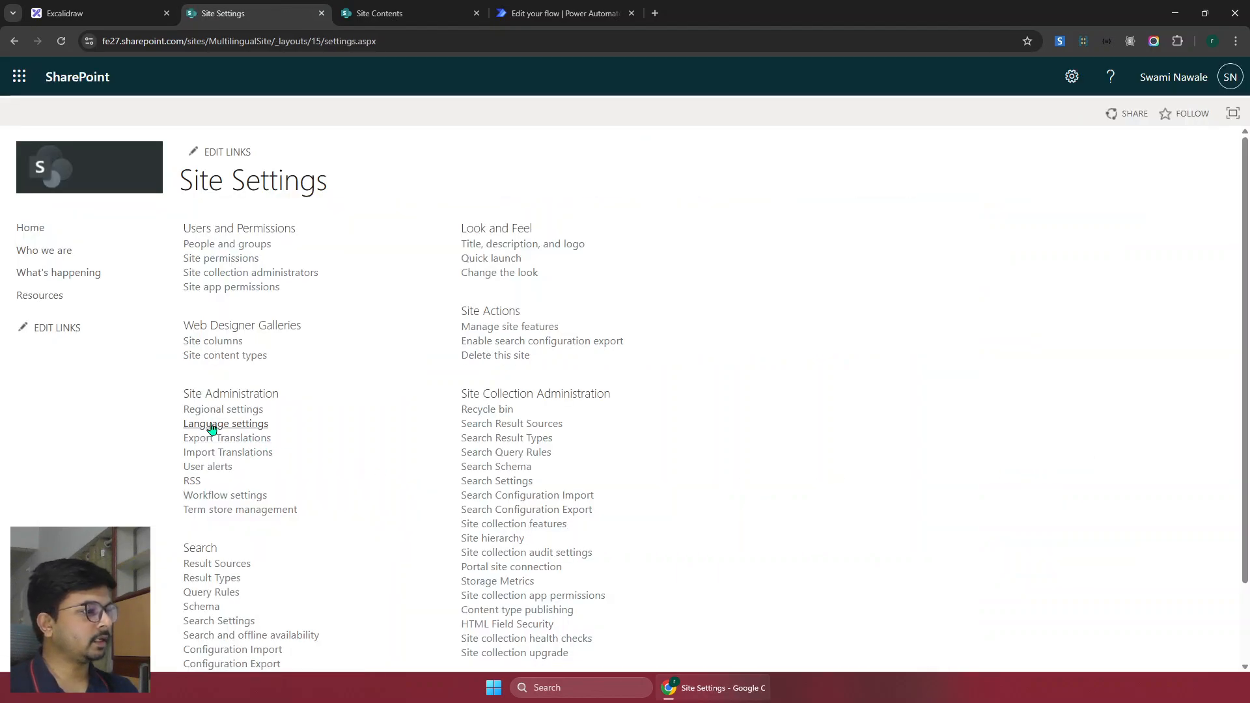
pyautogui.click(200, 424)
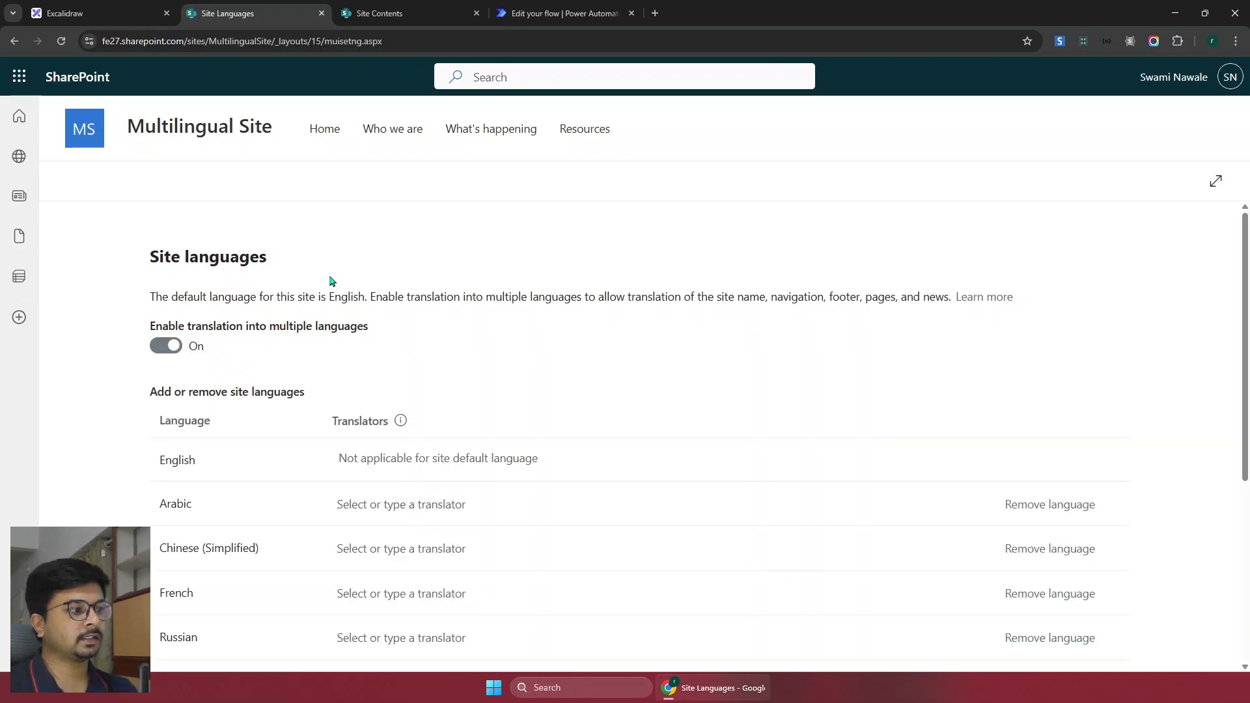
# Review the site's enabled translation languages and the translator assignment for each, including Spanish
pyautogui.scroll(-4, 270, 399)
pyautogui.scroll(2, 265, 398)
pyautogui.scroll(2, 268, 397)
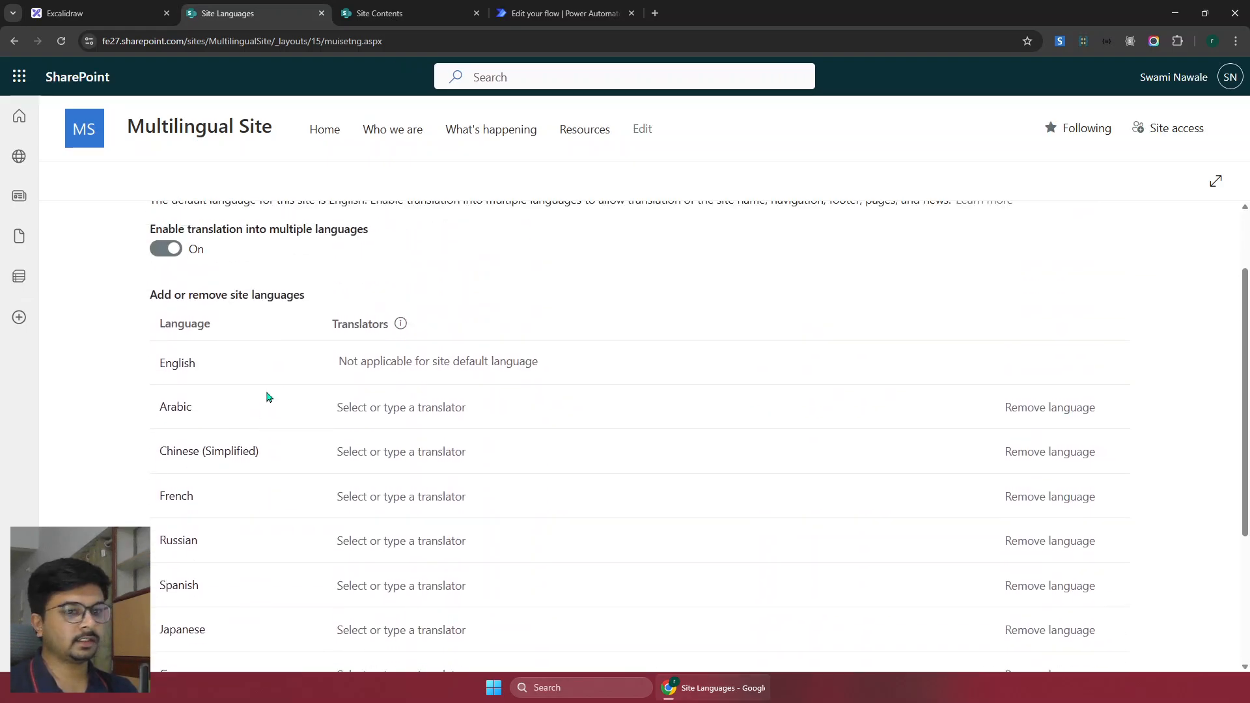
pyautogui.scroll(-2, 267, 396)
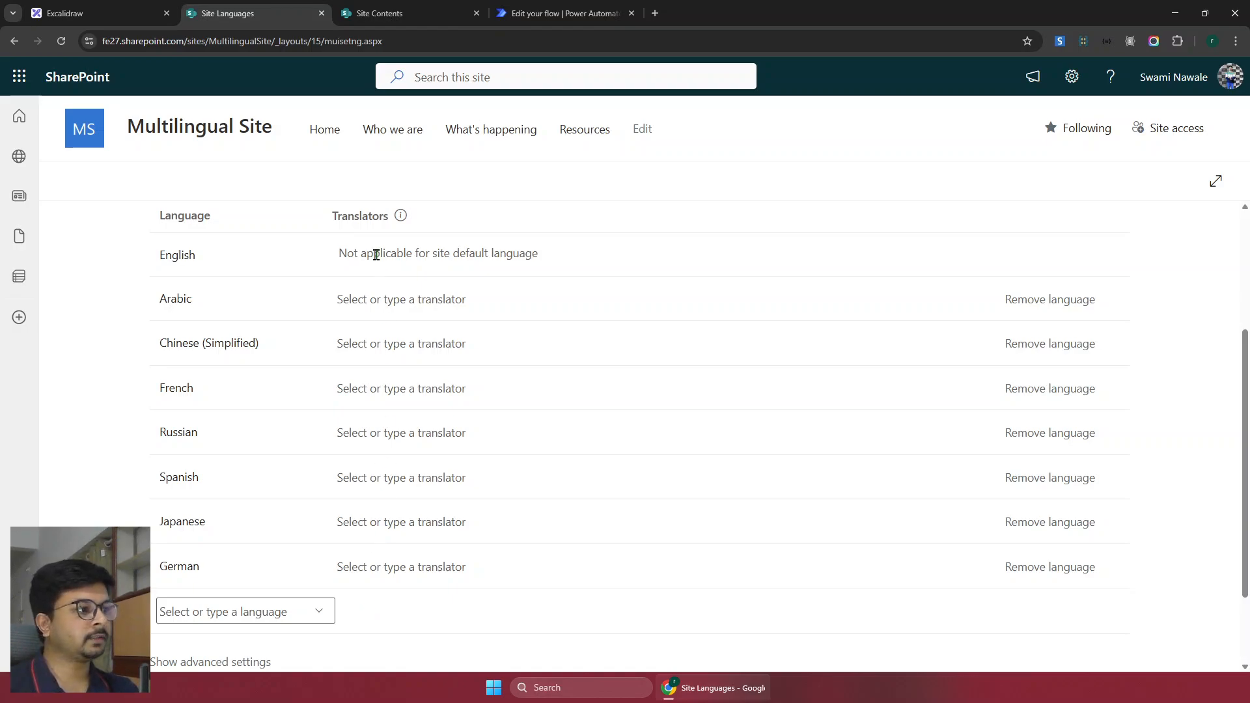
pyautogui.scroll(2, 364, 261)
pyautogui.moveTo(335, 323); pyautogui.dragTo(383, 319)
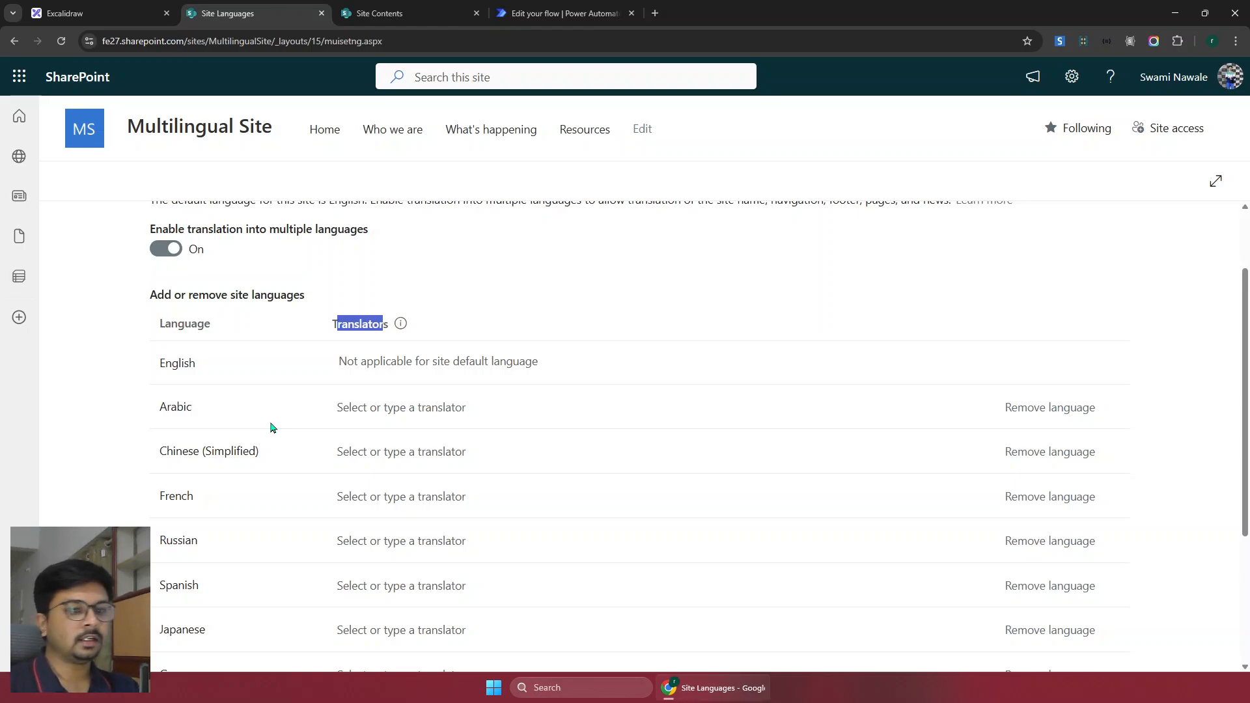
pyautogui.click(393, 585)
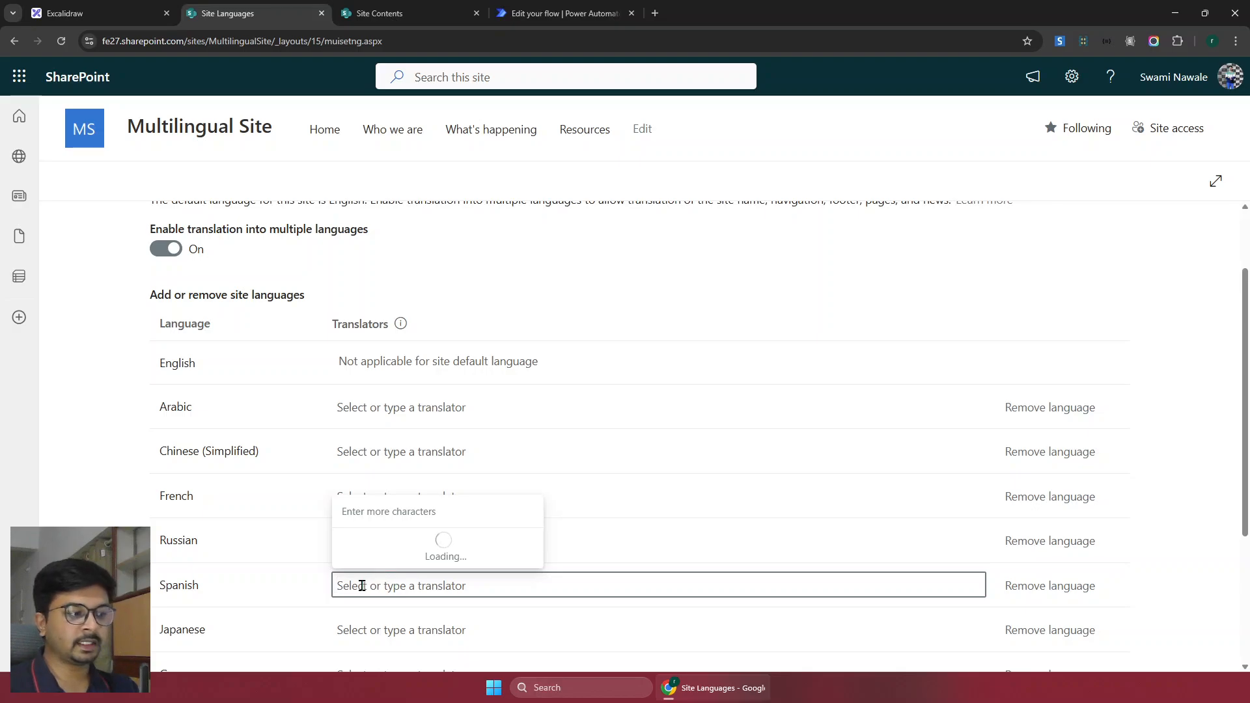
pyautogui.click(291, 594)
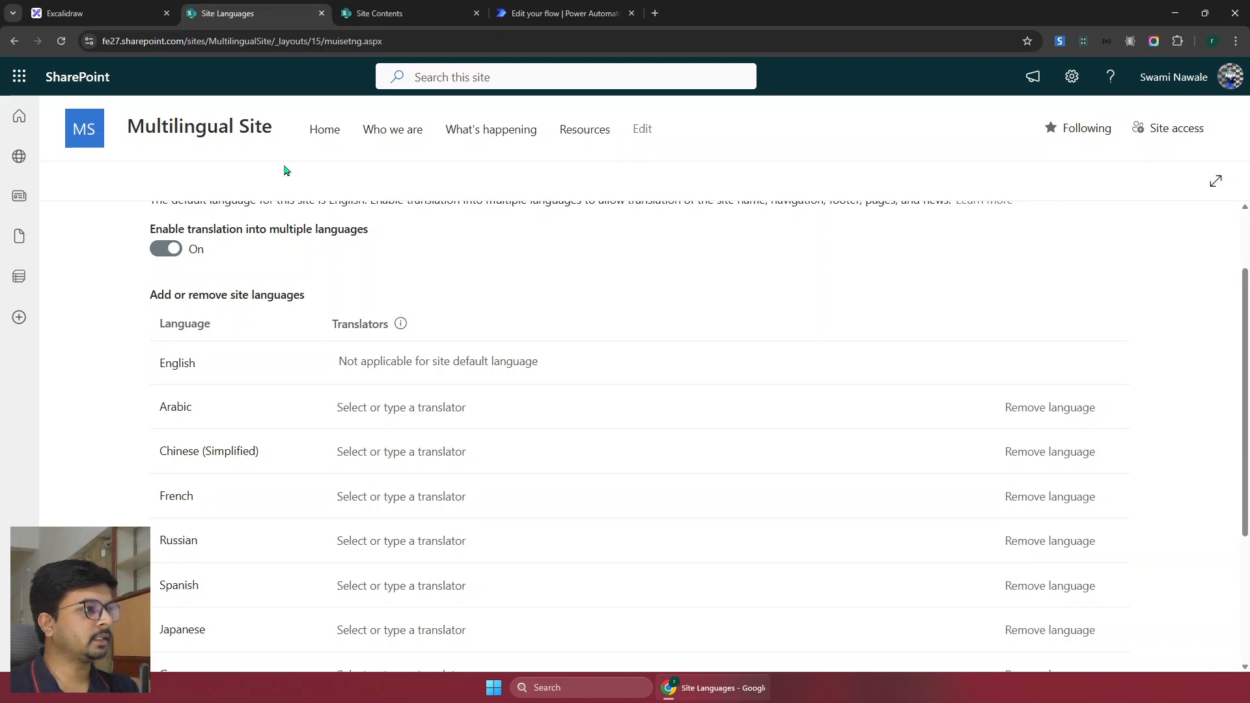
# Return to the "What is Lorem Ipsum?" page and create translation copies for all site languages
pyautogui.hotkey('alt', 'Left')
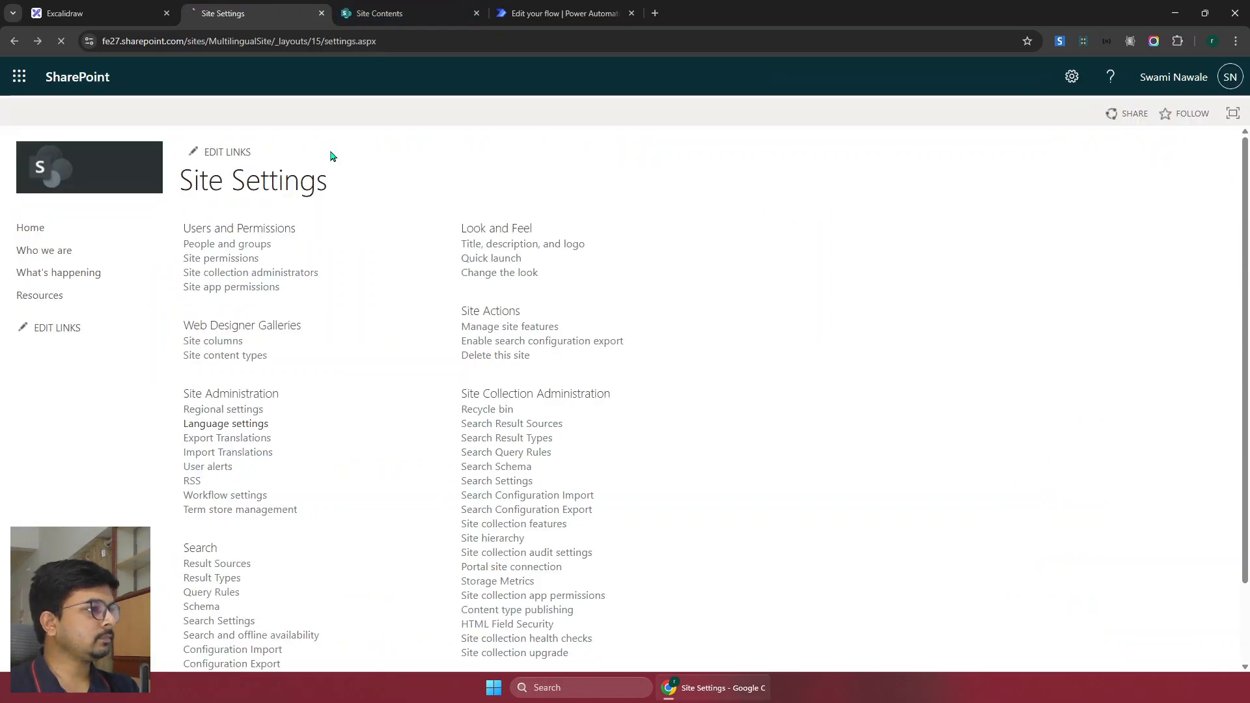
pyautogui.hotkey('alt', 'Left')
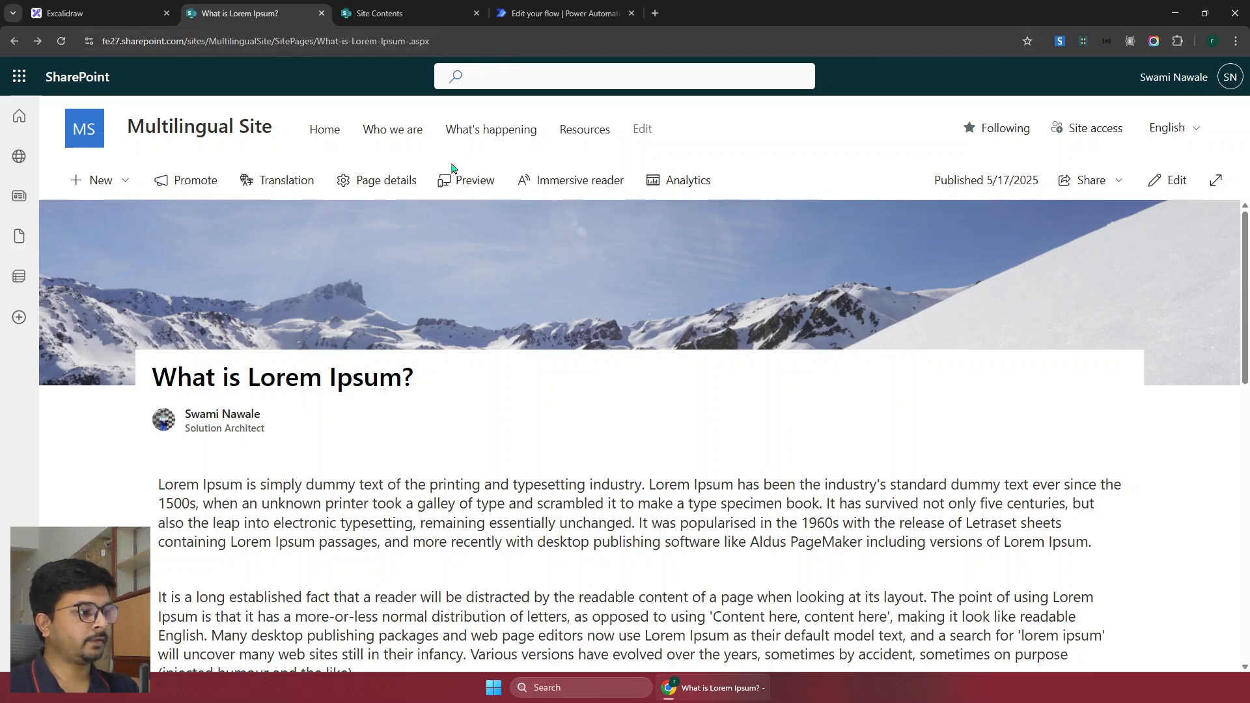
pyautogui.click(305, 176)
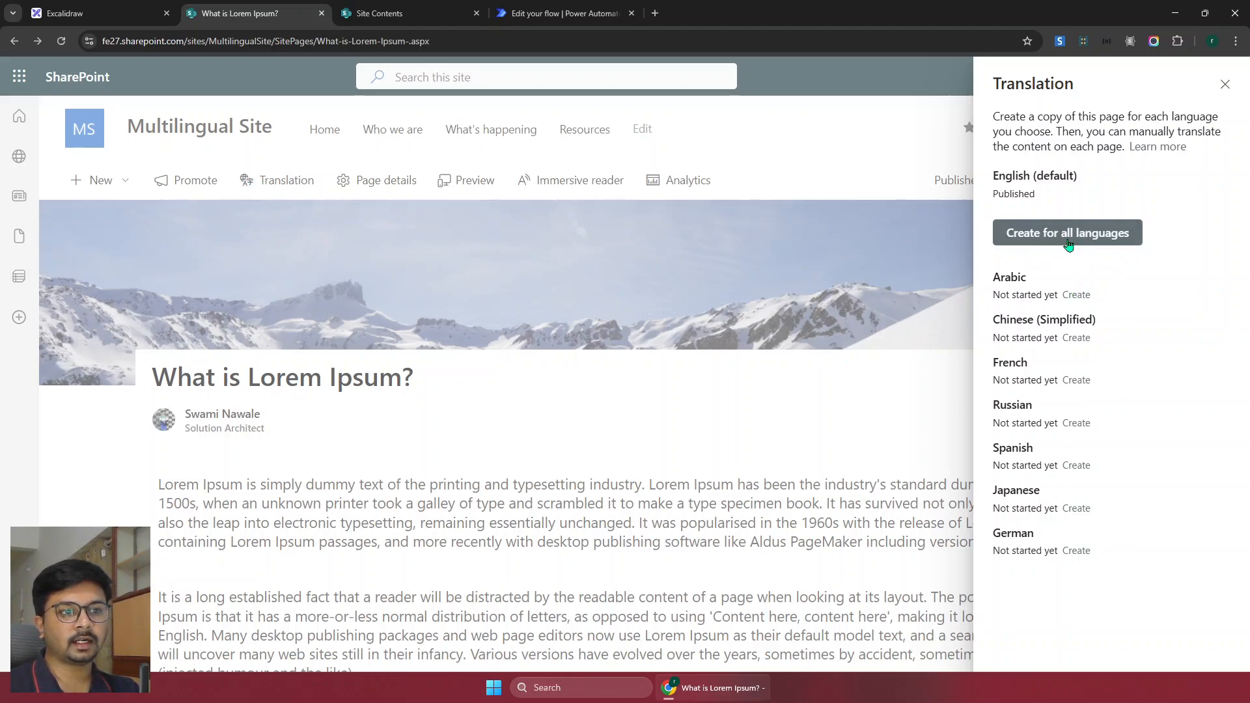
pyautogui.click(1013, 243)
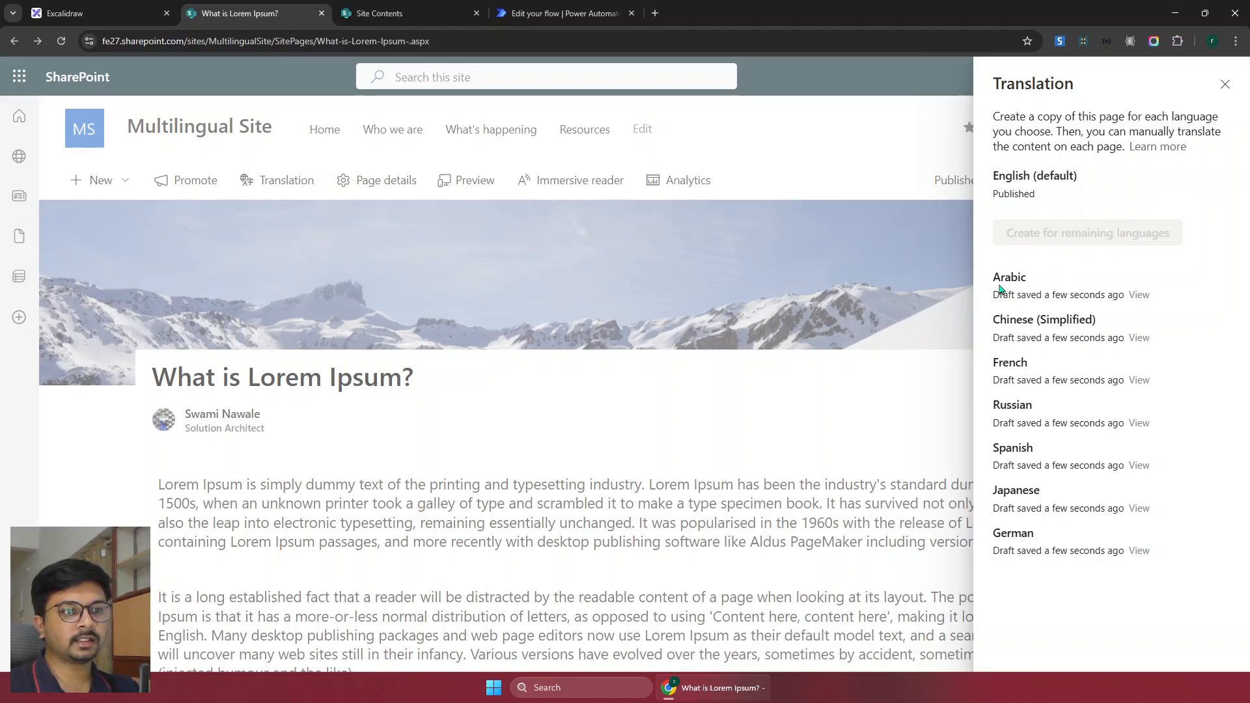
pyautogui.moveTo(993, 281); pyautogui.dragTo(1086, 322)
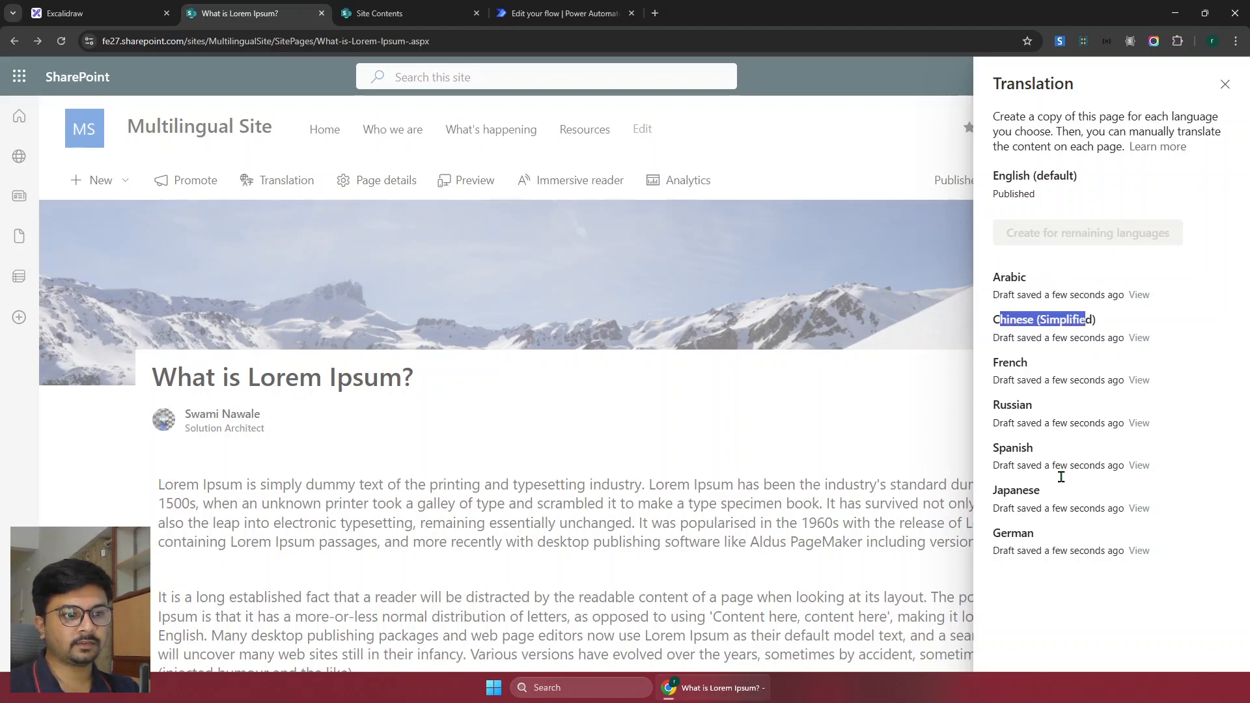
pyautogui.moveTo(994, 295); pyautogui.dragTo(1061, 296)
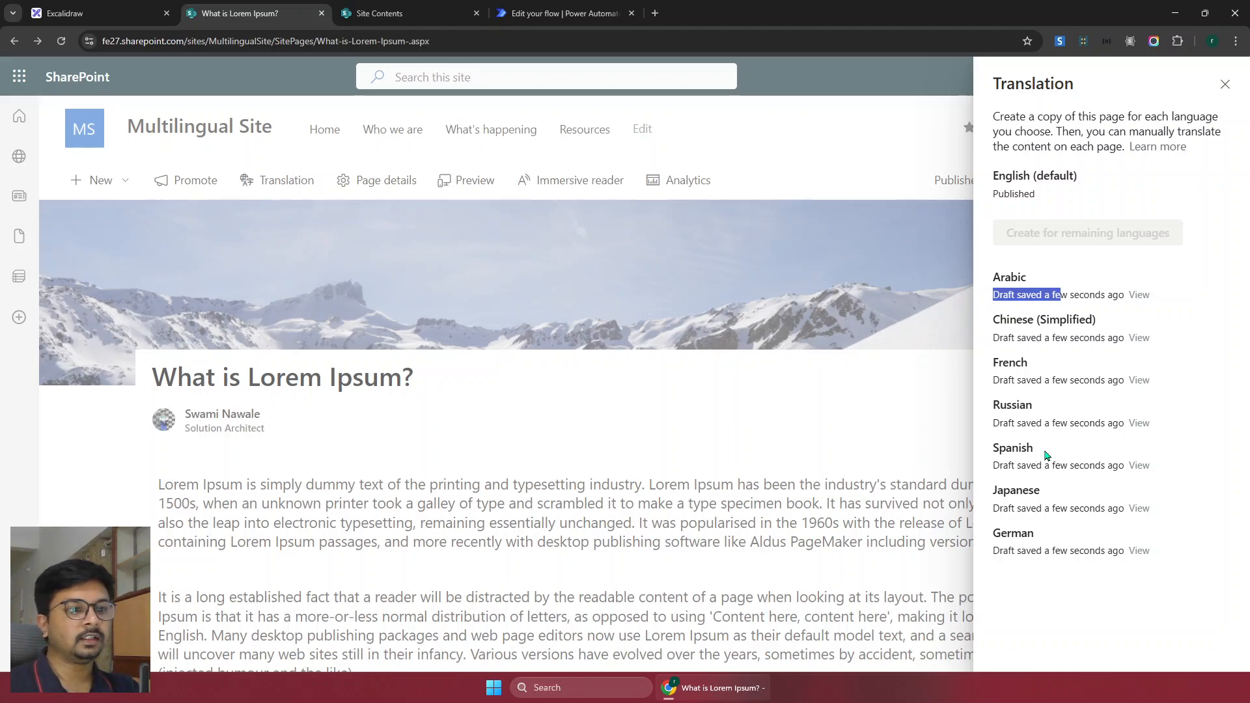
# Browse the language folders in the Site Pages library and check the zh-chs folder for the page's copy
pyautogui.click(386, 11)
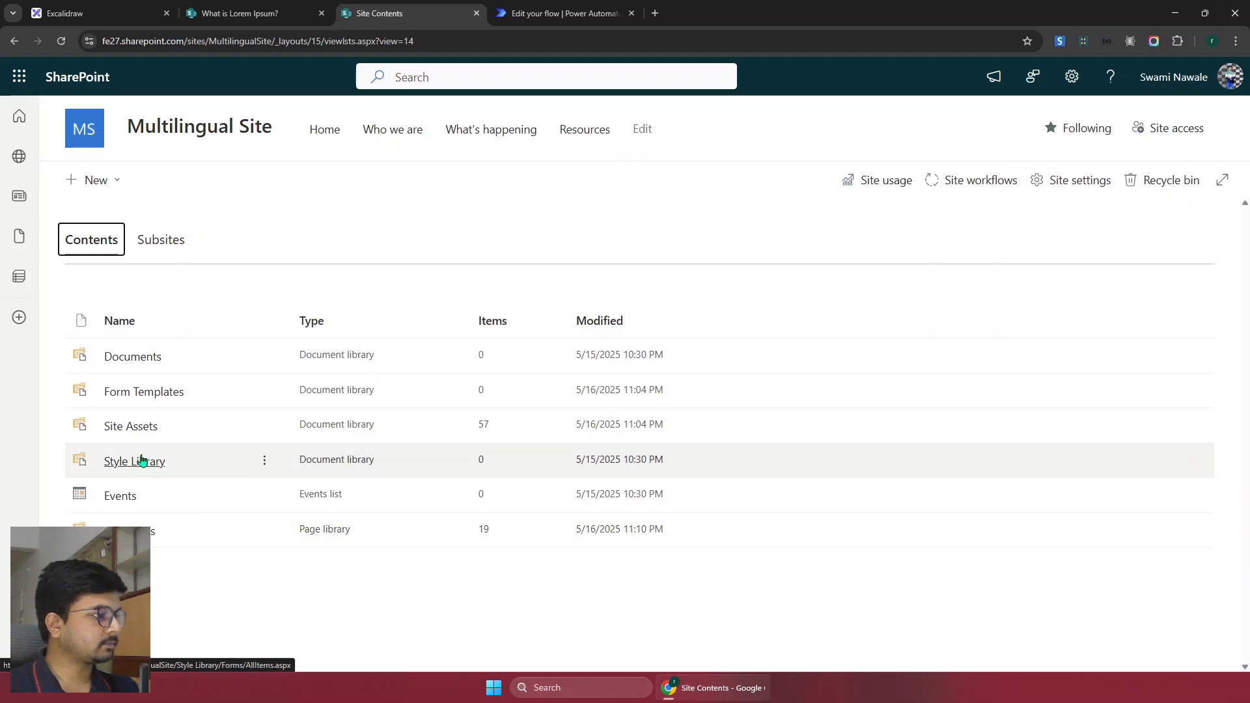
pyautogui.click(152, 531)
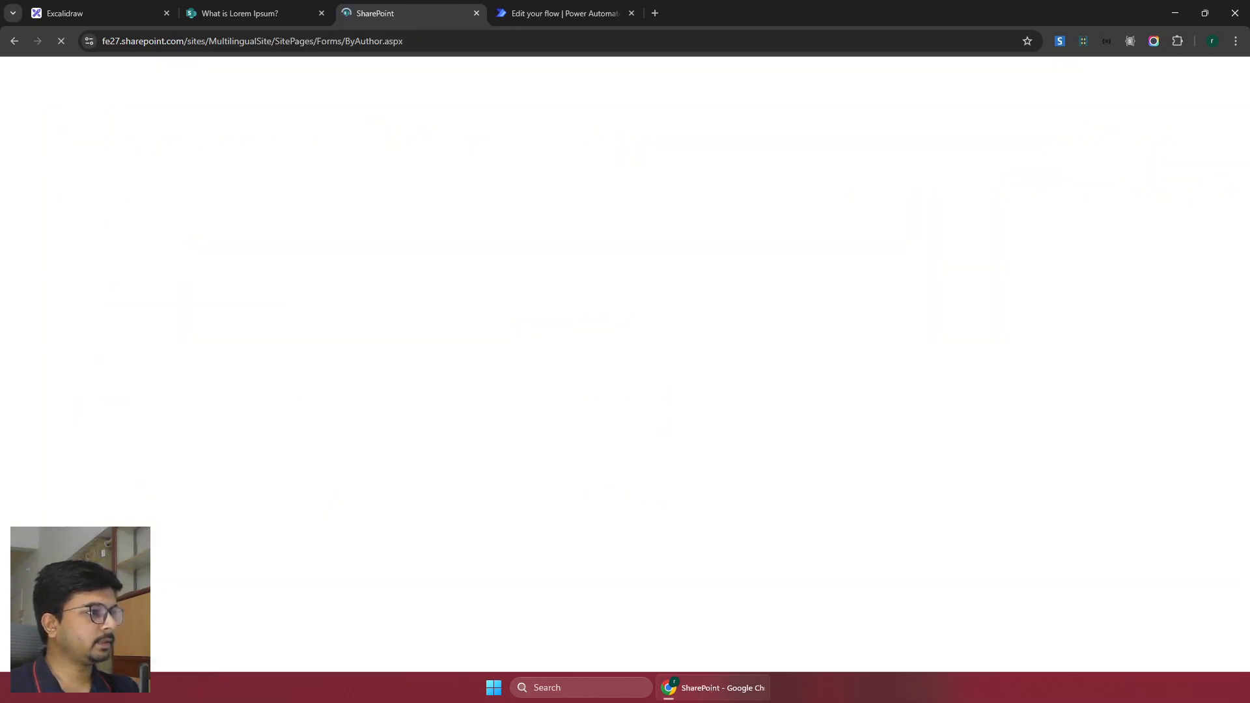
pyautogui.scroll(-3, 84, 457)
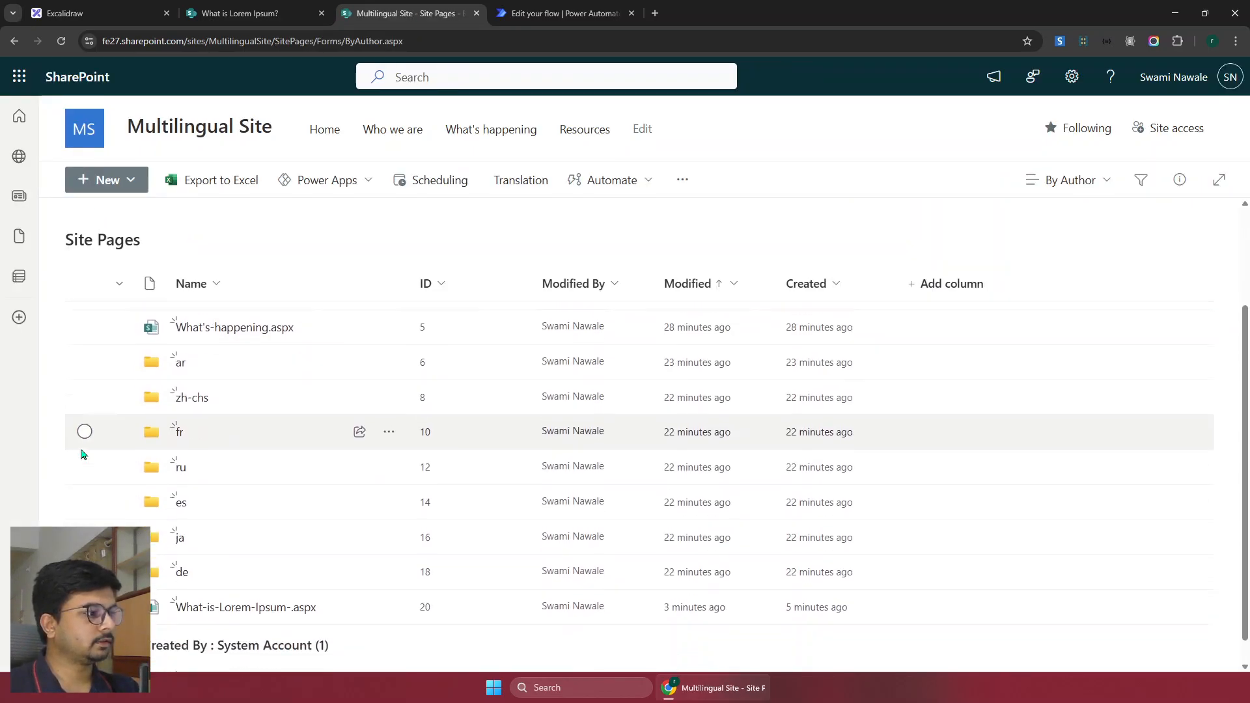
pyautogui.scroll(2, 82, 439)
pyautogui.scroll(-3, 195, 399)
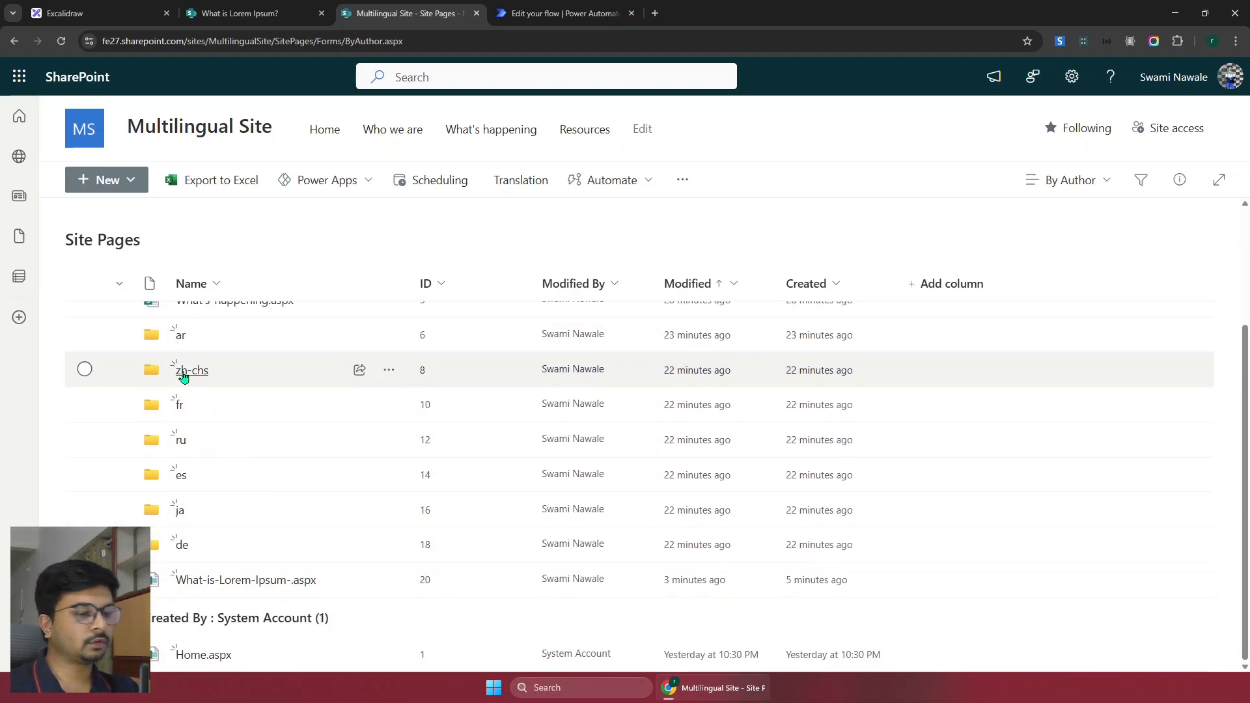
pyautogui.click(183, 373)
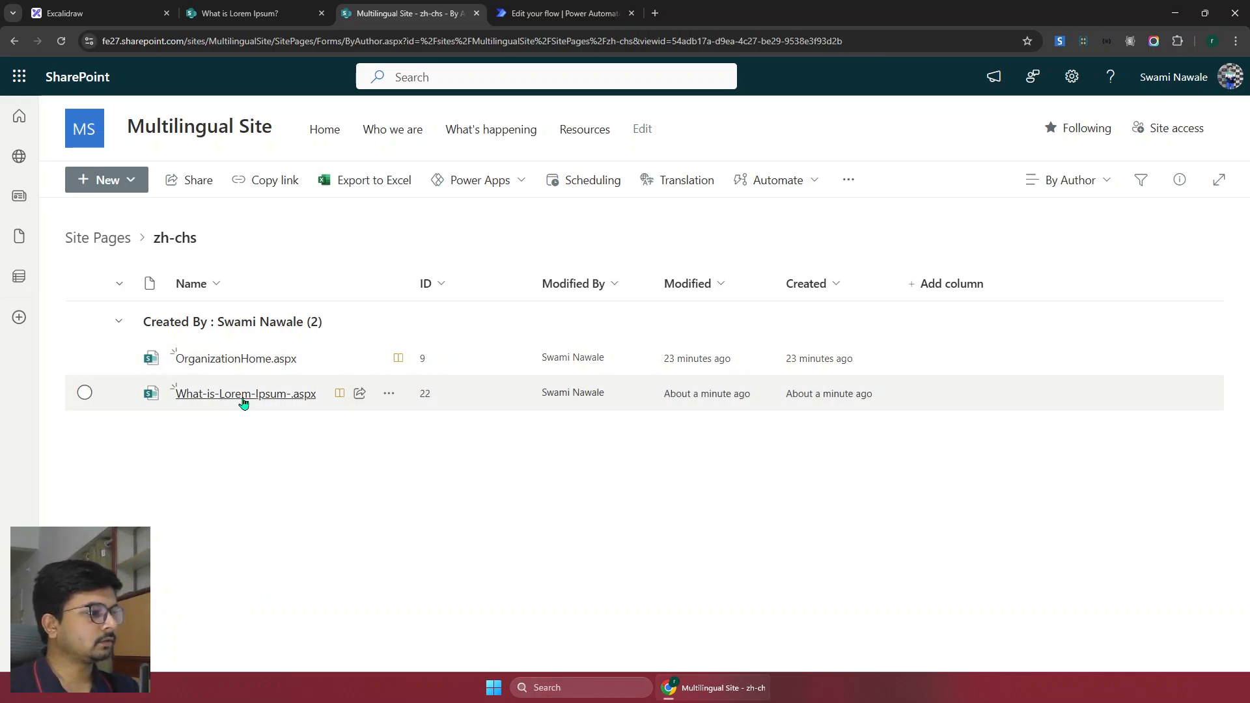
pyautogui.click(83, 239)
# Open What-is-Lorem-Ipsum-.aspx from the ru folder and examine whether its title and body text are translated
pyautogui.scroll(-3, 182, 416)
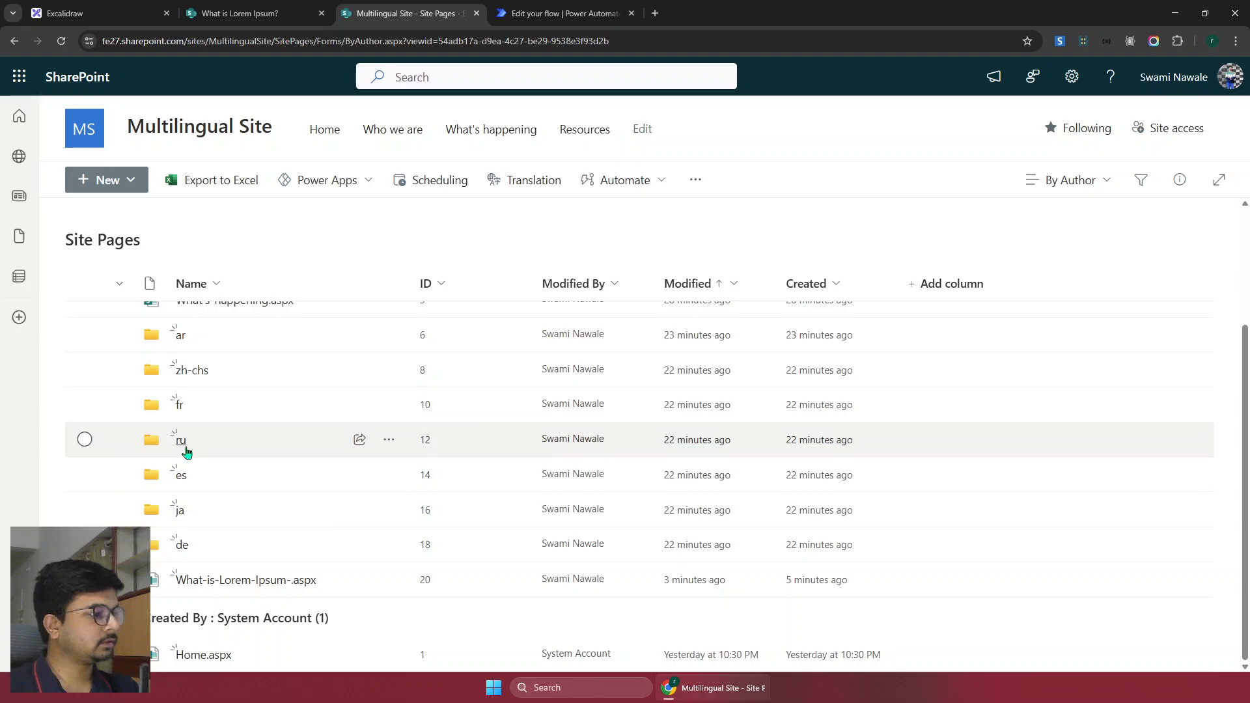
pyautogui.click(181, 440)
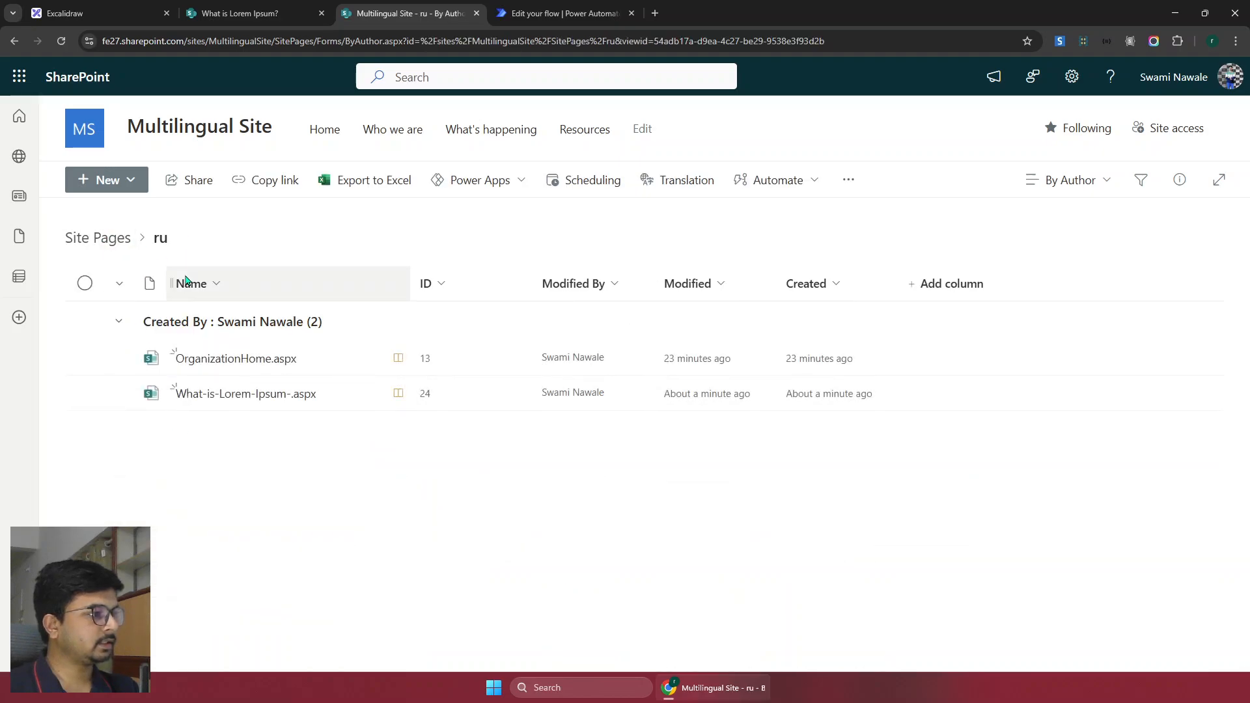
pyautogui.click(238, 394)
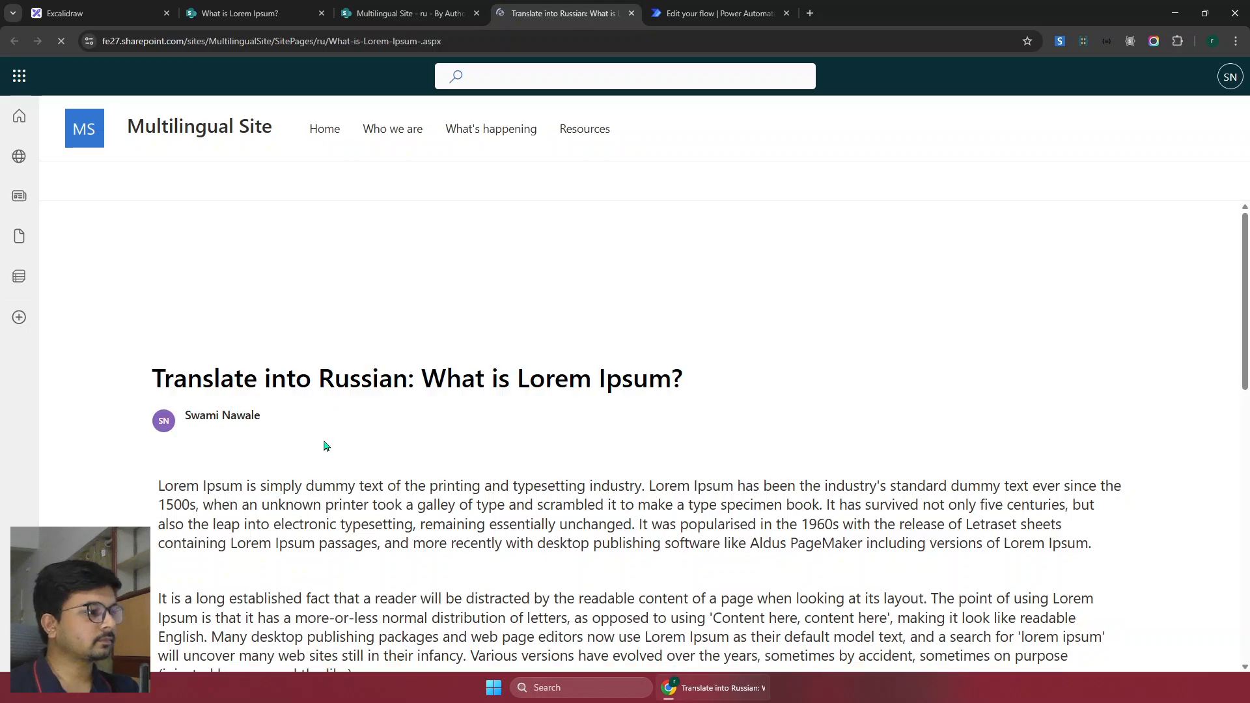
pyautogui.moveTo(154, 378); pyautogui.dragTo(414, 381)
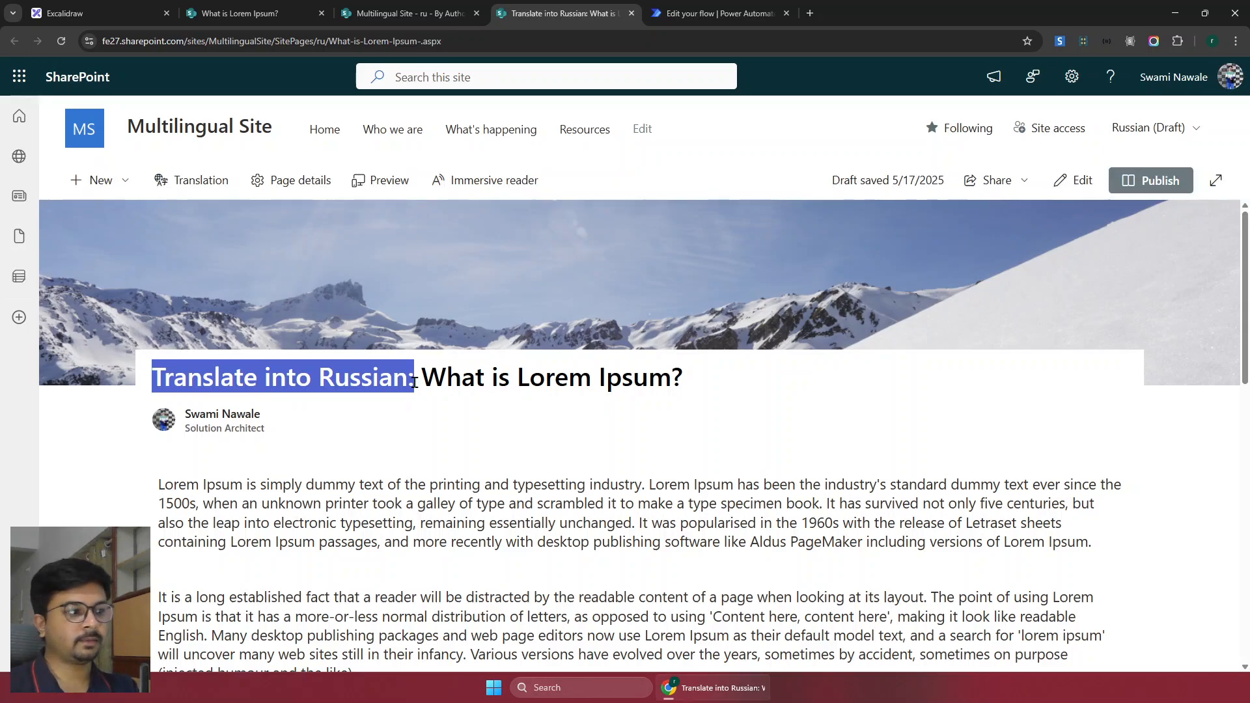
pyautogui.scroll(-3, 449, 392)
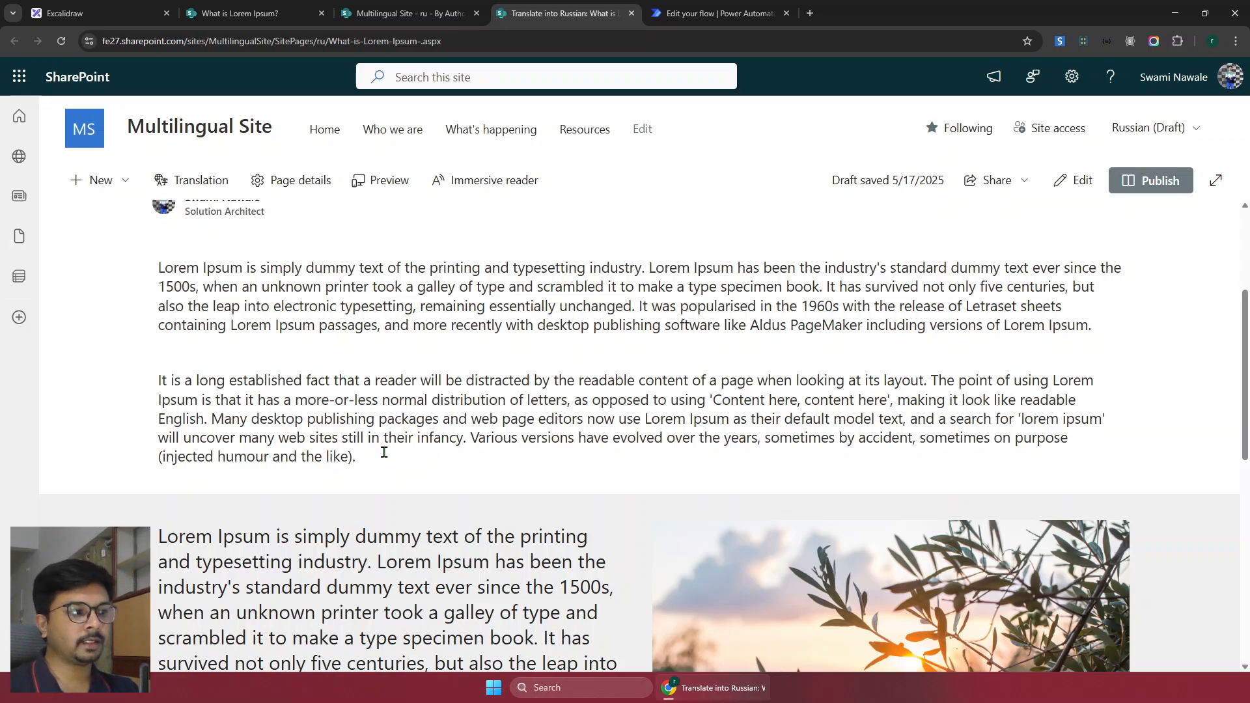
pyautogui.scroll(-2, 384, 452)
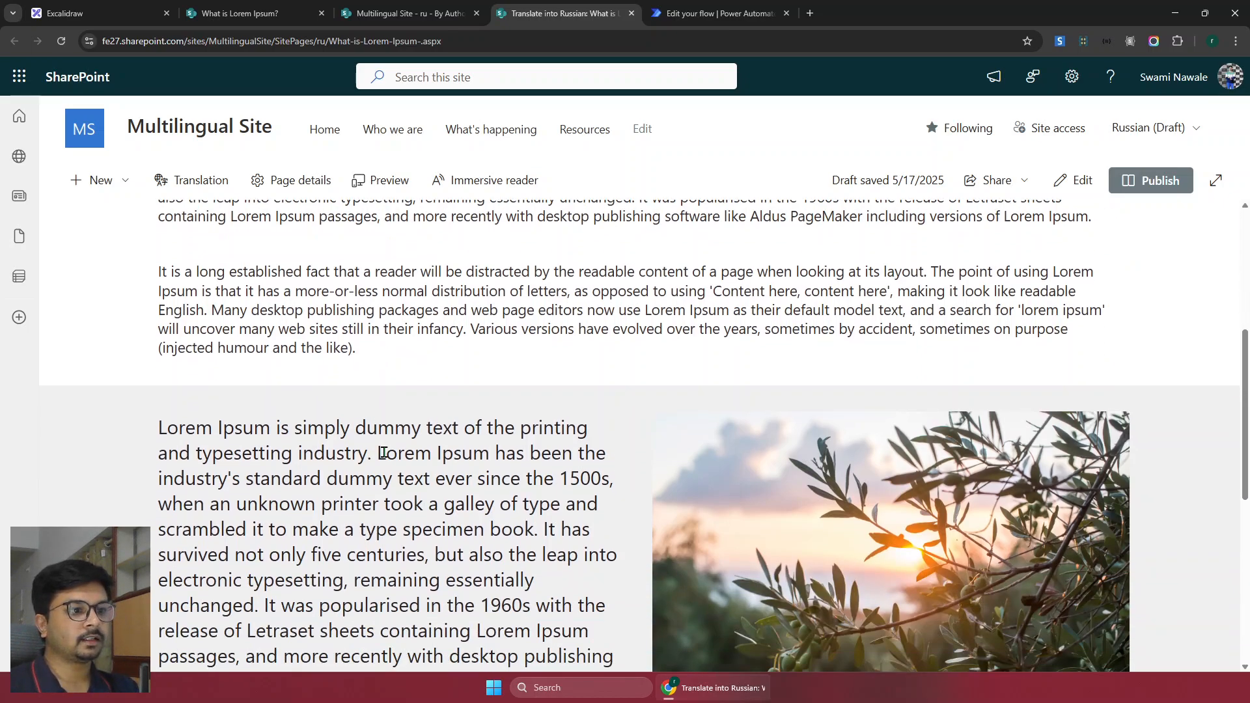
# Switch to Excalidraw and go through the workflow diagram from creating a SharePoint page to translating one or all pages
pyautogui.click(98, 13)
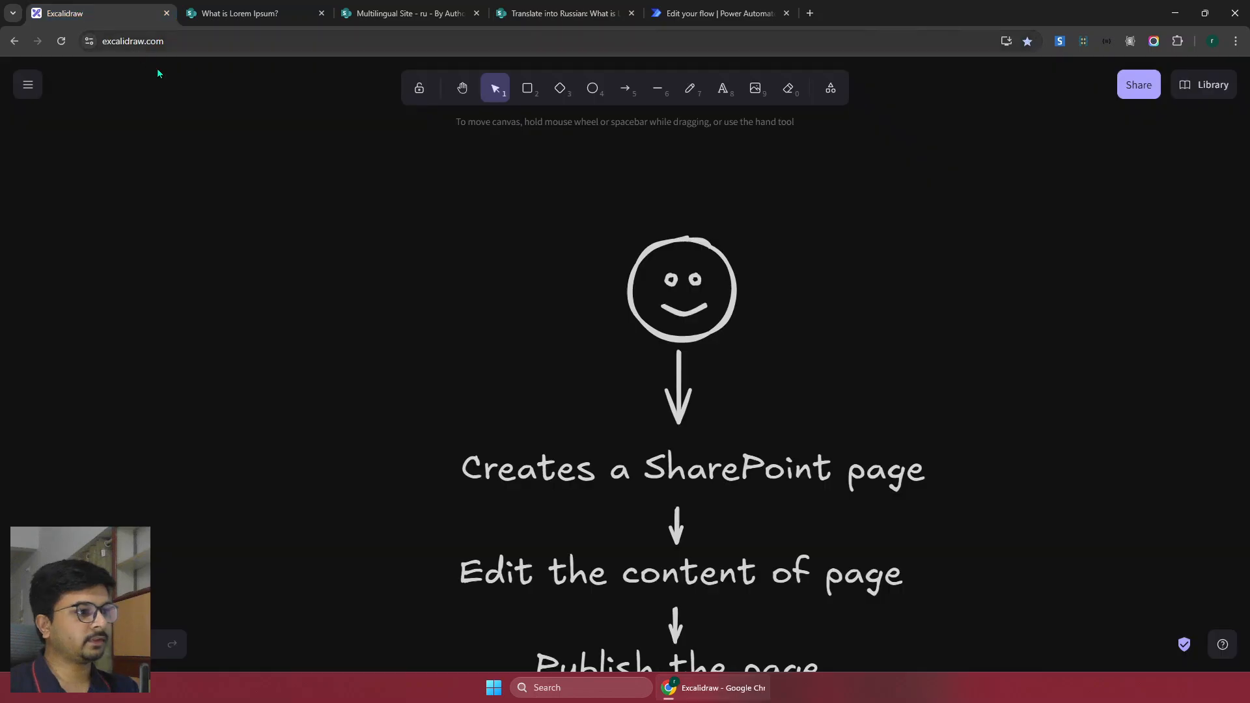
pyautogui.scroll(-4, 525, 337)
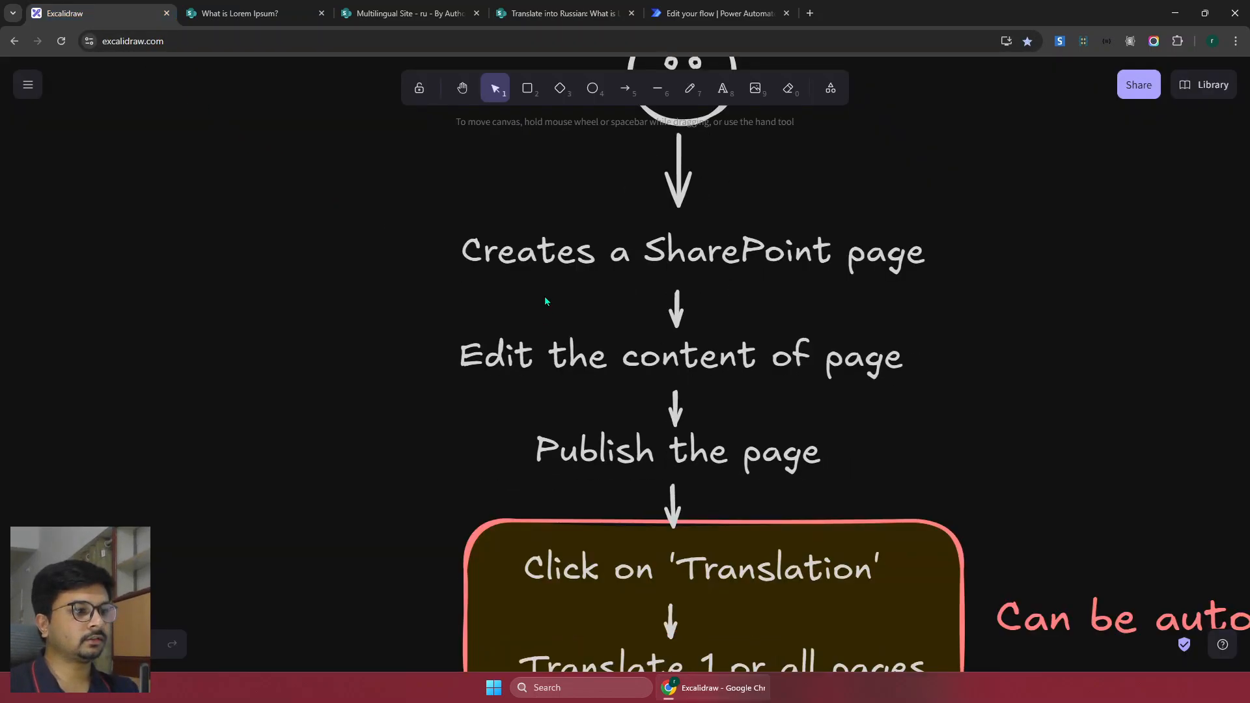
pyautogui.scroll(2, 610, 202)
pyautogui.click(667, 189)
pyautogui.scroll(-2, 667, 190)
pyautogui.click(477, 259)
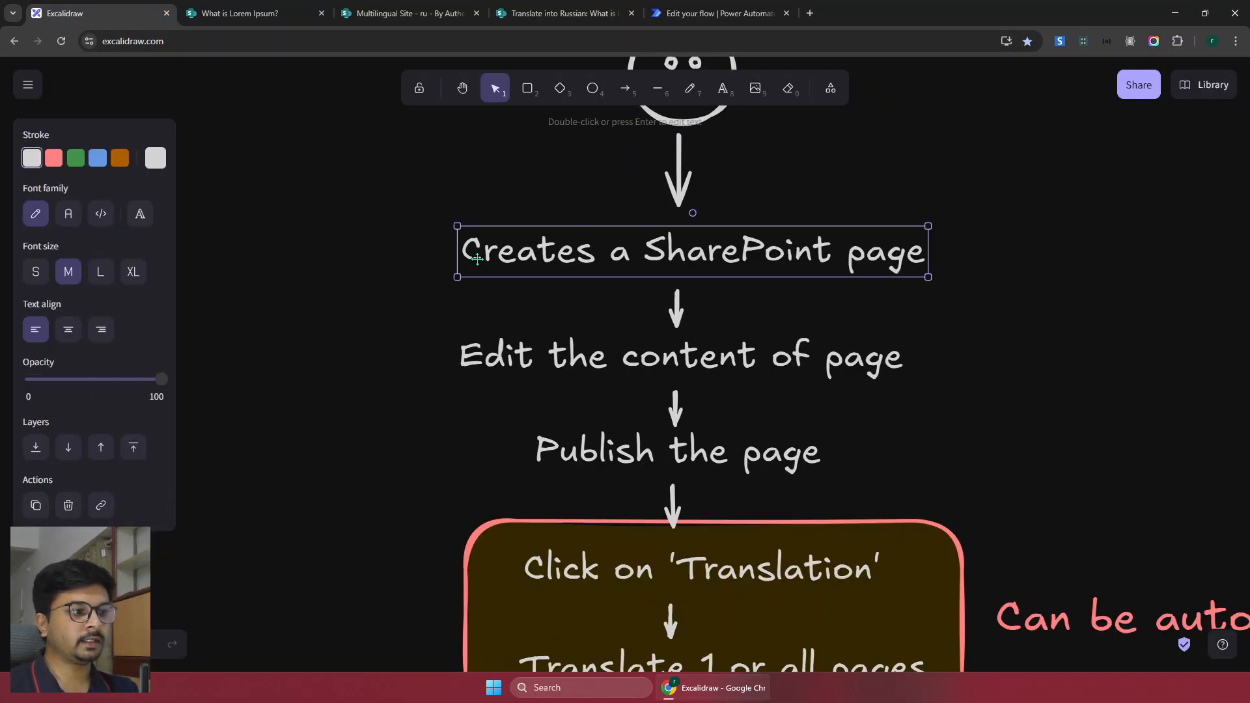
pyautogui.click(551, 345)
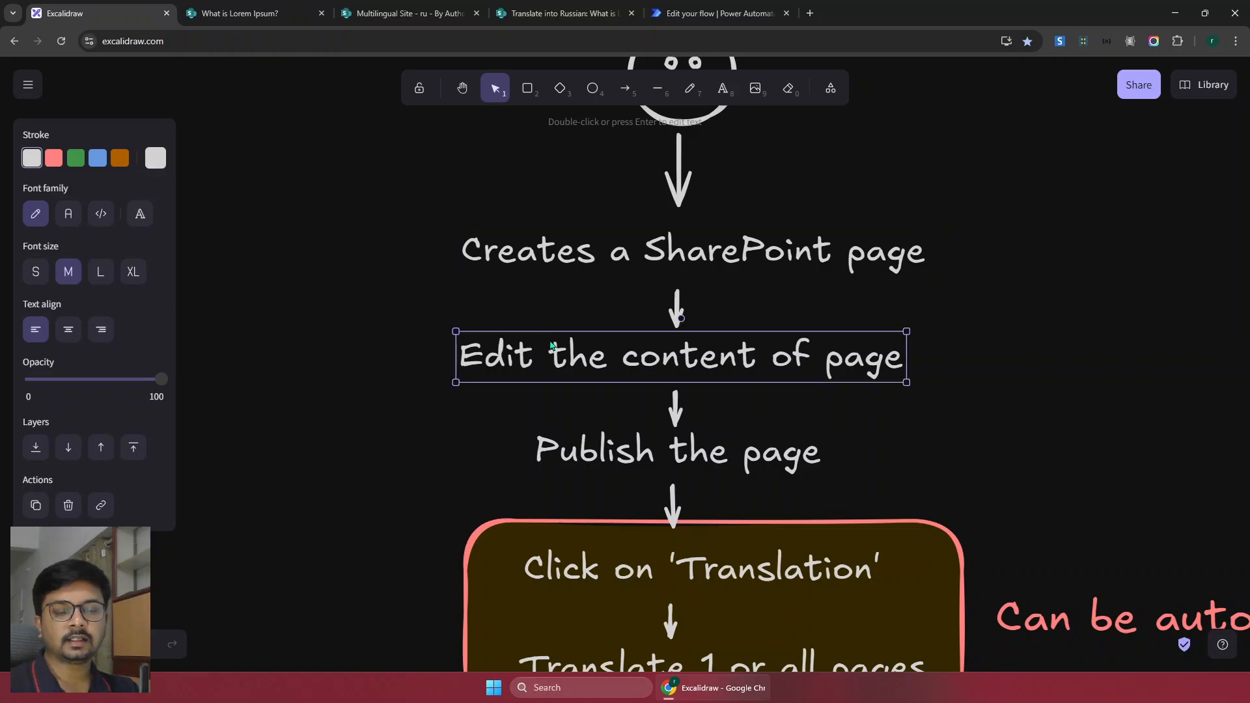
pyautogui.scroll(-2, 551, 345)
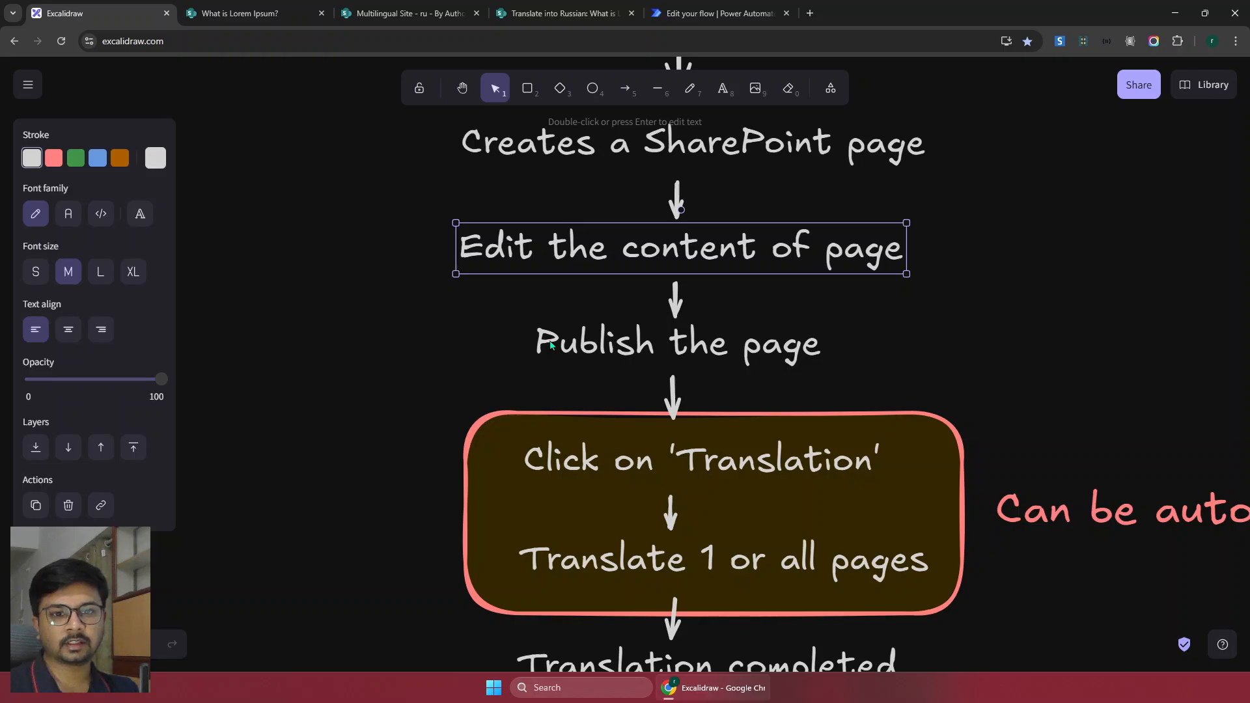
pyautogui.click(701, 339)
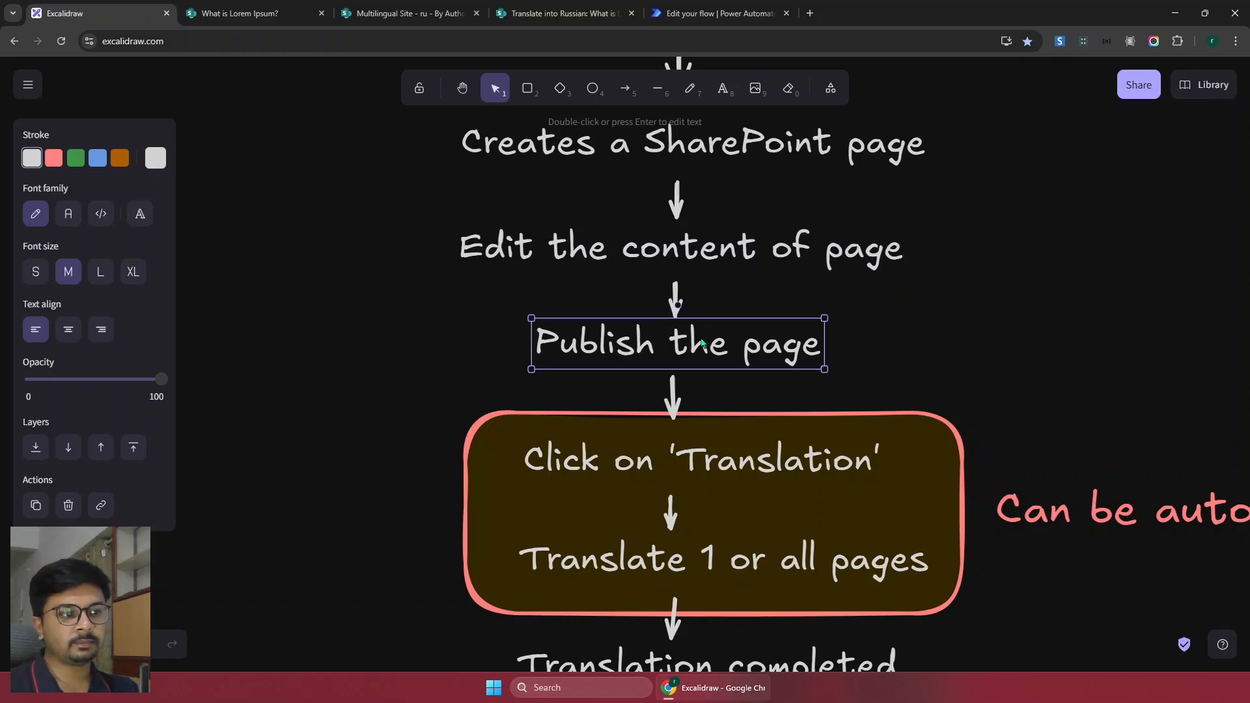
pyautogui.scroll(-2, 701, 341)
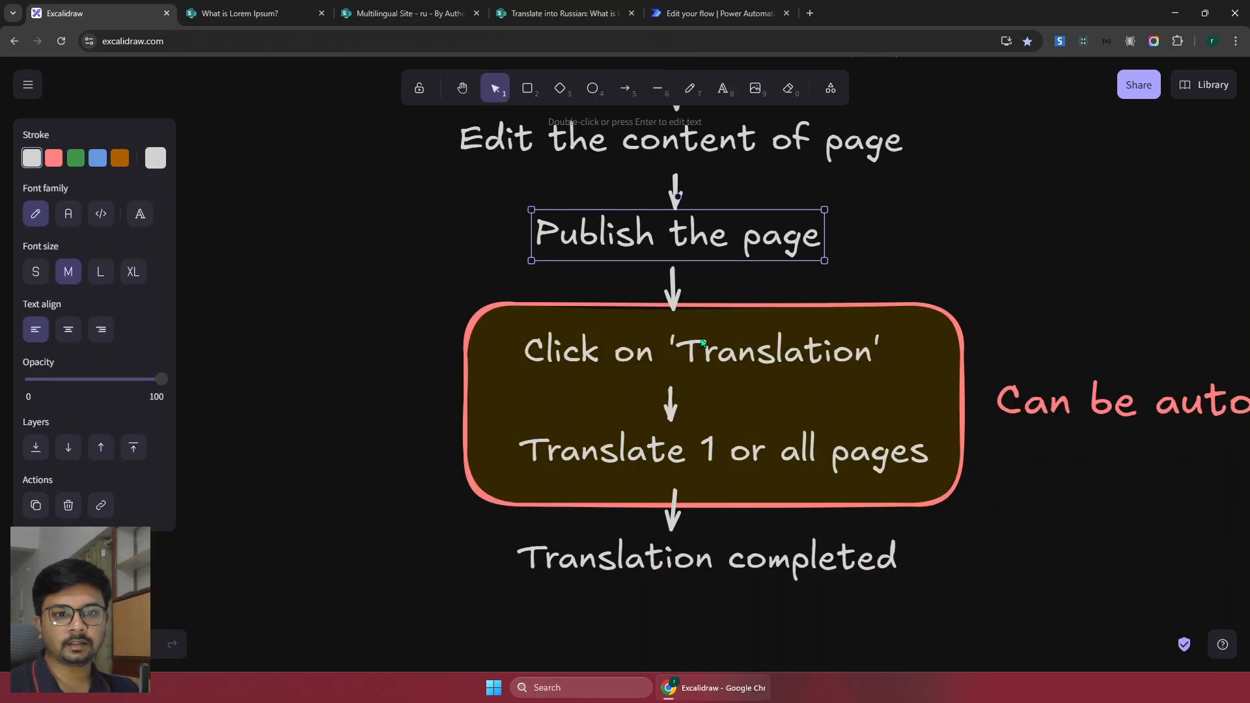
pyautogui.click(661, 357)
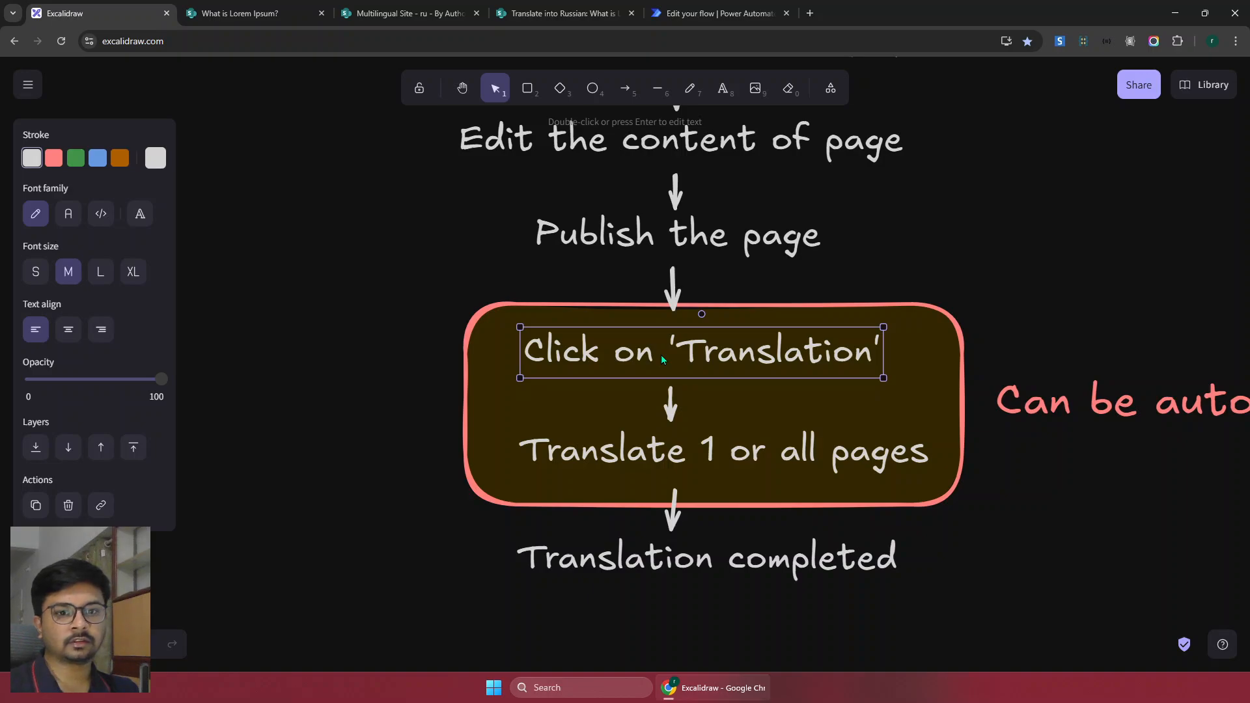
pyautogui.click(659, 444)
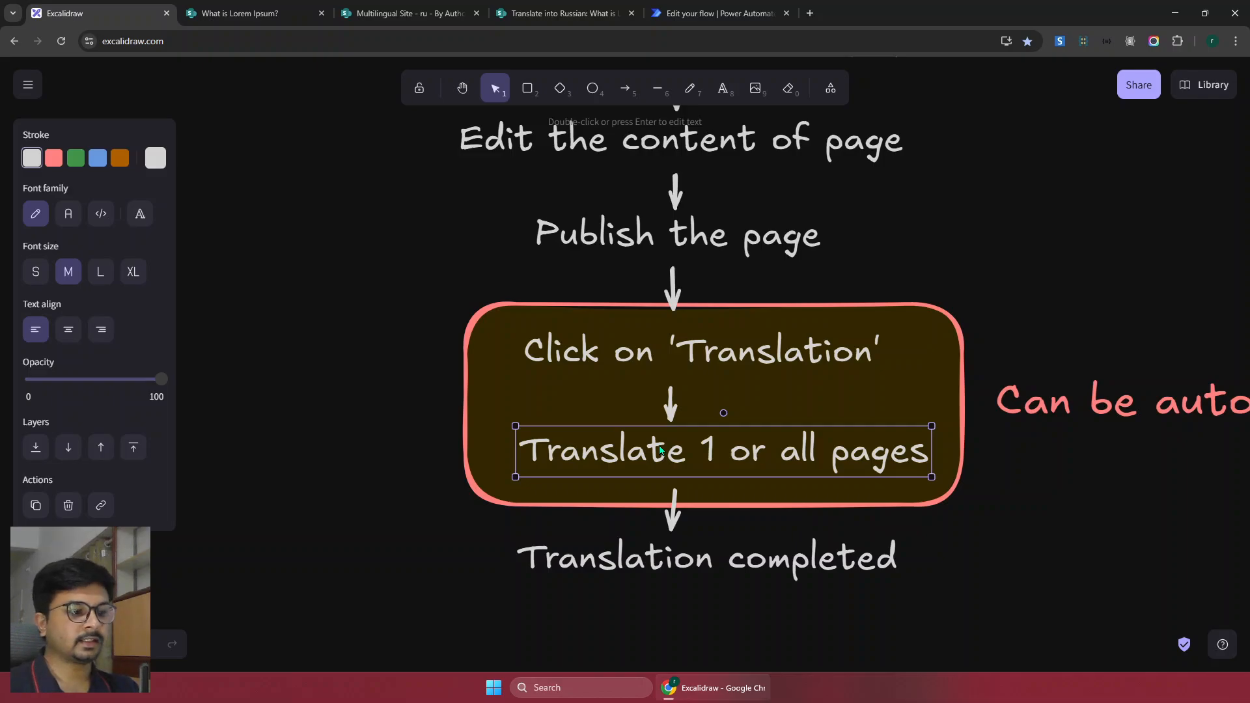
# Go through the end of the workflow diagram and the 'Translation' steps marked as automatable
pyautogui.scroll(-2, 659, 449)
pyautogui.click(618, 468)
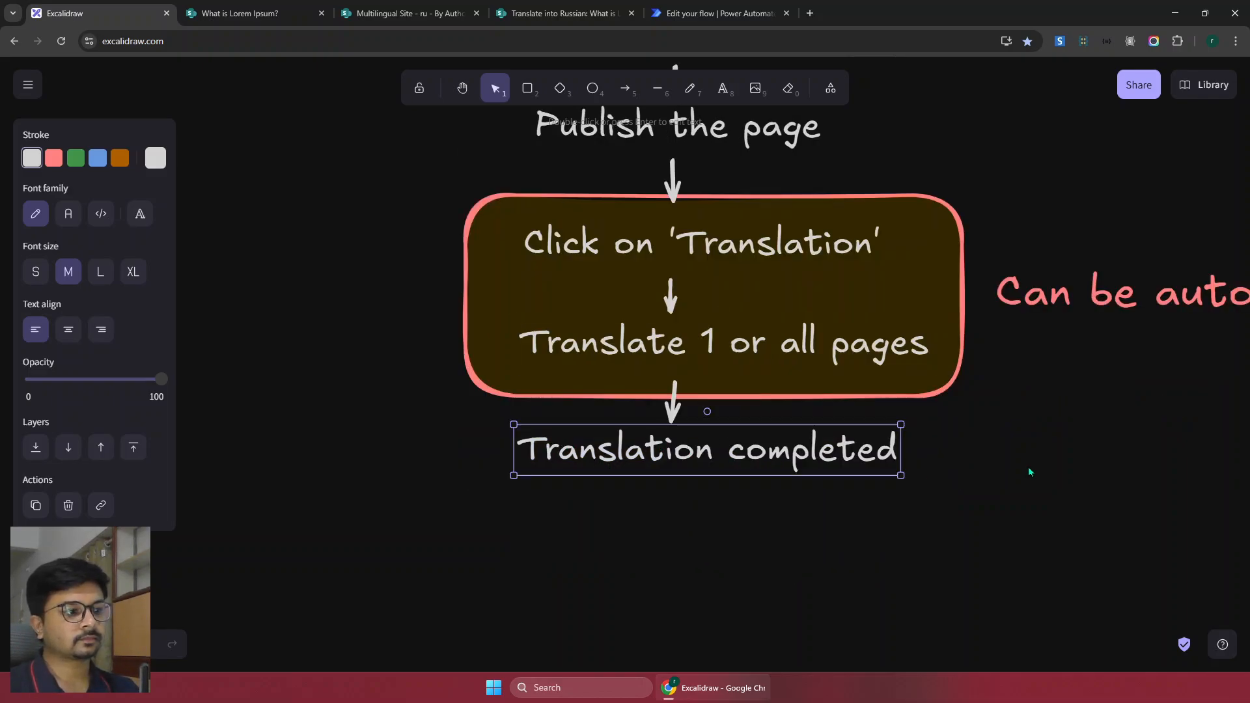
pyautogui.hscroll(2, 1028, 466)
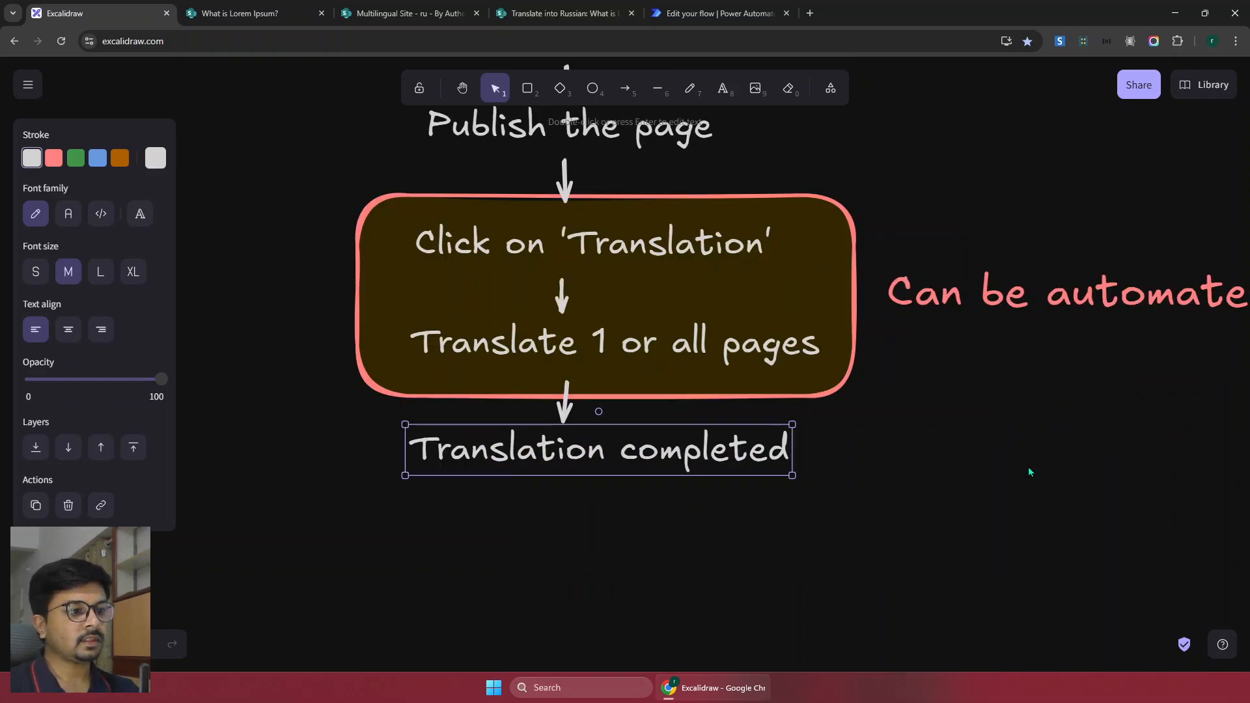
pyautogui.click(457, 239)
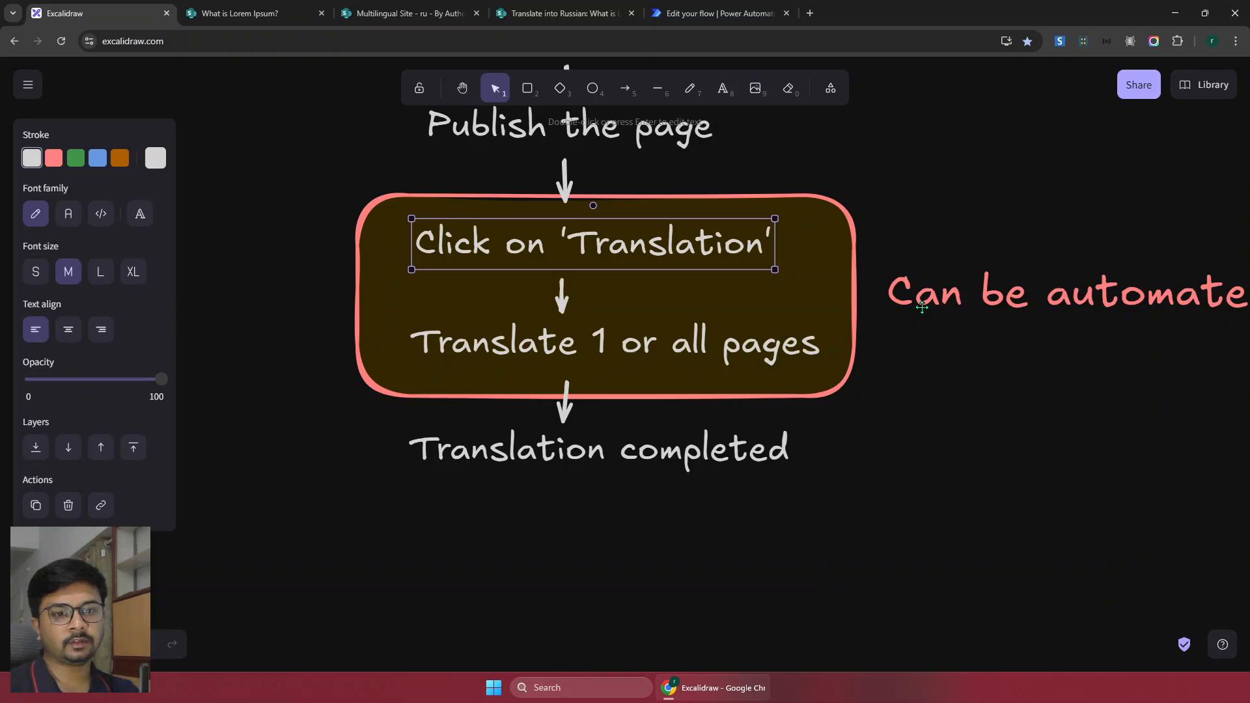
# Close the translation pane on the "What is Lorem Ipsum?" page and open the Site Pages library from the site contents
pyautogui.click(400, 14)
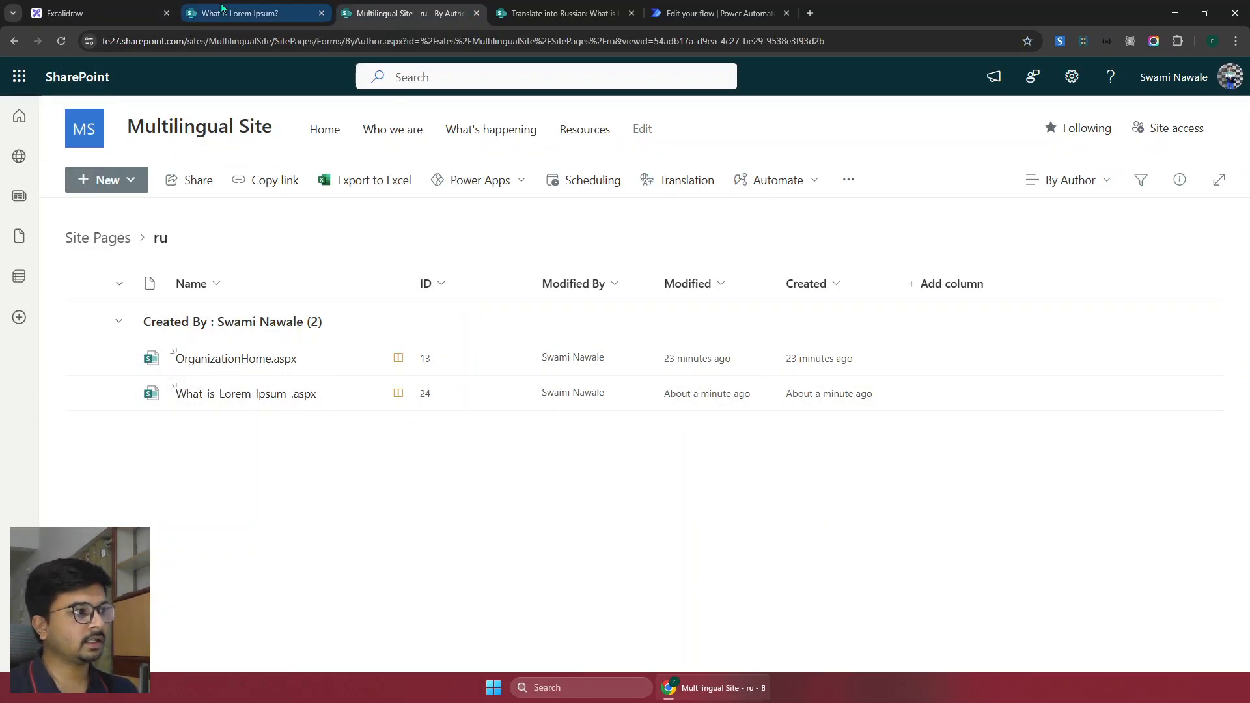
pyautogui.click(241, 13)
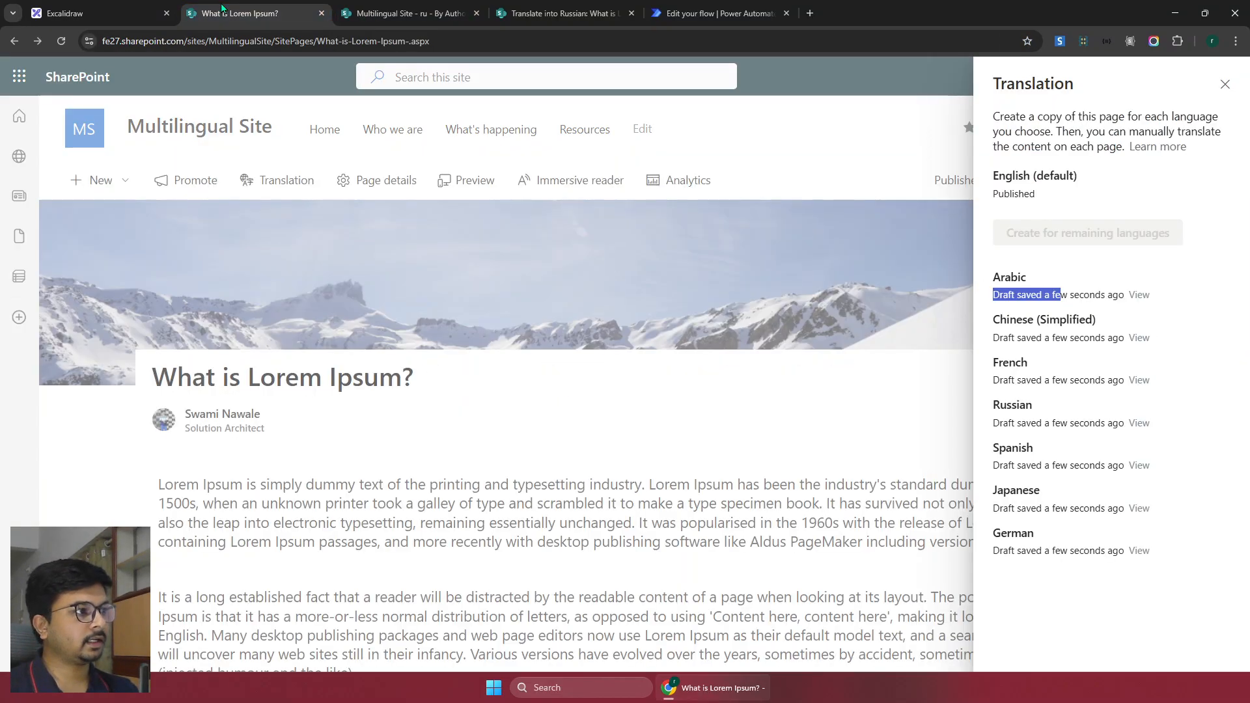
pyautogui.click(1224, 85)
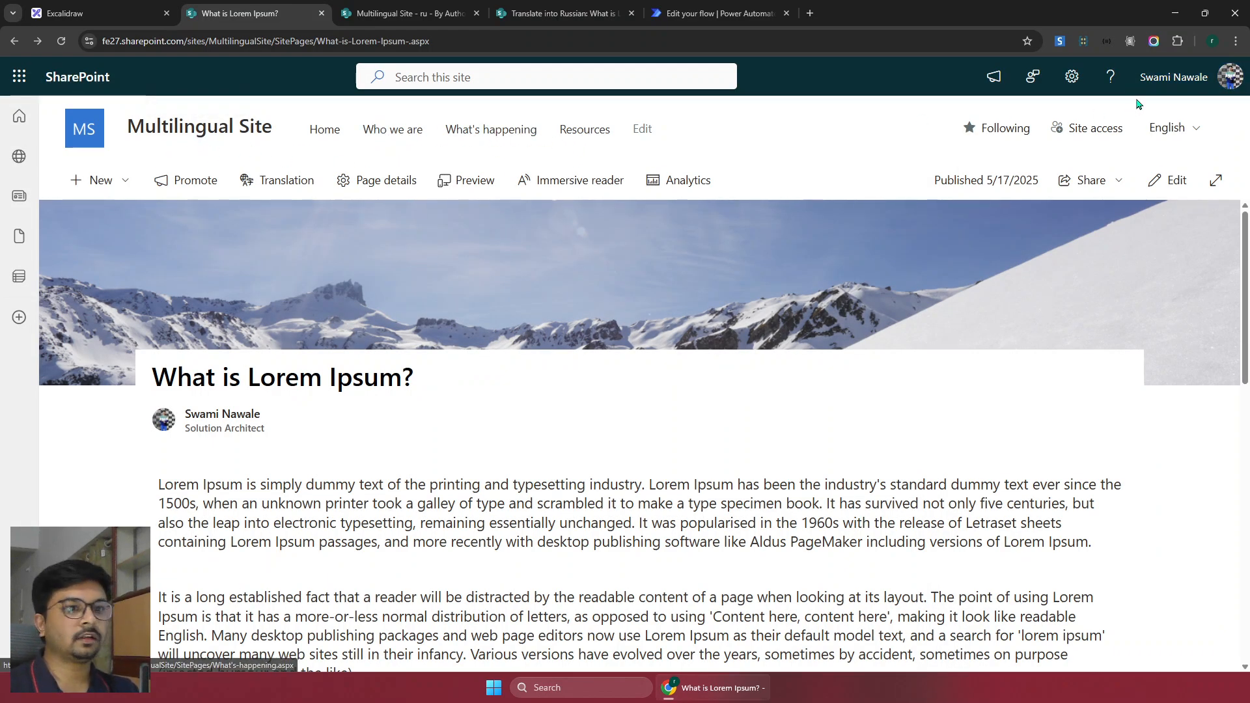
pyautogui.click(1072, 76)
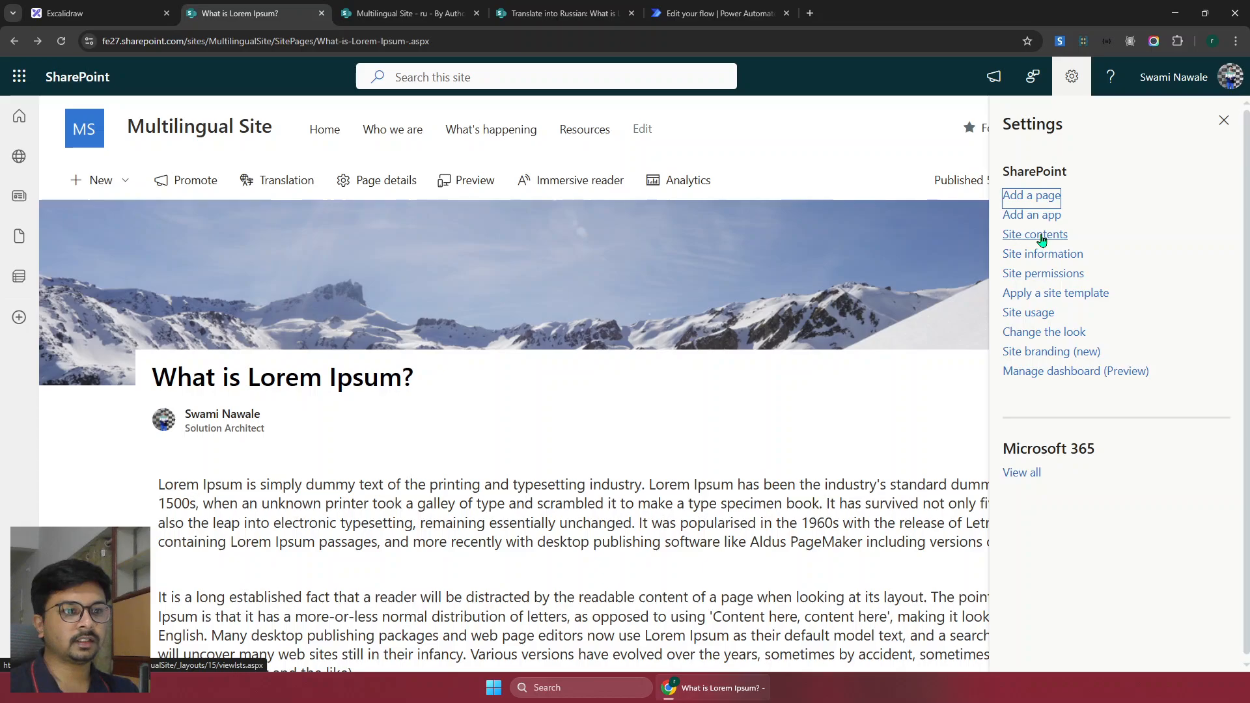
pyautogui.click(1042, 237)
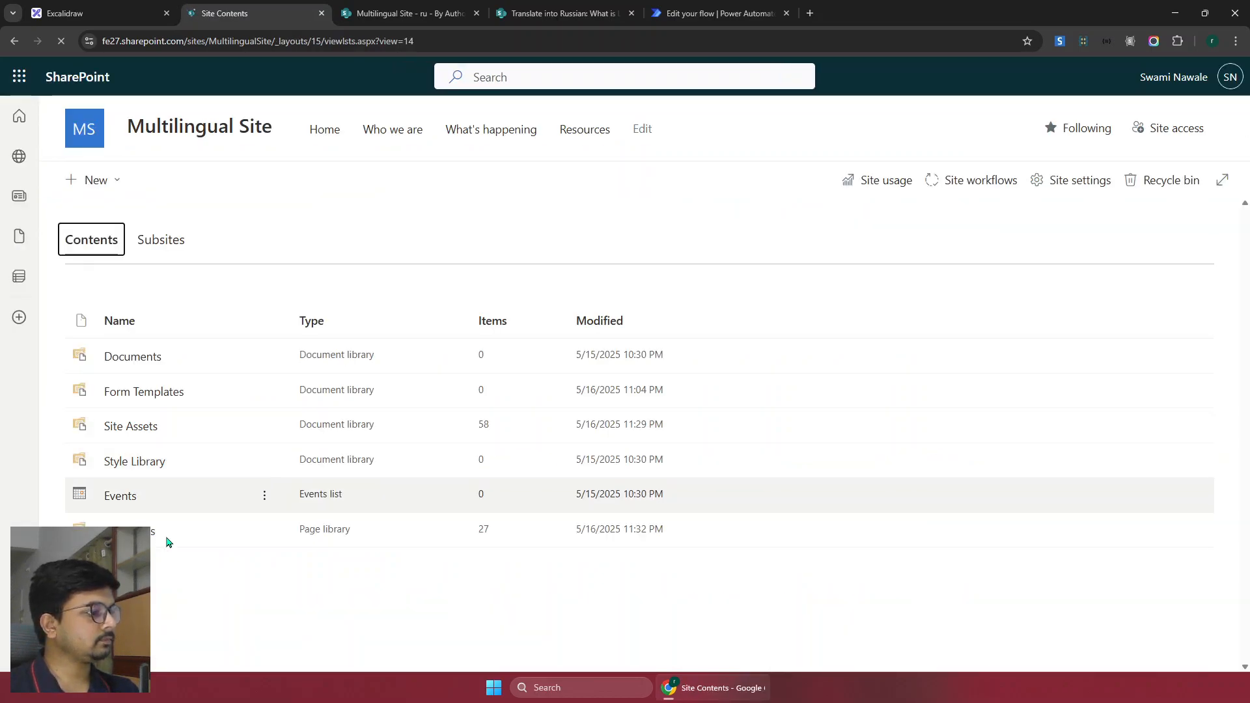
pyautogui.click(130, 530)
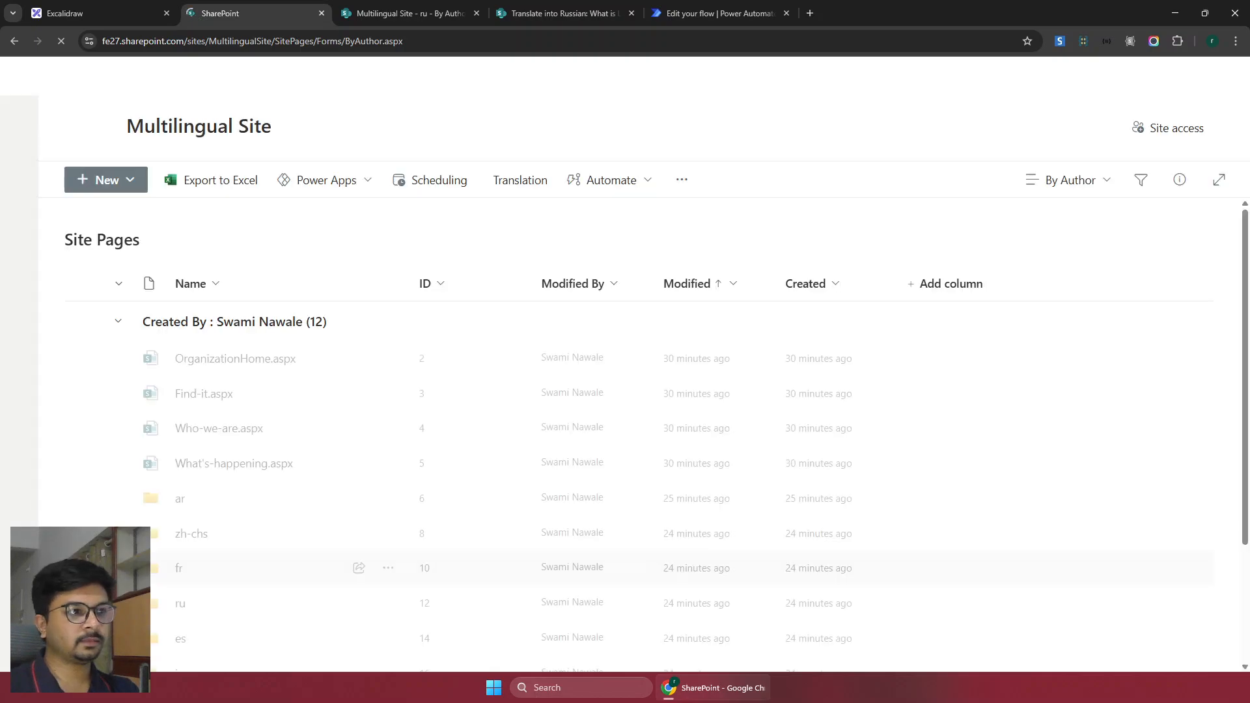
pyautogui.scroll(-2, 77, 391)
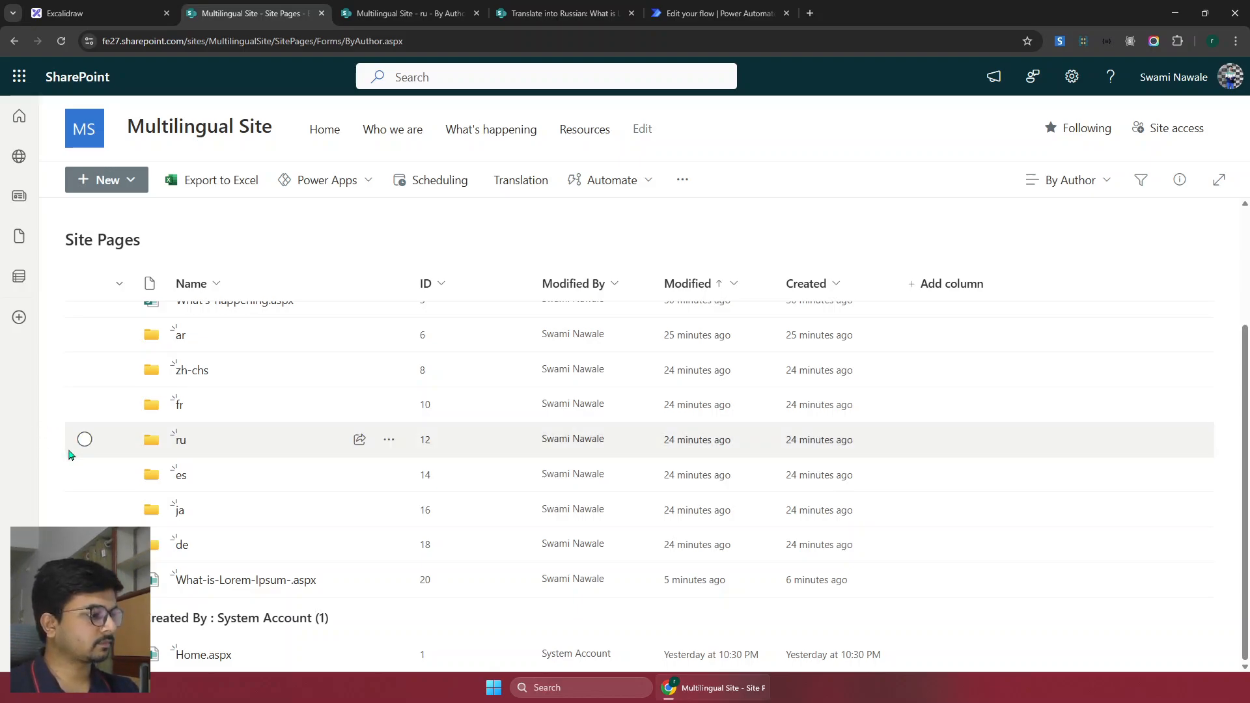
pyautogui.scroll(3, 203, 470)
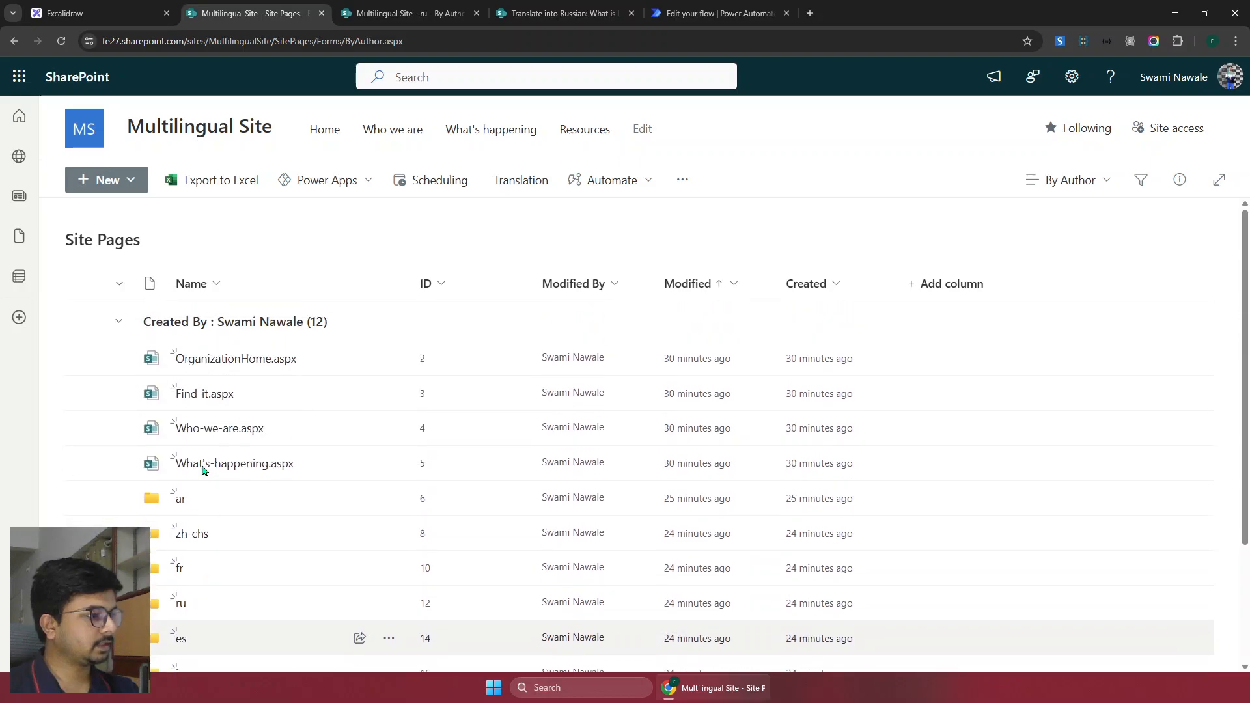
# Open Who-we-are.aspx in a new tab, close the two leftover Russian-version tabs, and check the page's available languages
pyautogui.click(241, 433)
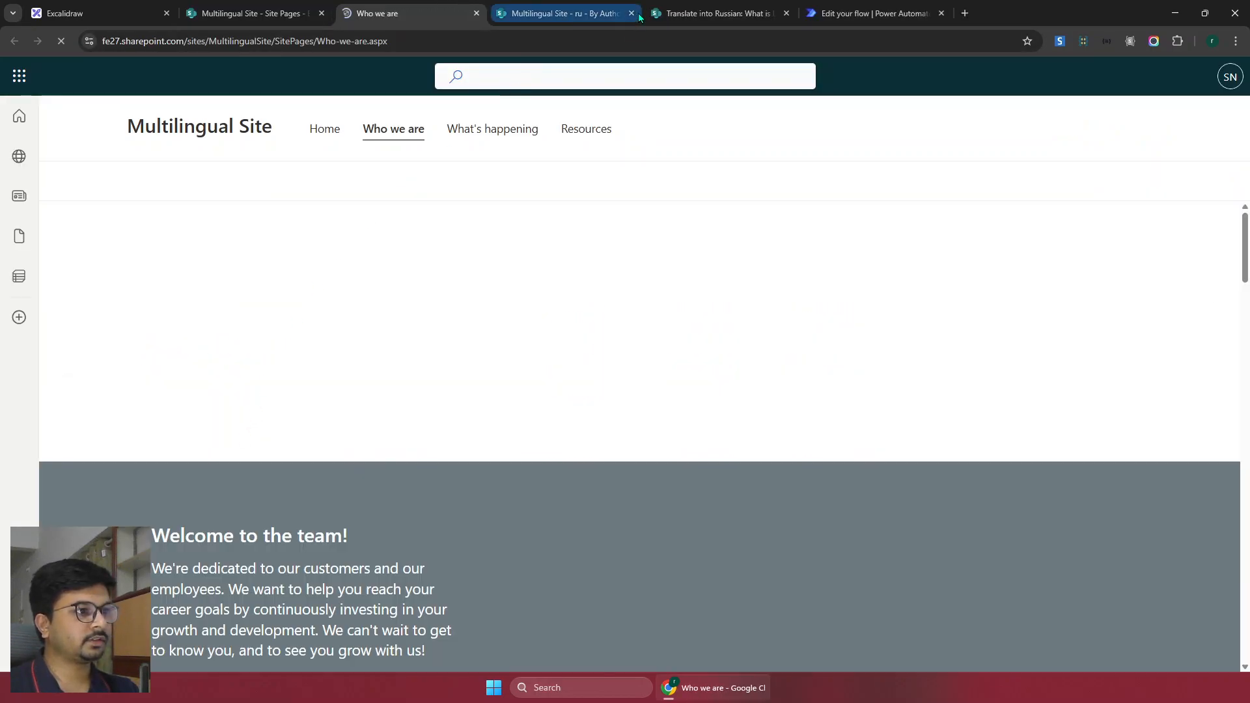
pyautogui.click(631, 14)
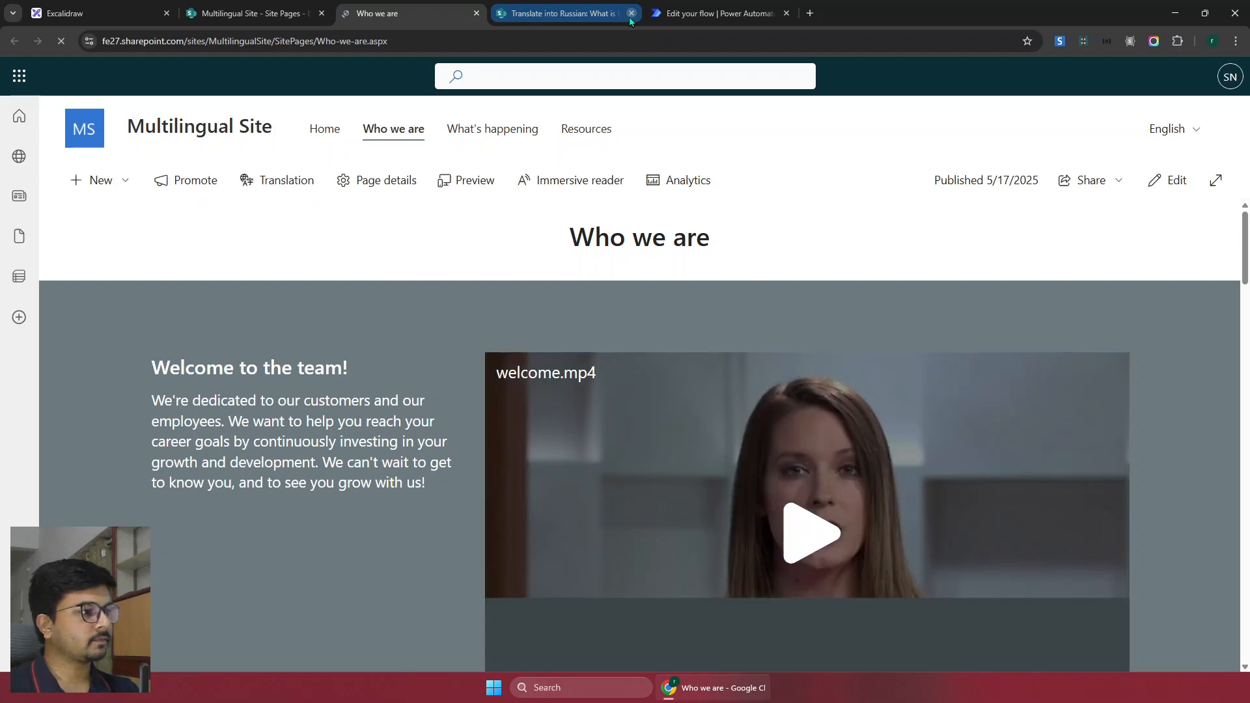
pyautogui.click(631, 13)
pyautogui.click(1168, 127)
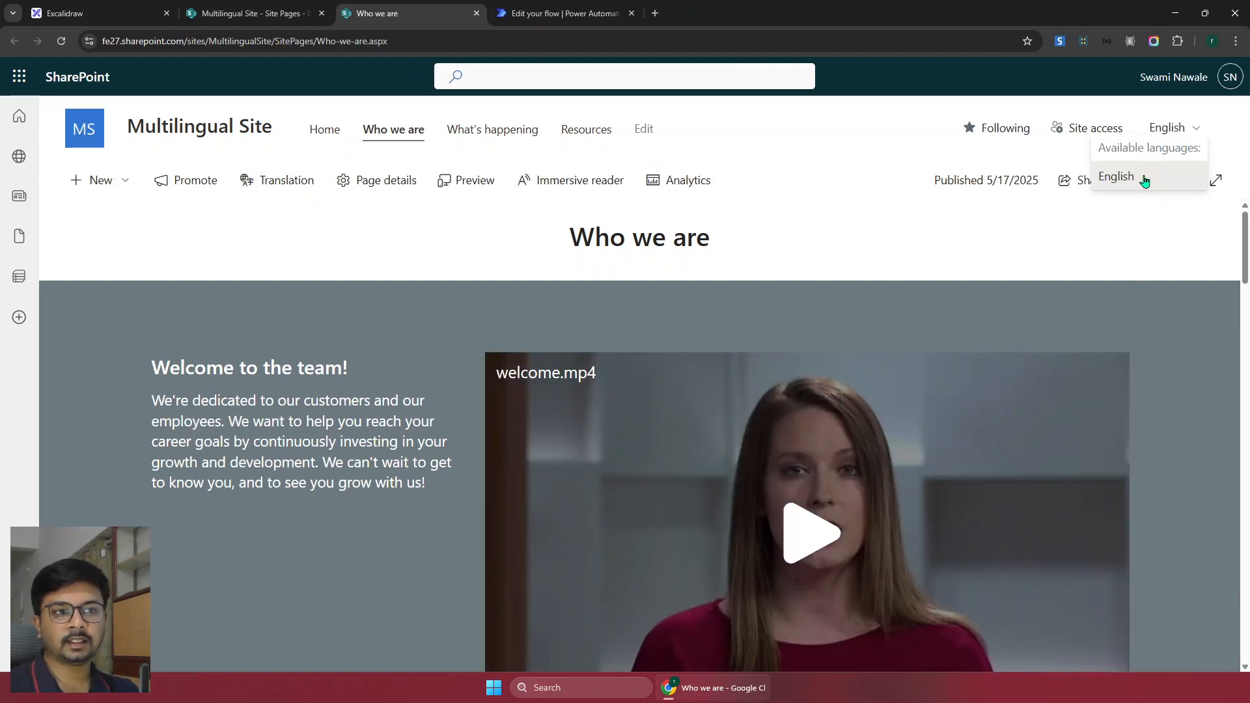
pyautogui.click(1109, 274)
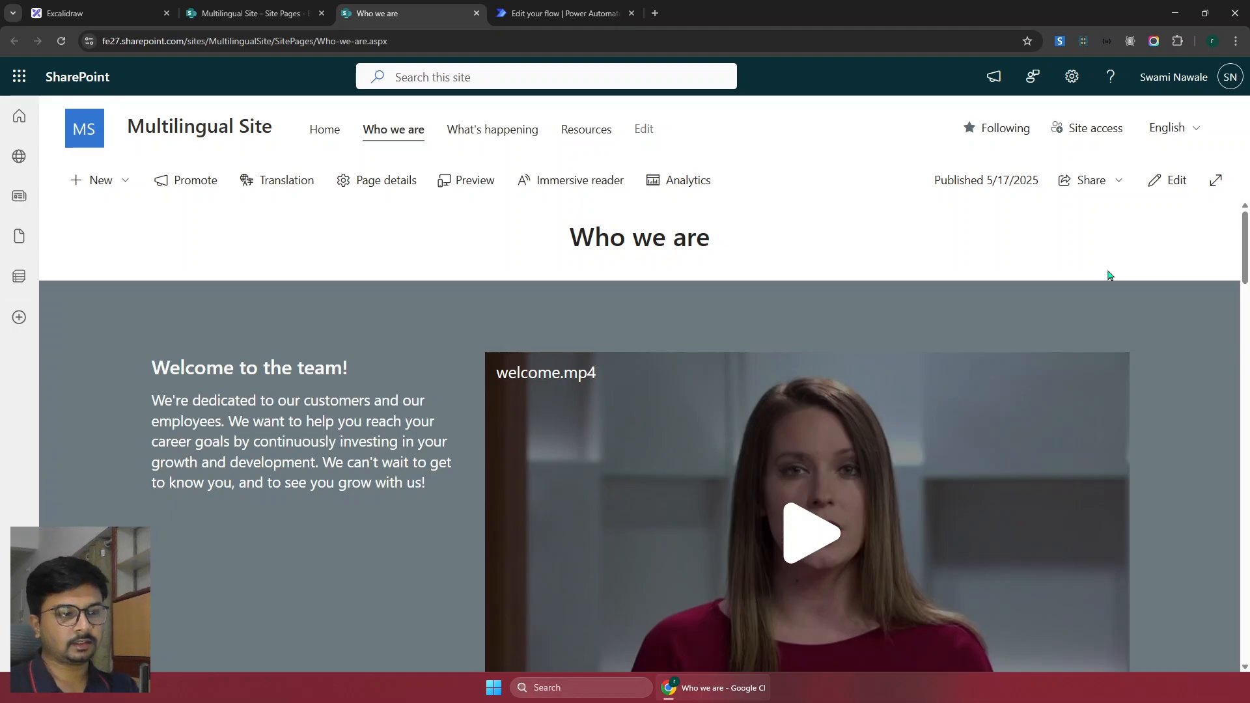
# Open the browser developer tools on the Who we are page and clear the network log
pyautogui.press('F12')
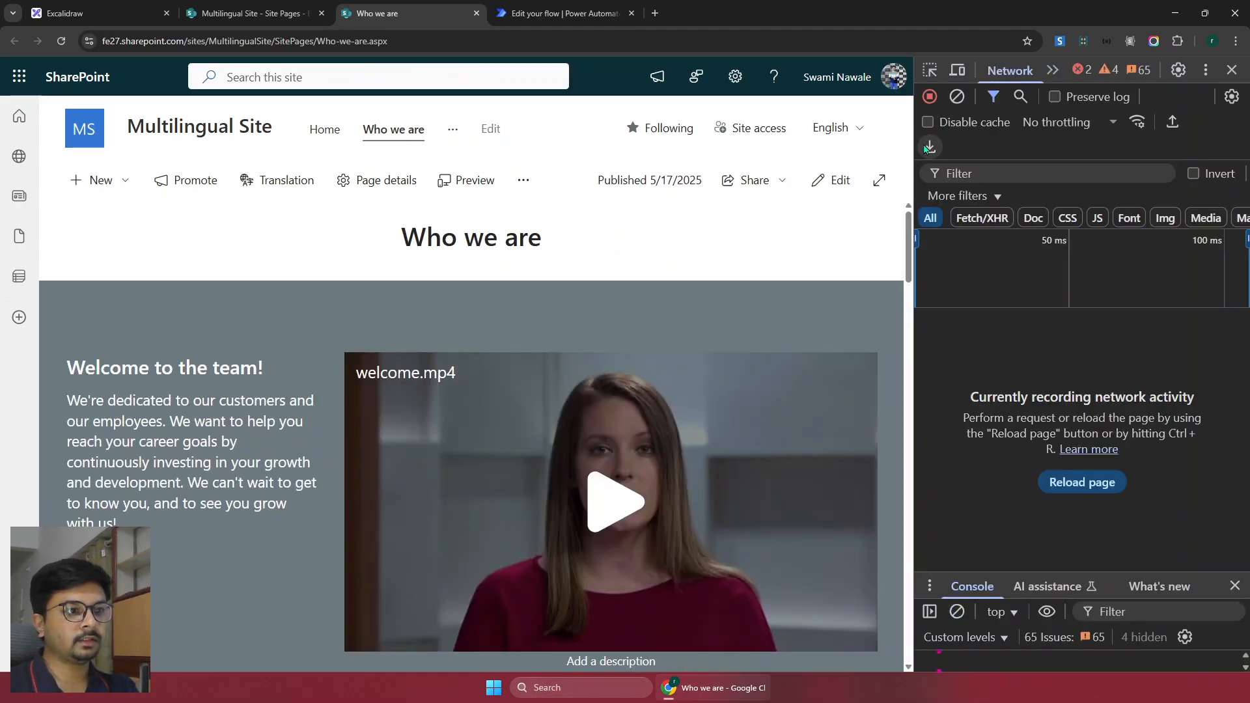
pyautogui.click(1027, 70)
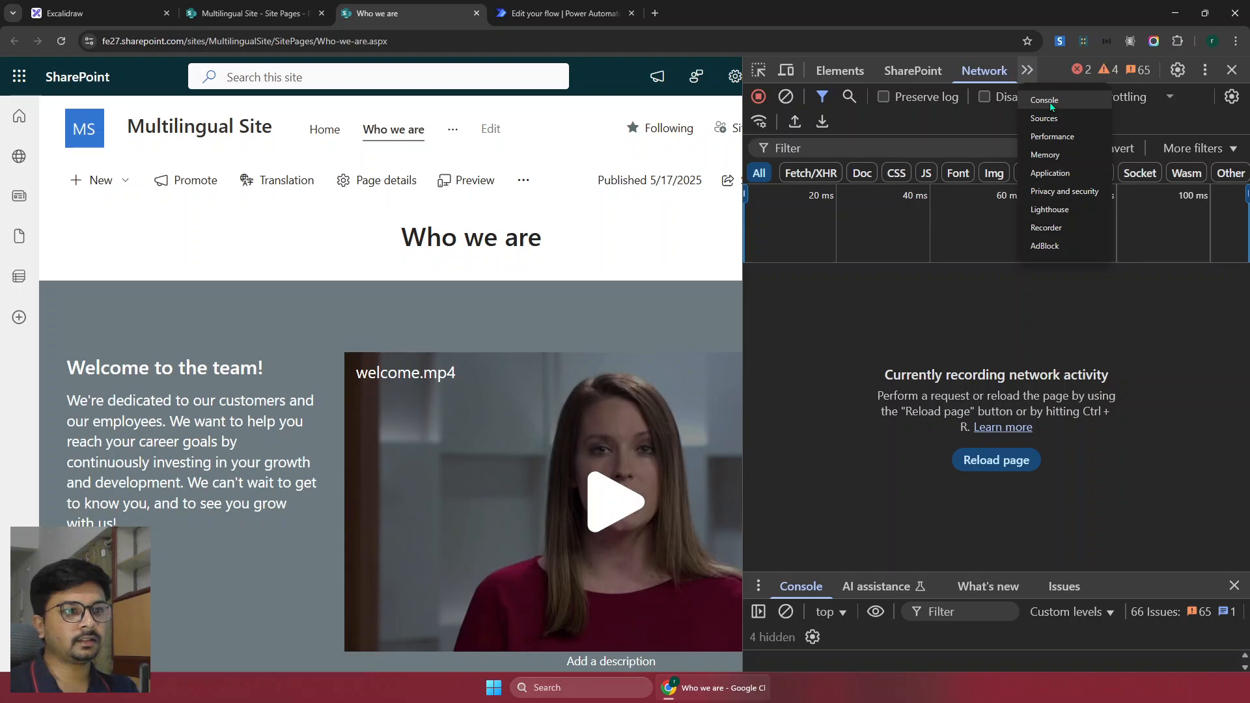
pyautogui.click(1045, 101)
pyautogui.click(1027, 71)
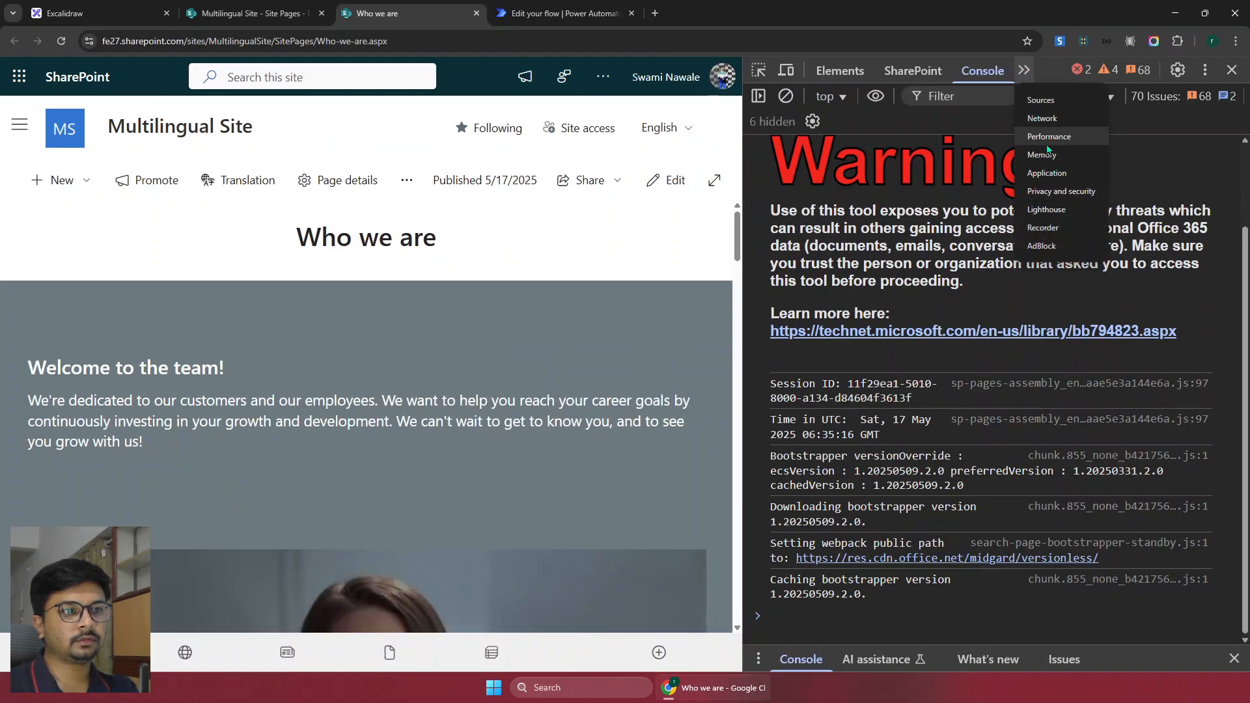
pyautogui.click(1043, 118)
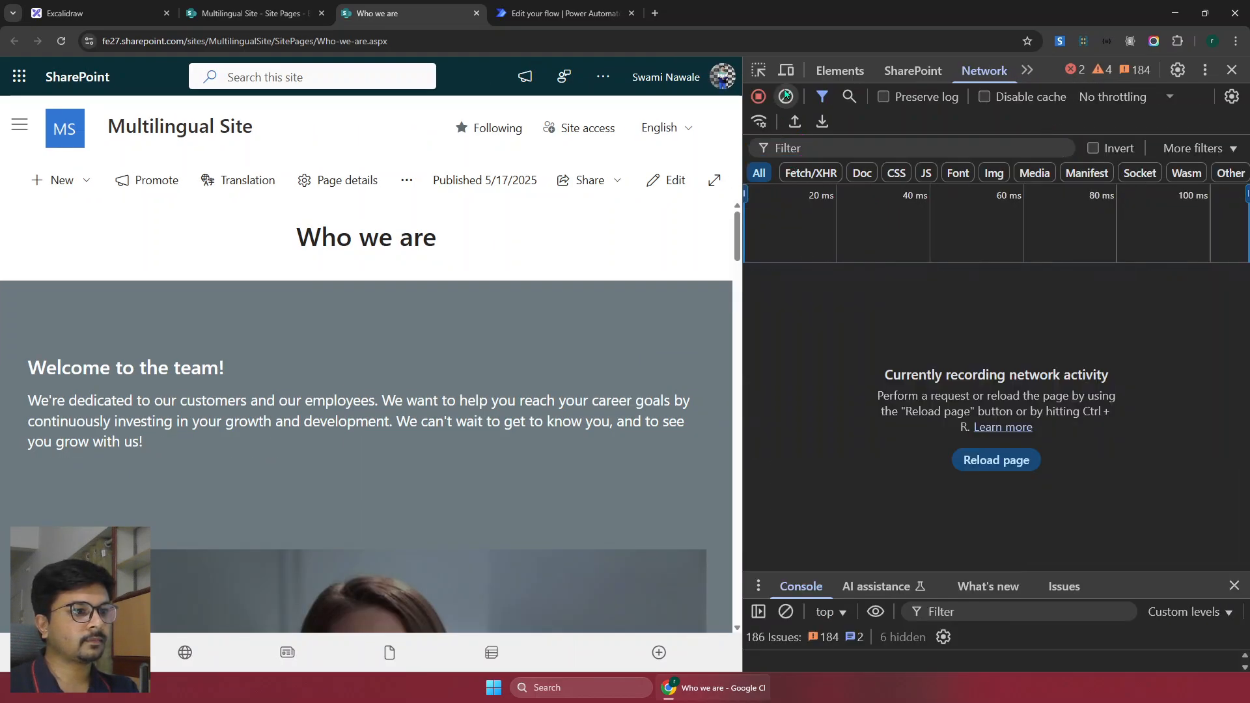
pyautogui.click(786, 96)
# Show the Who we are page's translation options, clear the captured requests, and restart network recording
pyautogui.click(241, 186)
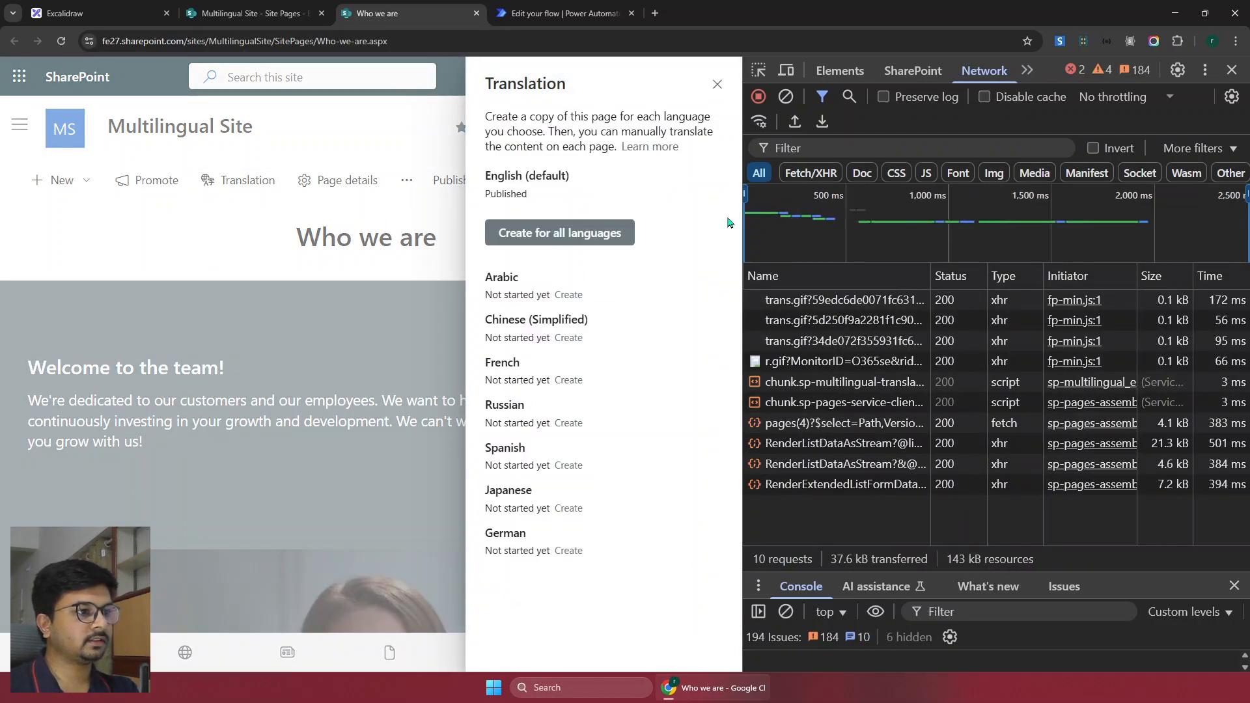
pyautogui.click(780, 104)
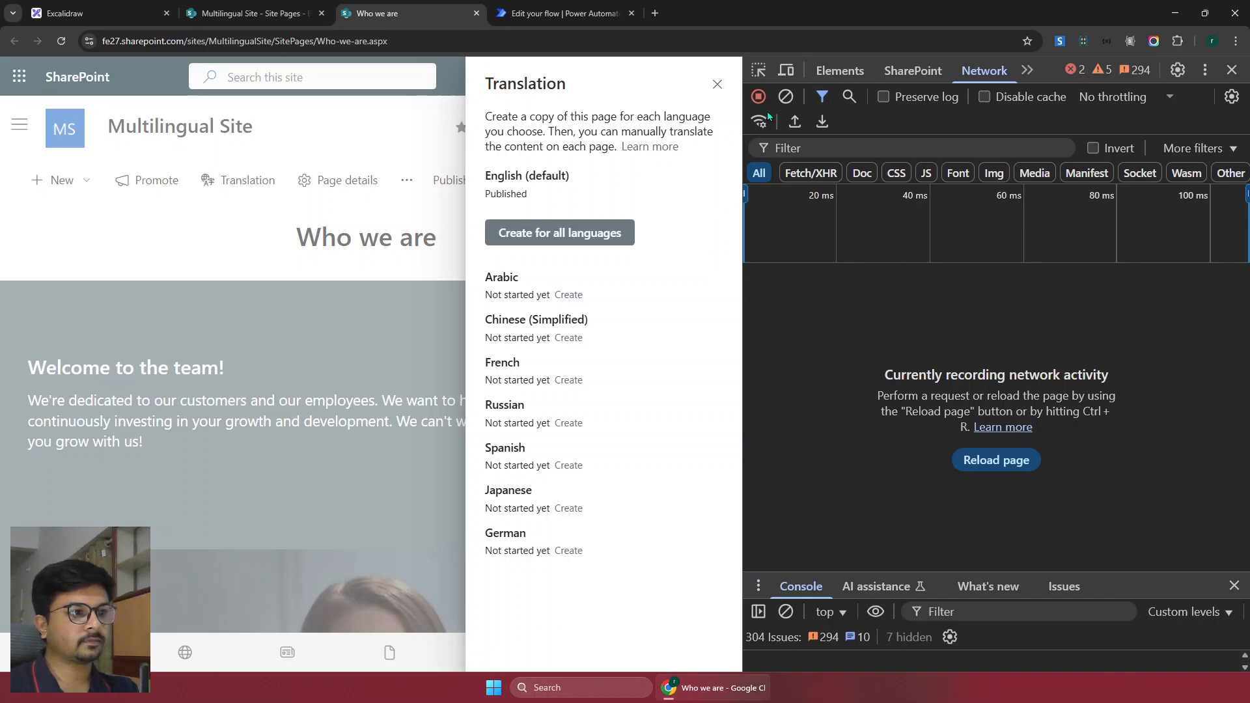
pyautogui.click(759, 97)
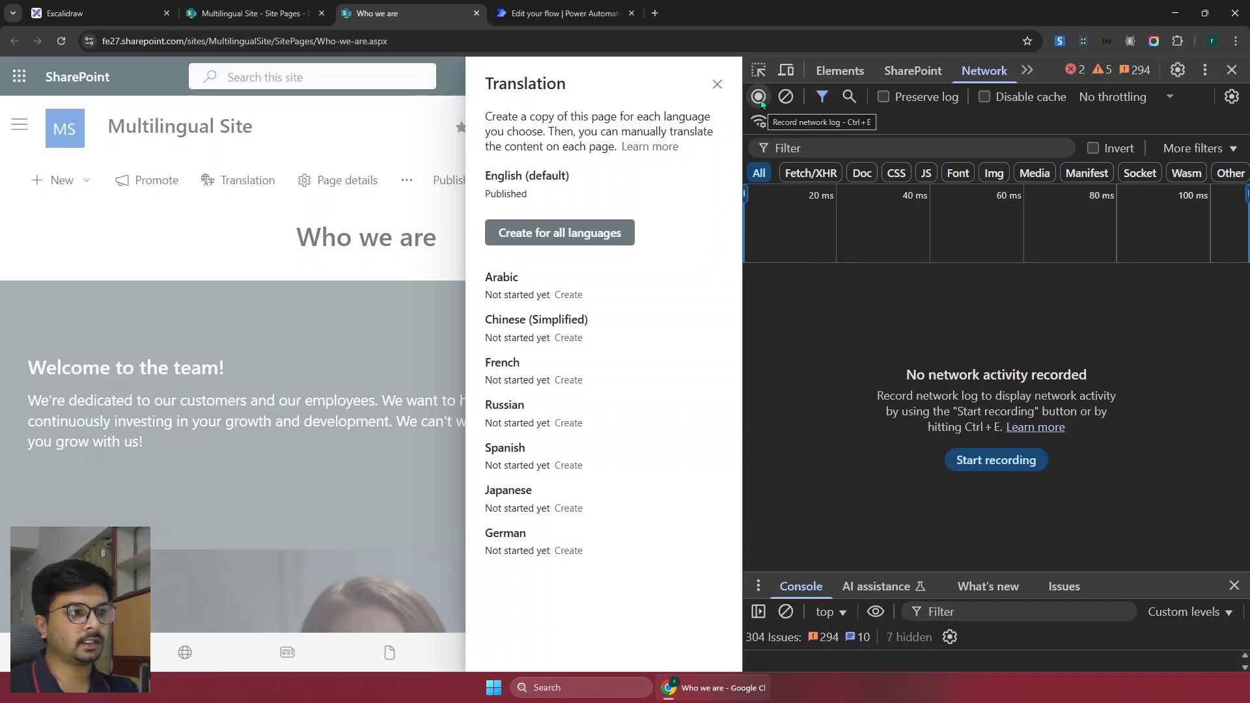
pyautogui.click(759, 97)
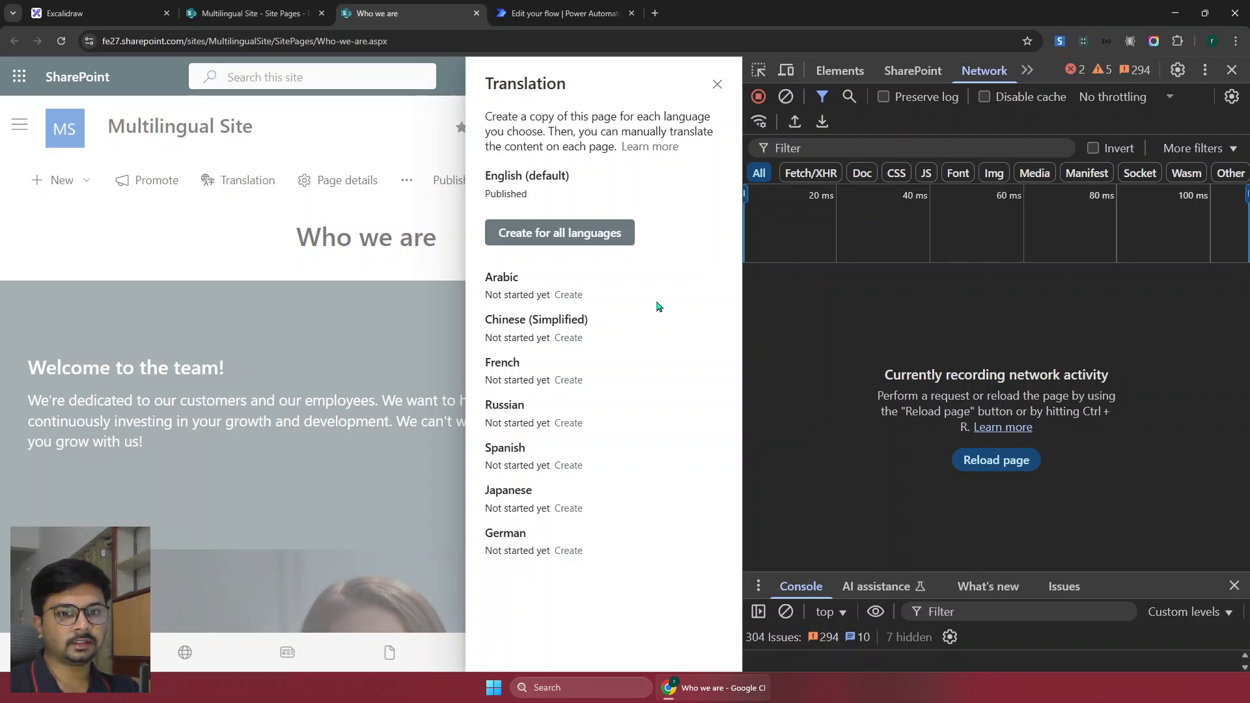
# Create the Arabic translation copy of the Who we are page and open the headers of the captured create request
pyautogui.click(569, 301)
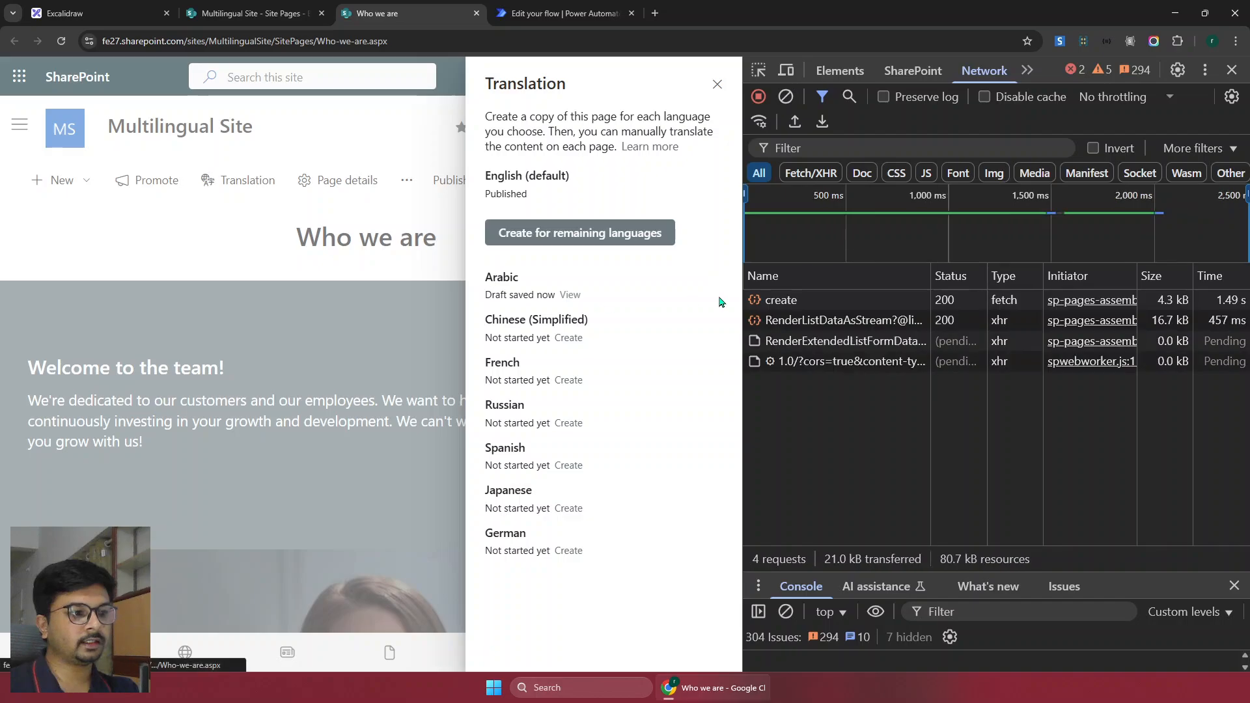
pyautogui.click(848, 301)
pyautogui.click(938, 276)
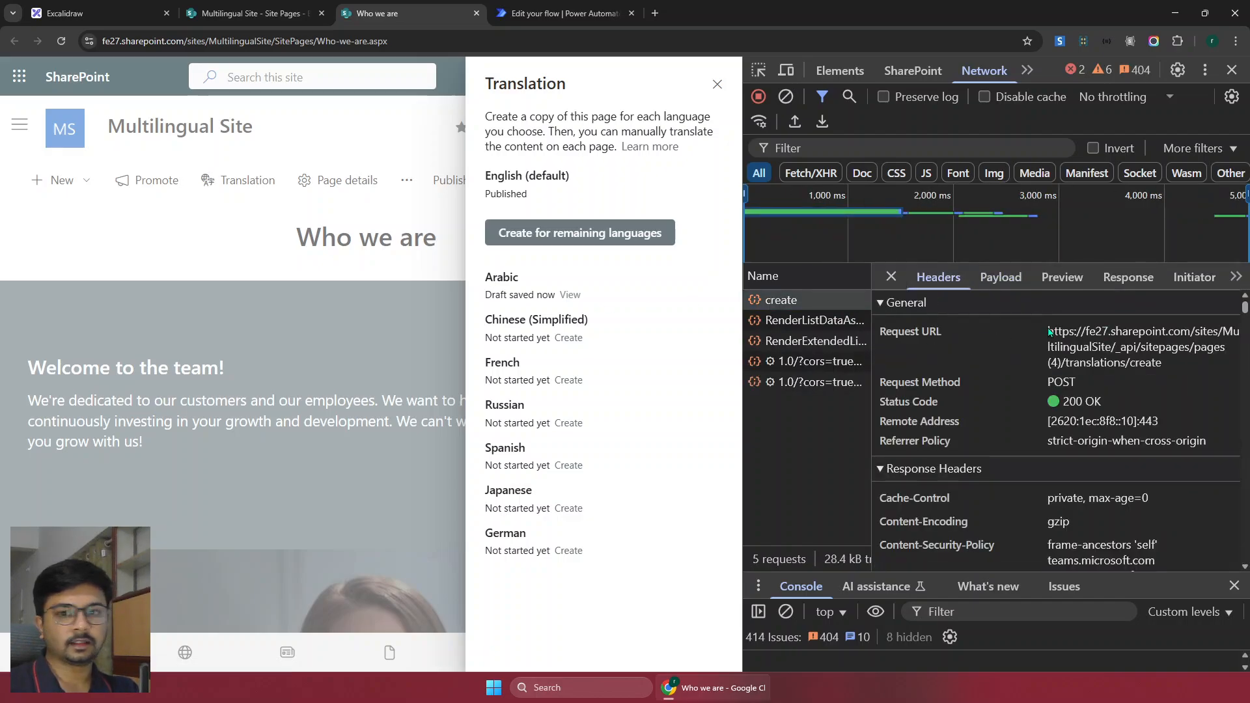
# Enlarge the developer tools text, widen their pane over the page, and close the console drawer to read the request headers
pyautogui.hotkey('ctrl', '+')
pyautogui.hotkey('ctrl', '+')
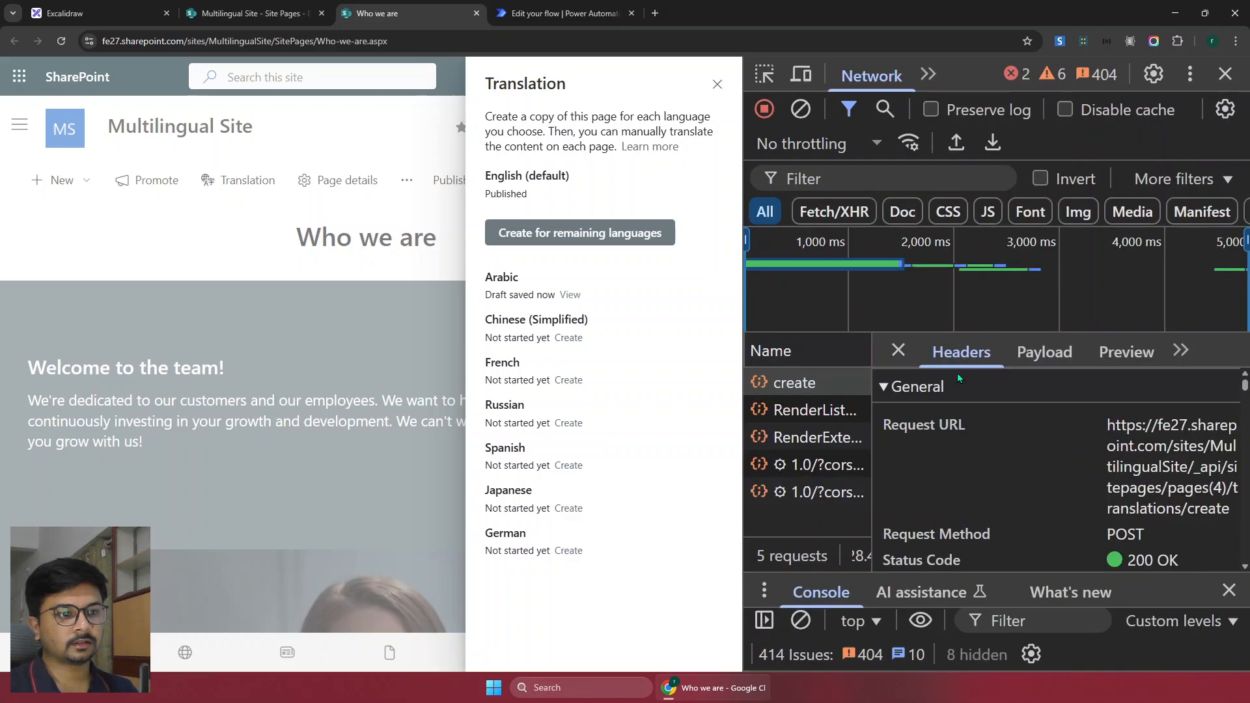
pyautogui.moveTo(742, 367); pyautogui.dragTo(482, 368)
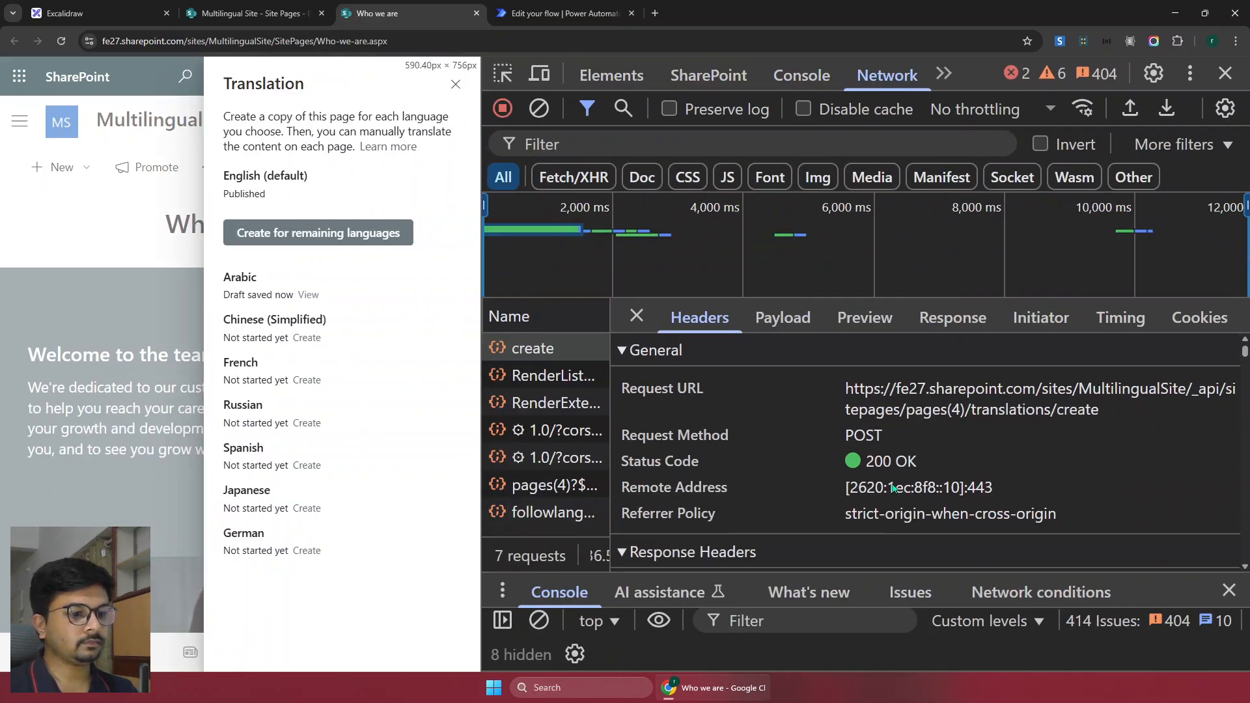
pyautogui.scroll(-1, 1041, 456)
pyautogui.click(1229, 590)
pyautogui.scroll(-1, 952, 540)
pyautogui.scroll(3, 952, 540)
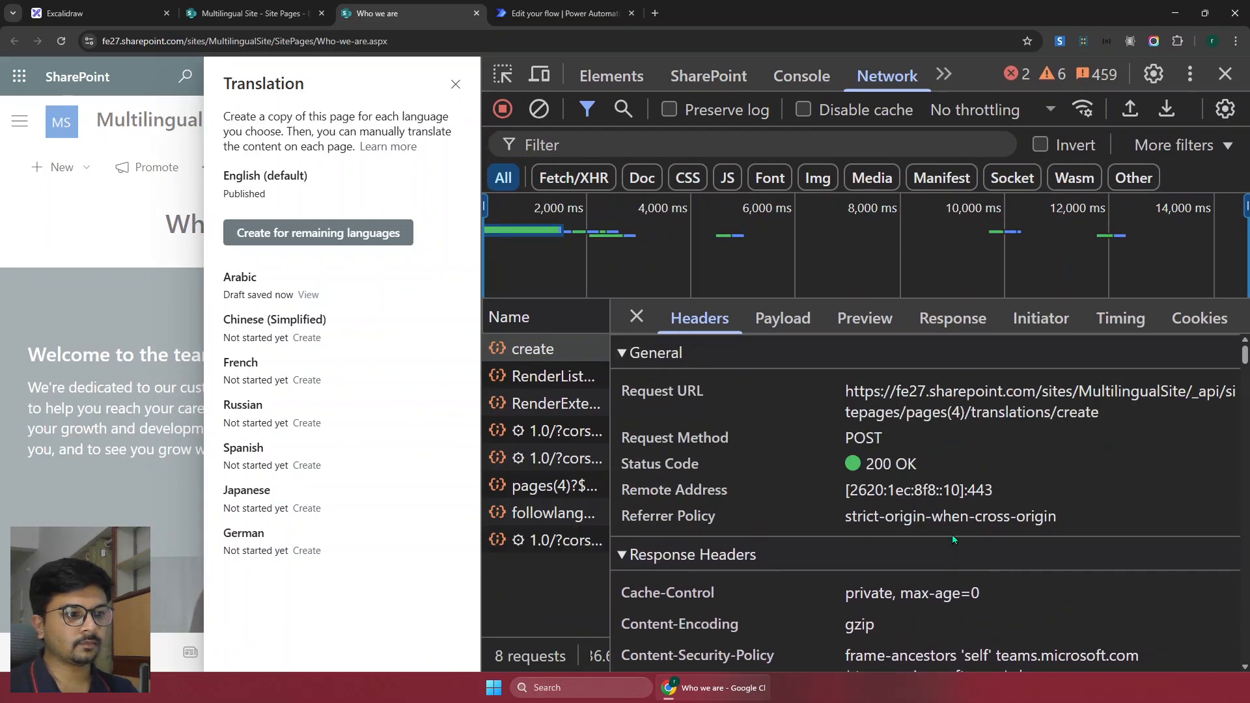
# Examine the create call's request URL, including the site address, the _api/sitepages path and the number in pages(4)
pyautogui.moveTo(845, 389); pyautogui.dragTo(1099, 417)
pyautogui.click(1192, 398)
pyautogui.click(1193, 392)
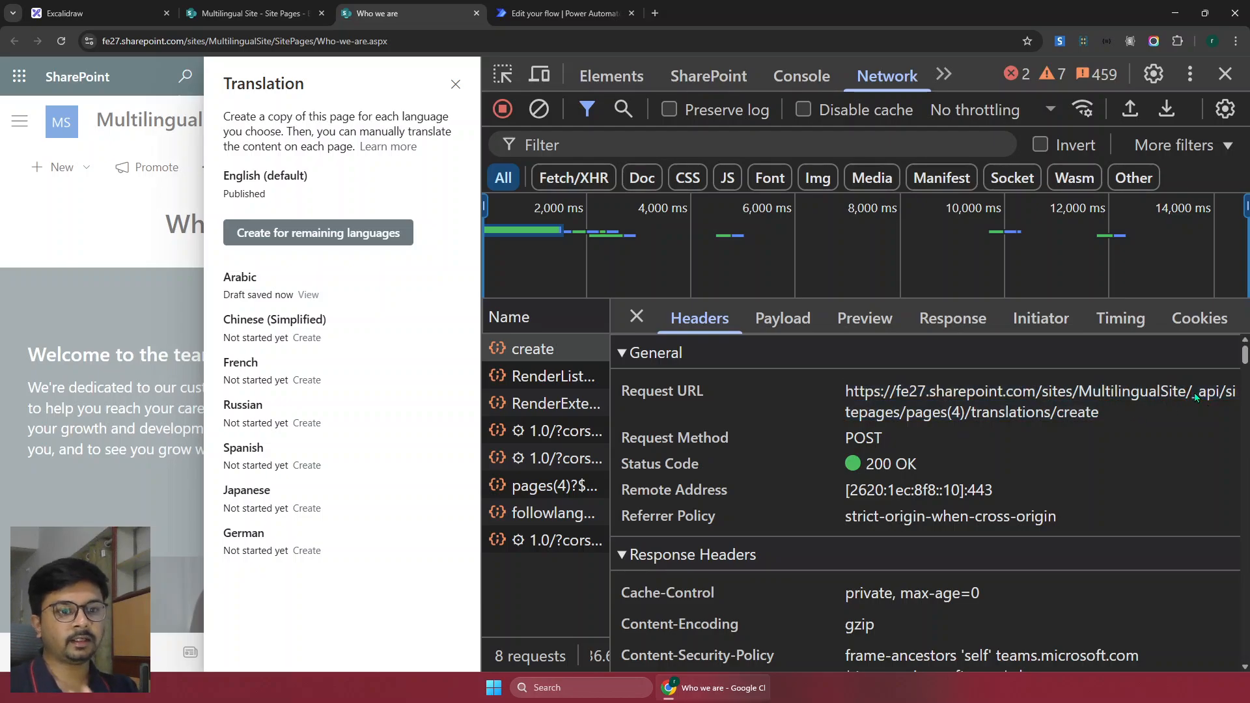
pyautogui.moveTo(845, 412); pyautogui.dragTo(966, 422)
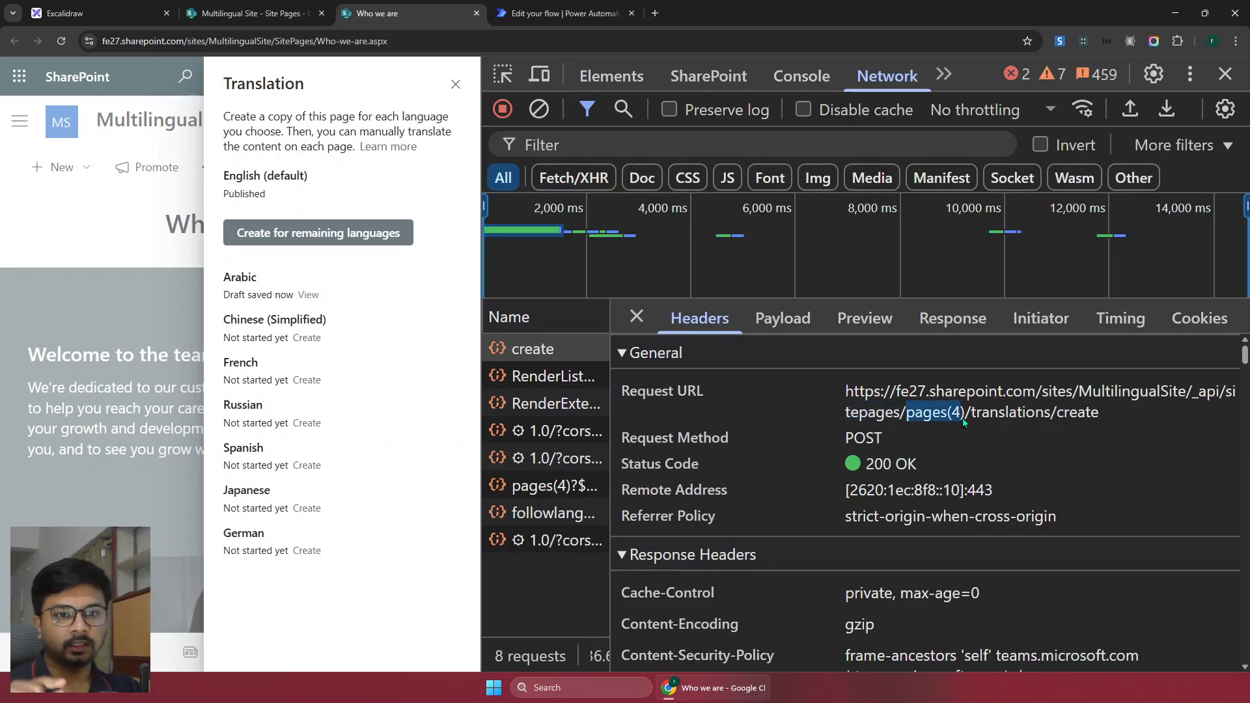
pyautogui.click(958, 414)
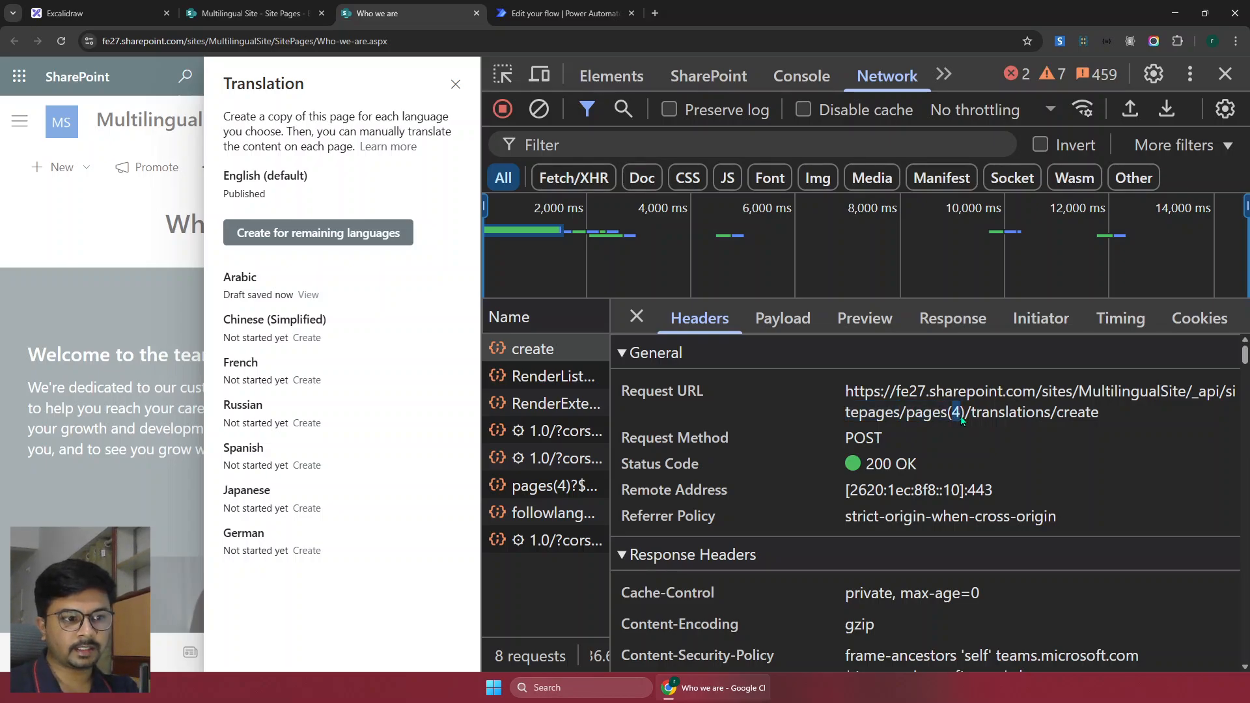
# Compare the URL's page number with the ID of Who-we-are.aspx in Site Pages, and examine the URL's translations/create ending
pyautogui.click(254, 21)
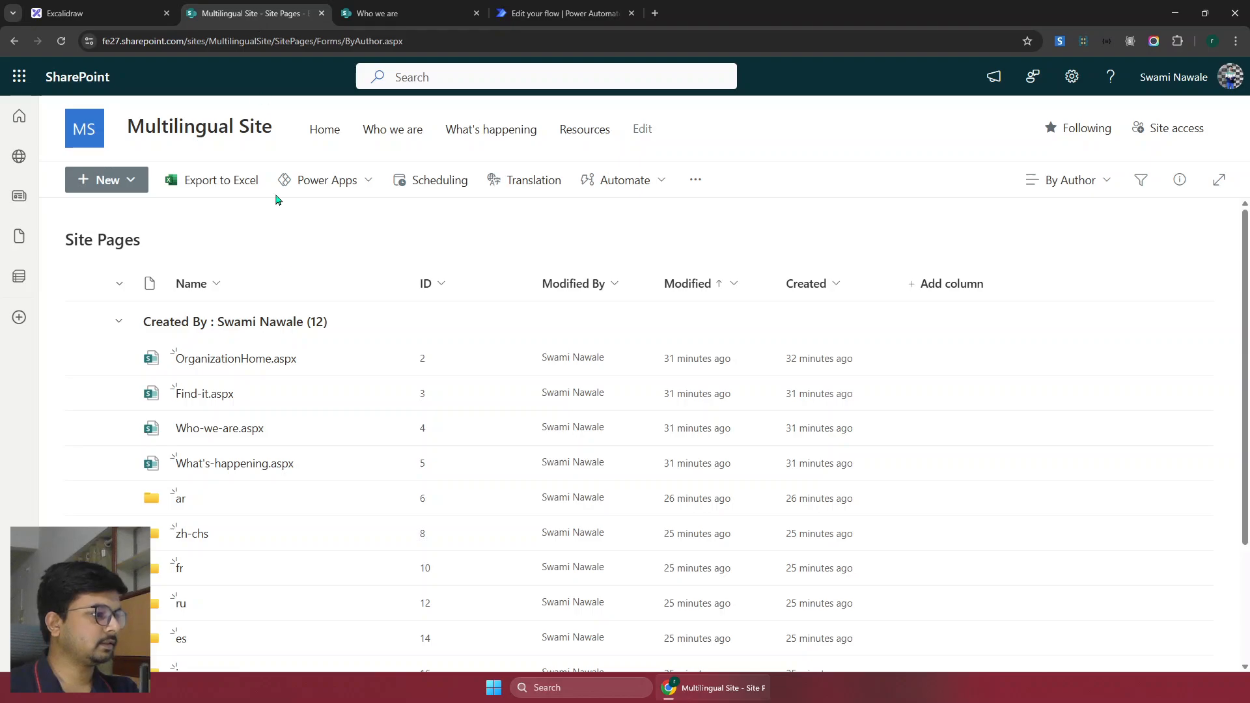
pyautogui.click(296, 443)
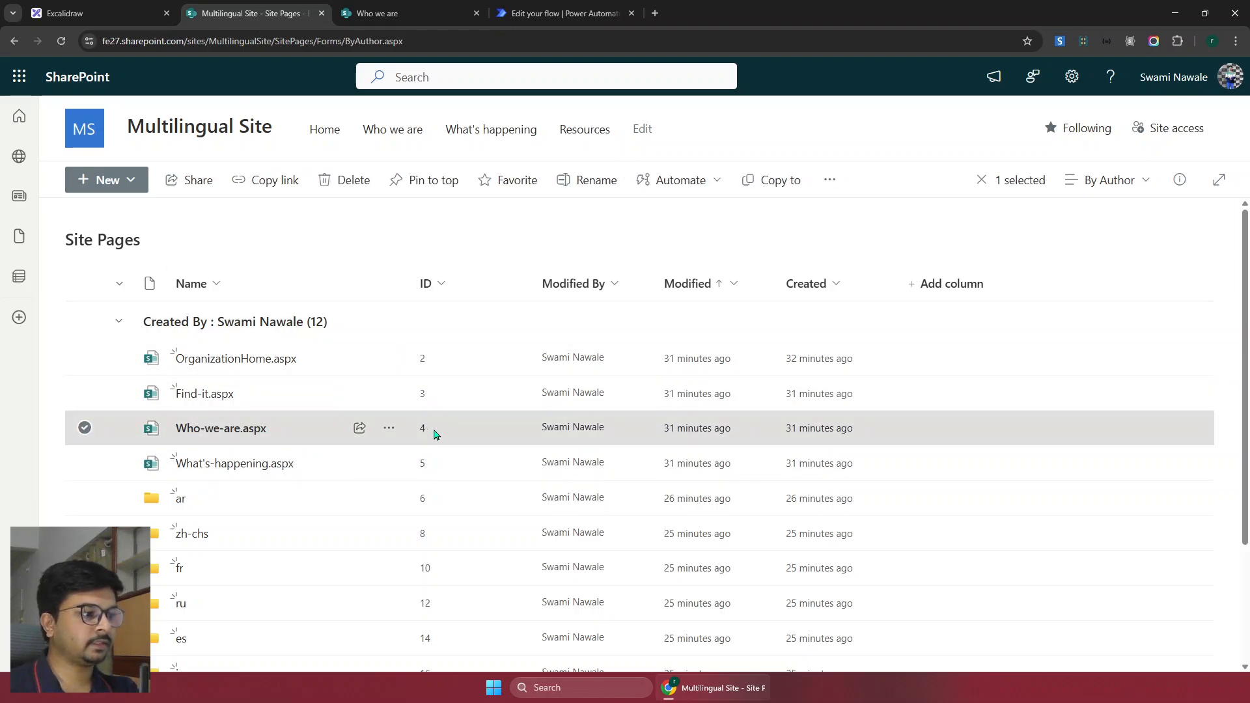
pyautogui.click(412, 20)
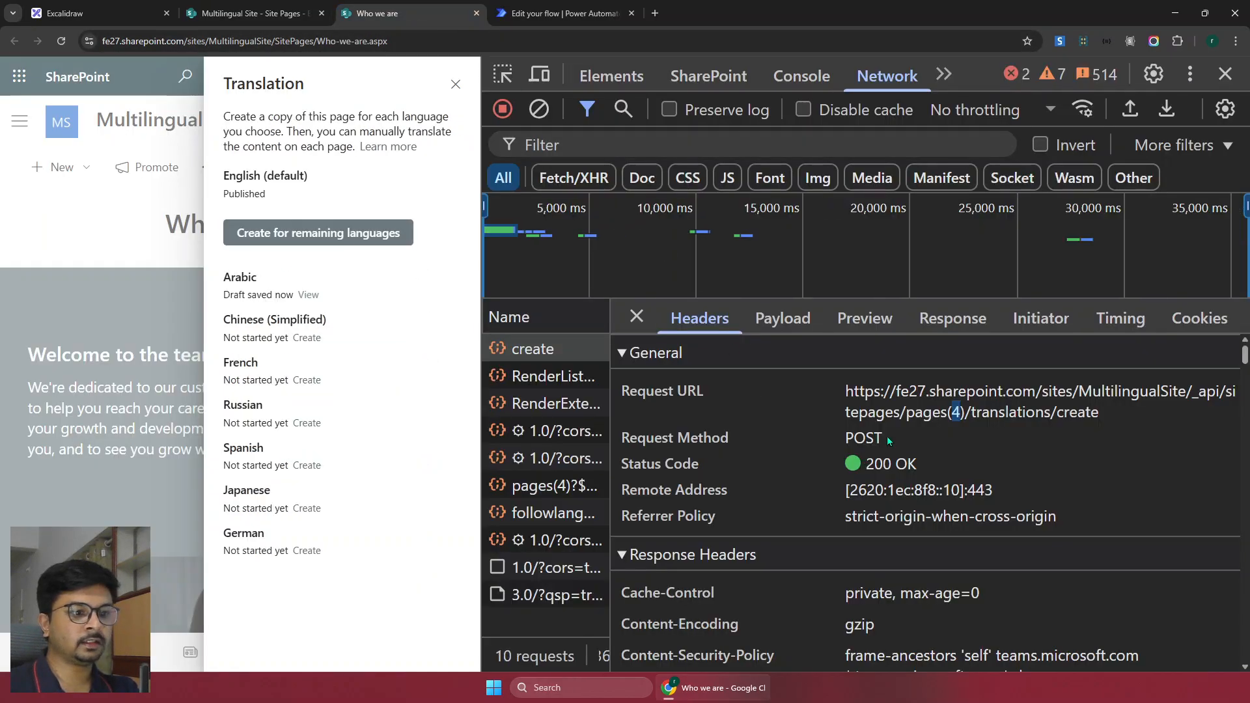
pyautogui.doubleClick(1009, 412)
pyautogui.doubleClick(1077, 412)
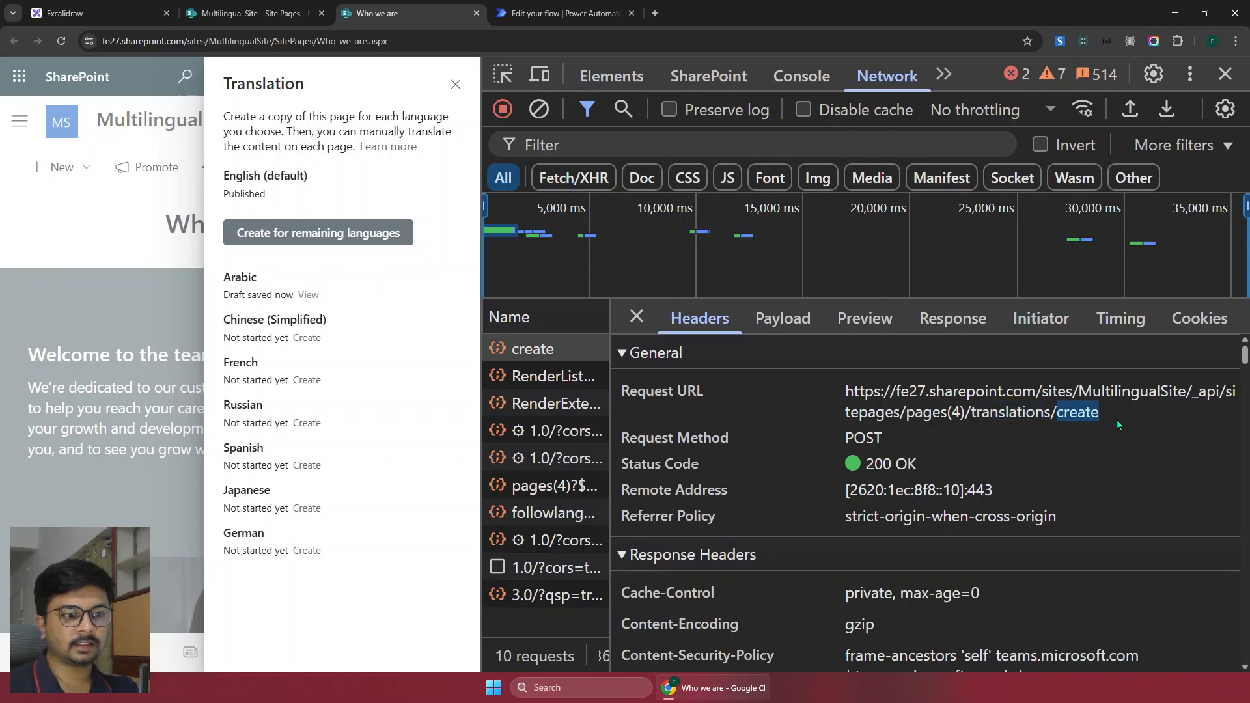
# Examine the create request's method and status code, and expand its payload down to the LanguageCodes results array
pyautogui.moveTo(844, 437); pyautogui.dragTo(884, 435)
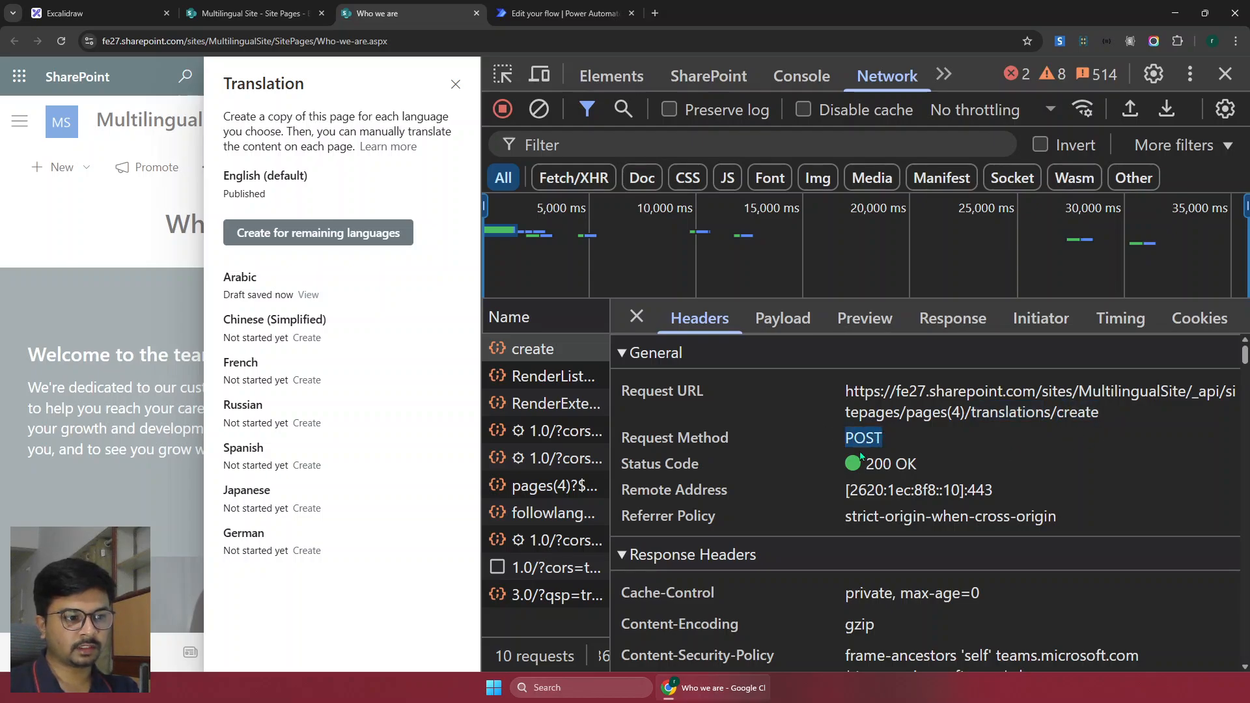
pyautogui.moveTo(649, 469); pyautogui.dragTo(906, 475)
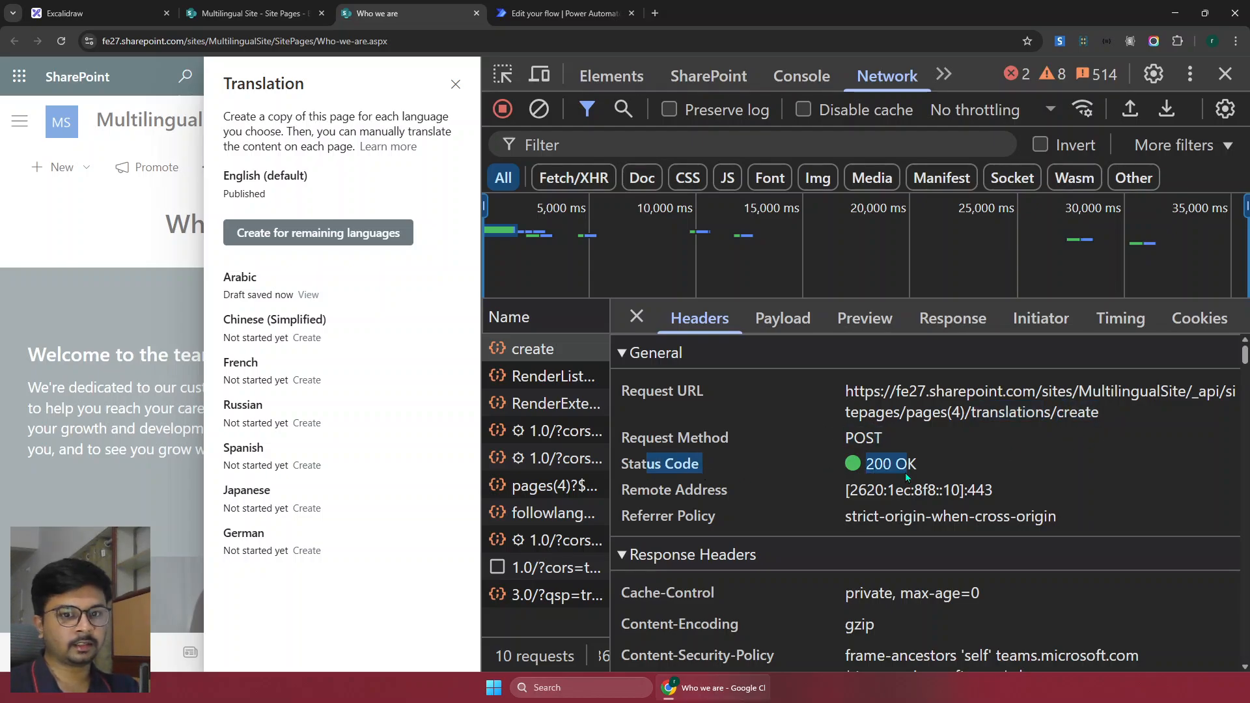
pyautogui.click(793, 331)
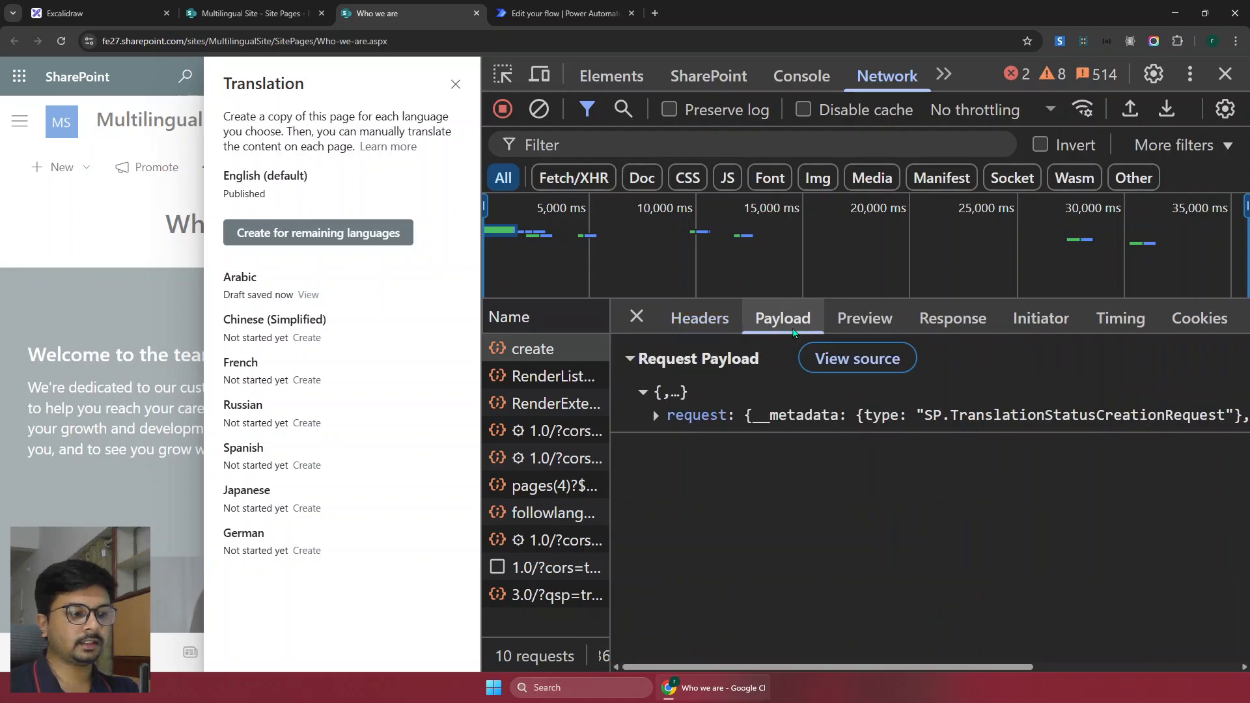
pyautogui.click(656, 416)
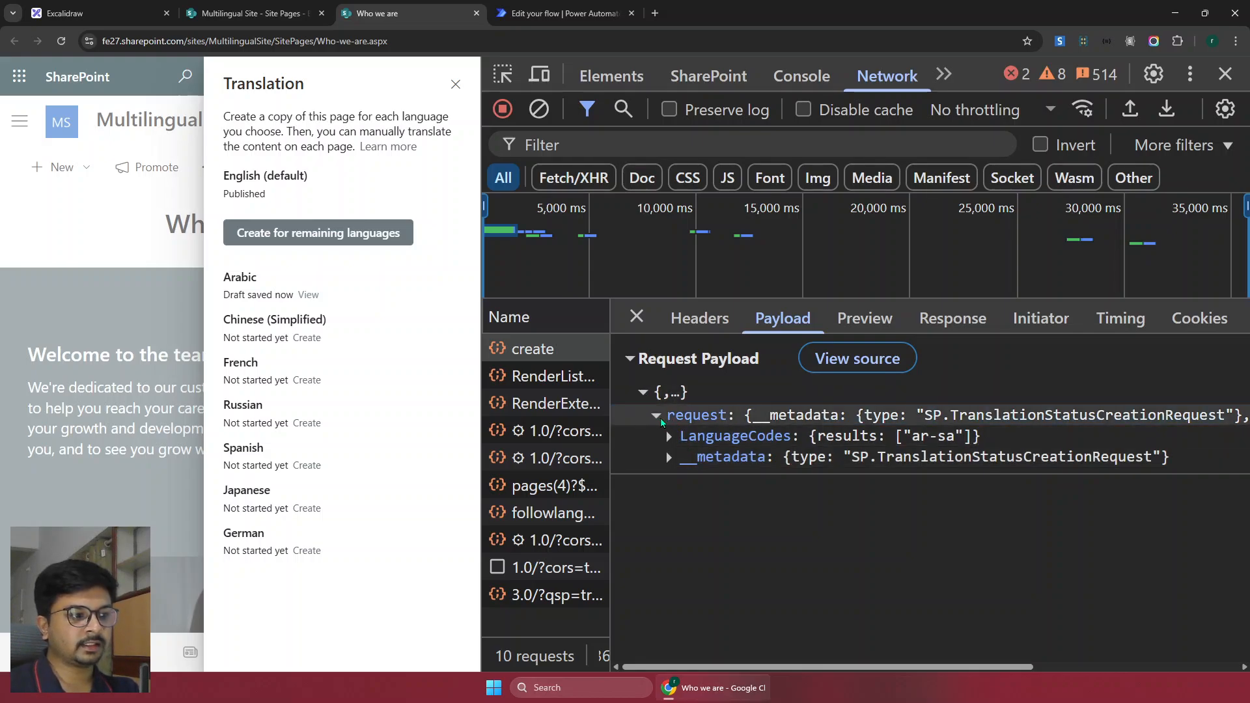
pyautogui.doubleClick(661, 421)
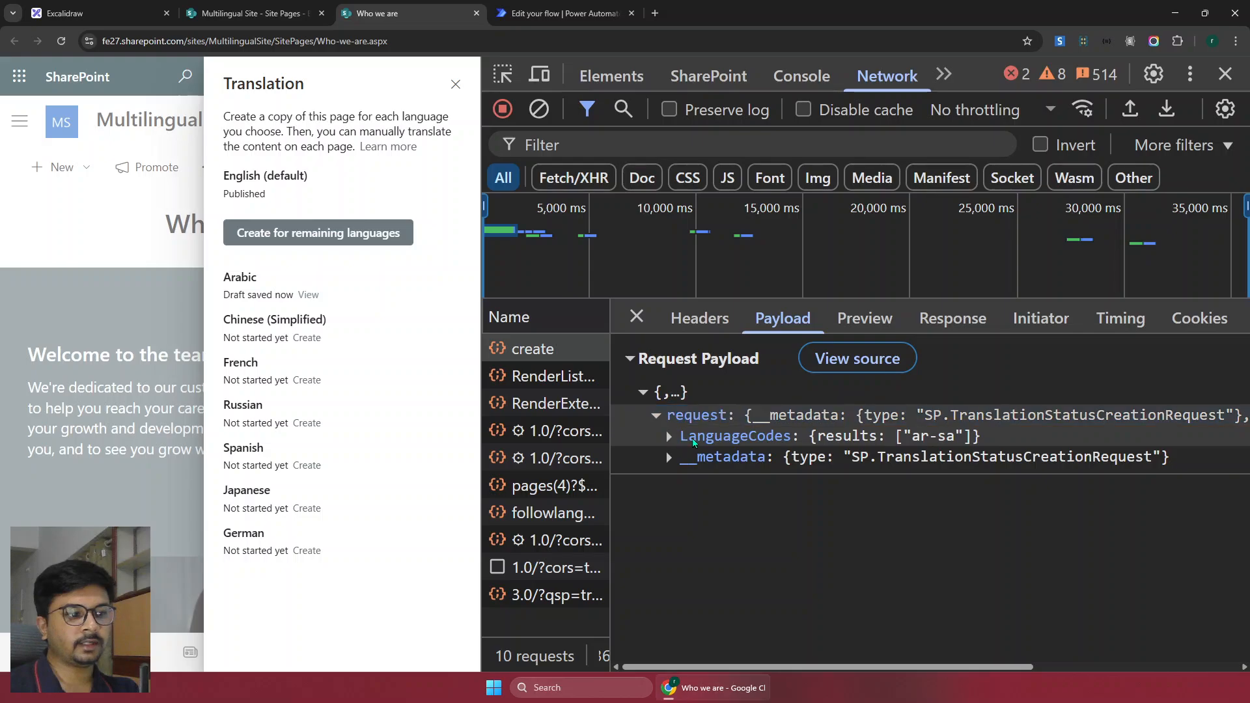
pyautogui.doubleClick(822, 436)
pyautogui.moveTo(928, 440)
pyautogui.mouseDown()
pyautogui.moveTo(913, 438)
pyautogui.moveTo(950, 445)
pyautogui.mouseUp()
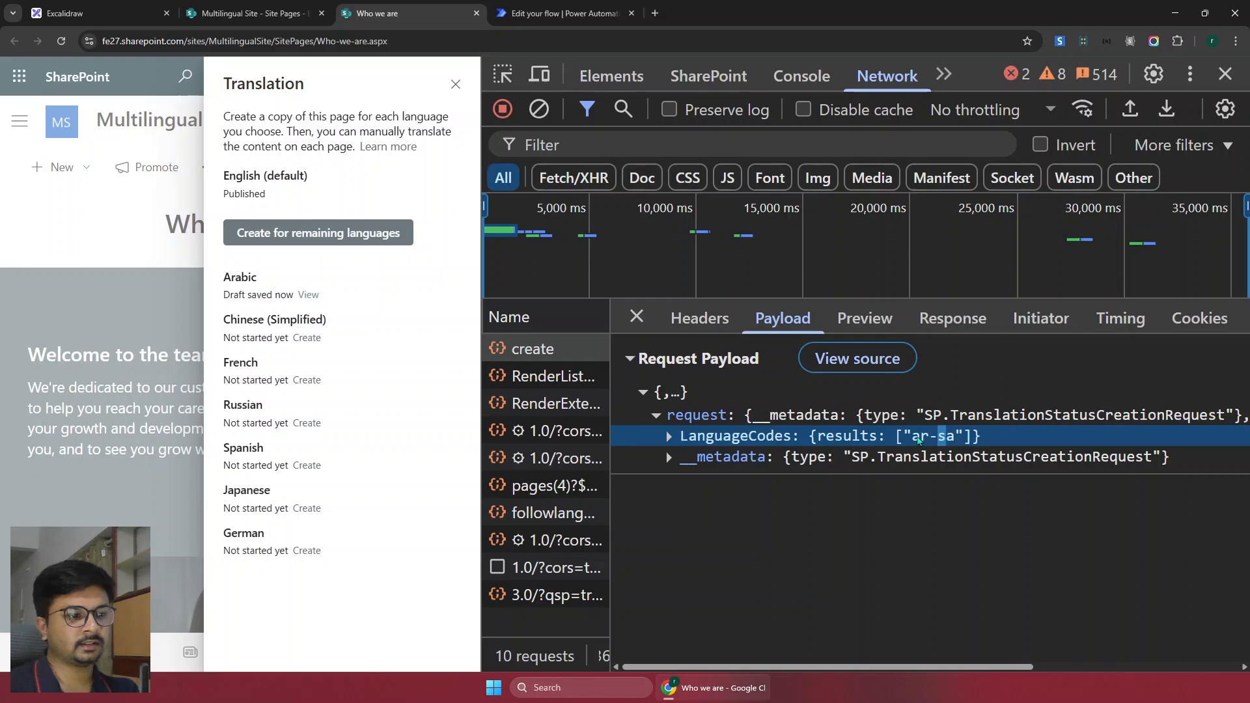
pyautogui.click(667, 437)
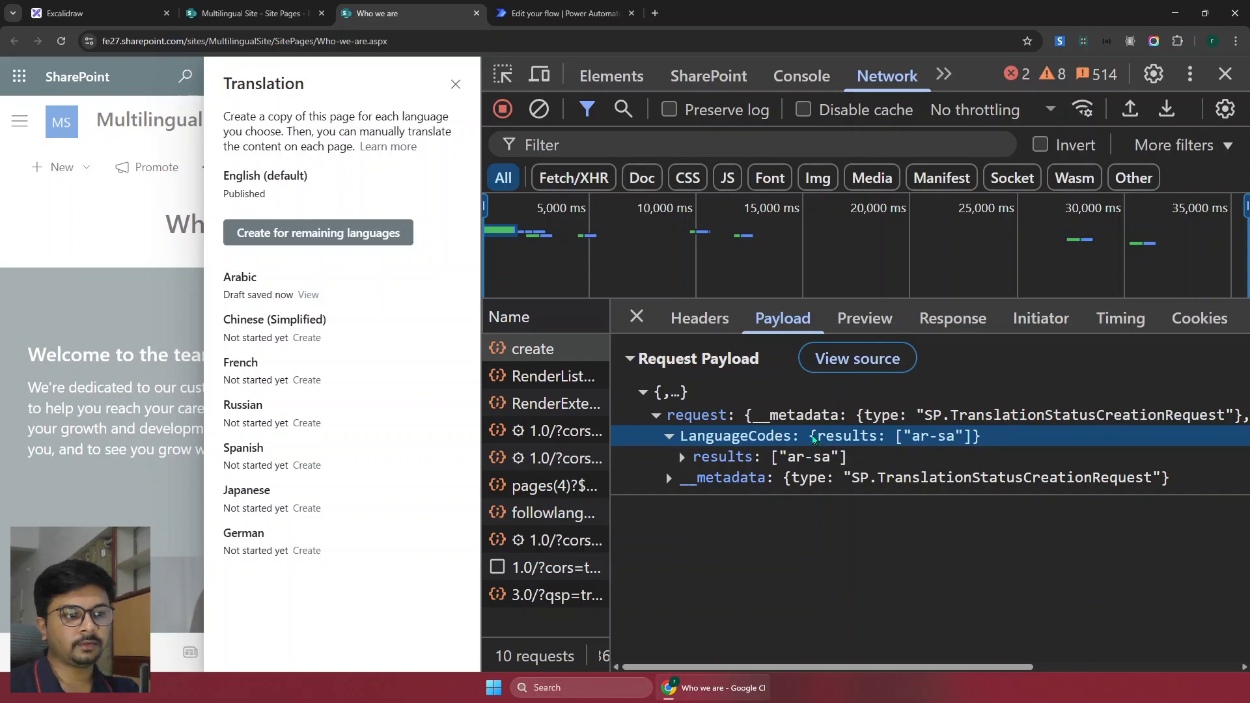
pyautogui.moveTo(811, 439); pyautogui.dragTo(970, 442)
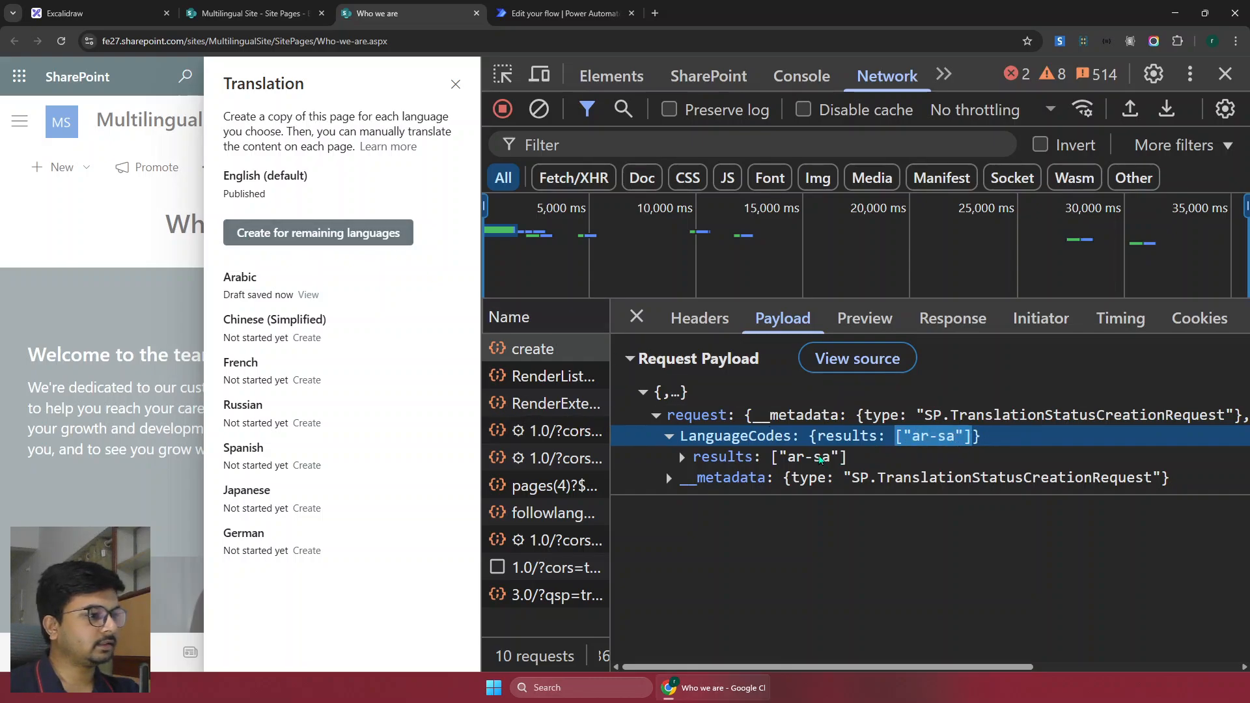
# Copy the LanguageCodes line from the request payload and paste it onto an empty area of the Excalidraw canvas
pyautogui.moveTo(661, 414); pyautogui.dragTo(1009, 447)
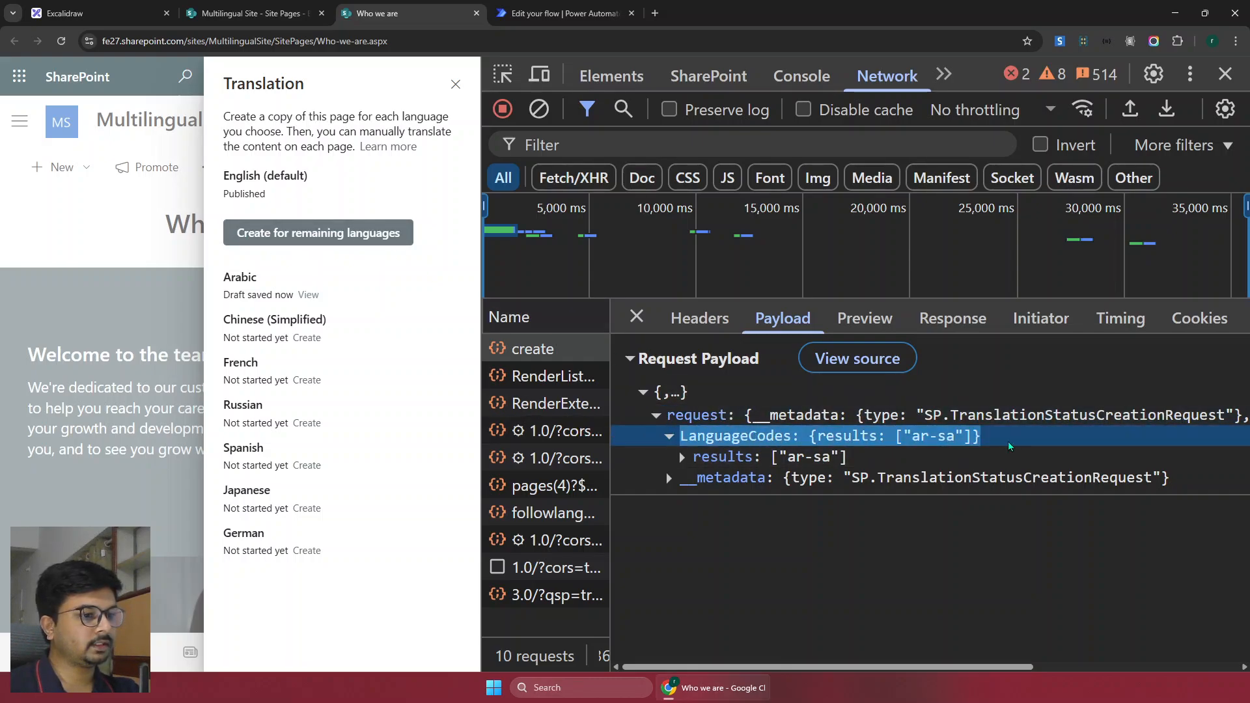
pyautogui.click(560, 13)
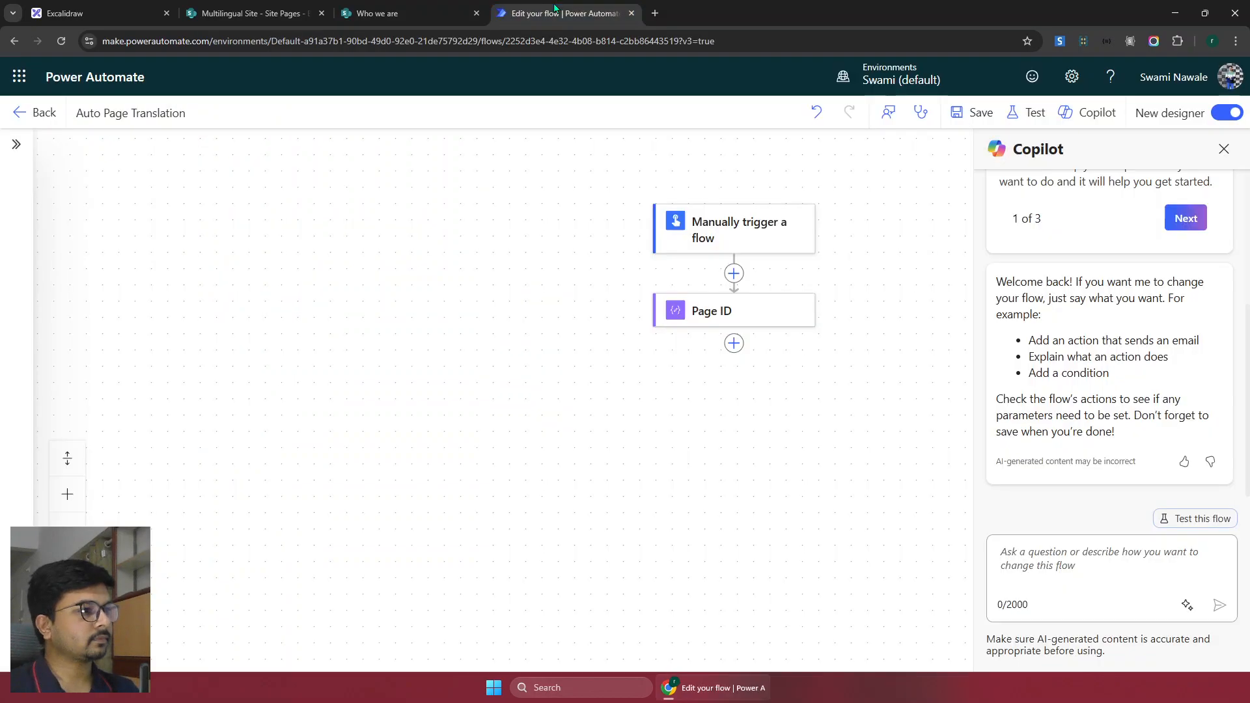
pyautogui.click(98, 13)
pyautogui.click(588, 539)
pyautogui.scroll(-10, 438, 413)
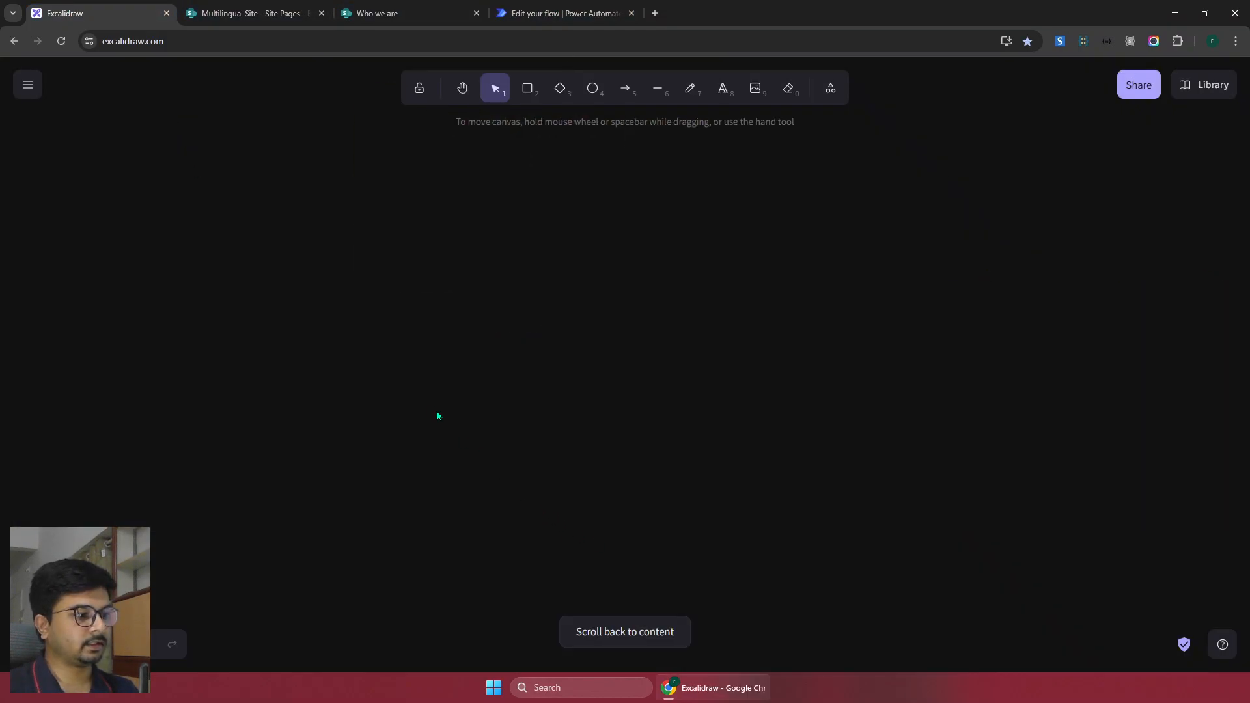
pyautogui.hotkey('ctrl', 'v')
pyautogui.click(611, 494)
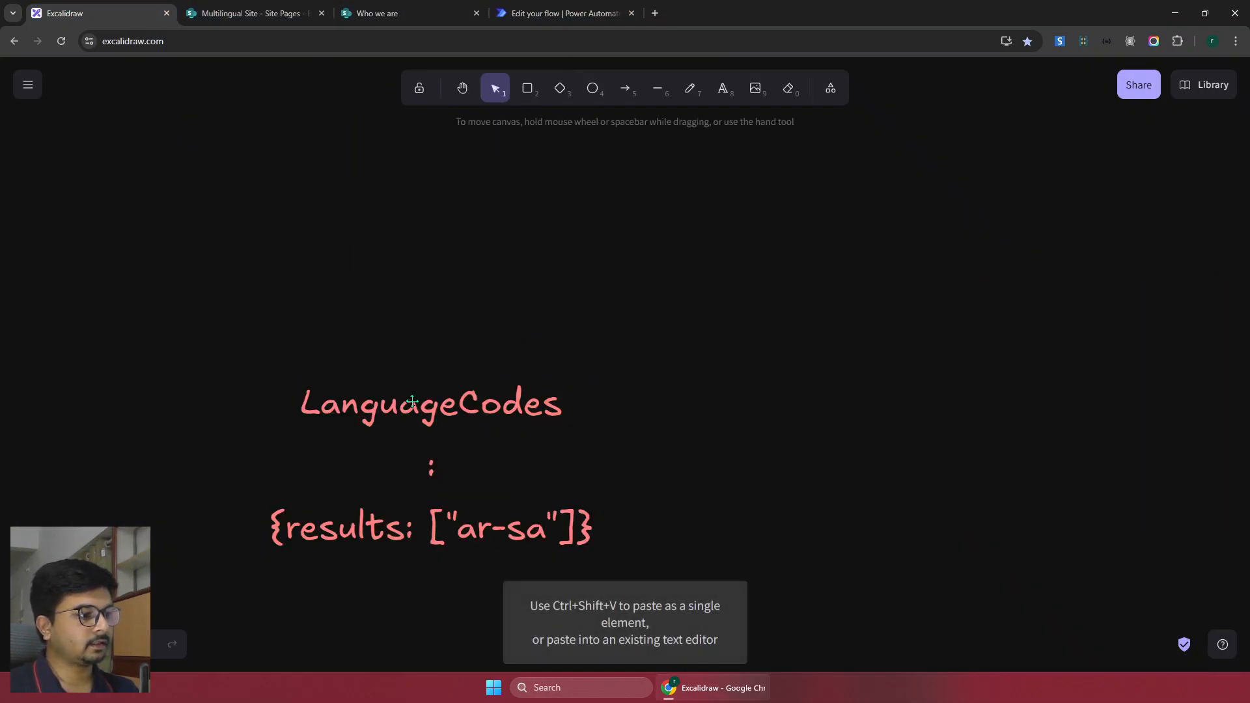
# Arrange the three pasted texts in one row reading LanguageCodes : {results: ["ar-sa"]}
pyautogui.moveTo(430, 404); pyautogui.dragTo(385, 214)
pyautogui.moveTo(372, 526); pyautogui.dragTo(667, 216)
pyautogui.moveTo(428, 462); pyautogui.dragTo(545, 206)
pyautogui.click(547, 294)
# Duplicate the LanguageCodes text, change the copy to "Single", and place it as a smaller label above the row
pyautogui.click(274, 216)
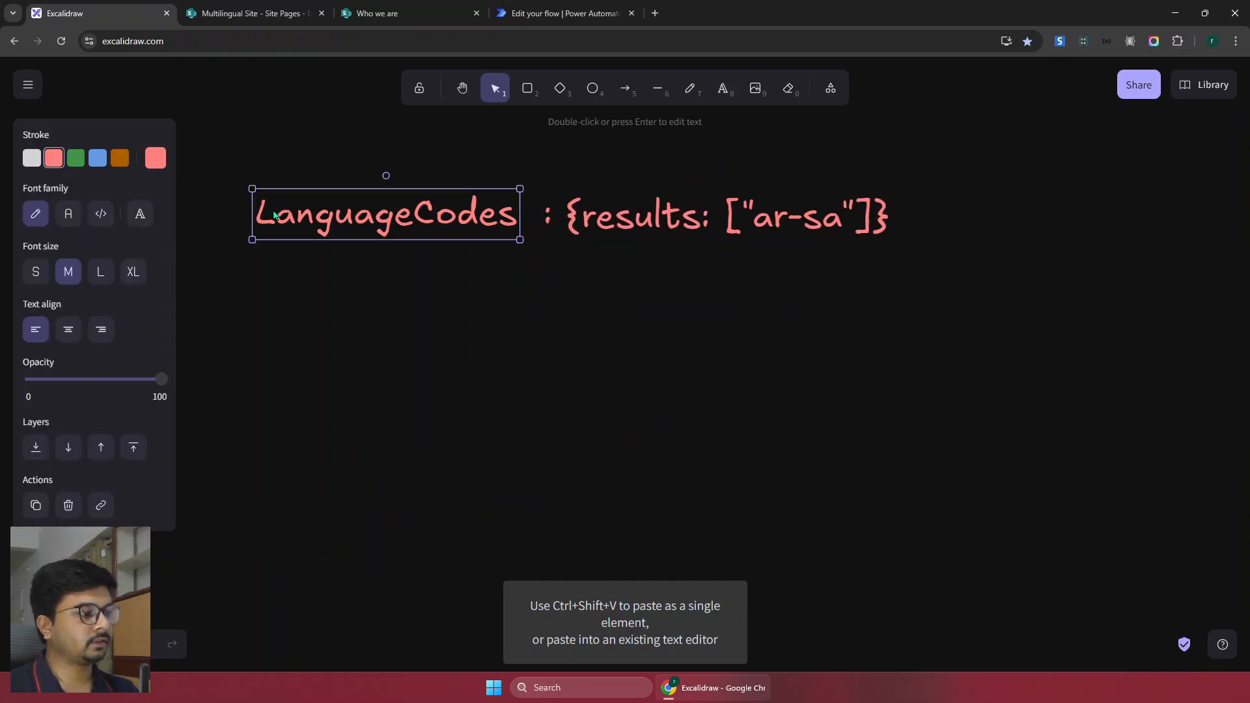
pyautogui.doubleClick(274, 216)
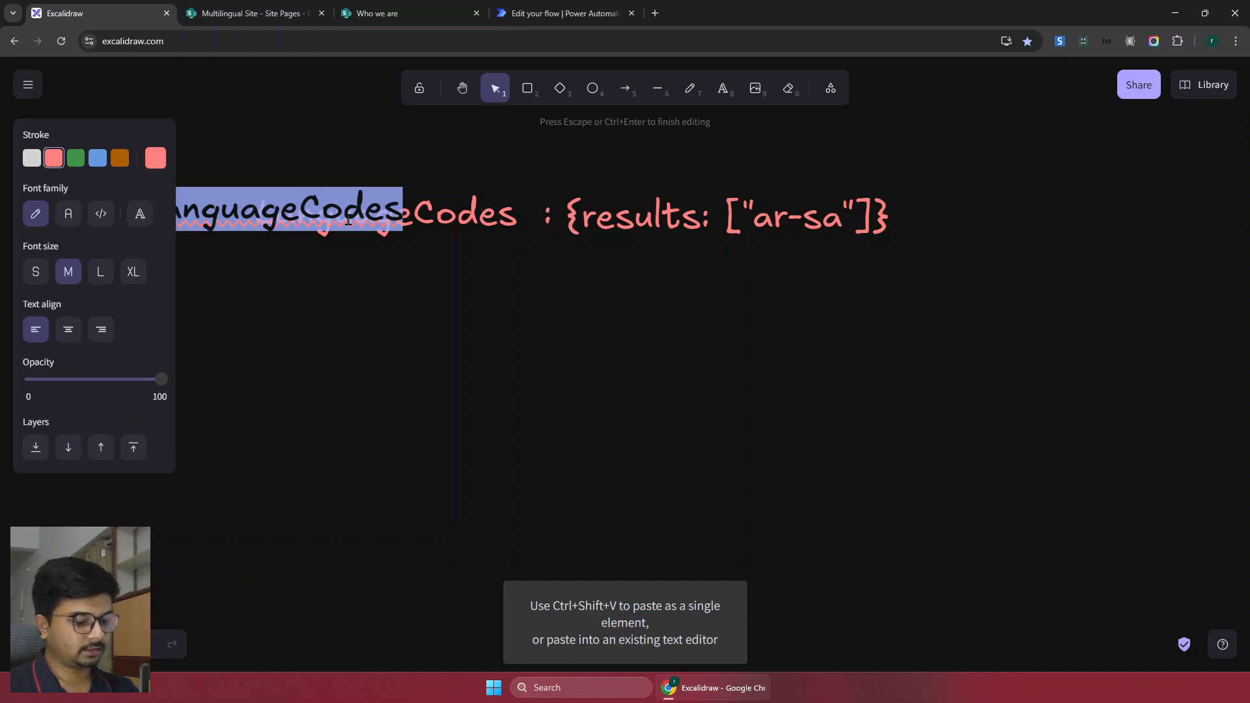
pyautogui.write('Single')
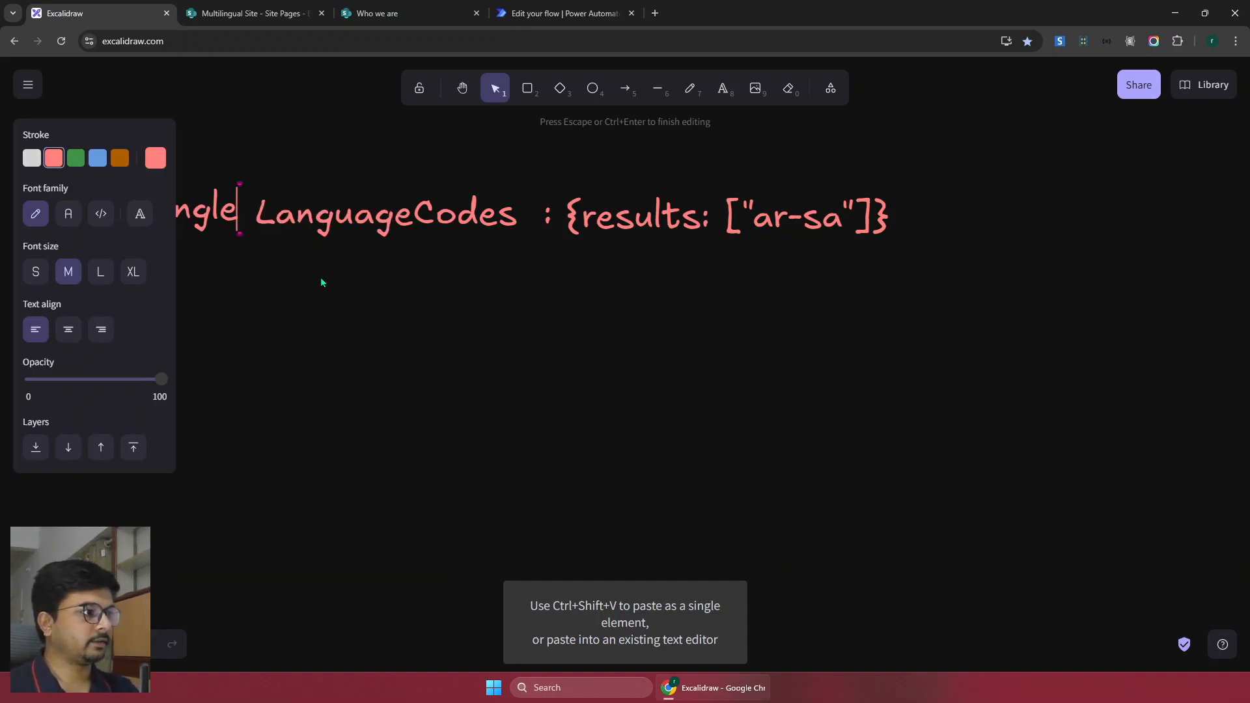
pyautogui.press('Escape')
pyautogui.moveTo(214, 197); pyautogui.dragTo(347, 160)
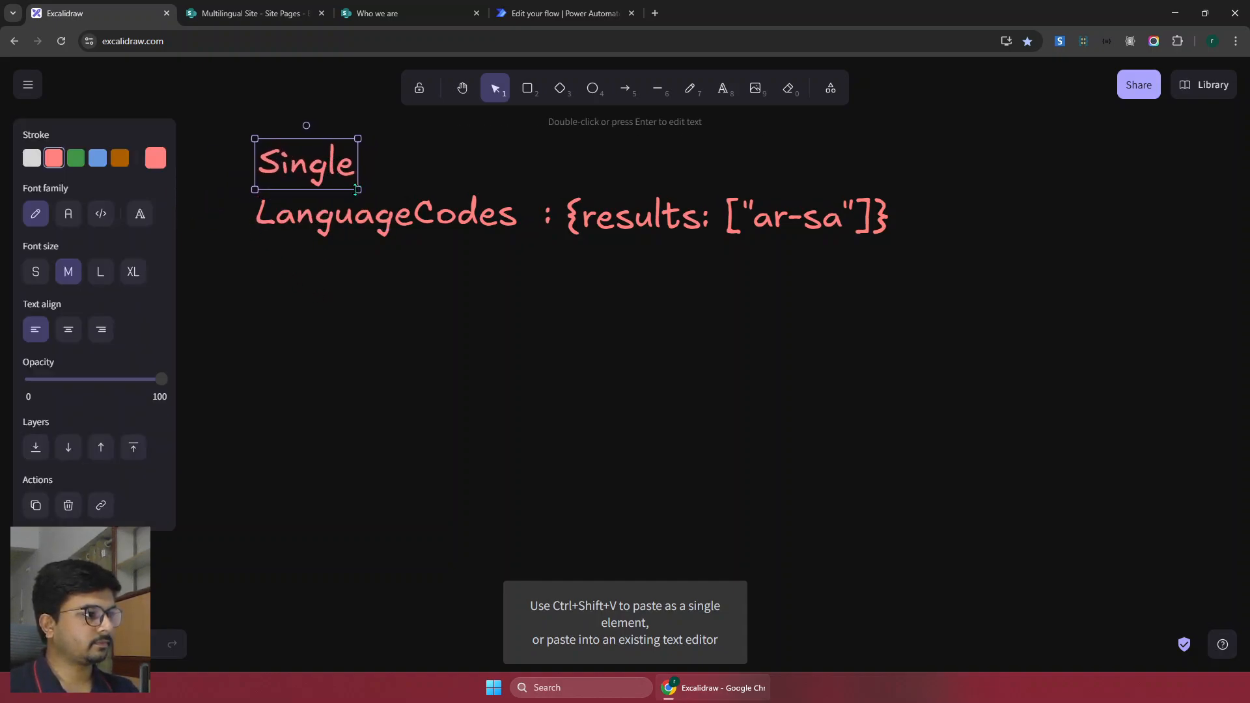
pyautogui.moveTo(357, 189); pyautogui.dragTo(316, 170)
# Duplicate the "Single" label below the LanguageCodes row and change the copy's text to "Multiple"
pyautogui.moveTo(284, 156); pyautogui.dragTo(282, 289)
pyautogui.doubleClick(282, 289)
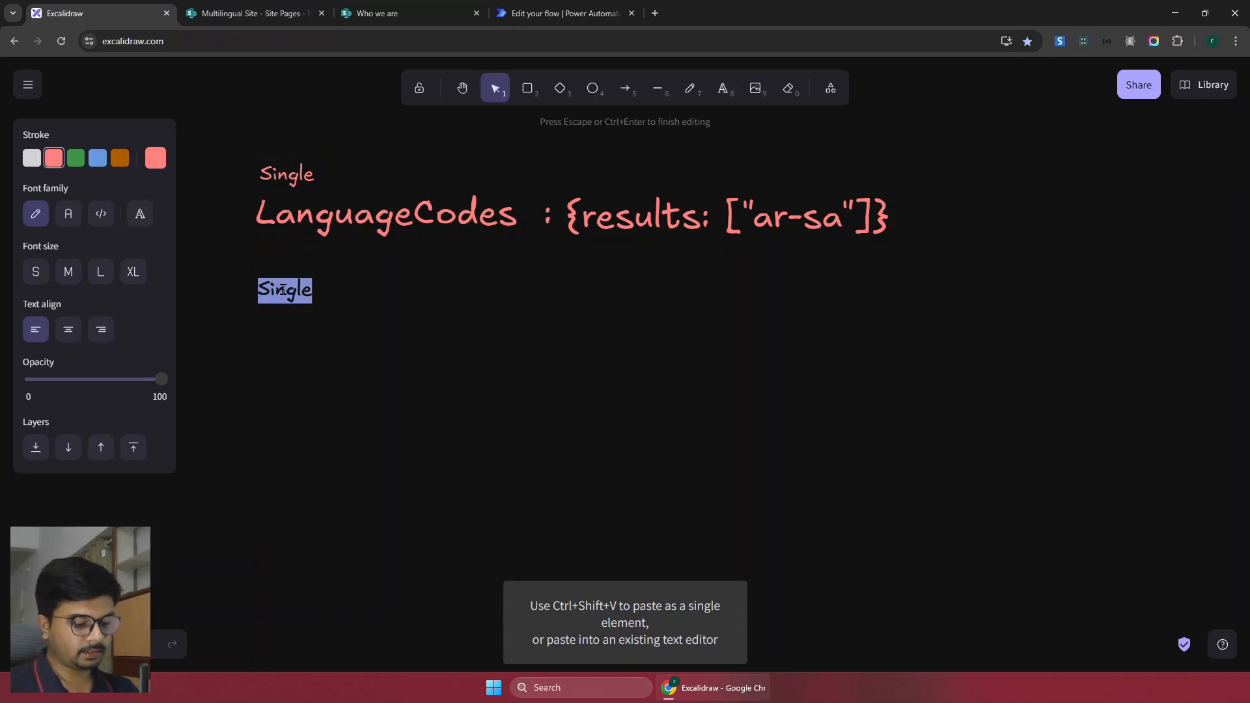
pyautogui.write('Multiple')
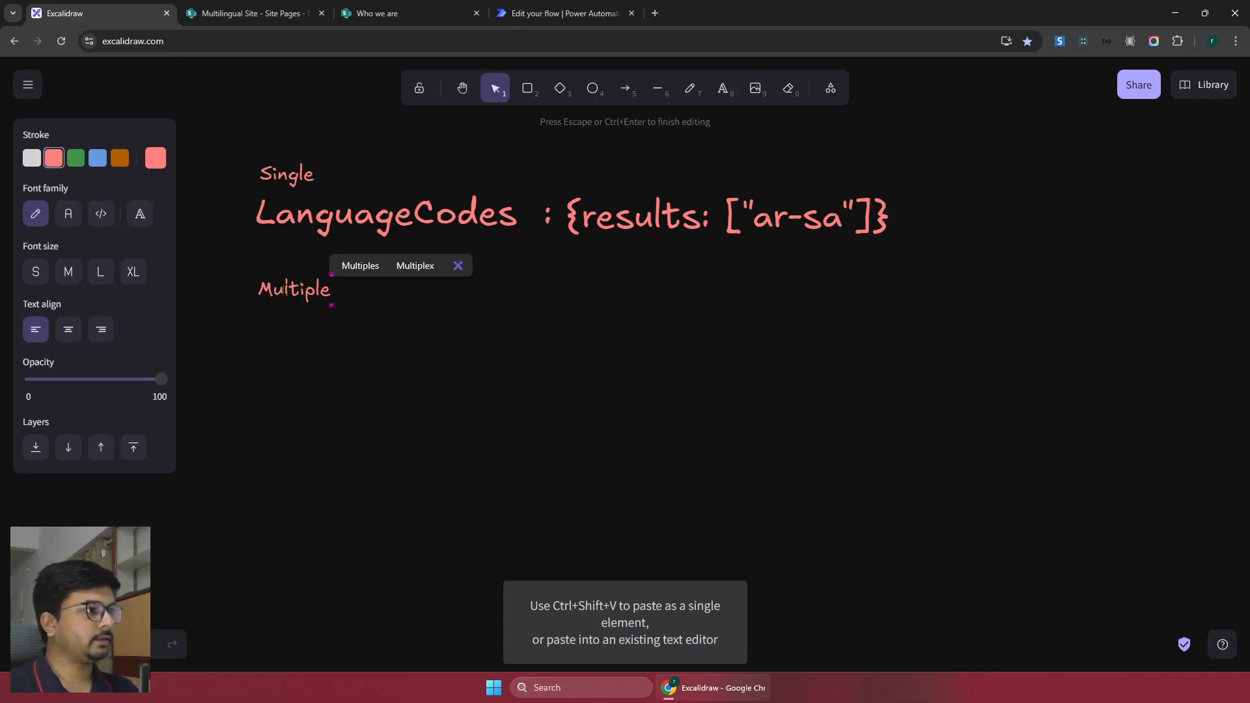
# Clear the network log on the Who we are page, restart recording, and create translation copies for all remaining languages
pyautogui.click(254, 13)
pyautogui.click(377, 13)
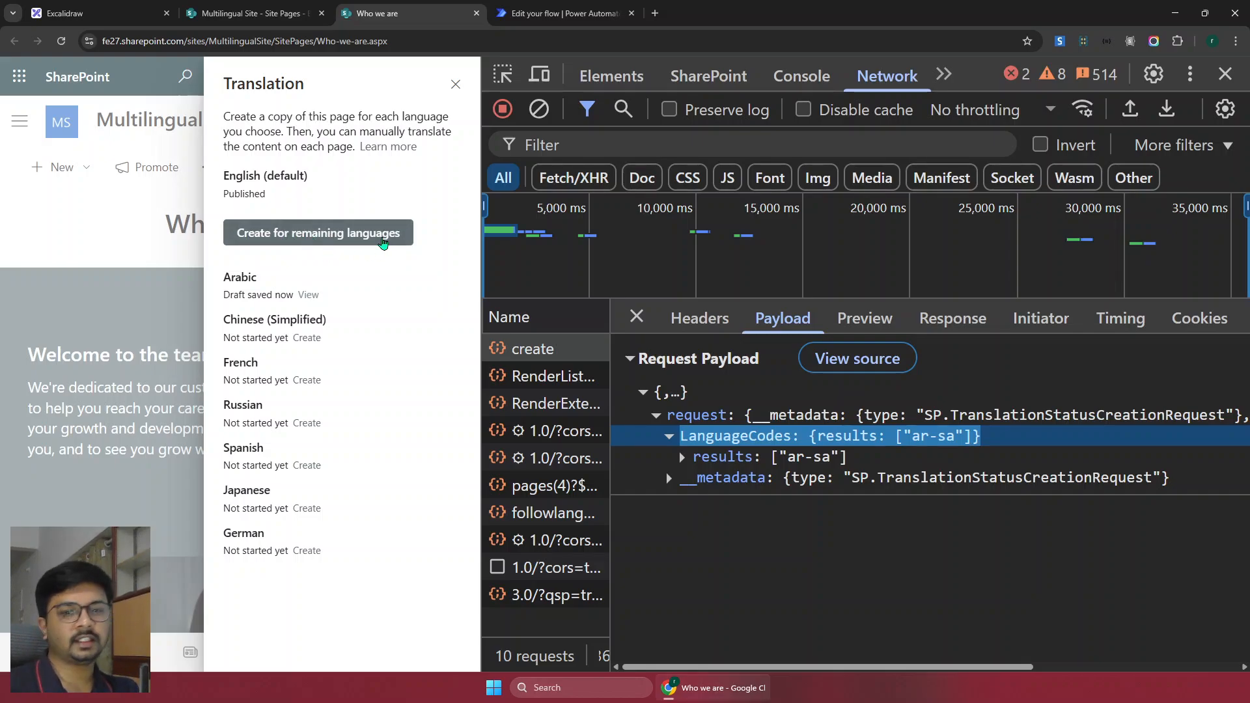
pyautogui.click(501, 109)
pyautogui.click(547, 112)
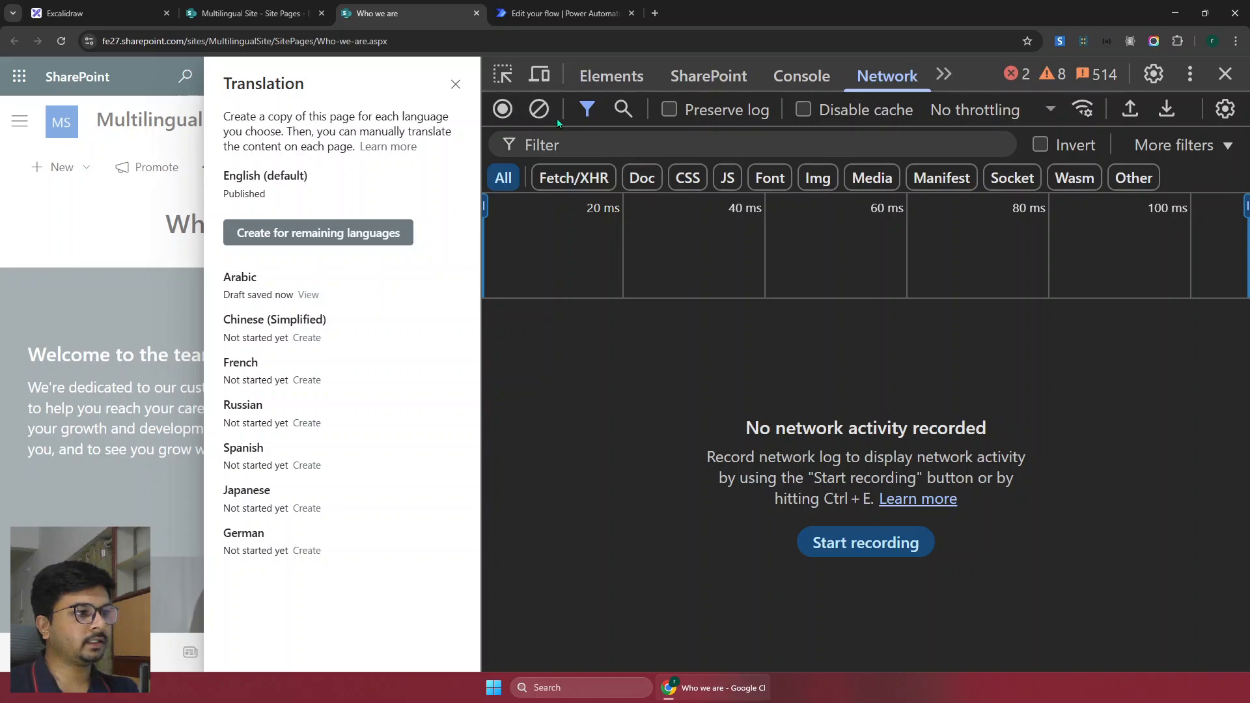
pyautogui.click(495, 112)
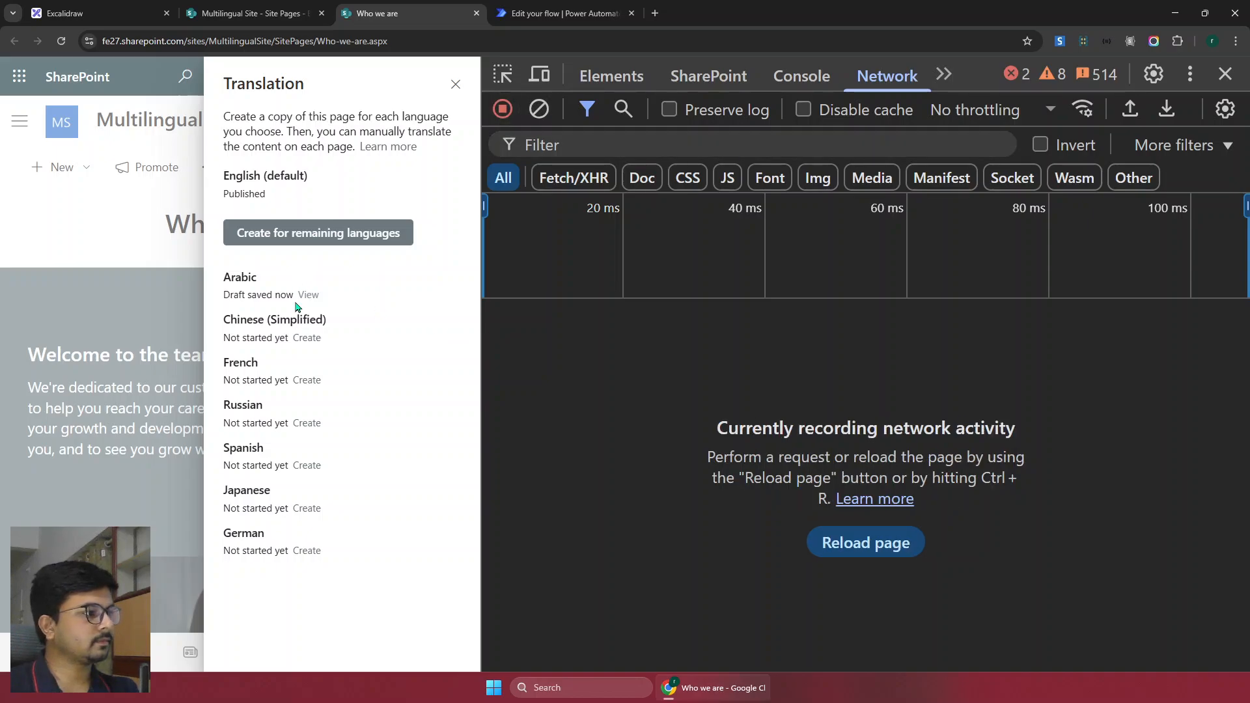
pyautogui.click(315, 239)
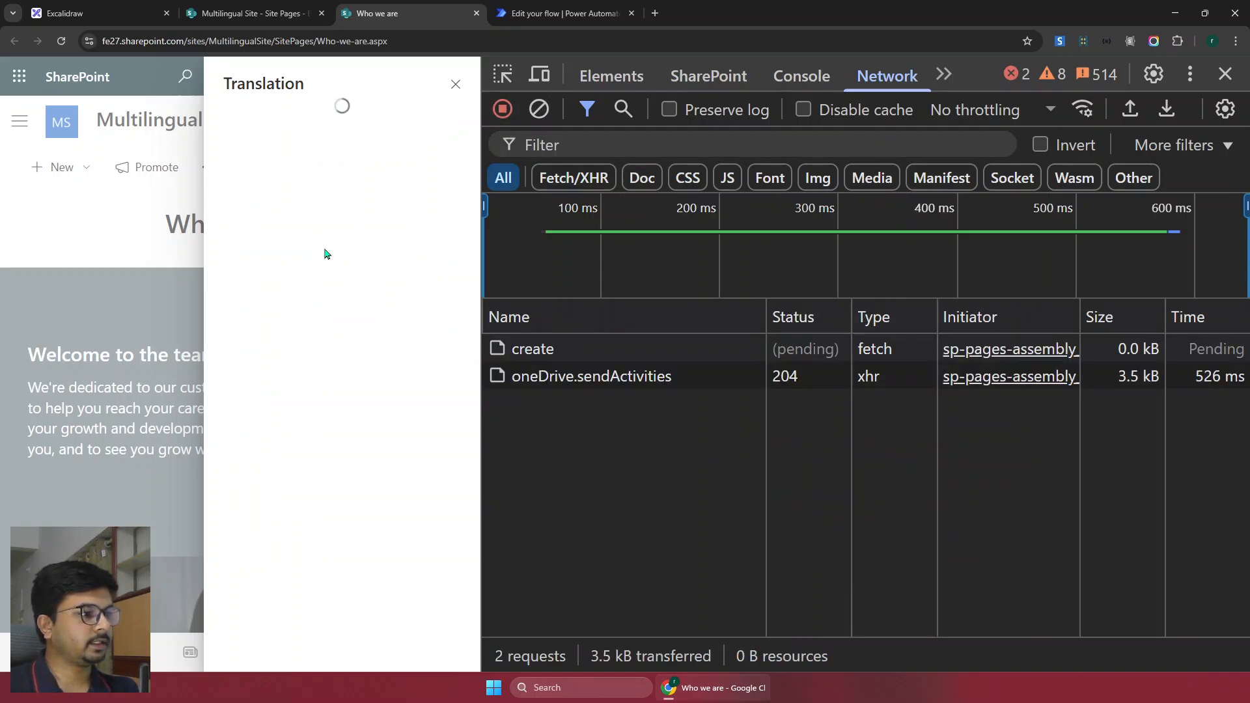
# Open the newly captured create request and examine its request URL, method and status in the headers
pyautogui.click(569, 345)
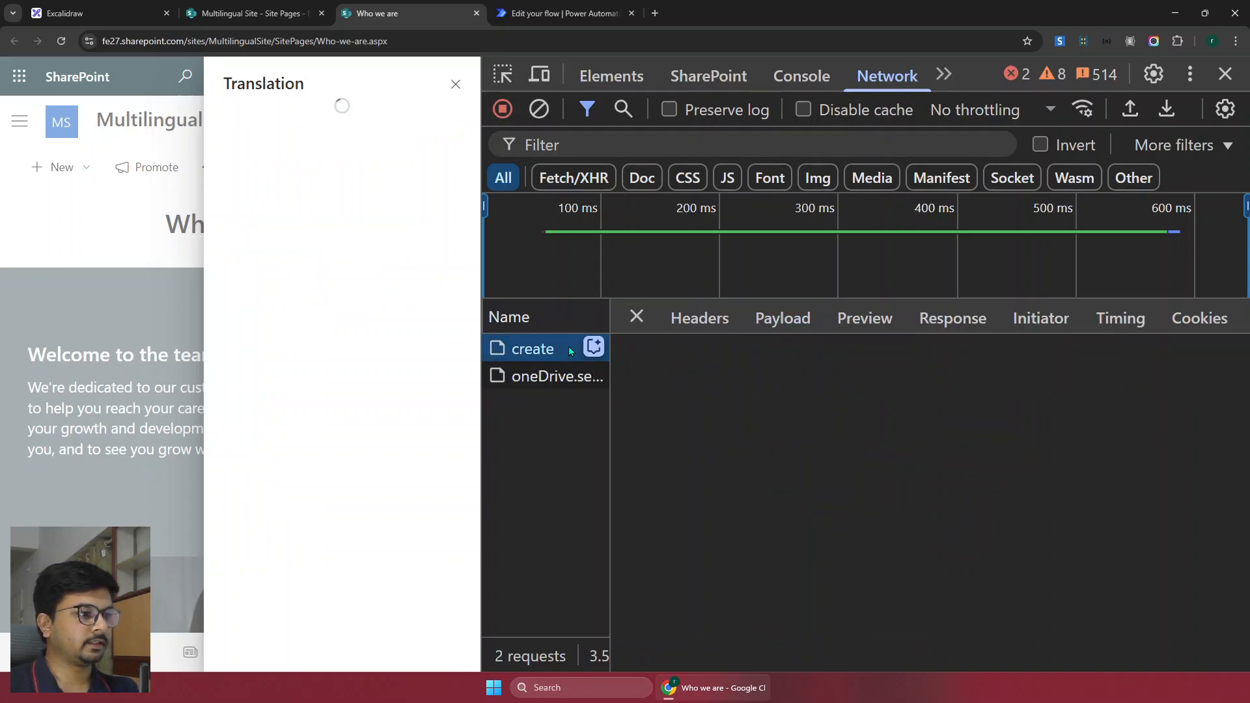
pyautogui.click(699, 318)
pyautogui.moveTo(845, 391); pyautogui.dragTo(1036, 393)
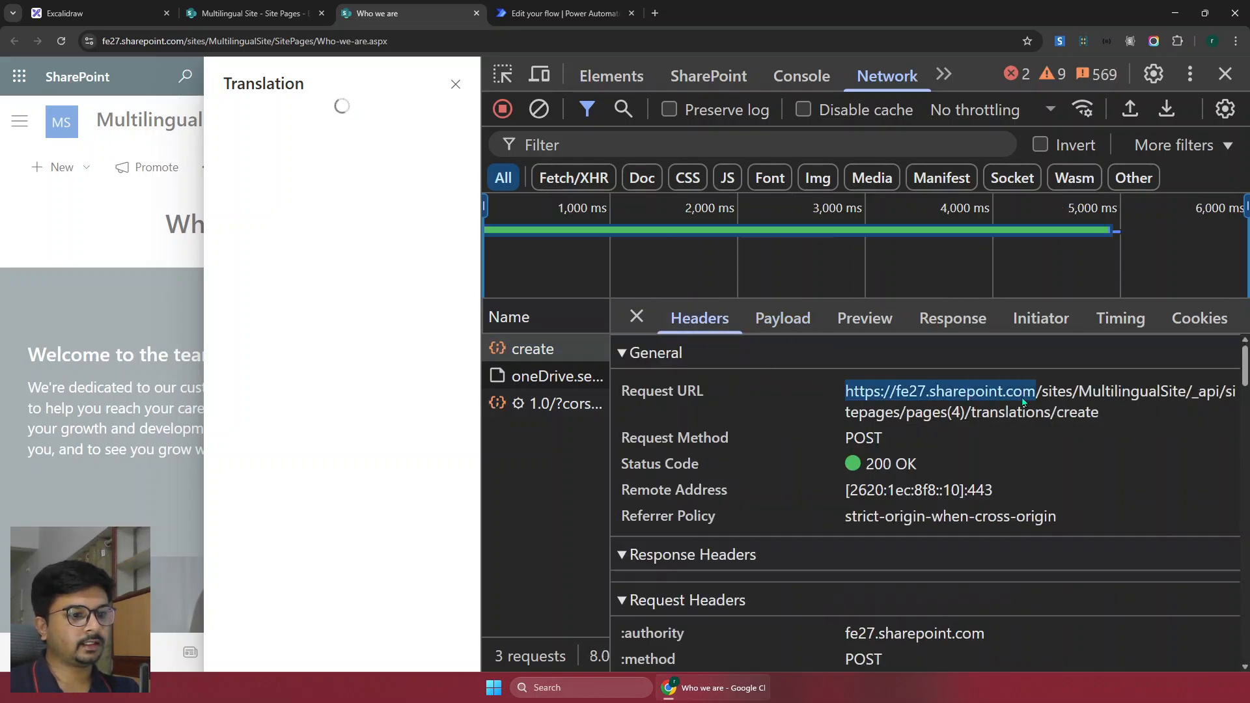
pyautogui.click(863, 429)
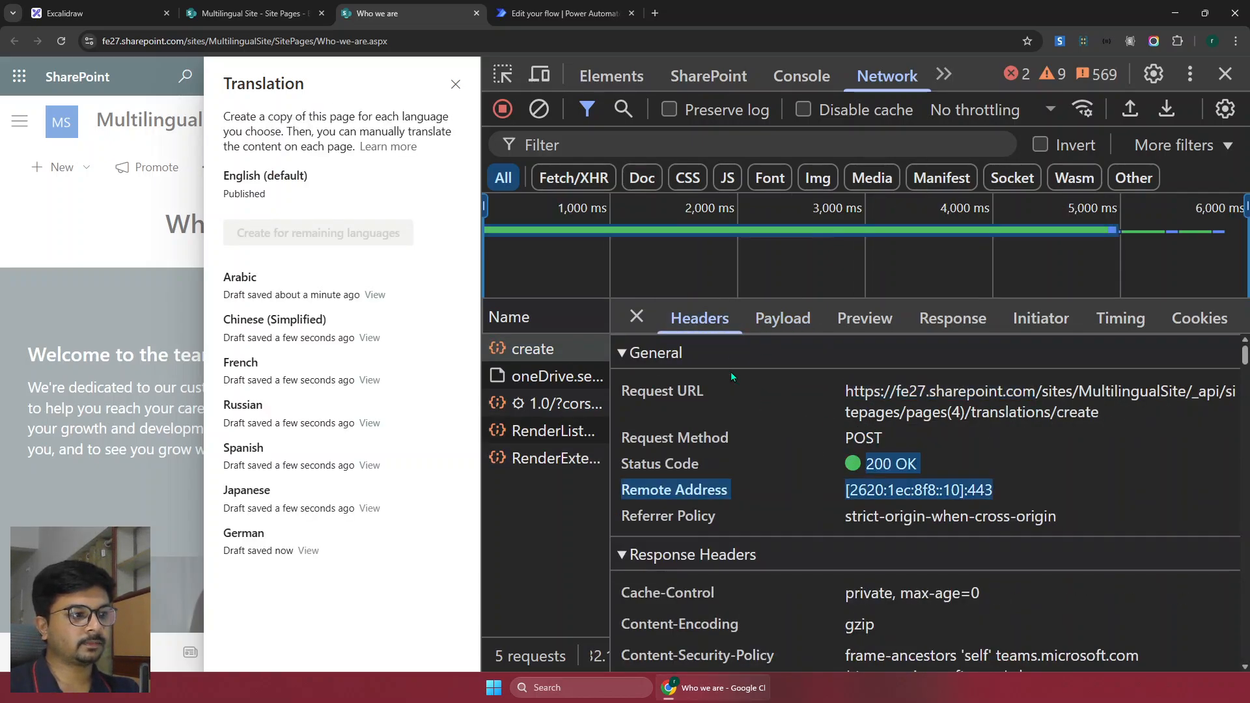
# Expand the new create request's payload to examine the LanguageCodes results, and select the whole LanguageCodes line
pyautogui.click(781, 319)
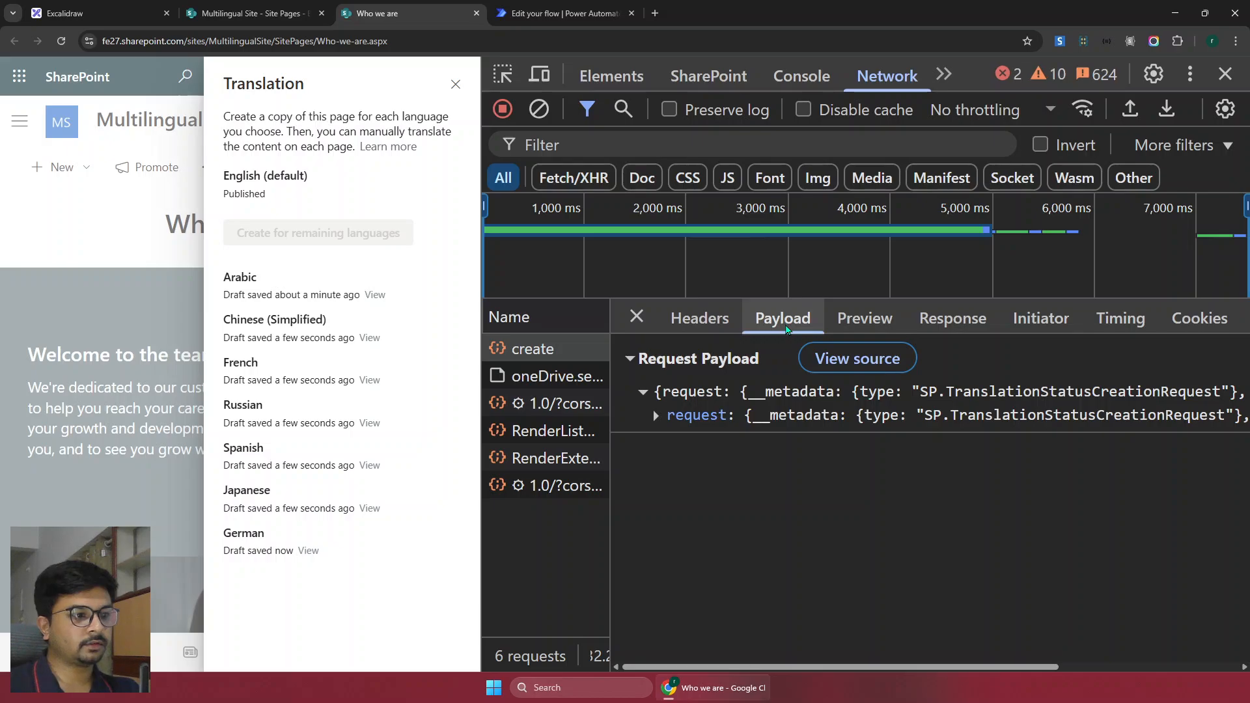
pyautogui.click(659, 415)
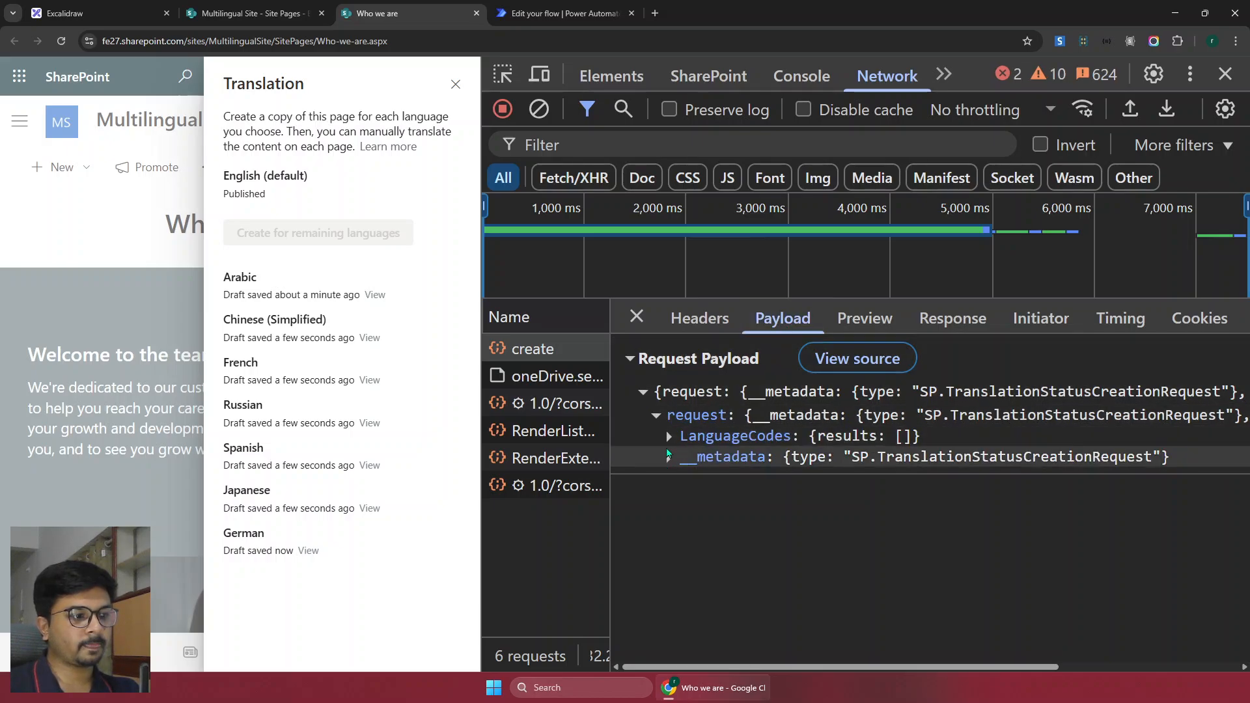
pyautogui.click(669, 436)
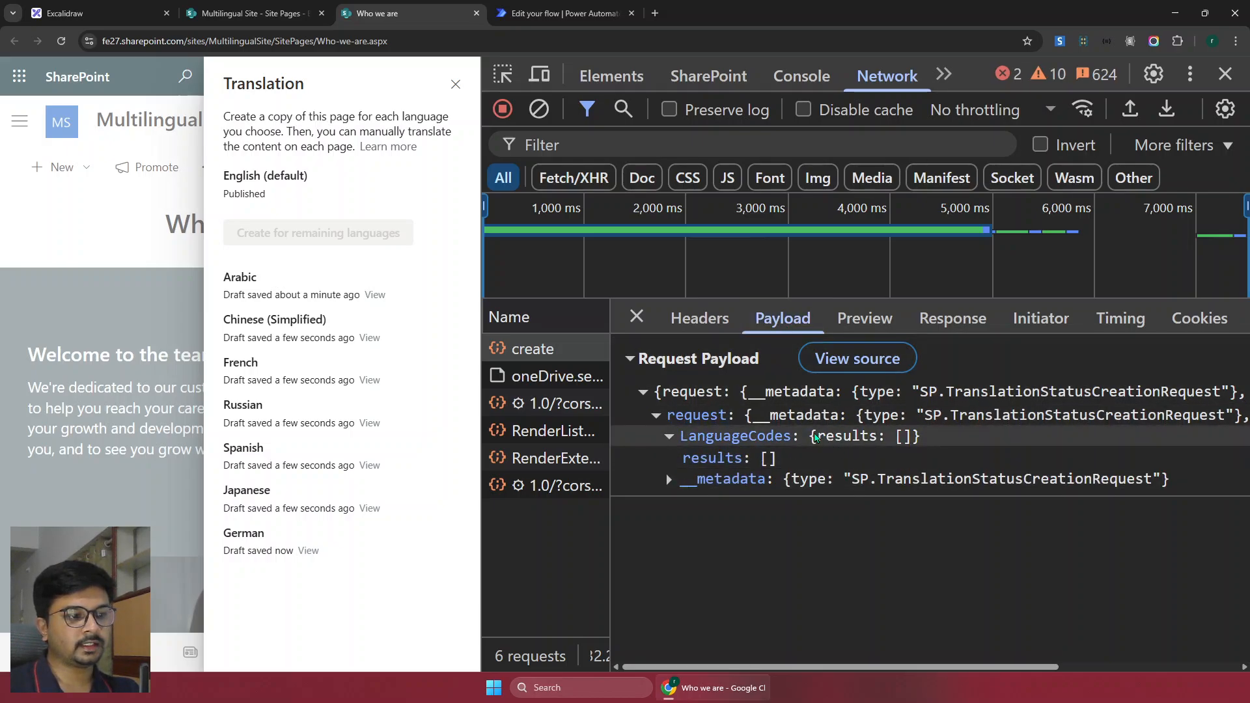
pyautogui.moveTo(815, 438); pyautogui.dragTo(906, 437)
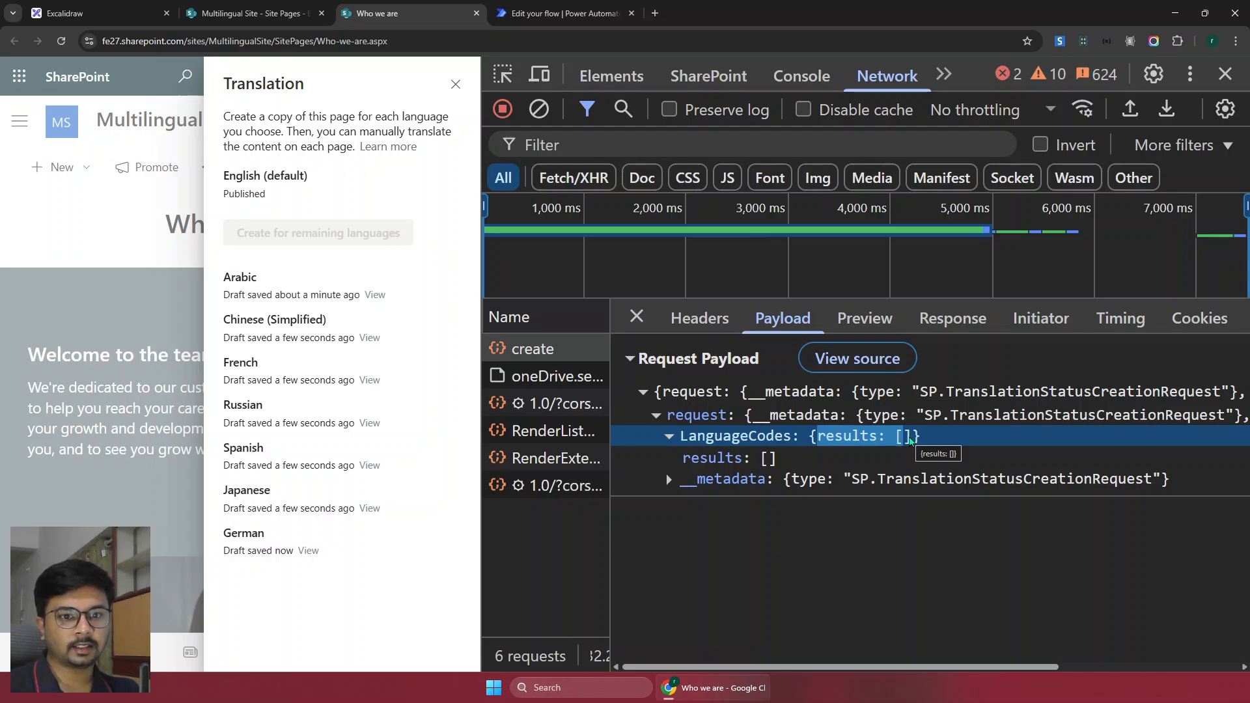
pyautogui.moveTo(910, 440); pyautogui.dragTo(897, 437)
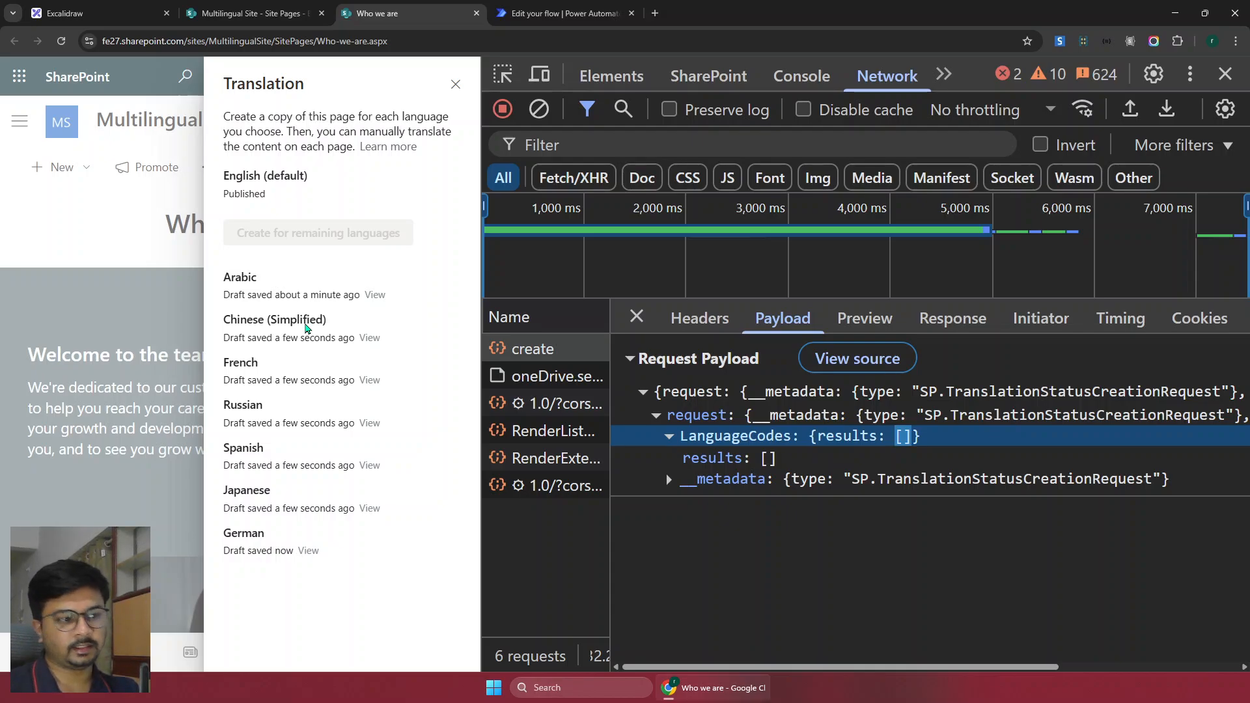
pyautogui.moveTo(682, 439); pyautogui.dragTo(918, 440)
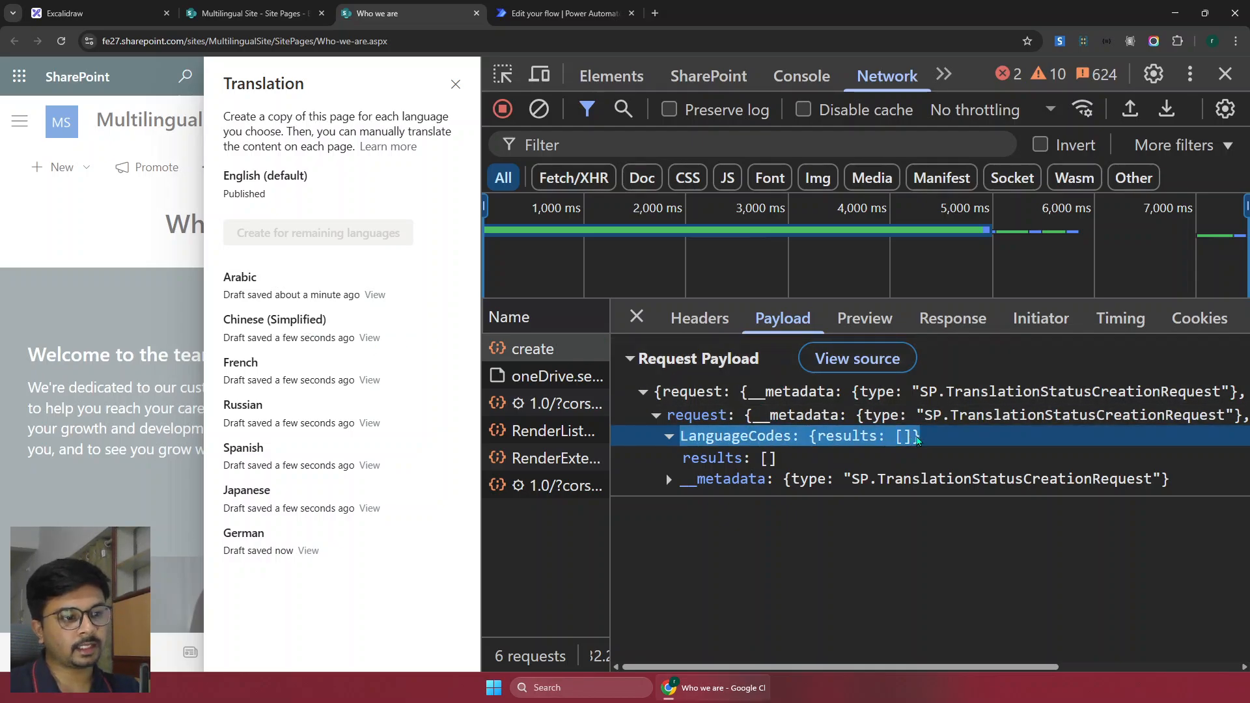
# Back in Excalidraw, duplicate the three texts of the LanguageCodes row and place the copy under the "Multiple" label
pyautogui.hotkey('ctrl', '1')
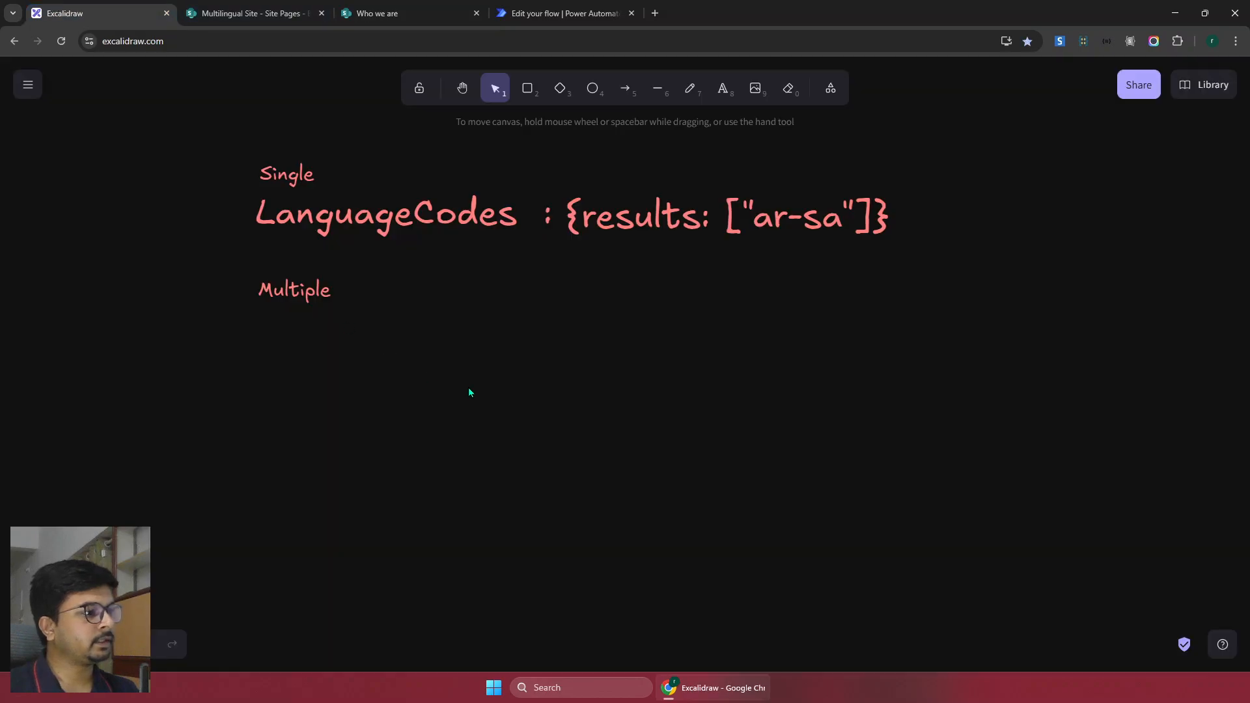
pyautogui.click(327, 225)
pyautogui.keyDown('shift'); pyautogui.click(589, 228); pyautogui.keyUp('shift')
pyautogui.keyDown('shift'); pyautogui.click(547, 225); pyautogui.keyUp('shift')
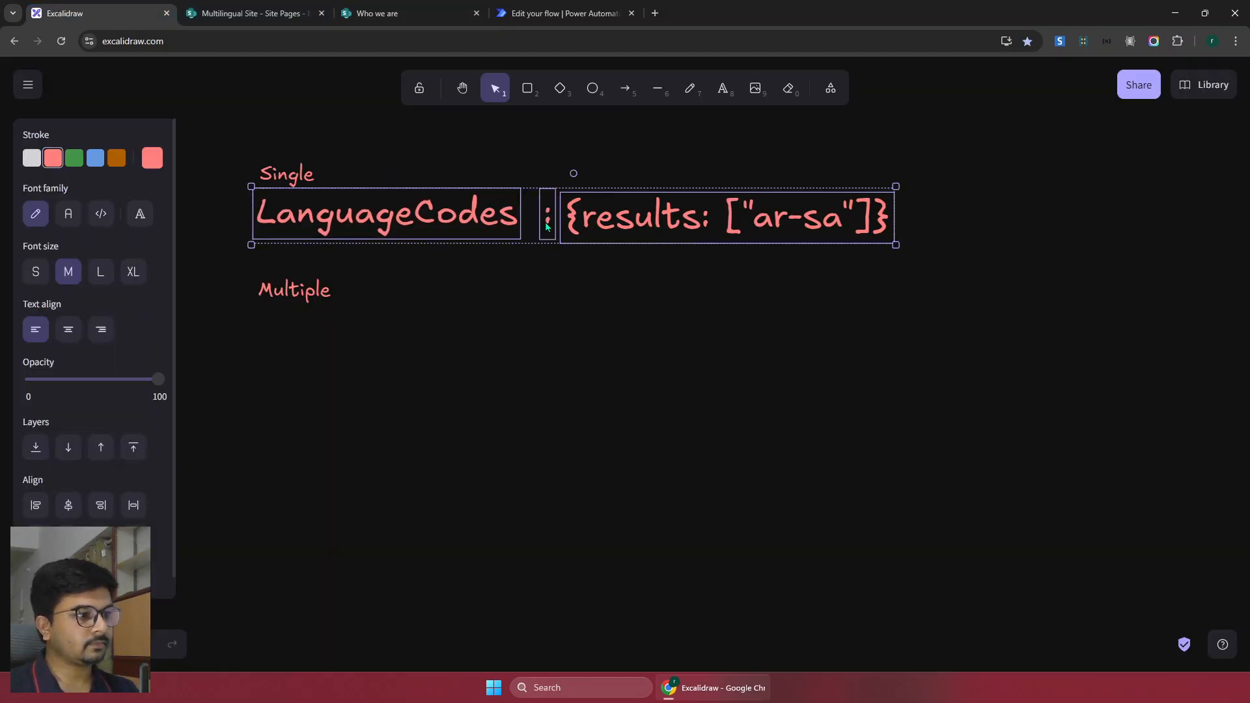
pyautogui.keyDown('alt'); pyautogui.moveTo(547, 225); pyautogui.dragTo(545, 347); pyautogui.keyUp('alt')
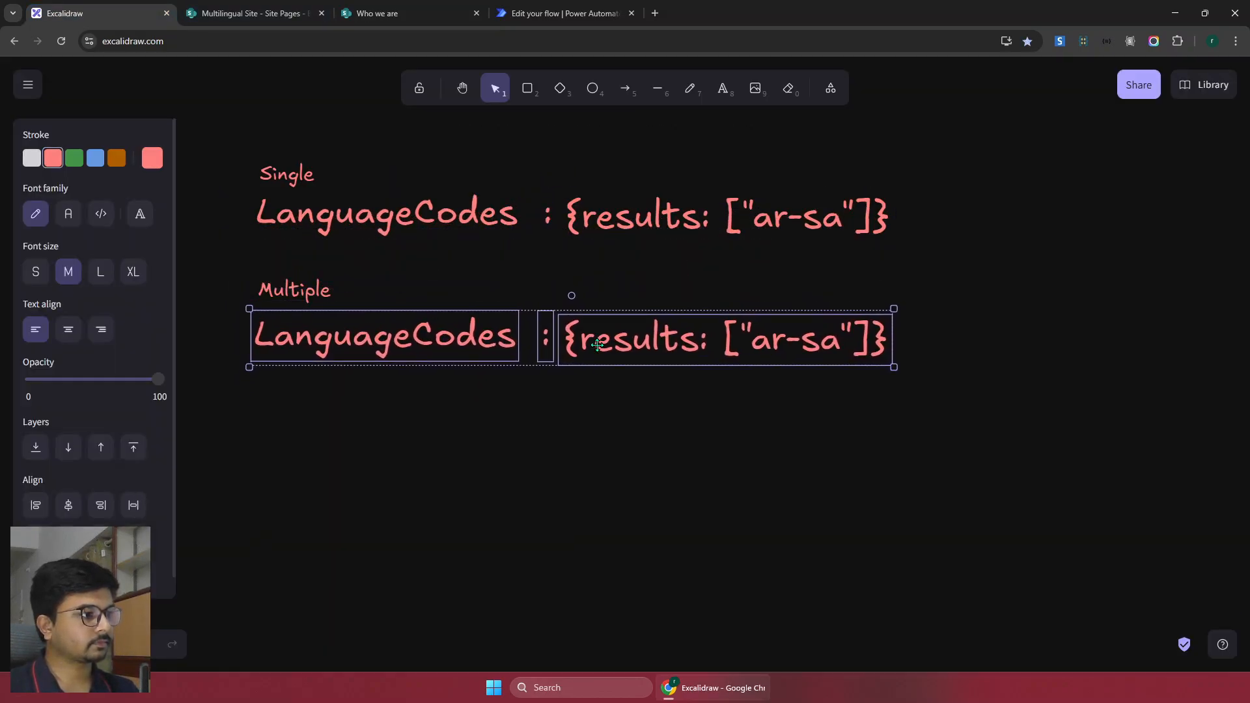
pyautogui.click(613, 402)
# Remove "ar-sa" from the results text under the "Multiple" label so that it reads {results: []}
pyautogui.click(651, 340)
pyautogui.doubleClick(650, 340)
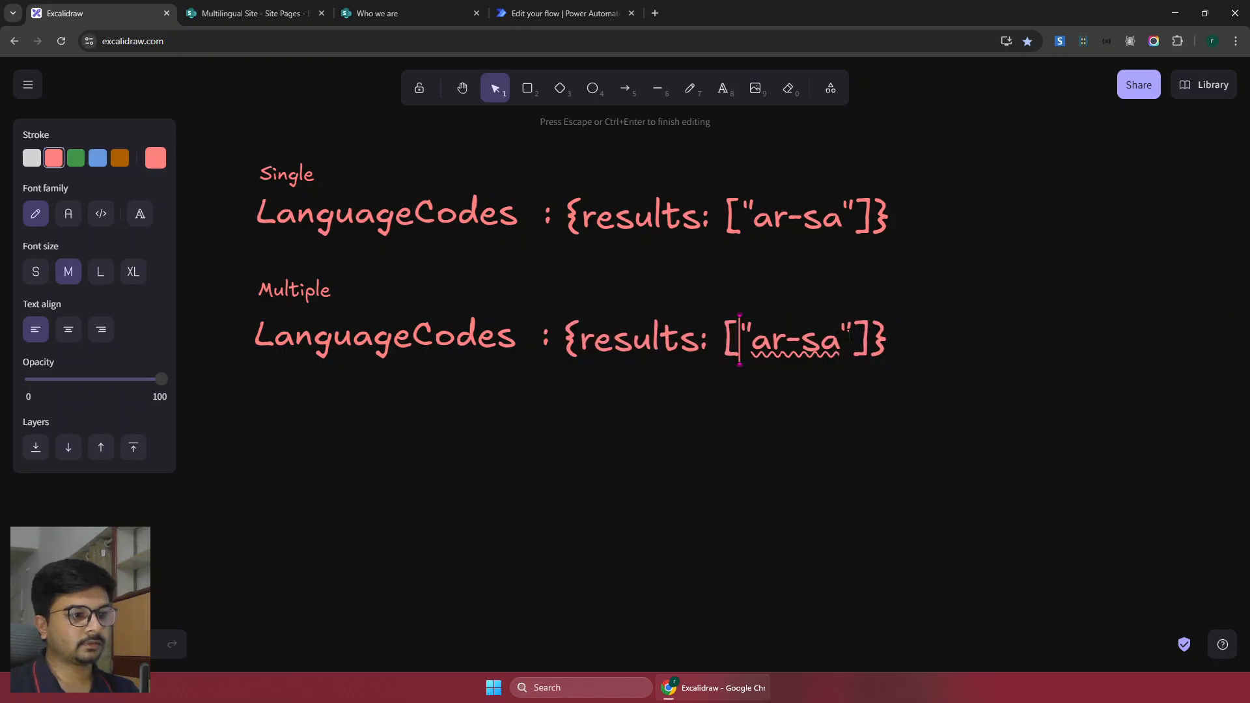
pyautogui.moveTo(740, 339); pyautogui.dragTo(852, 338)
pyautogui.press('BackSpace')
pyautogui.click(880, 338)
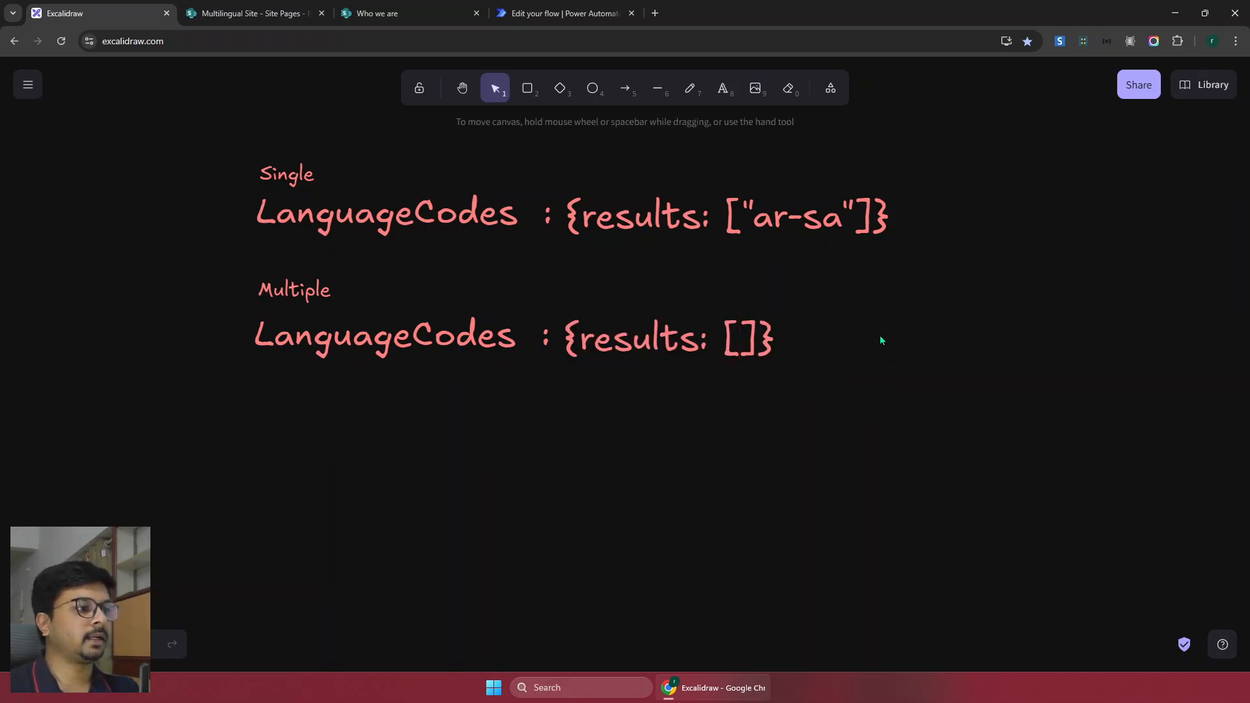
# Return to the Who we are page and examine the create request's headers, highlighting the site part of the request URL and the request method
pyautogui.click(240, 14)
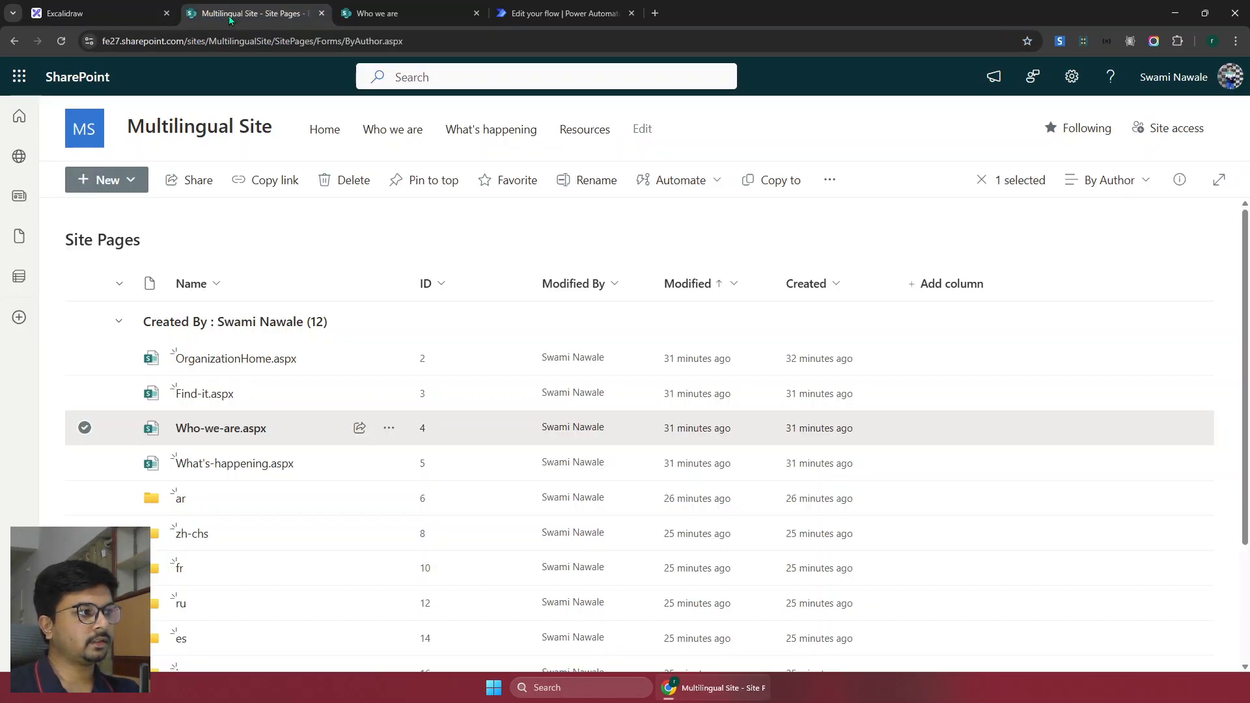
pyautogui.click(378, 13)
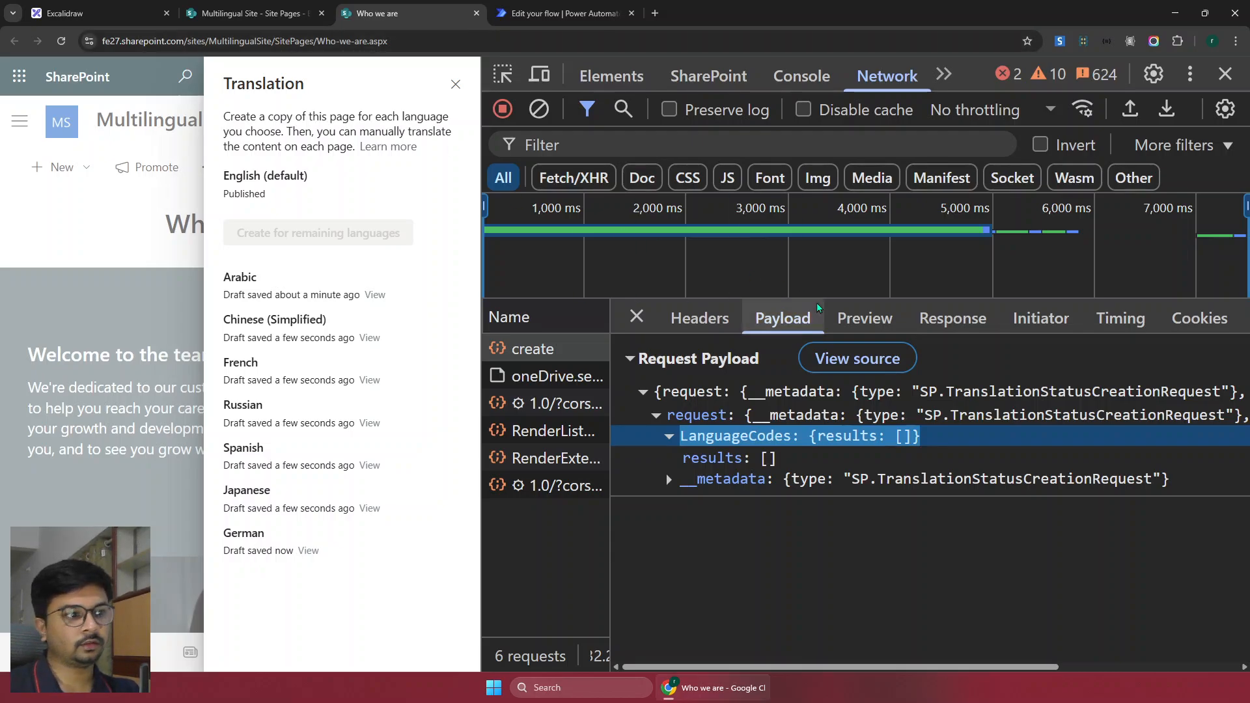
pyautogui.click(700, 318)
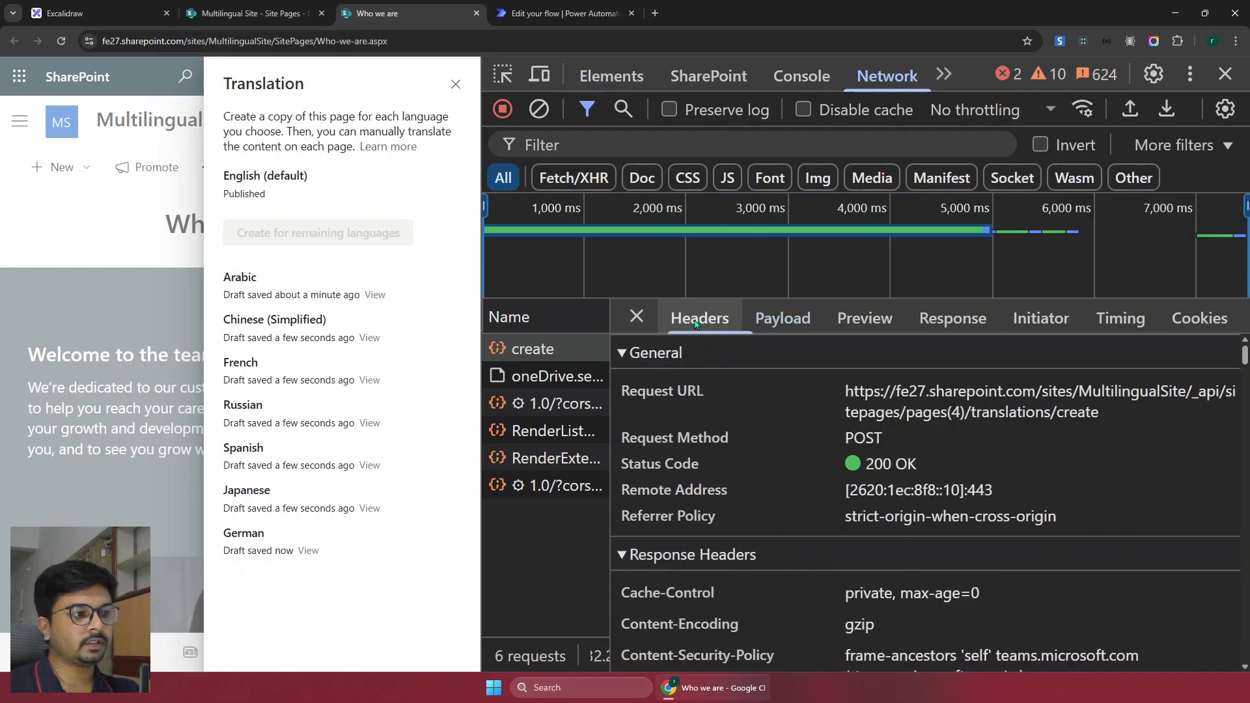
pyautogui.moveTo(845, 391); pyautogui.dragTo(1189, 395)
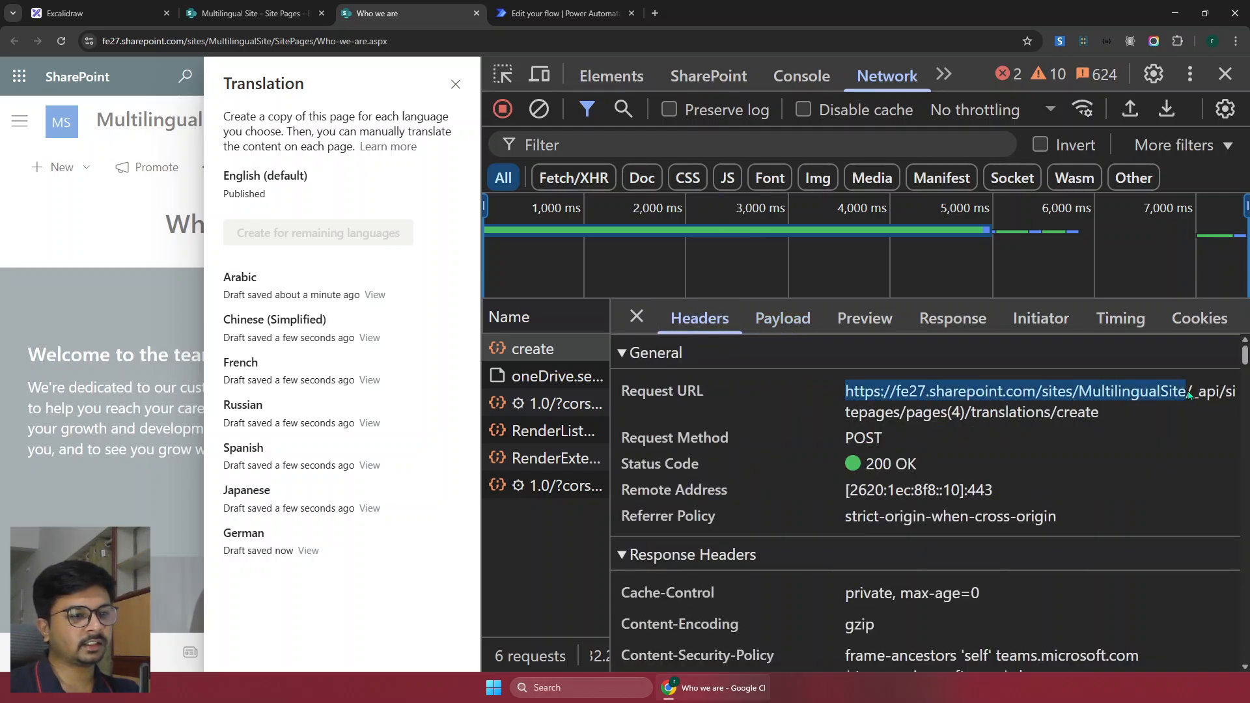
pyautogui.moveTo(846, 438); pyautogui.dragTo(910, 440)
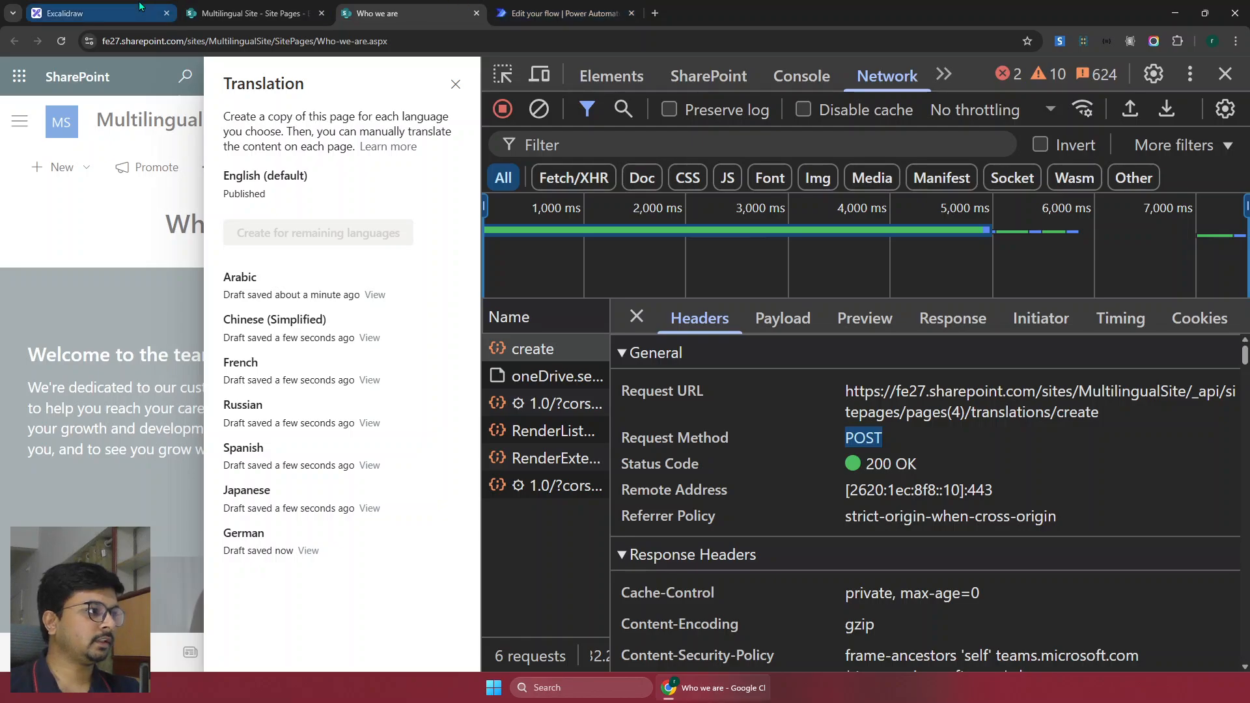
# Switch to Excalidraw and review the page translation process diagram, from creating and editing a SharePoint page to translating it
pyautogui.click(71, 13)
pyautogui.scroll(10, 448, 388)
pyautogui.scroll(-4, 448, 388)
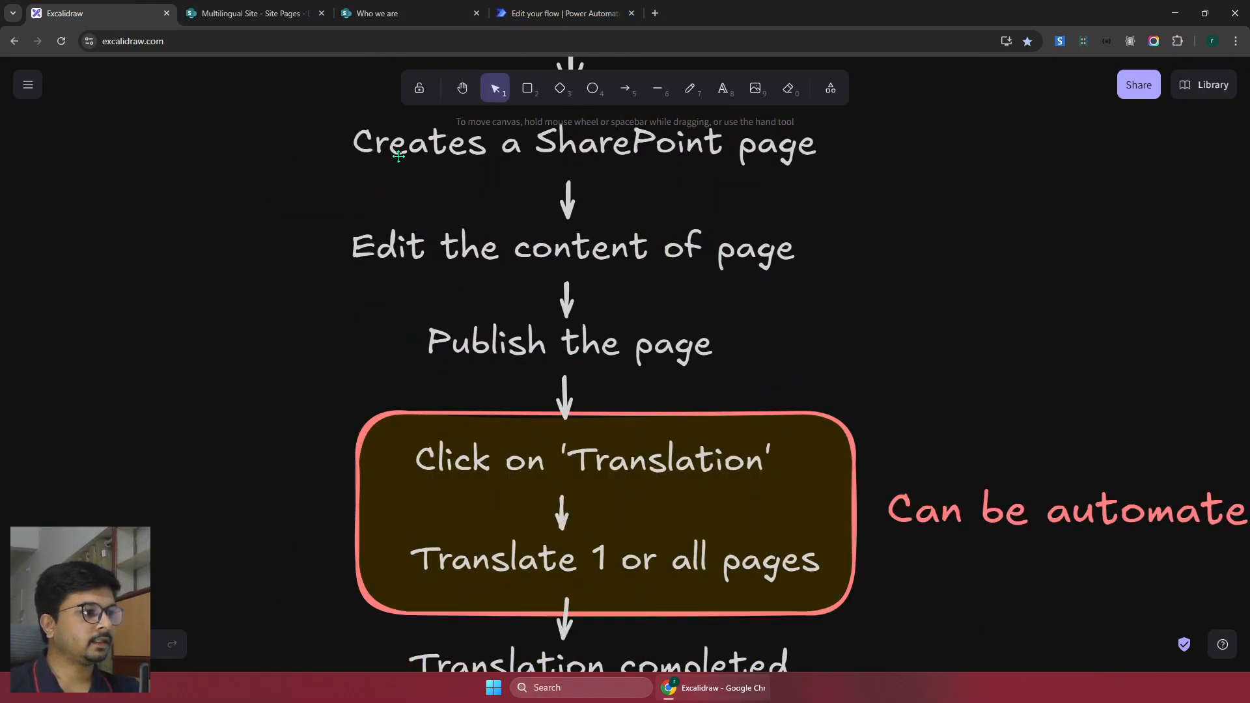
pyautogui.click(394, 153)
pyautogui.click(422, 242)
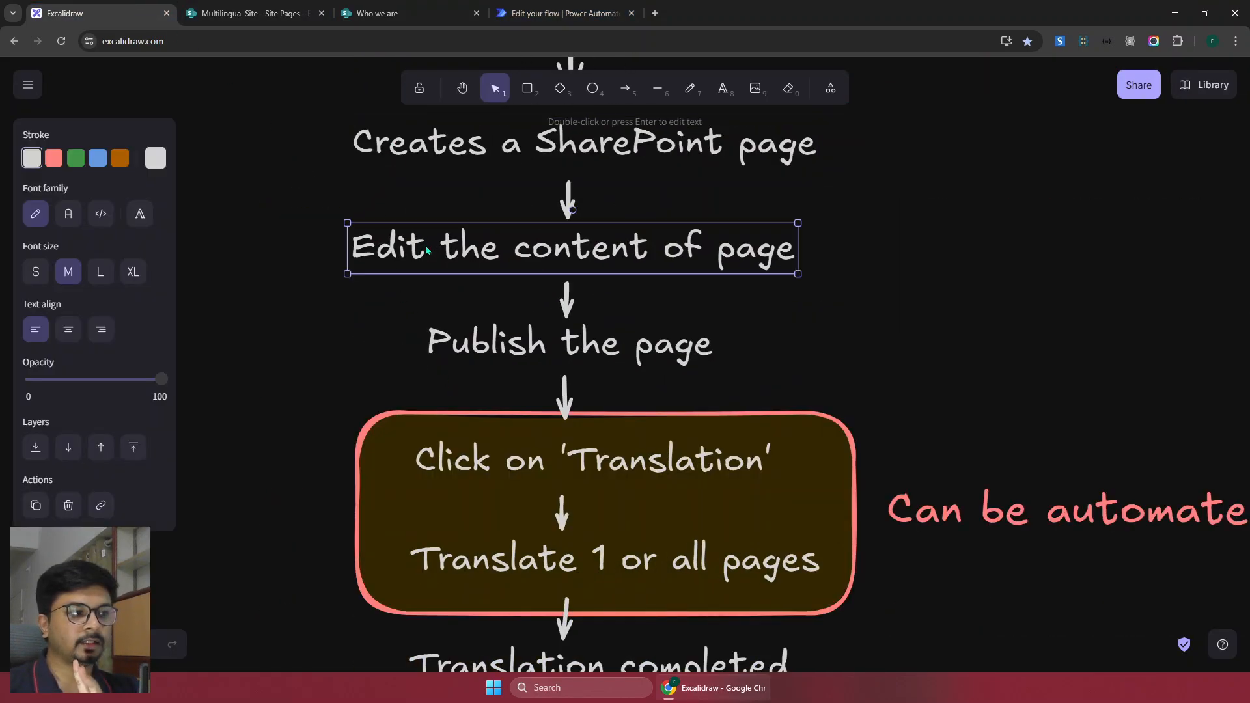
pyautogui.click(329, 216)
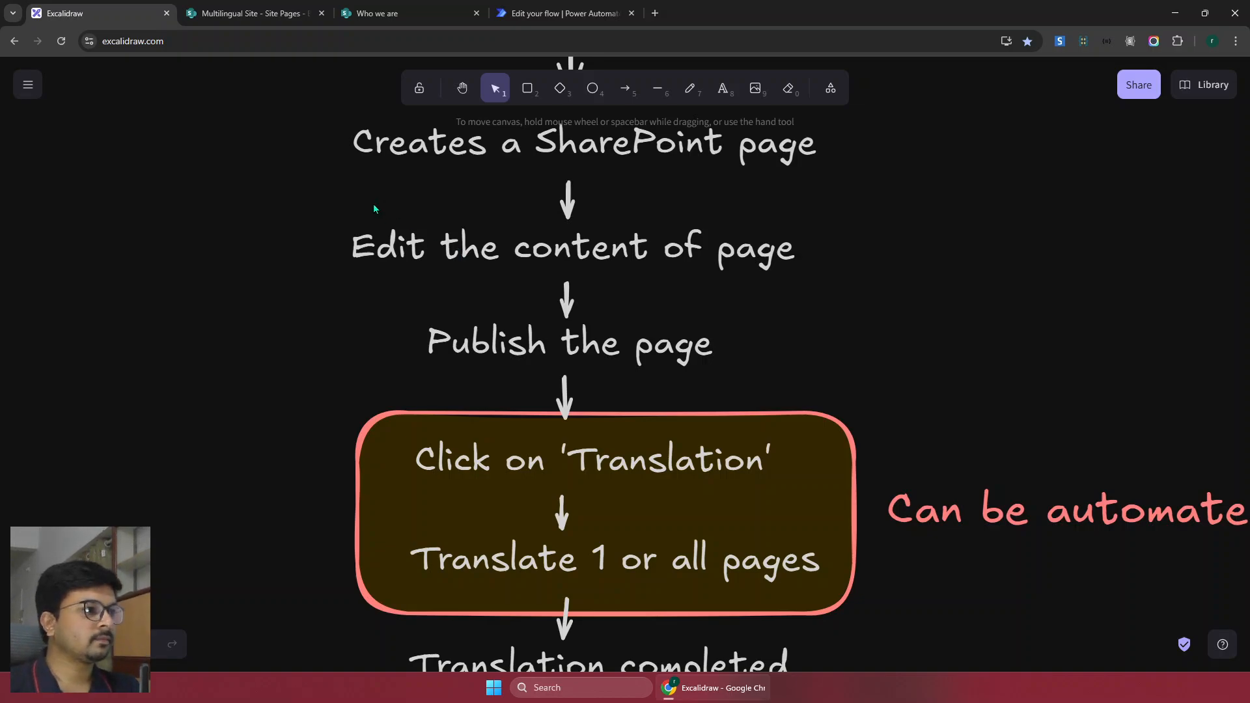
# Switch to the Auto Page Translation flow in Power Automate and inspect the manual trigger's Page ID input and the Page ID action
pyautogui.click(560, 14)
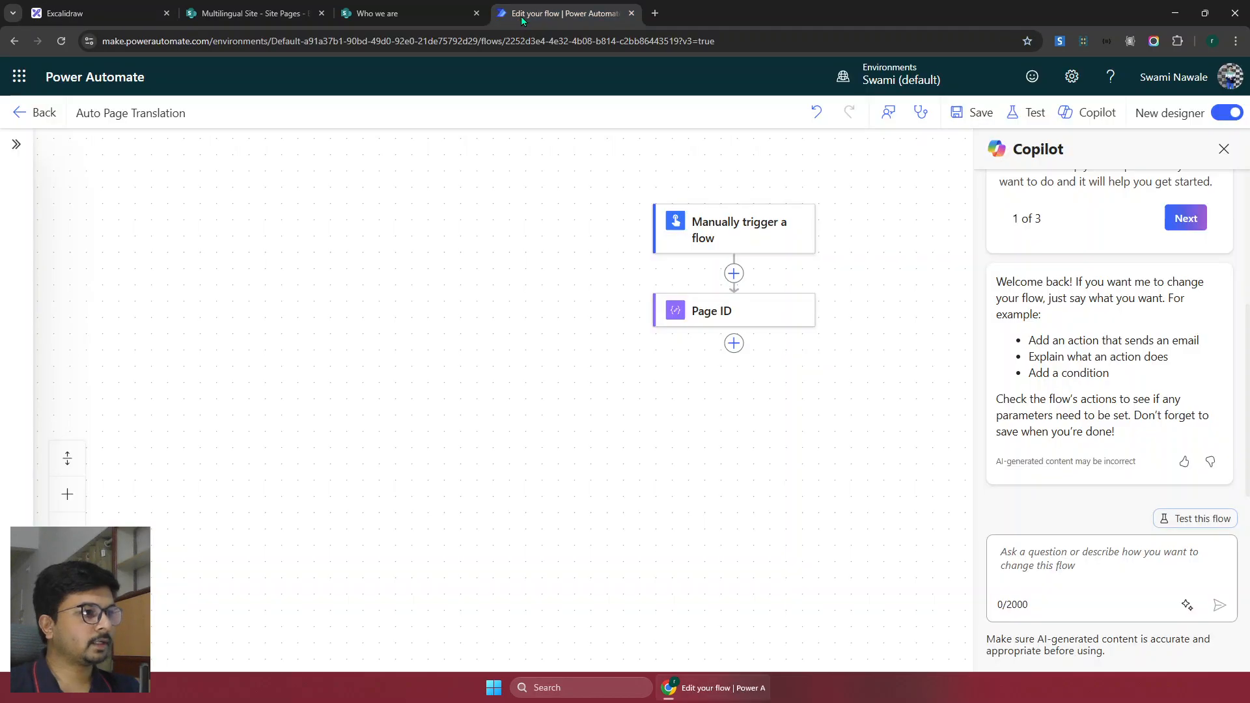
pyautogui.click(715, 240)
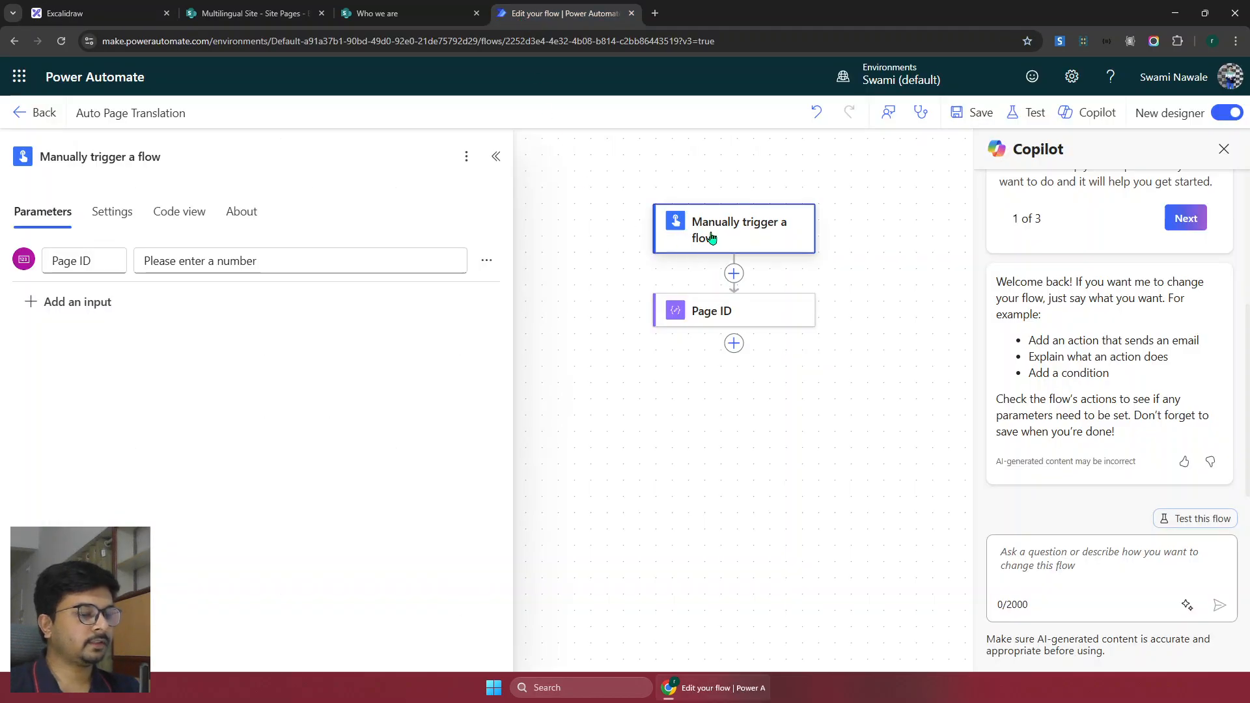
pyautogui.moveTo(101, 262); pyautogui.dragTo(43, 269)
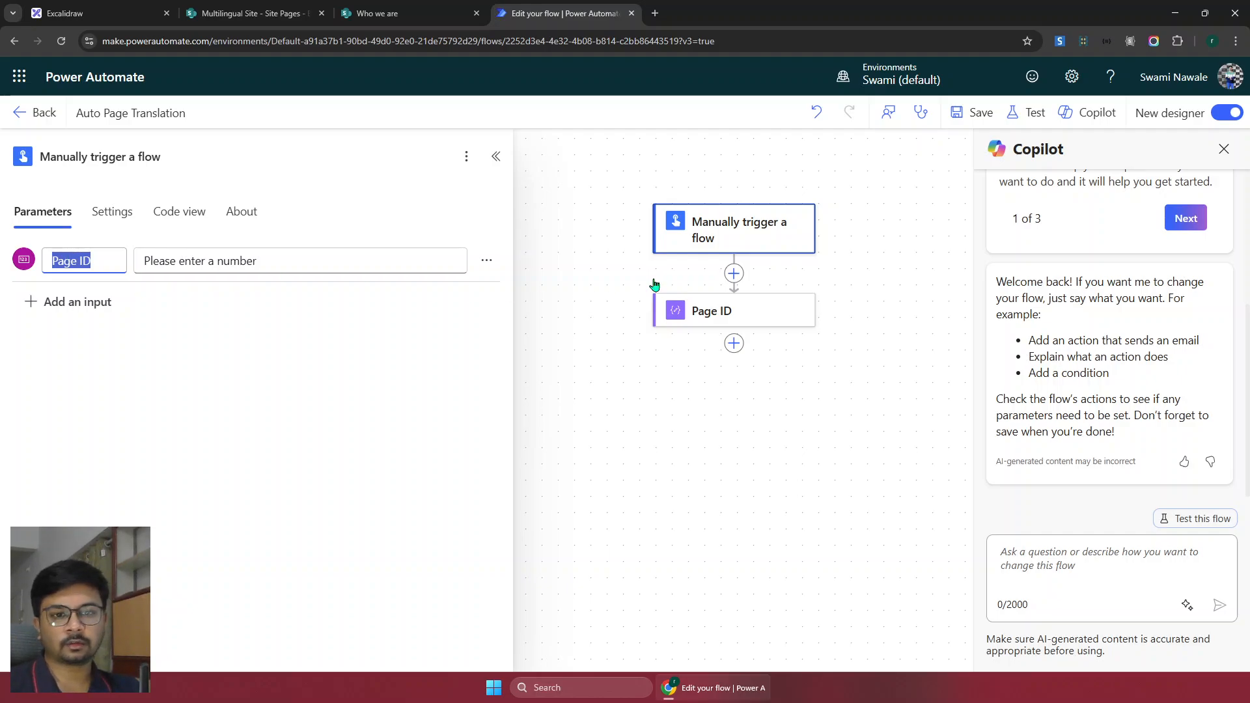
pyautogui.click(703, 318)
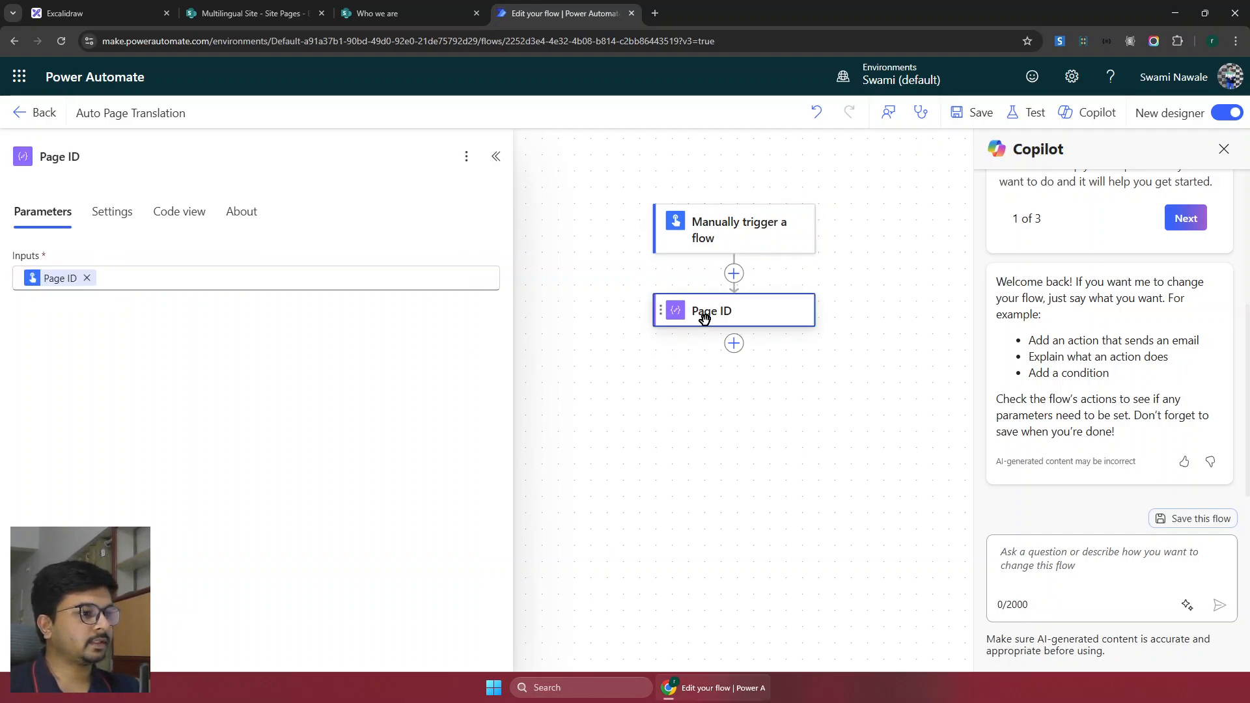
# Add a SharePoint "Send an HTTP request to SharePoint" action after the Page ID action, and close the Copilot pane
pyautogui.click(734, 351)
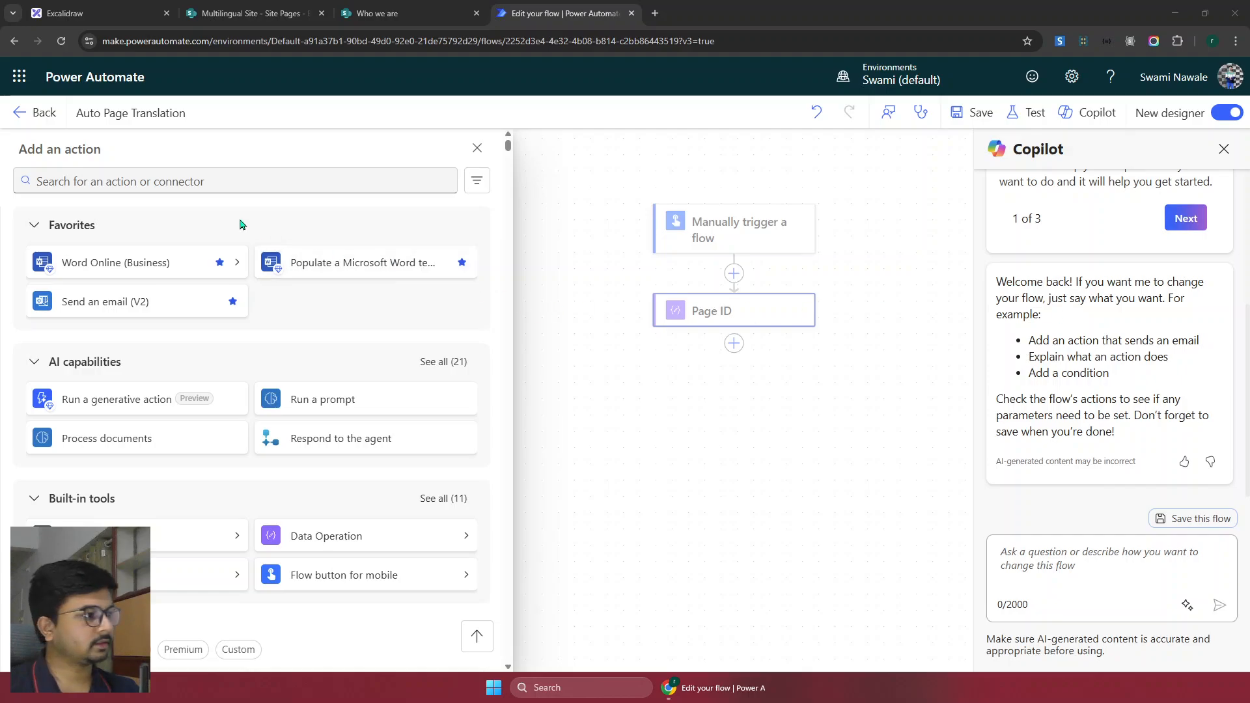
pyautogui.click(163, 172)
pyautogui.click(170, 175)
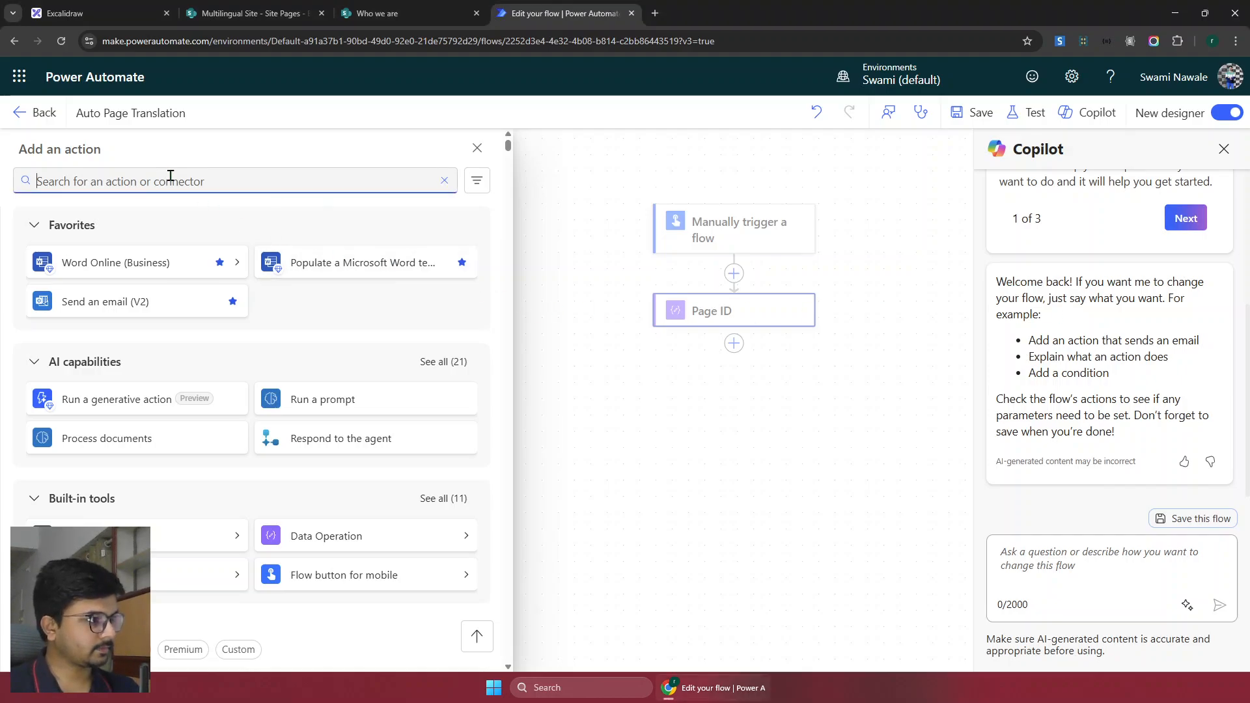
pyautogui.write('send http')
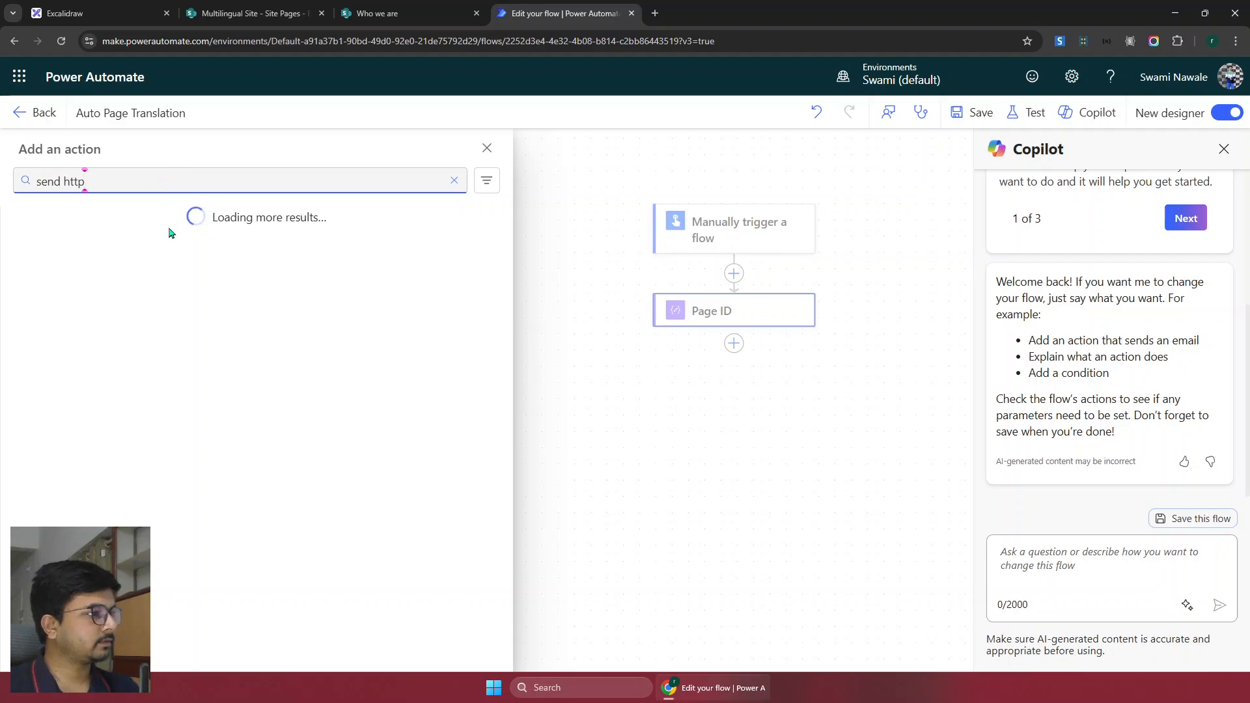
pyautogui.scroll(-6, 203, 411)
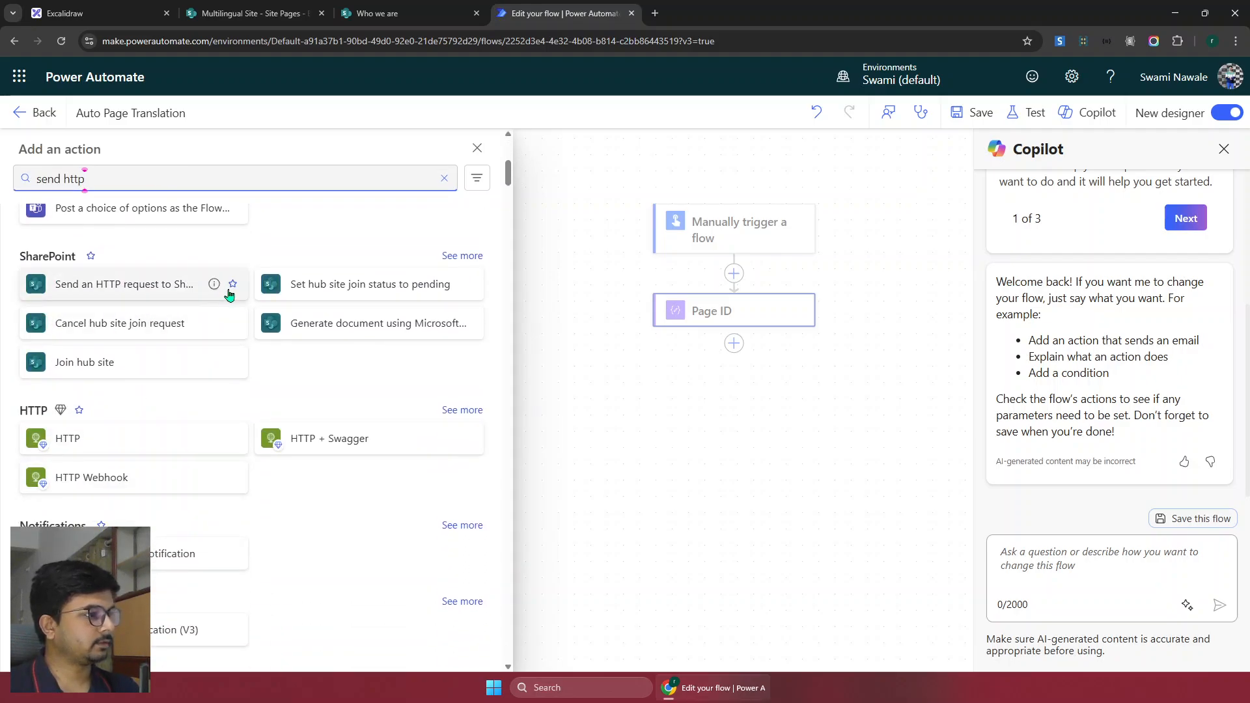
pyautogui.click(140, 298)
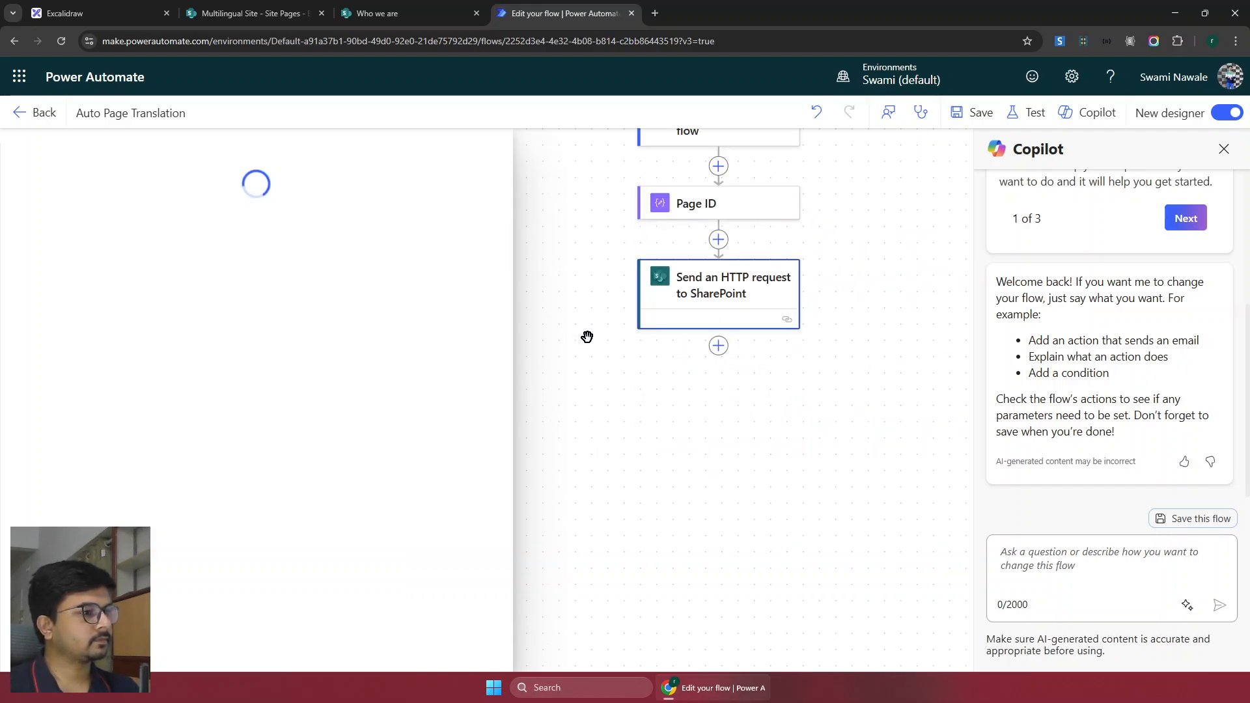
pyautogui.click(1222, 148)
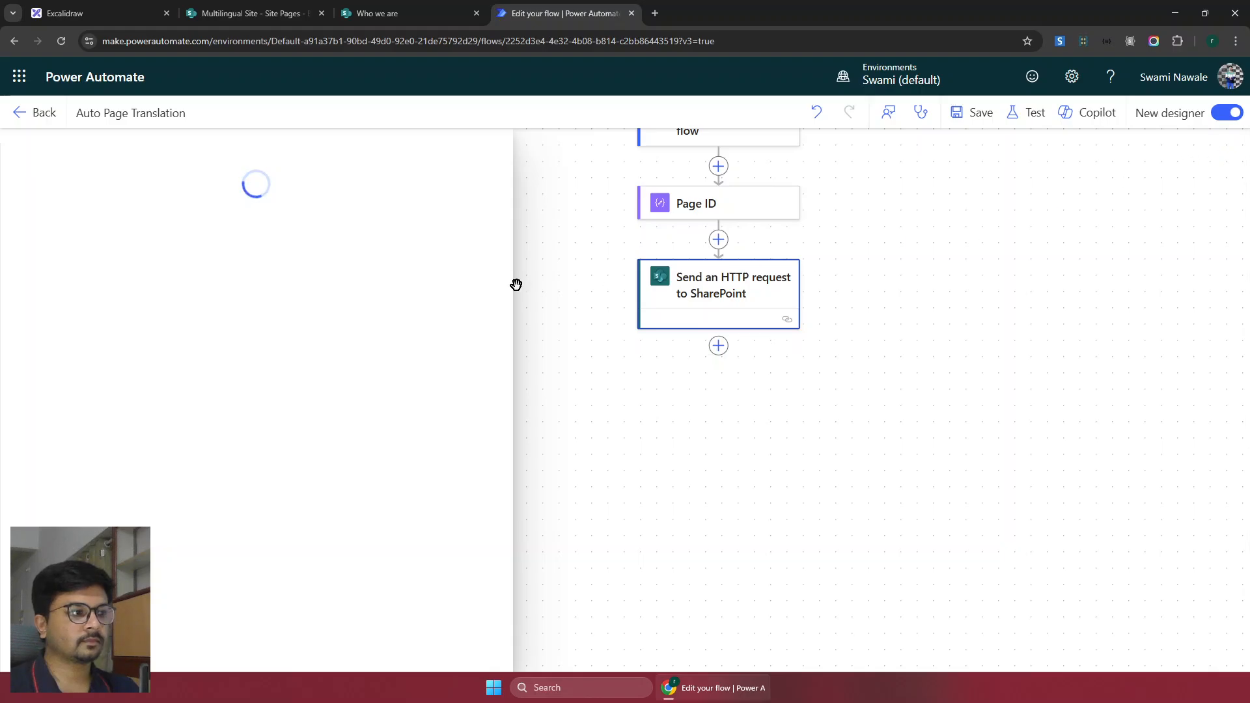
# Set the HTTP request's site address to Multilingual Site and its method to POST
pyautogui.click(168, 273)
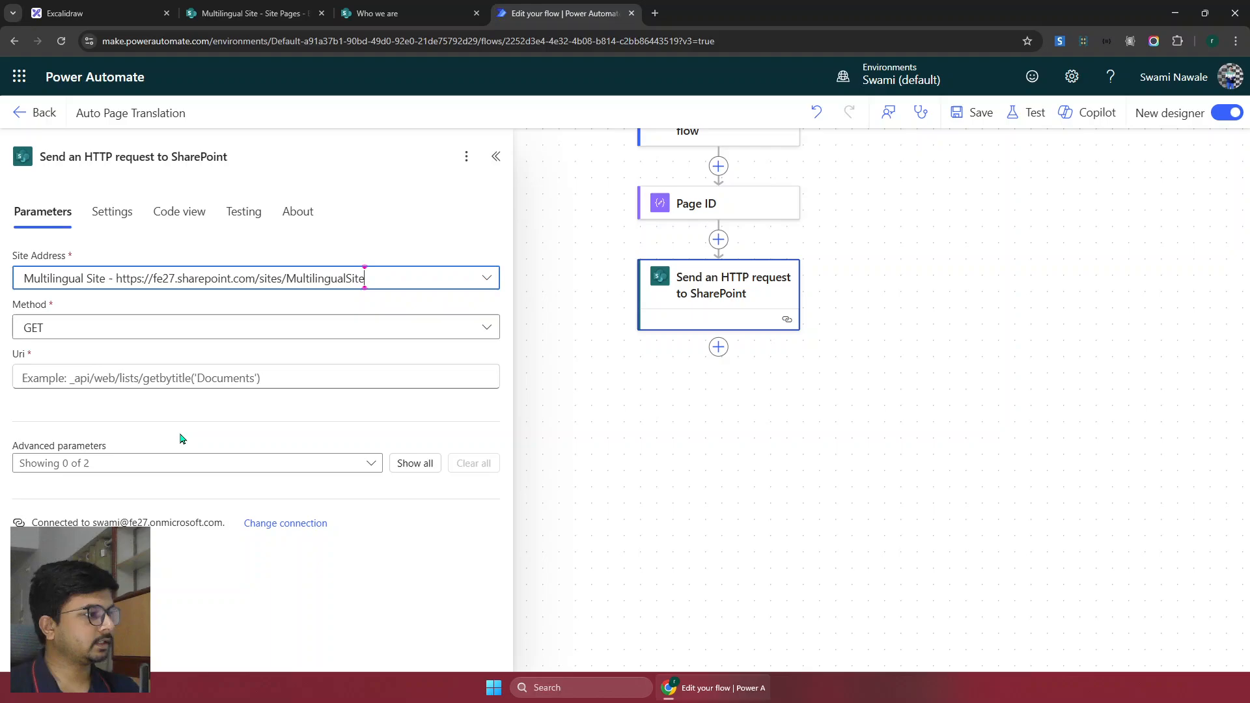
pyautogui.click(145, 333)
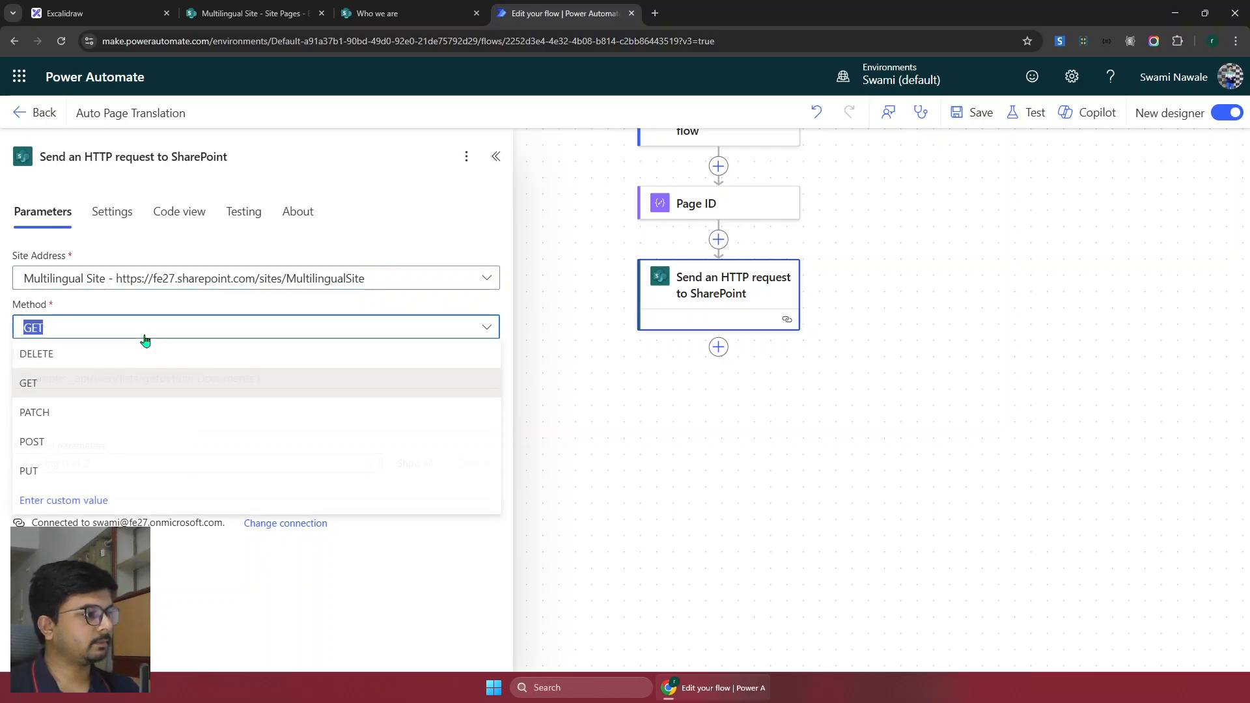
pyautogui.click(92, 445)
# Copy _api/sitepages/pages(4)/translations/create from the create request's URL on the Who we are page into the HTTP action's Uri
pyautogui.click(108, 384)
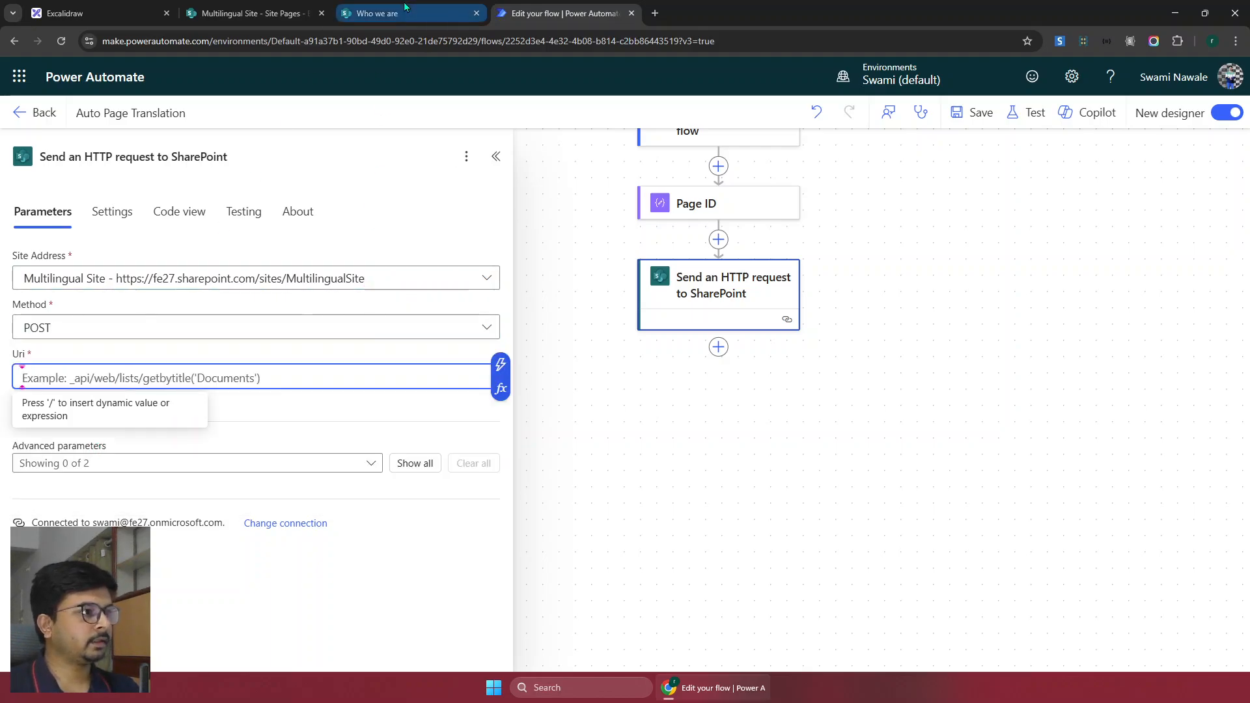
pyautogui.click(250, 13)
pyautogui.click(376, 8)
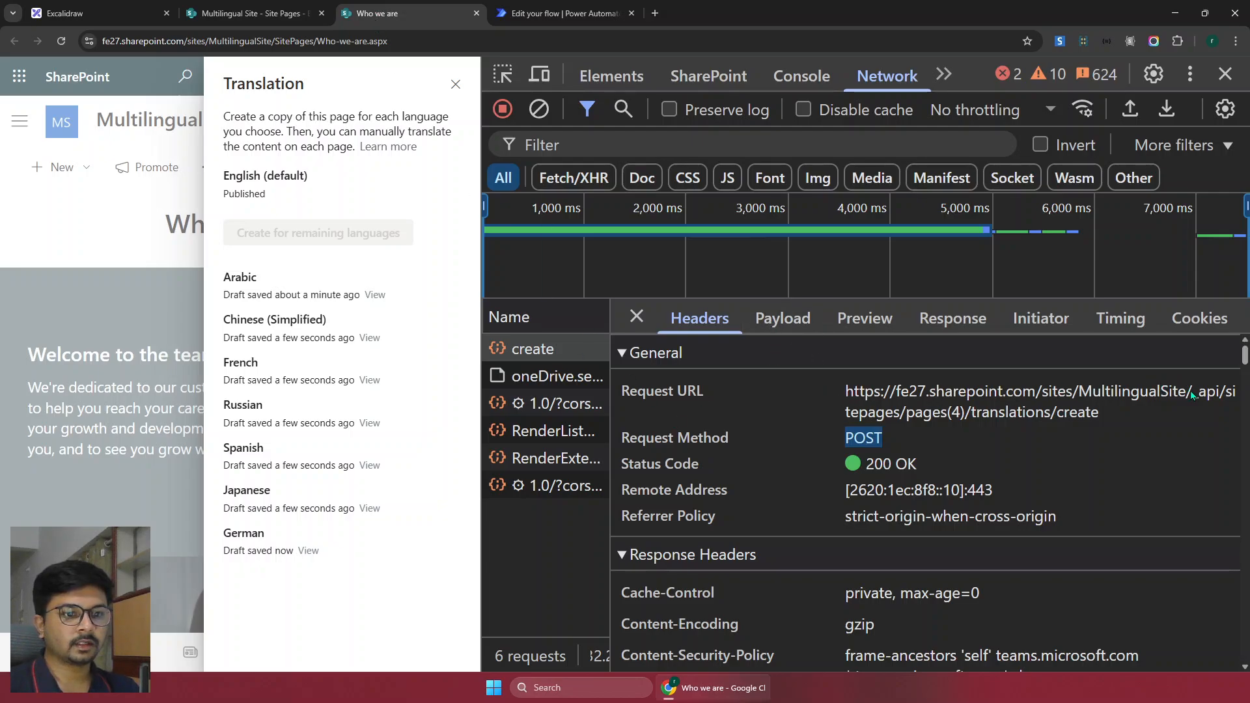
pyautogui.moveTo(1189, 393); pyautogui.dragTo(1162, 419)
pyautogui.hotkey('ctrl', 'c')
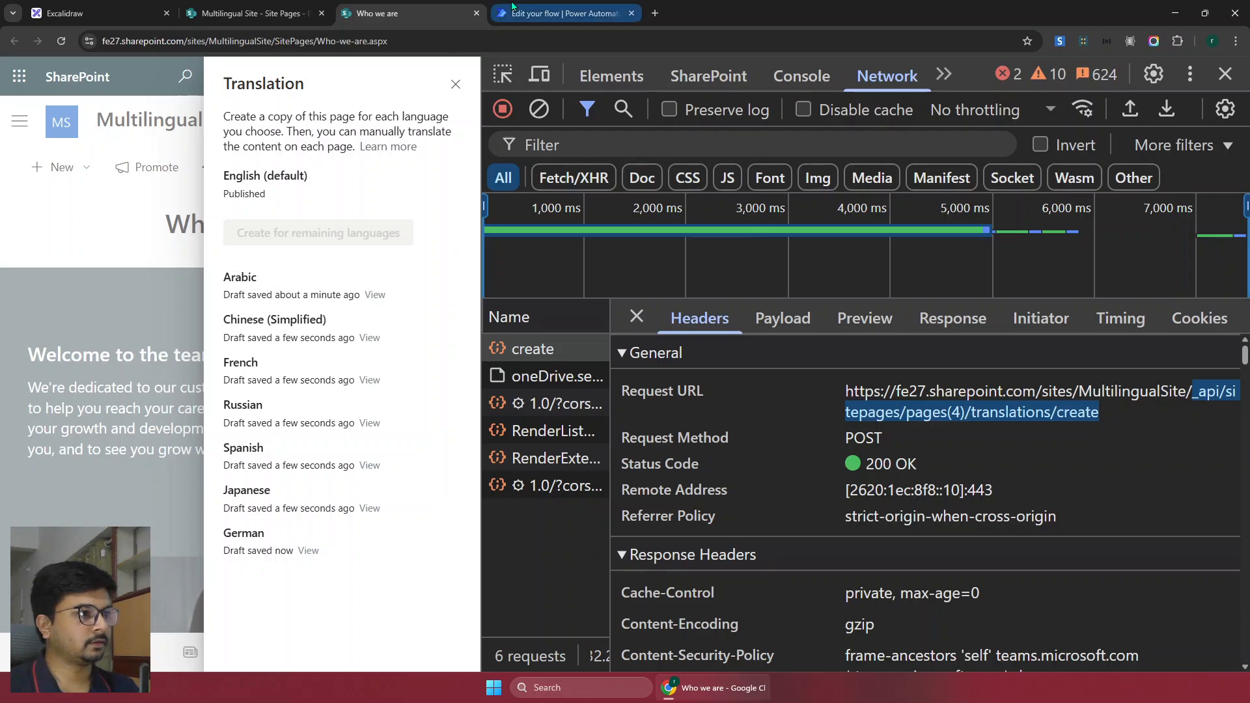
pyautogui.click(560, 13)
pyautogui.hotkey('ctrl', 'v')
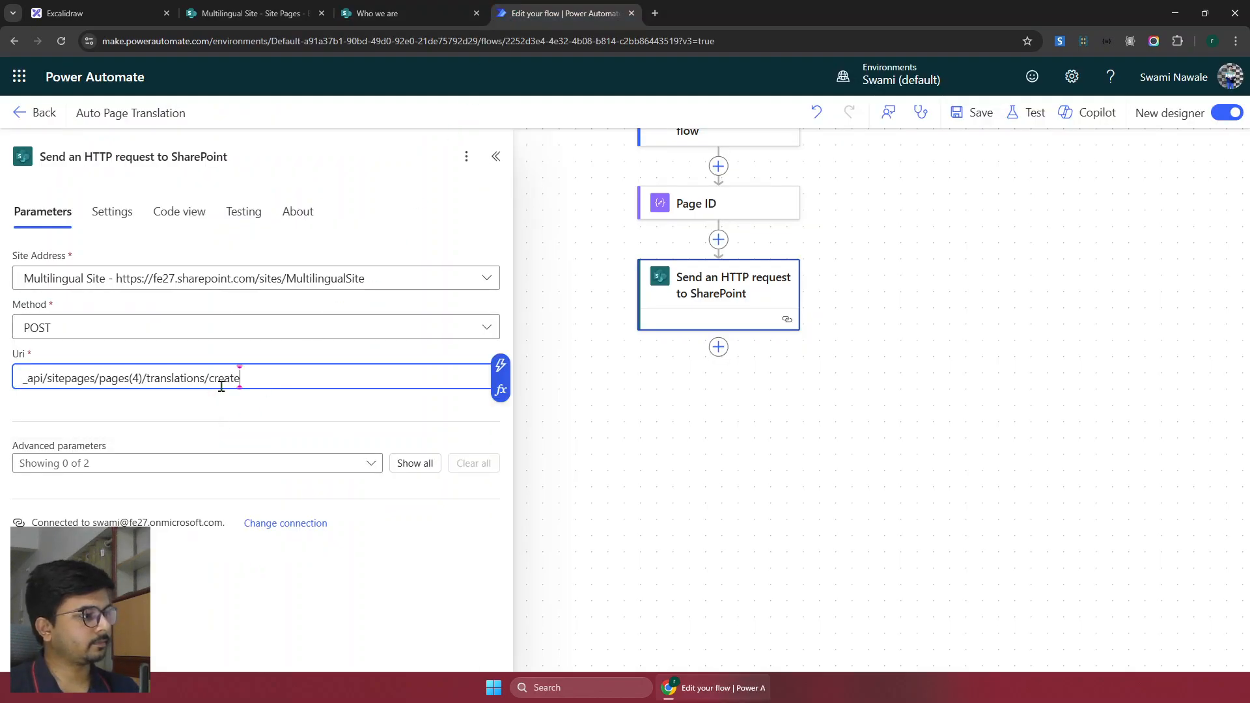
# Replace the fixed page number 4 in the Uri with the Outputs dynamic value of the Page ID action
pyautogui.doubleClick(134, 378)
pyautogui.press('BackSpace')
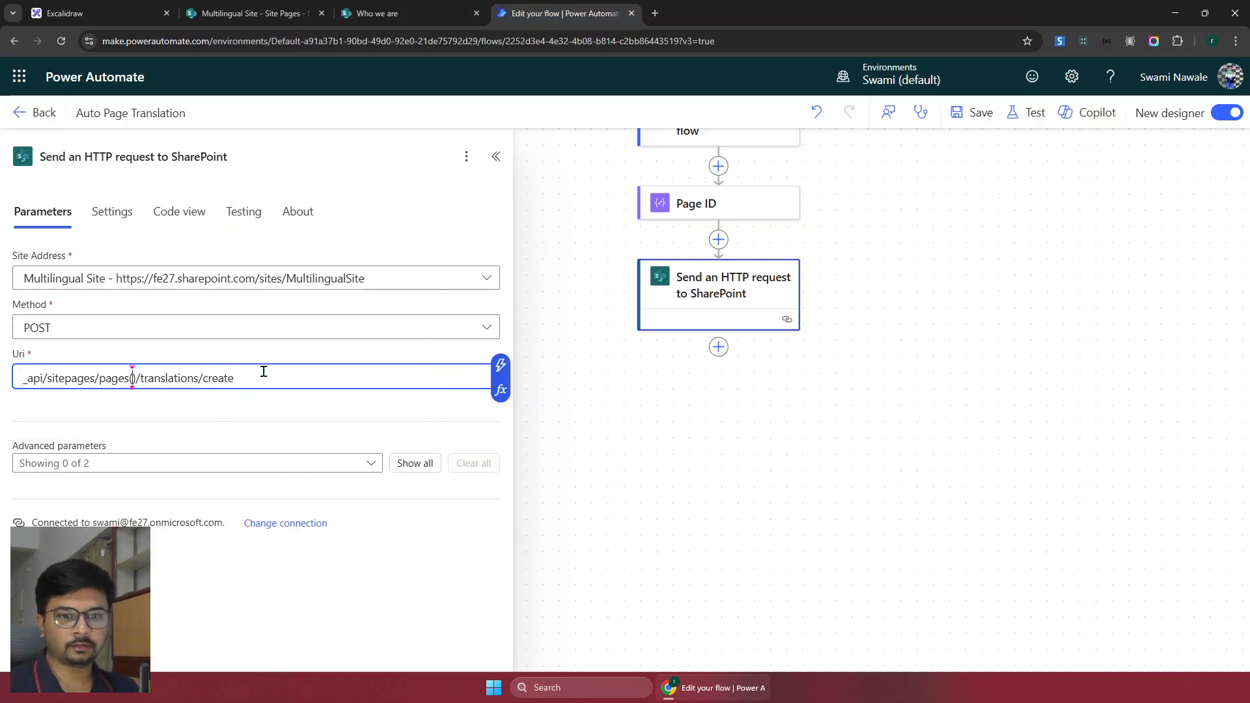
pyautogui.click(499, 365)
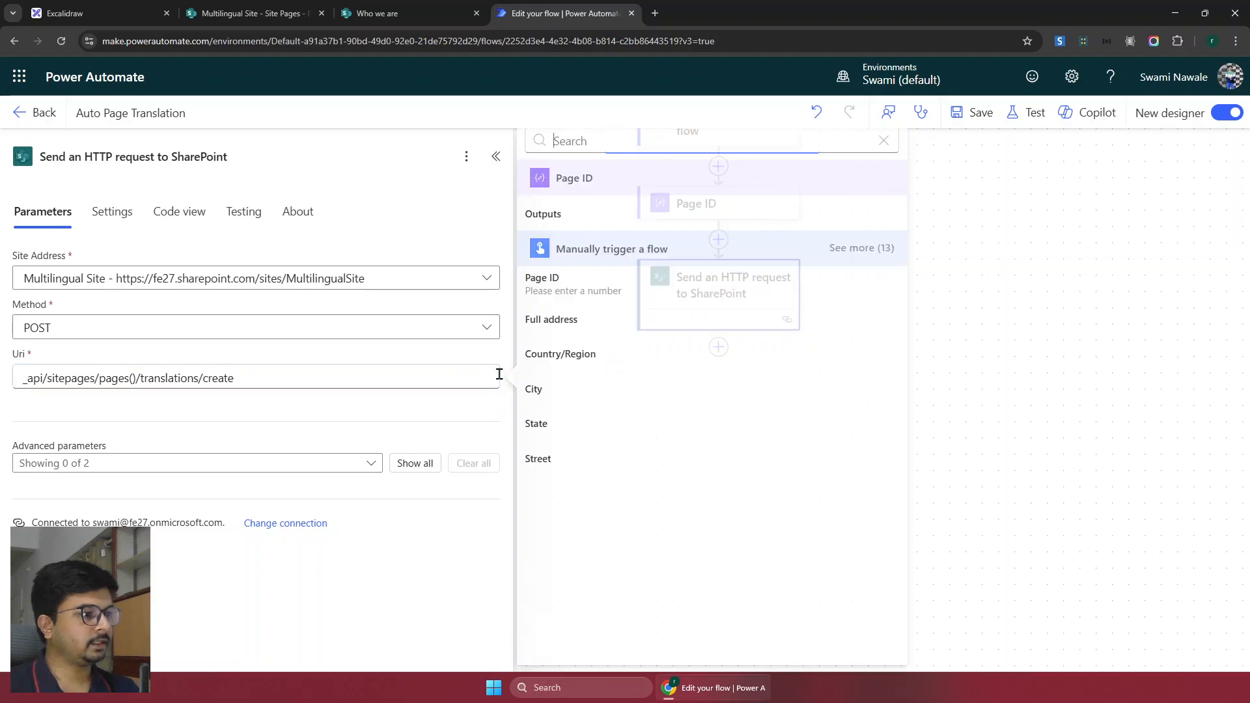
pyautogui.click(554, 215)
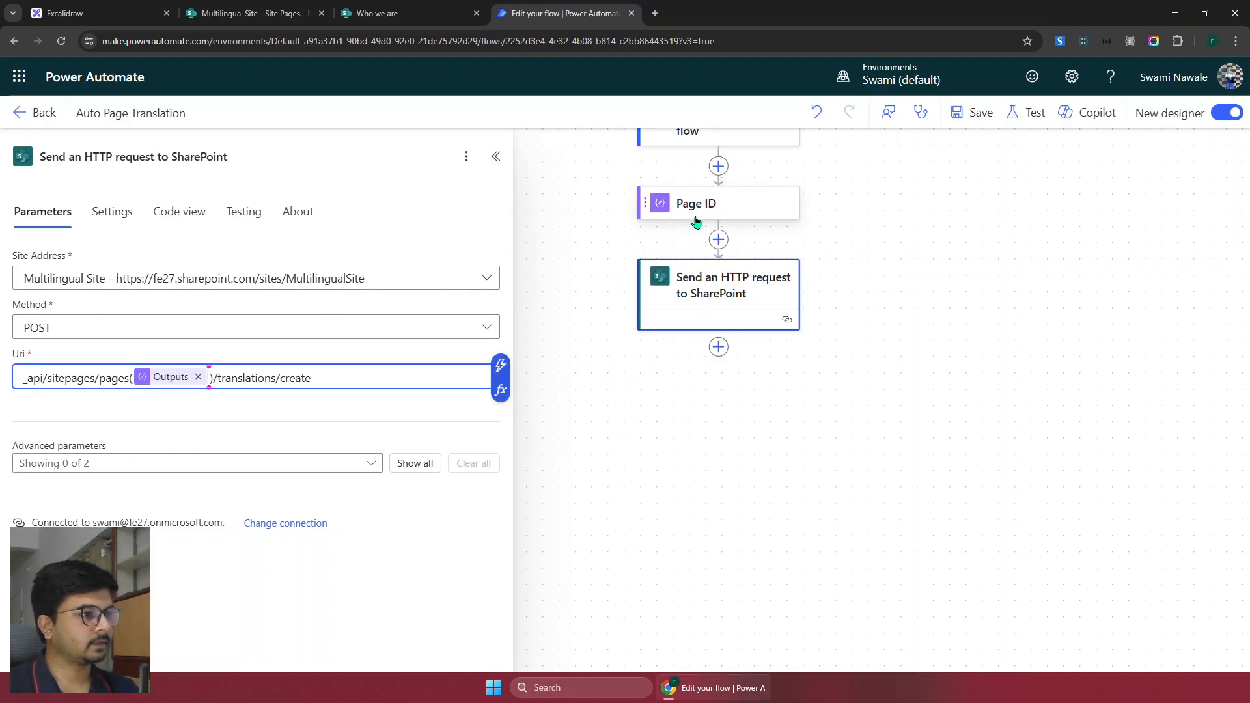
# Recheck the manual trigger's Page ID input and the Page ID action that it feeds
pyautogui.scroll(2, 712, 252)
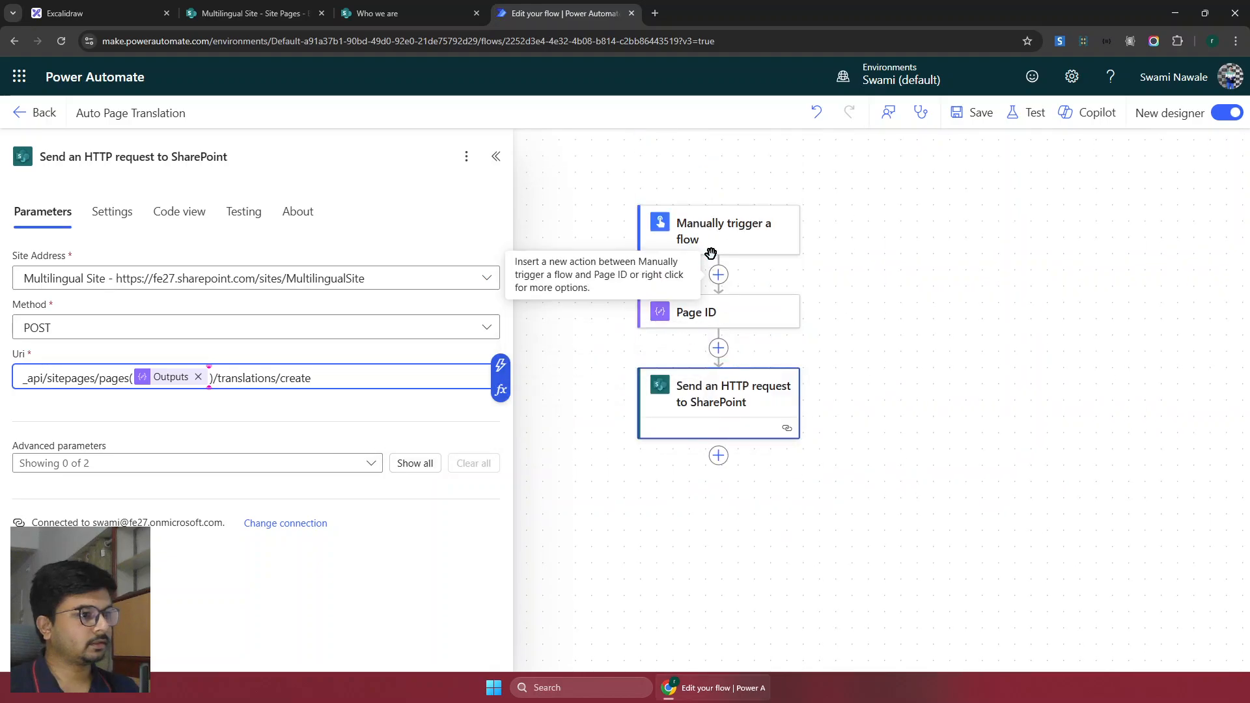
pyautogui.click(710, 239)
pyautogui.moveTo(98, 261); pyautogui.dragTo(42, 267)
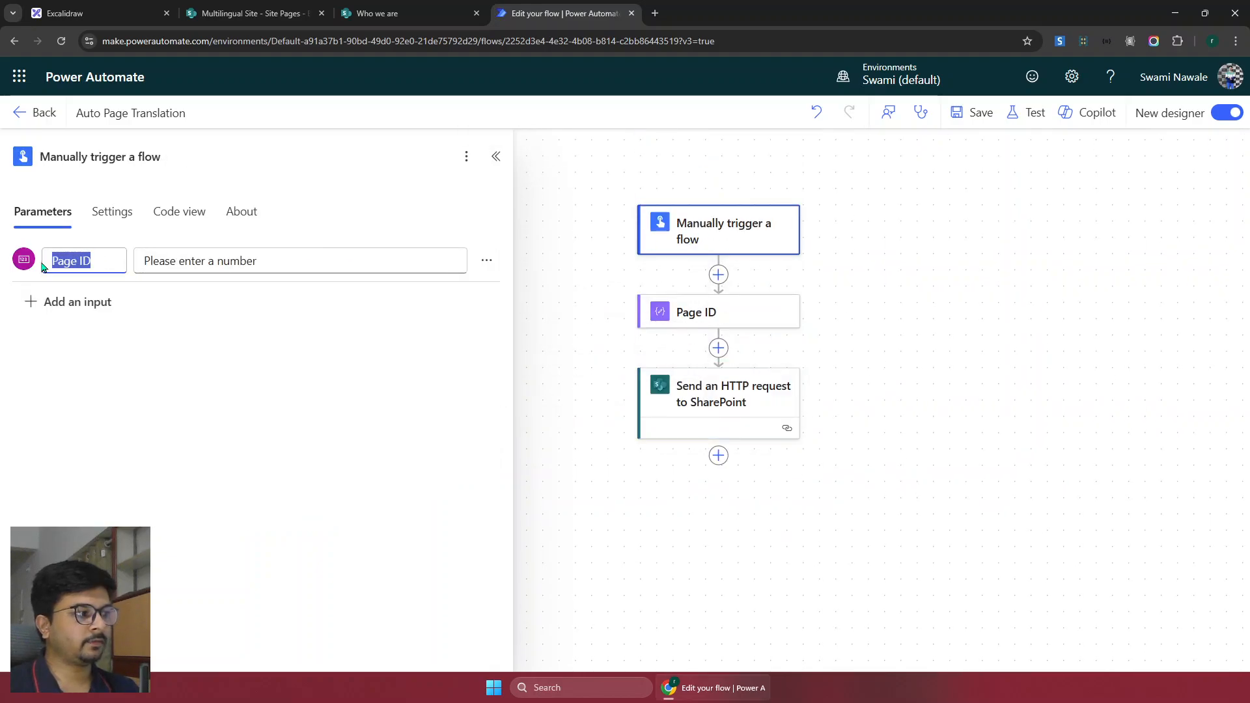
pyautogui.click(652, 313)
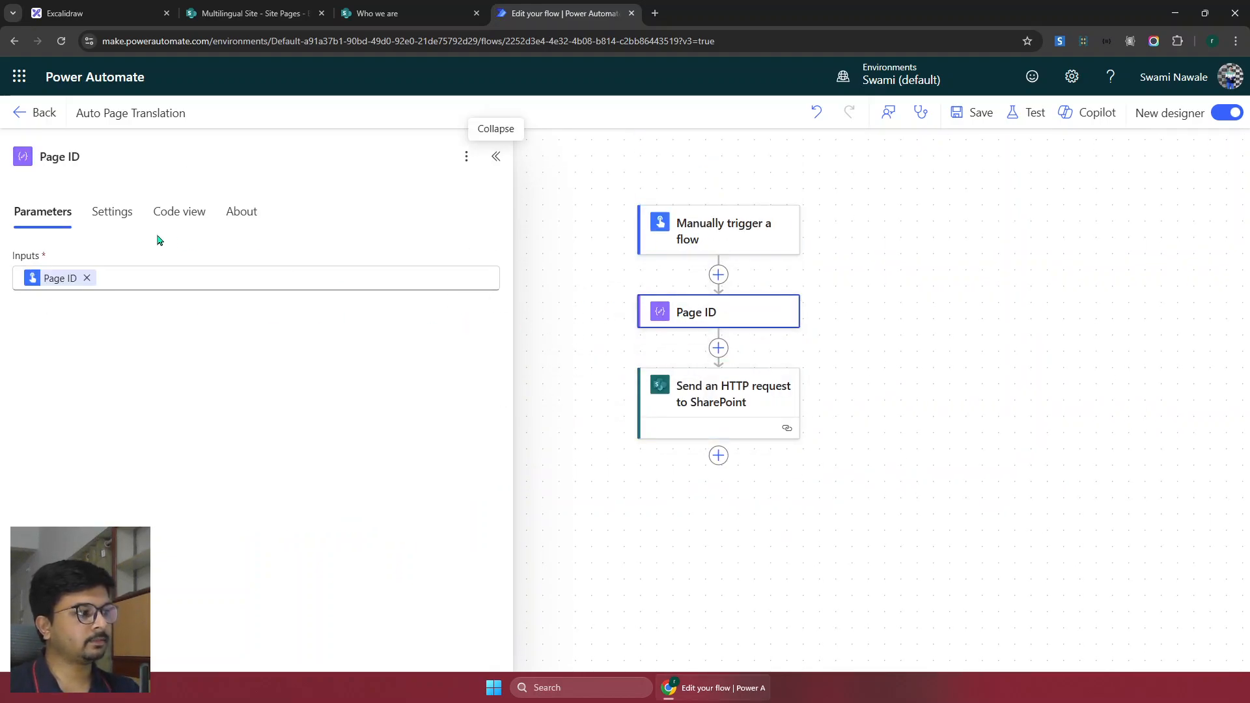
# Reveal all advanced parameters of the Send an HTTP request to SharePoint action and start its first header entry
pyautogui.click(729, 397)
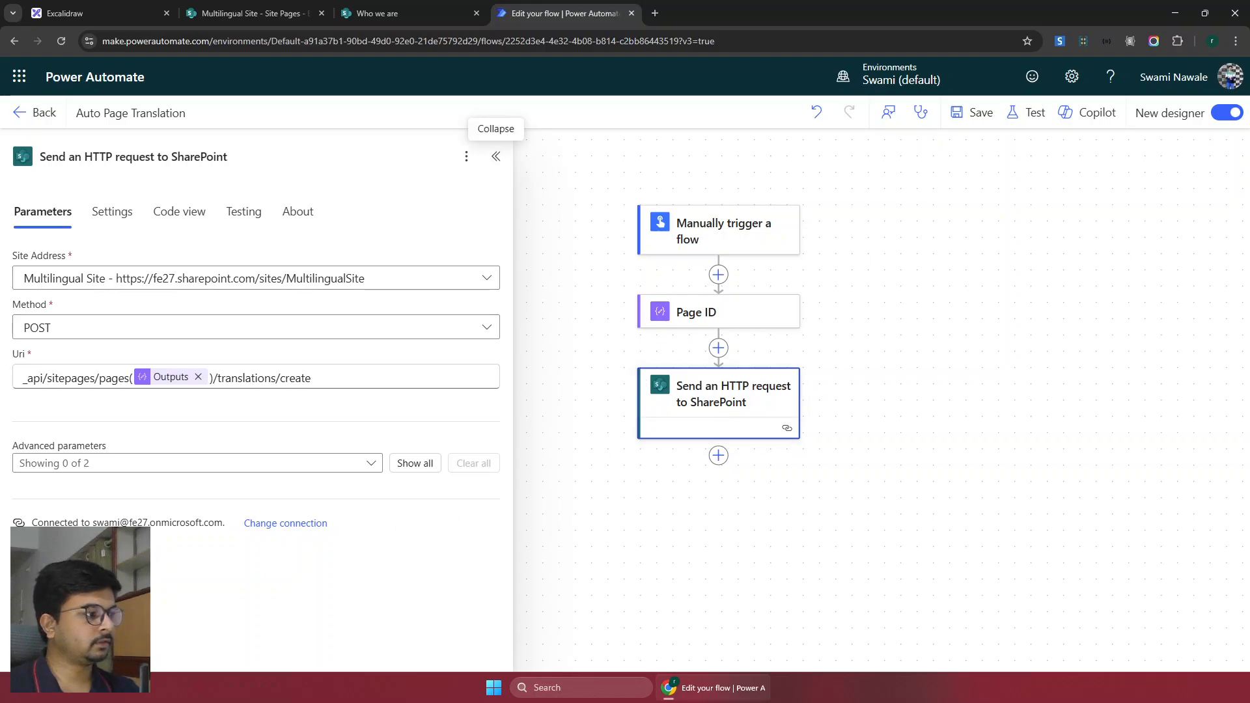
pyautogui.click(419, 470)
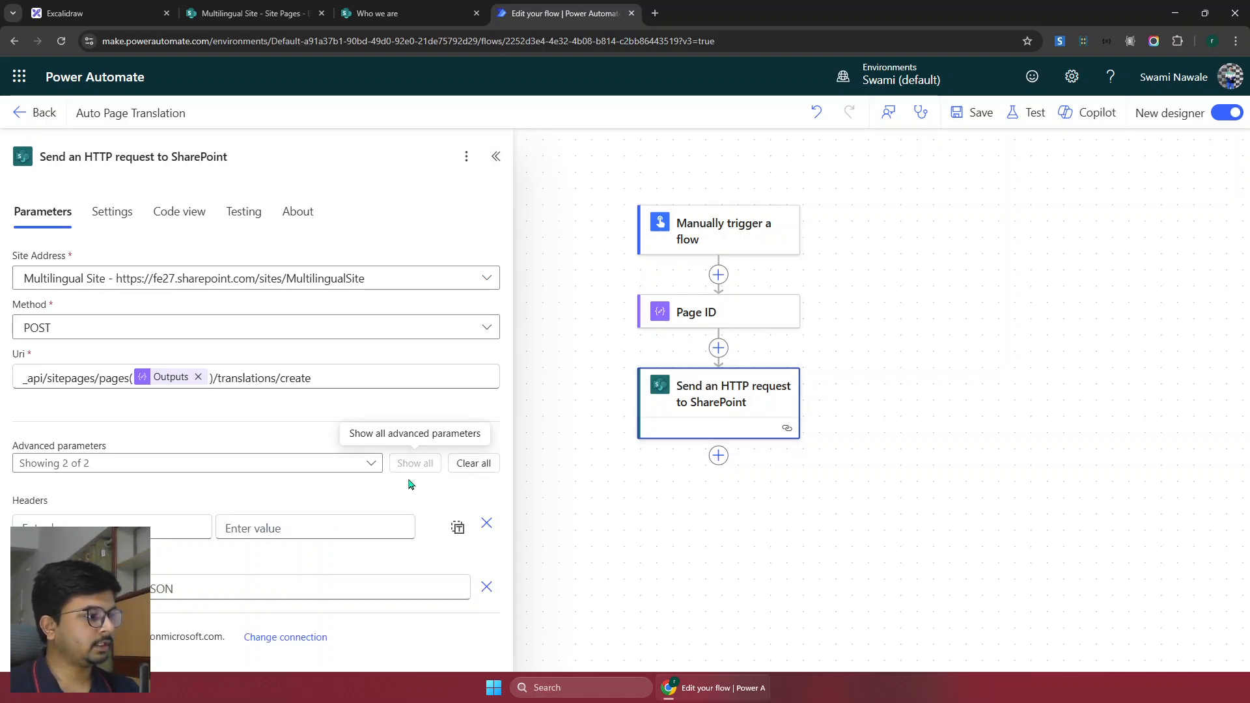
pyautogui.click(94, 527)
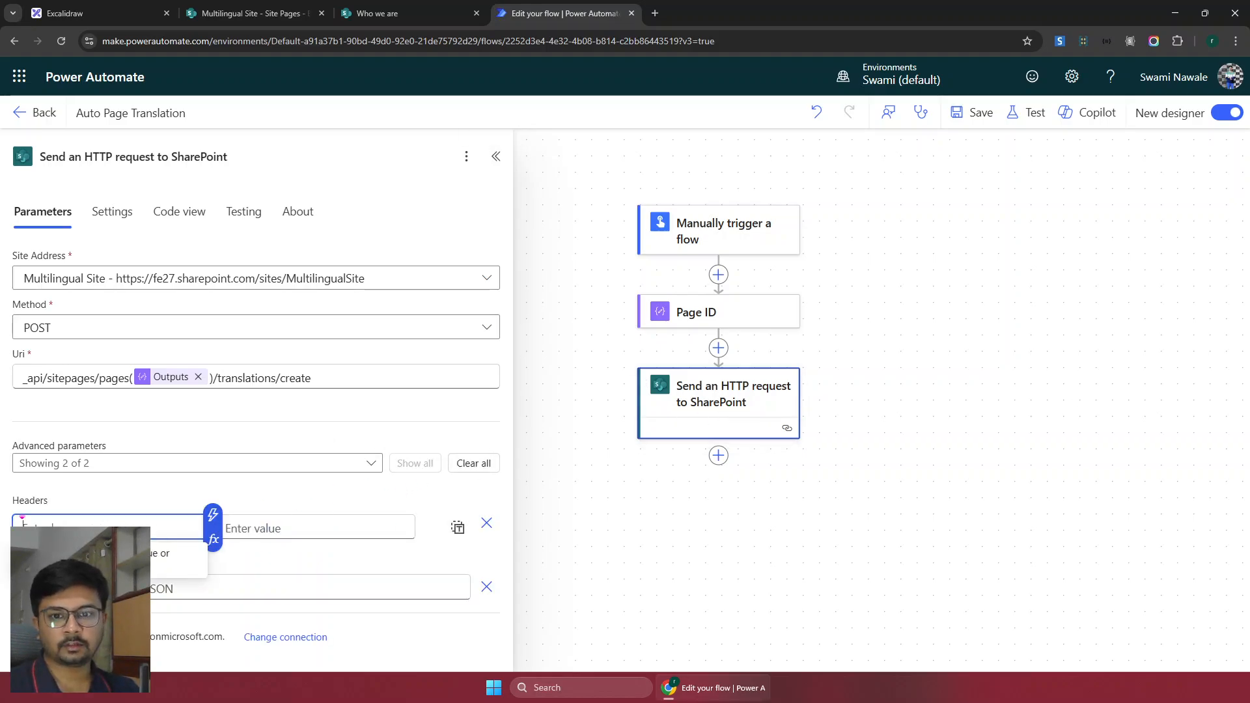
# Examine the create request's headers on the Who we are page, looking for the Content-Type entry
pyautogui.hotkey('alt', 'Tab')
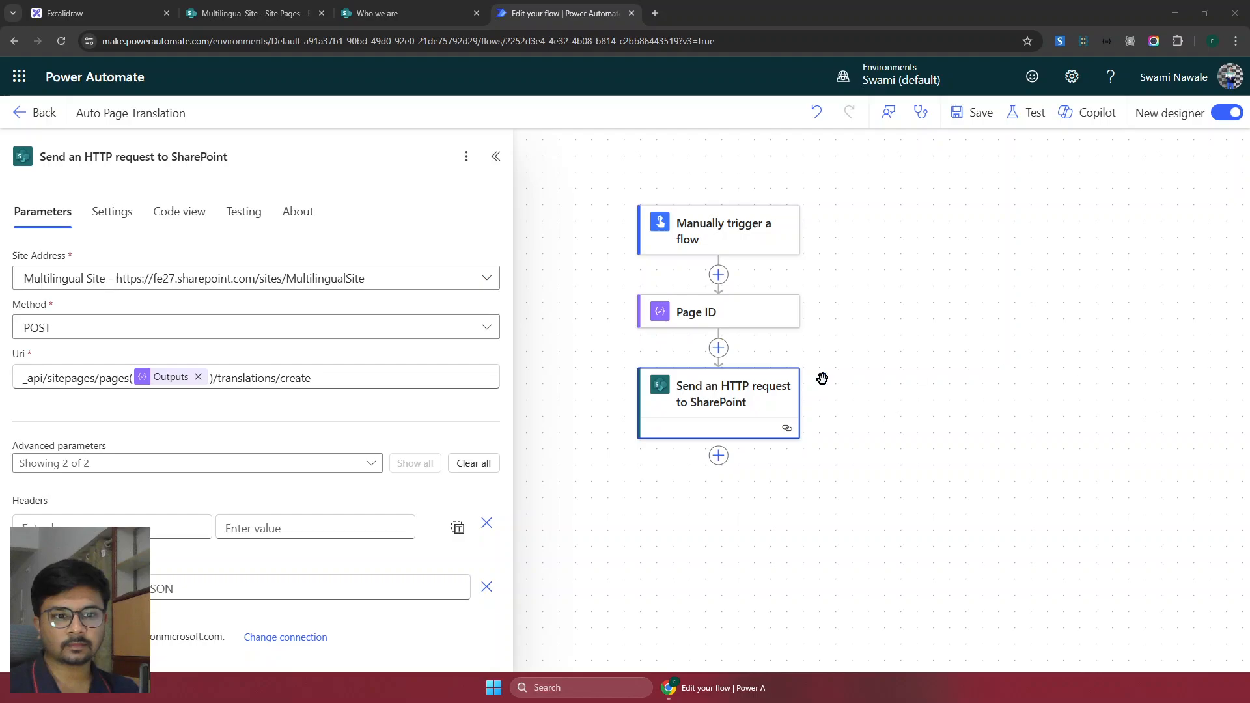
pyautogui.click(384, 13)
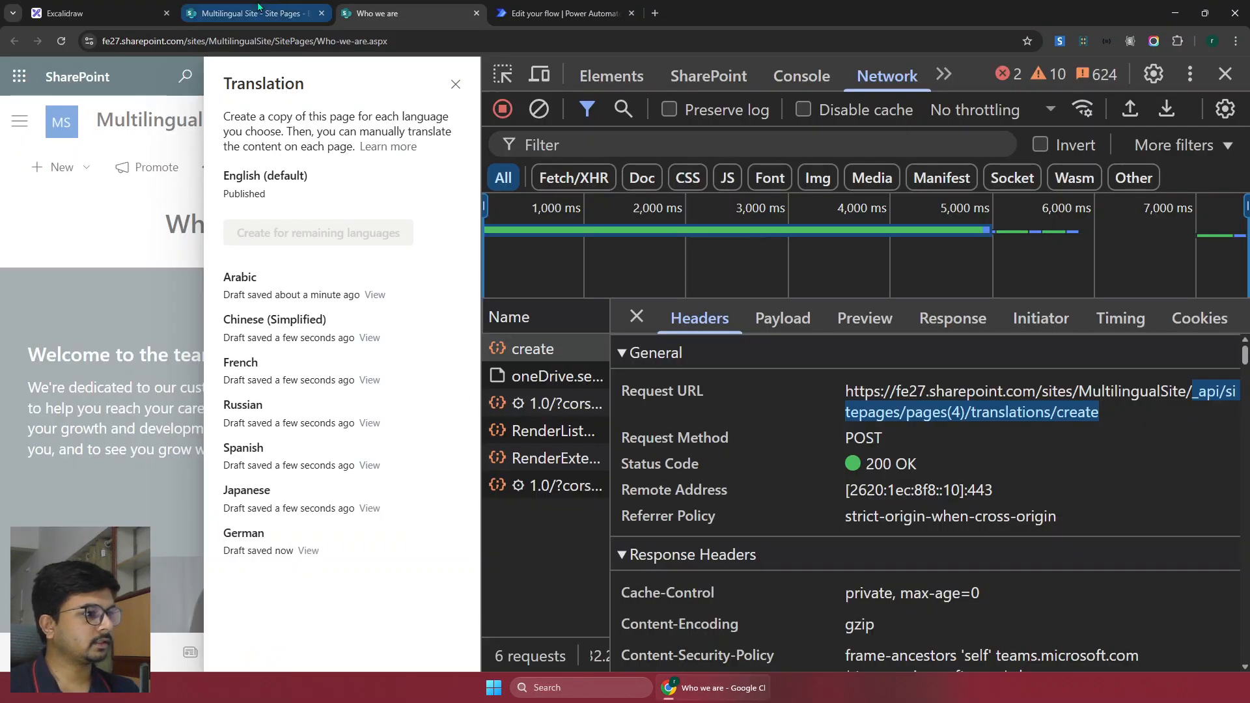
pyautogui.scroll(-7, 851, 526)
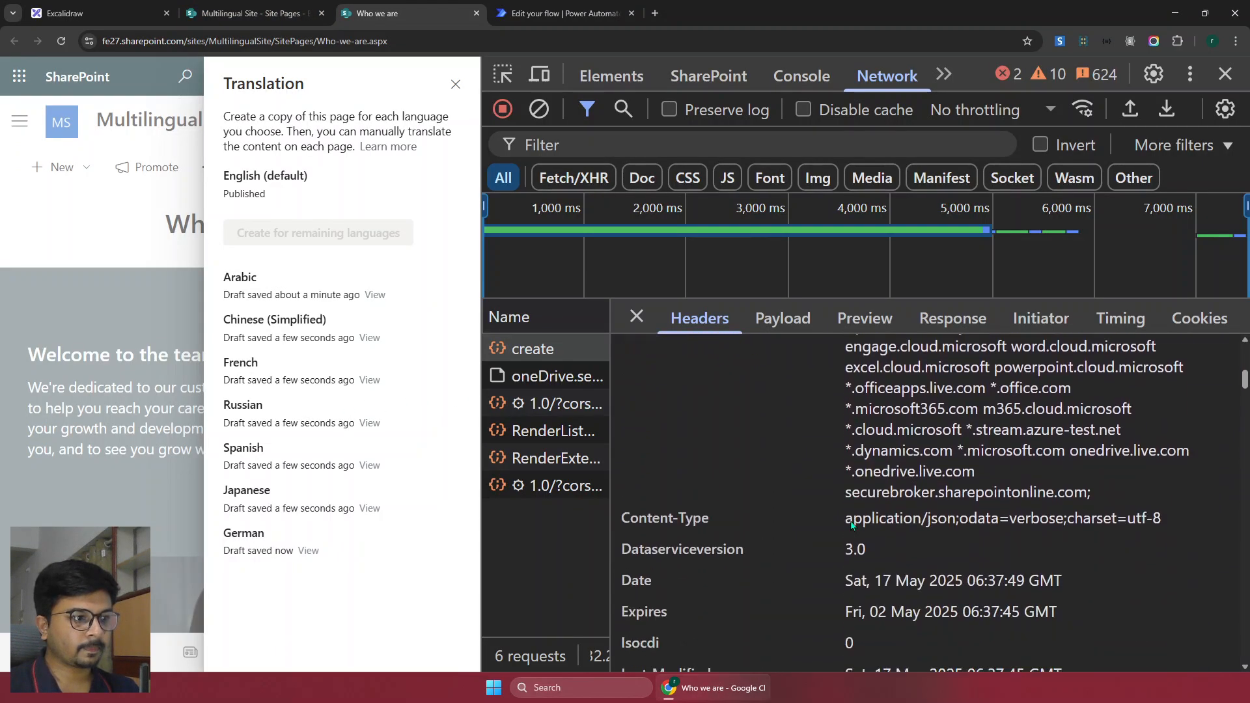
pyautogui.scroll(-10, 851, 526)
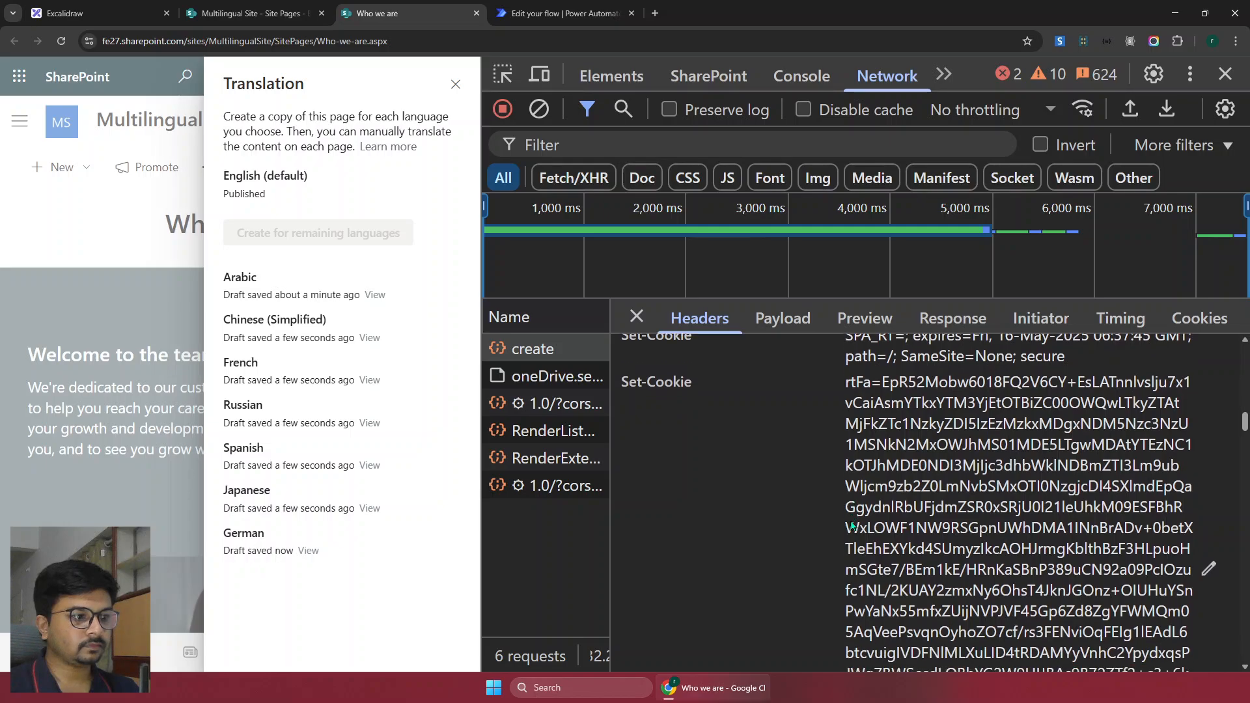
pyautogui.scroll(-3, 852, 526)
pyautogui.scroll(12, 761, 498)
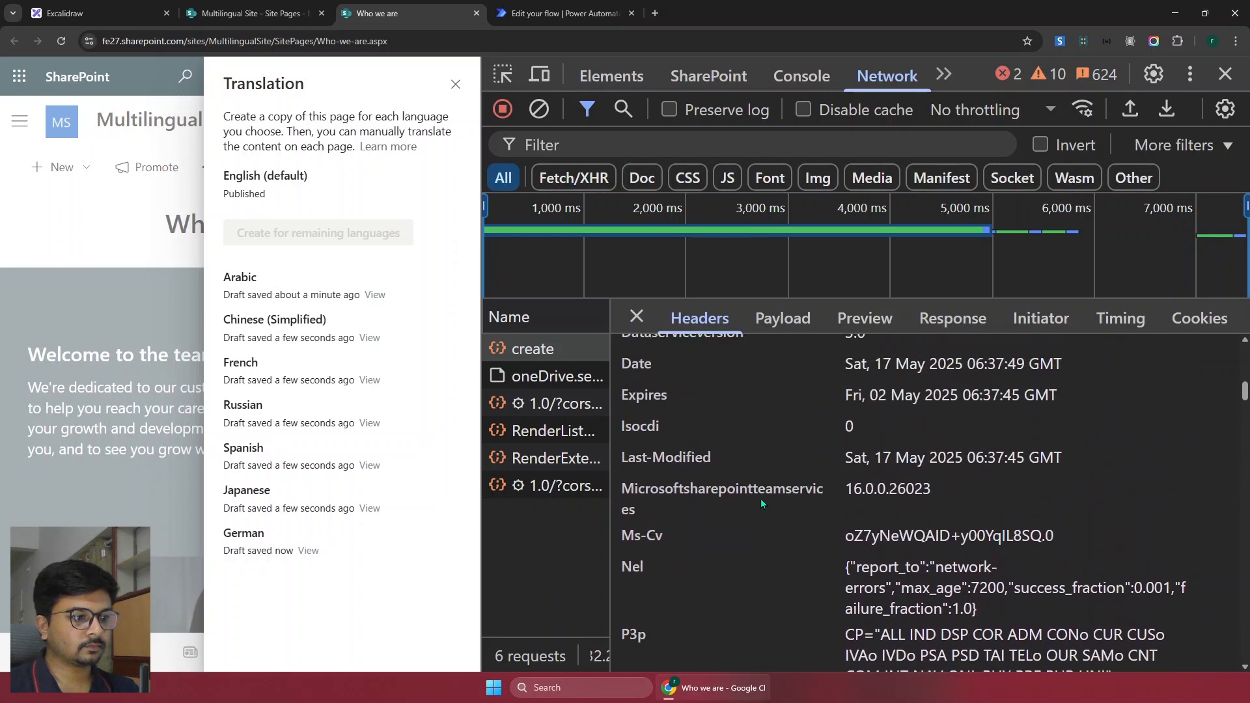
pyautogui.scroll(8, 760, 498)
pyautogui.scroll(-1, 760, 498)
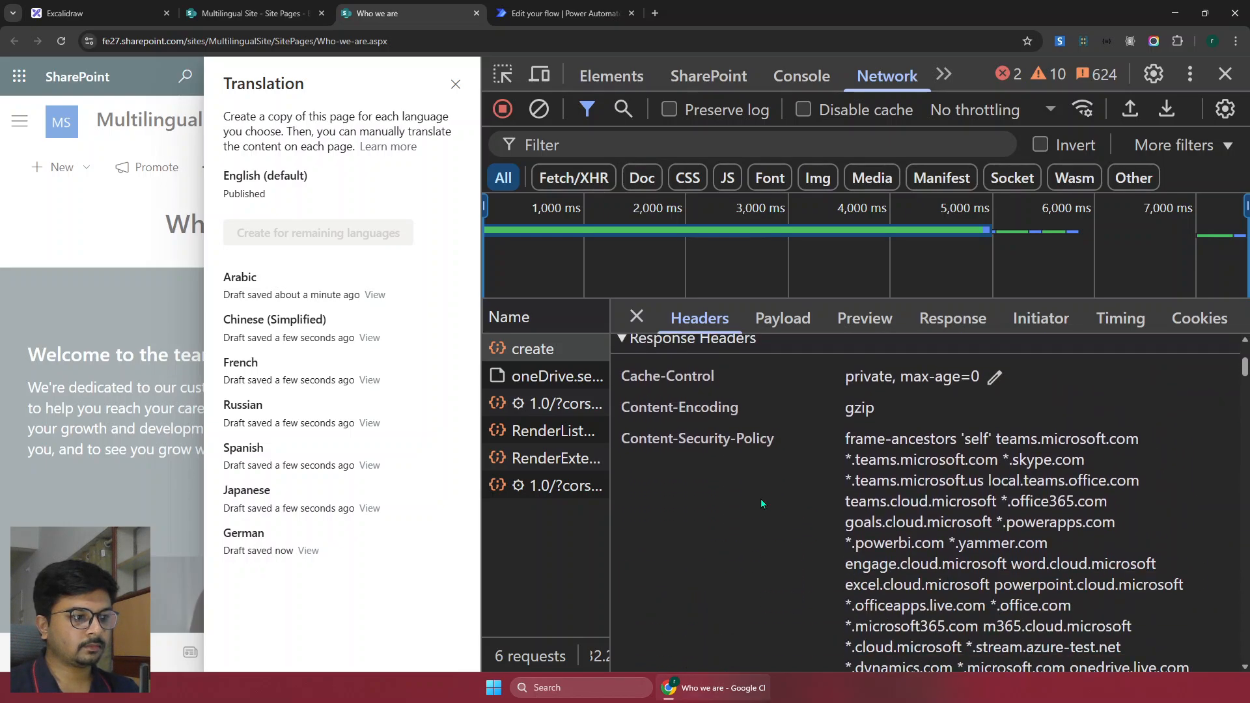
pyautogui.scroll(-5, 761, 498)
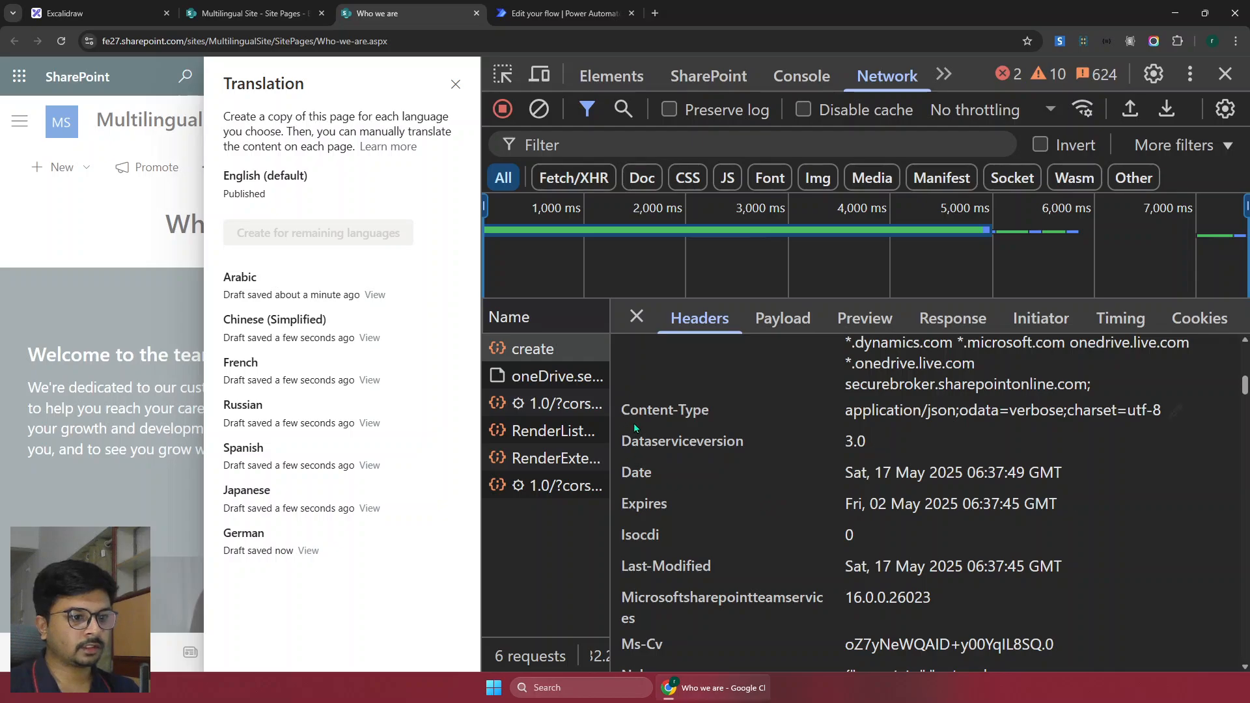
pyautogui.moveTo(622, 411); pyautogui.dragTo(711, 414)
pyautogui.scroll(5, 732, 469)
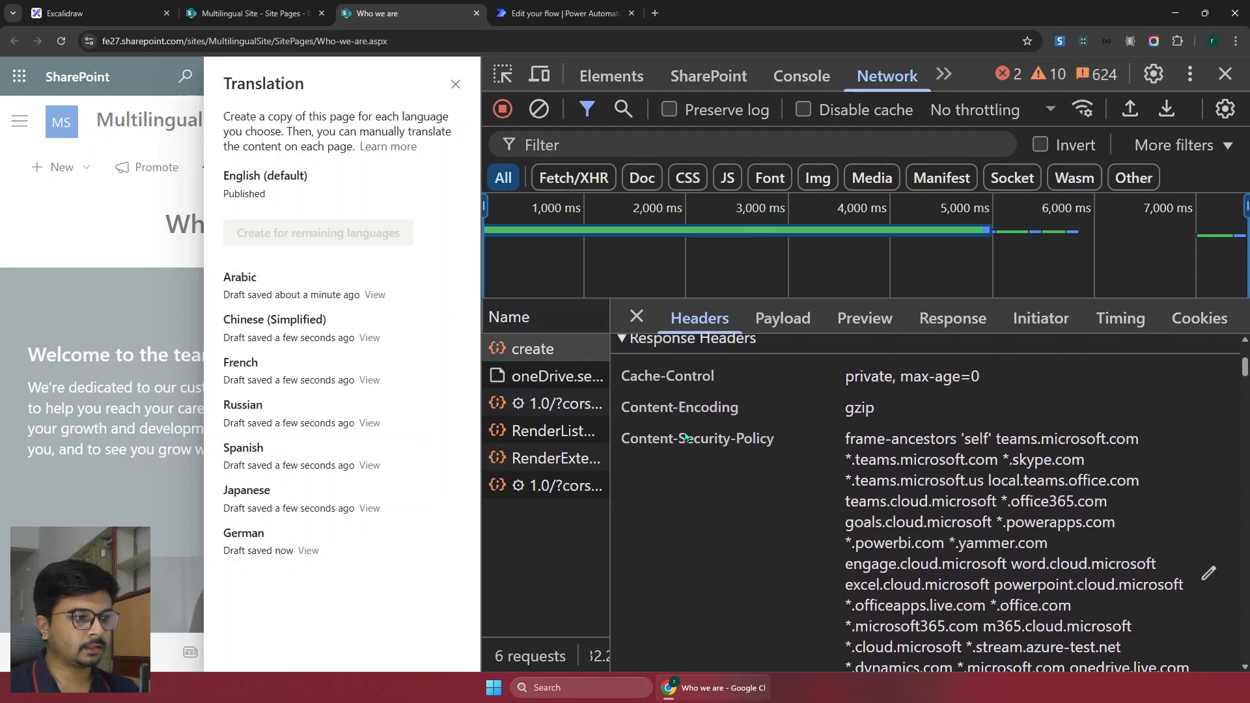
pyautogui.scroll(1, 683, 435)
pyautogui.scroll(-6, 683, 435)
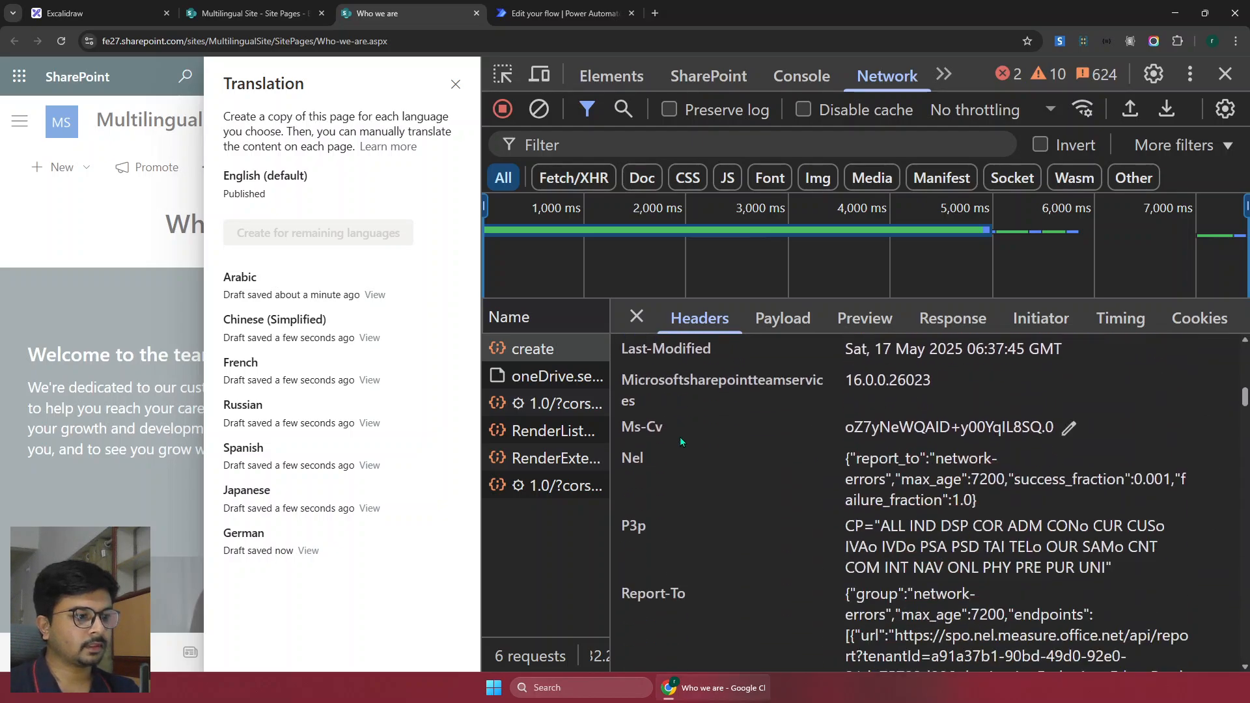
pyautogui.scroll(3, 679, 436)
# Add a content-type header with the value application/json to the flow's HTTP request
pyautogui.hotkey('ctrl', 'Tab')
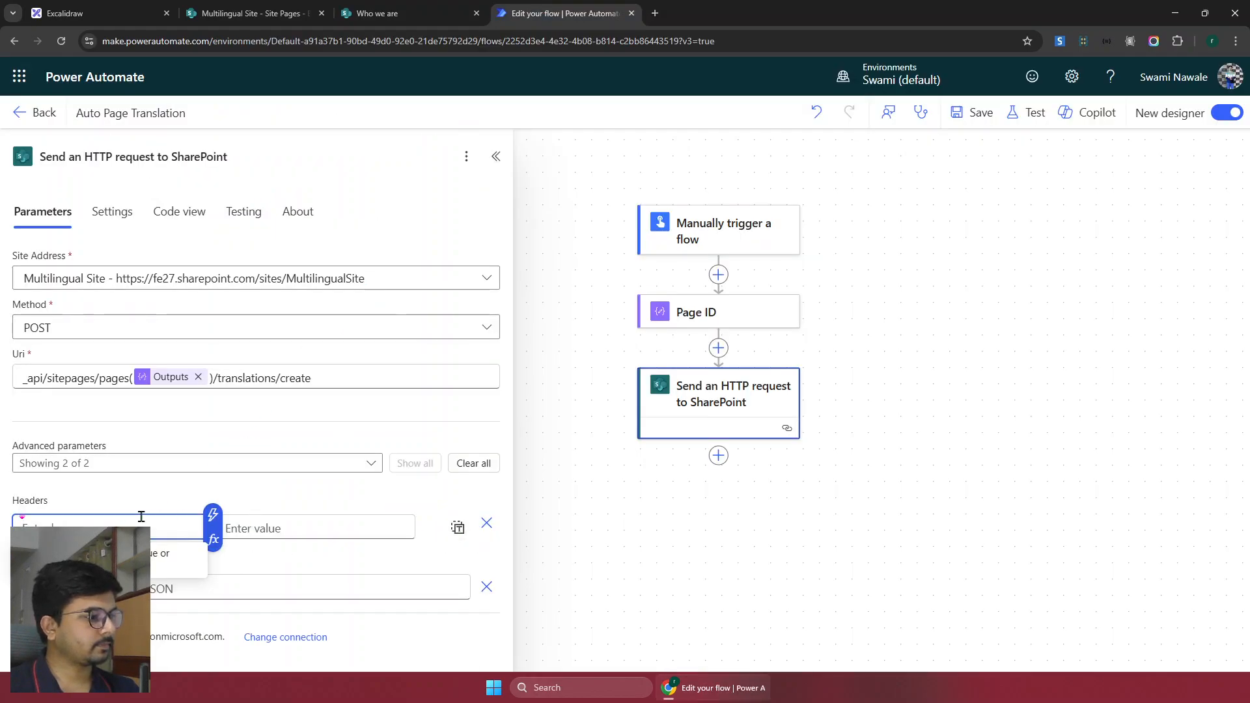
pyautogui.write('content-type')
pyautogui.click(338, 525)
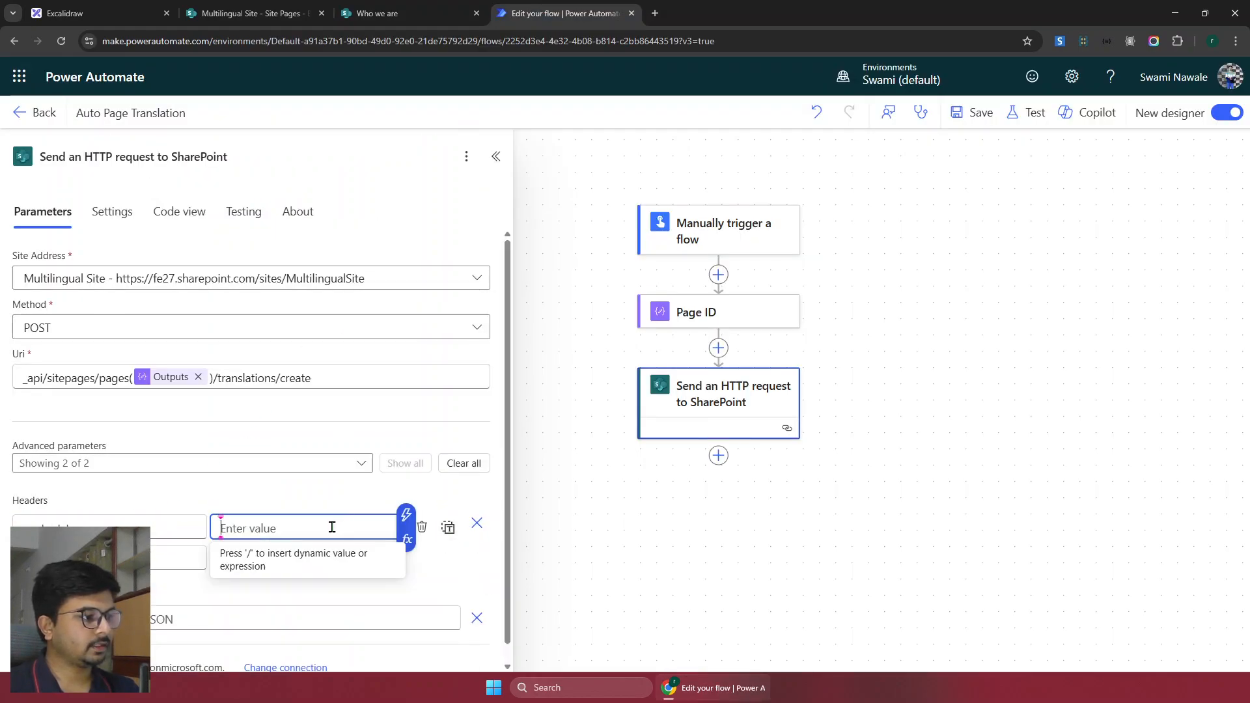
pyautogui.hotkey('alt', 'Tab')
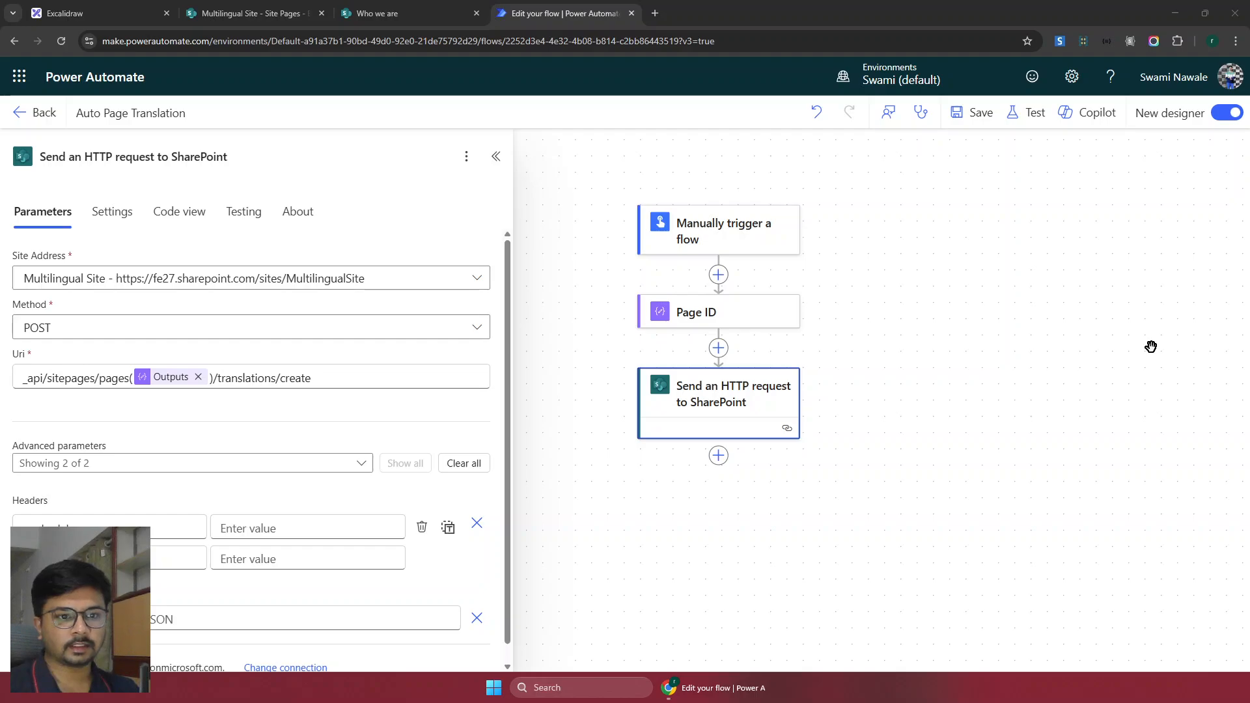
pyautogui.click(304, 530)
pyautogui.write('application/json')
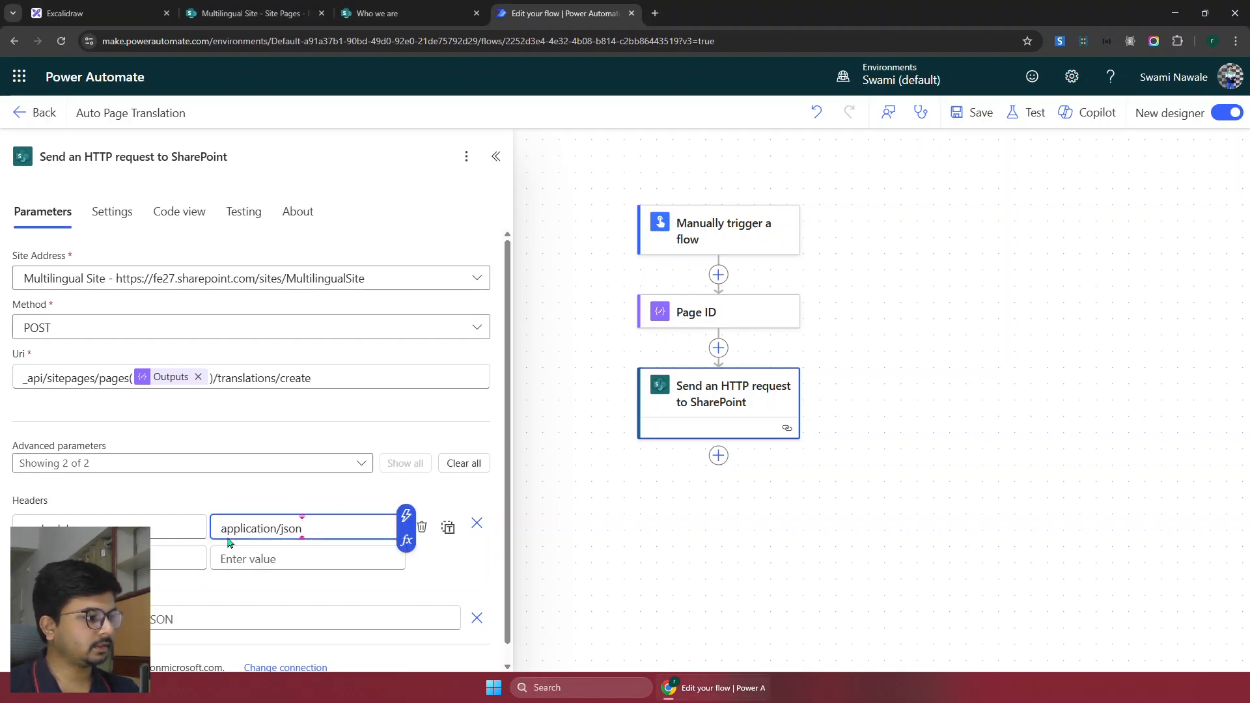
# Add an Accept header to the HTTP request, copying the value application/json from the content-type header
pyautogui.hotkey('alt', 'Tab')
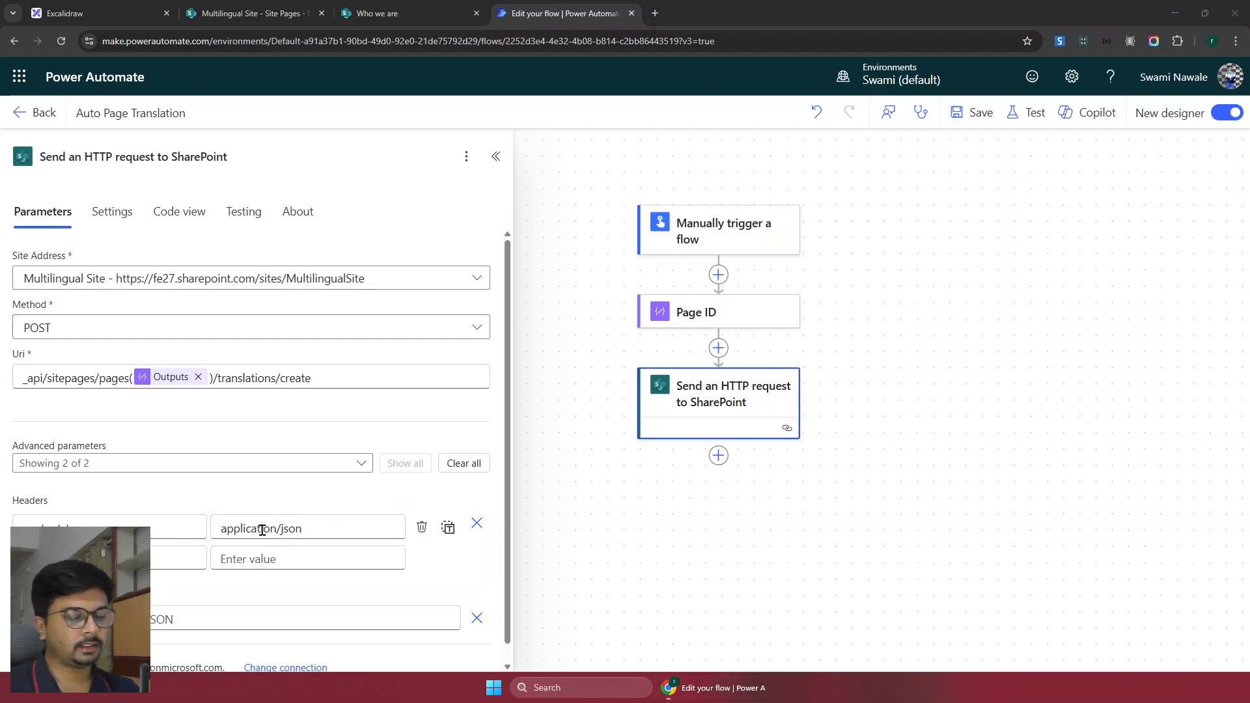
pyautogui.click(176, 558)
pyautogui.hotkey('ctrl', 'v')
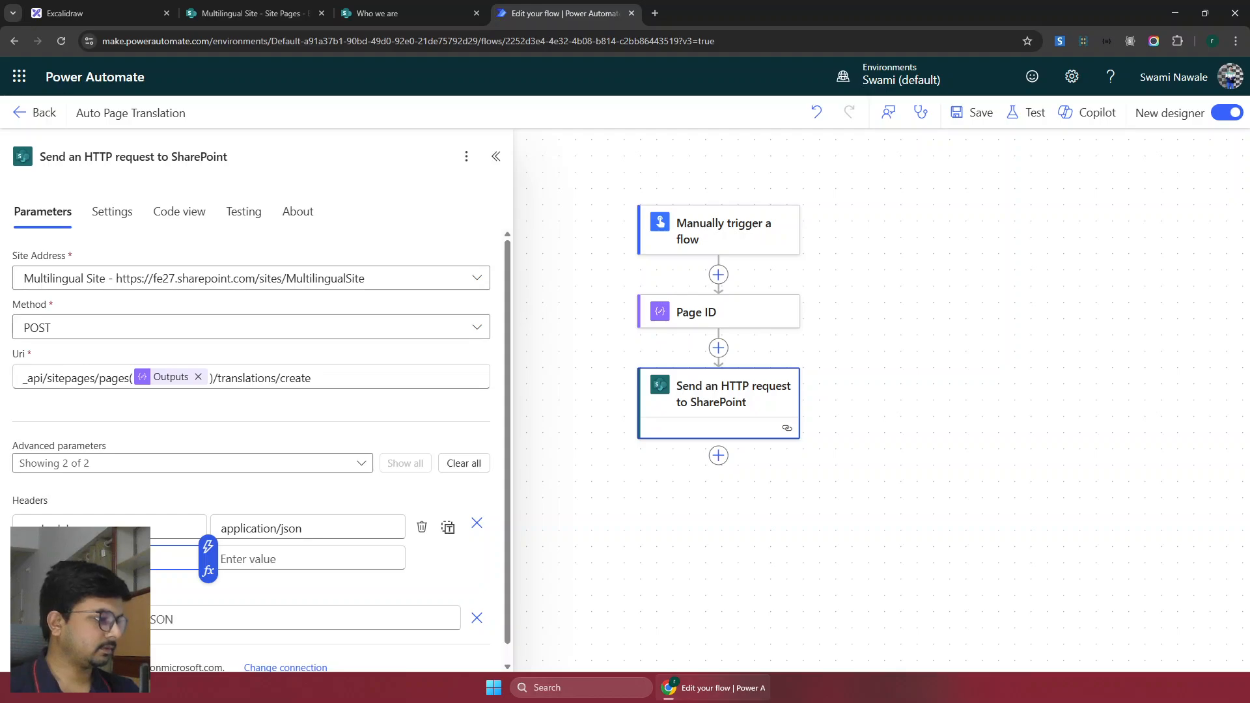
pyautogui.click(306, 558)
pyautogui.click(352, 524)
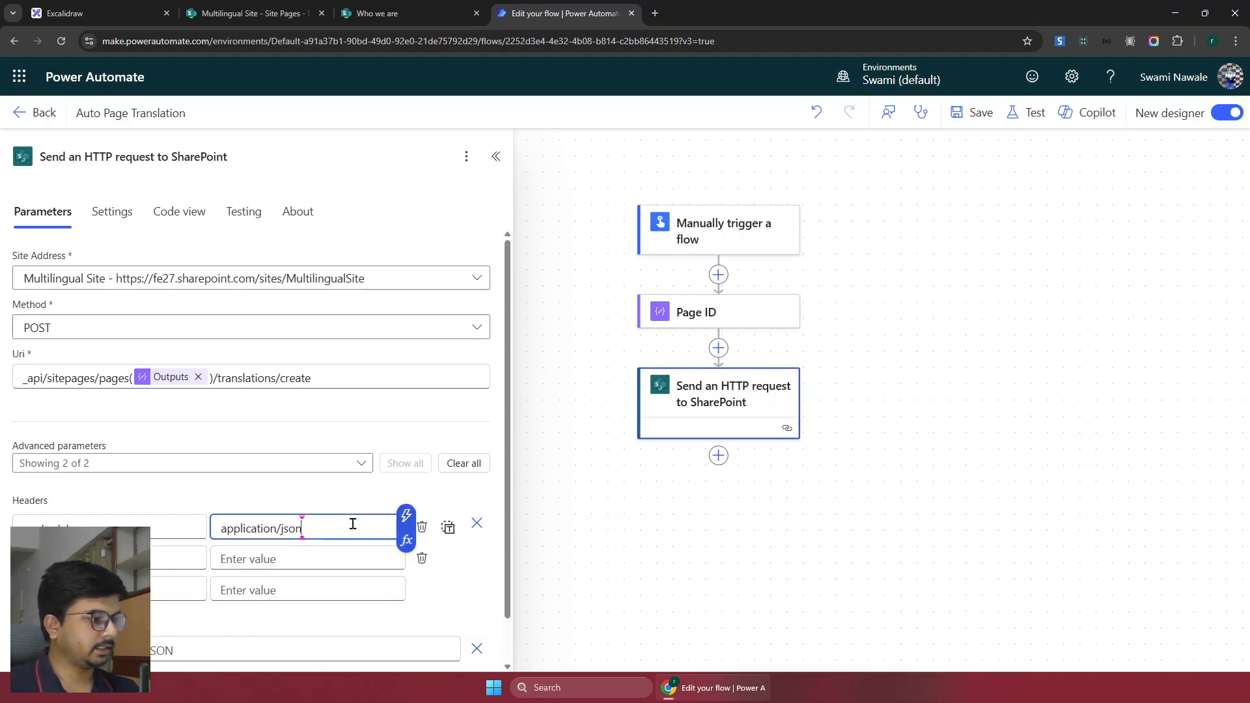
pyautogui.hotkey('ctrl', 'a')
pyautogui.hotkey('ctrl', 'c')
pyautogui.click(311, 566)
pyautogui.hotkey('ctrl', 'v')
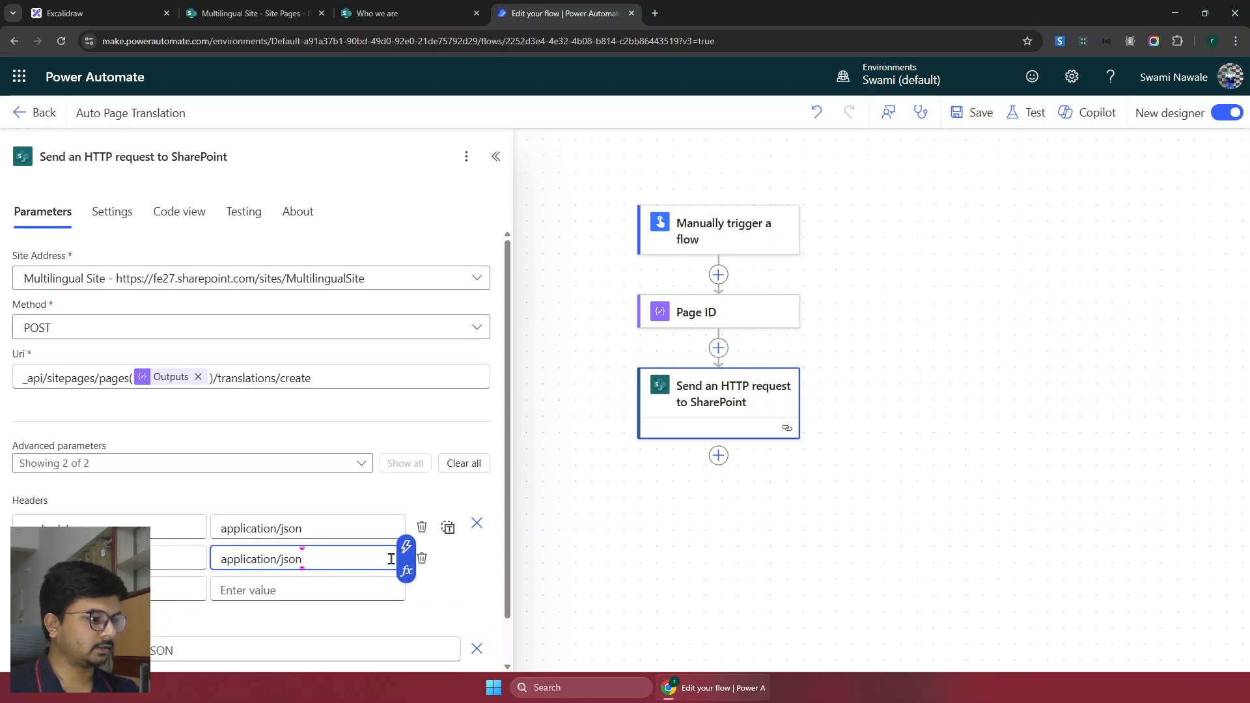
pyautogui.scroll(-1, 391, 558)
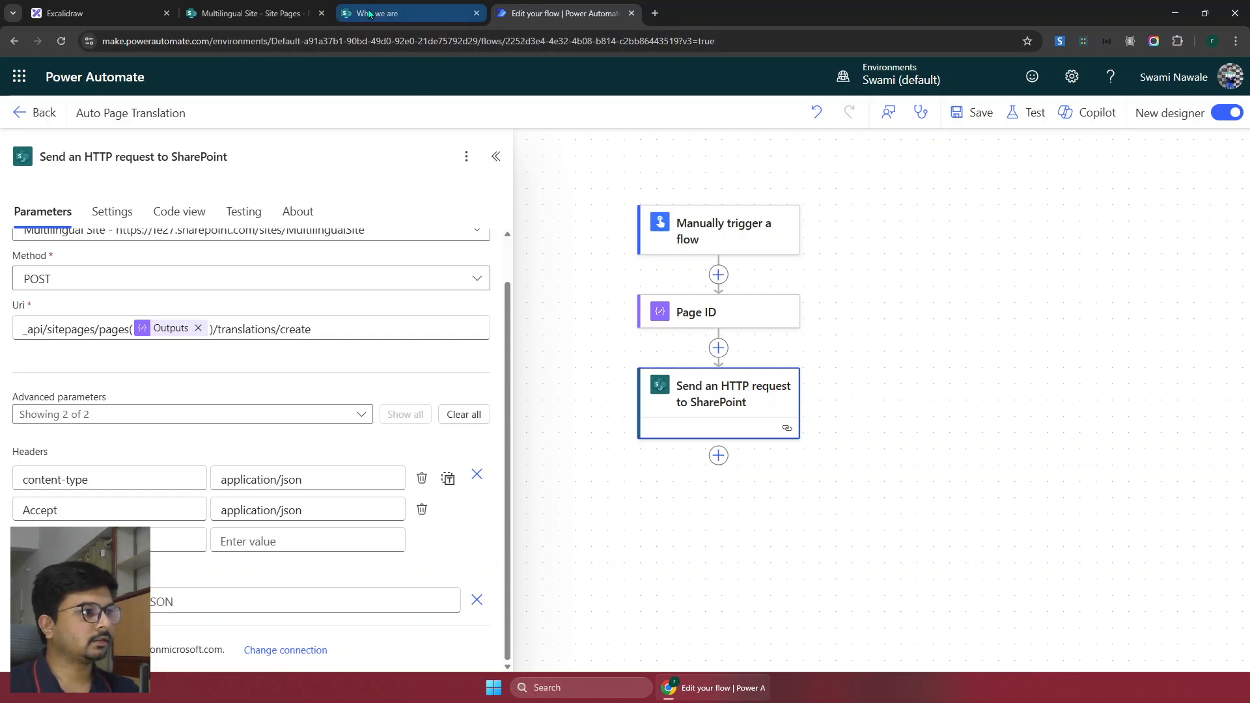
# Examine the create request's response preview and the request object in its payload on the Who we are page
pyautogui.click(276, 16)
pyautogui.click(417, 14)
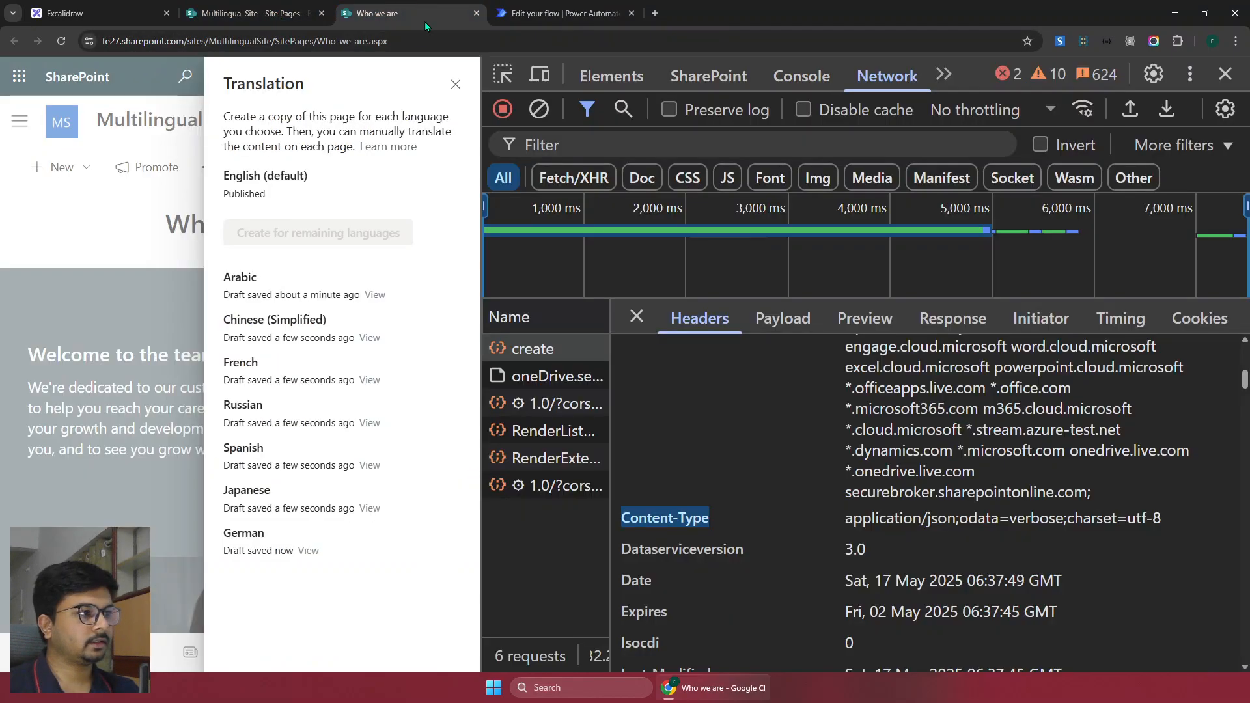
pyautogui.click(858, 322)
pyautogui.click(647, 377)
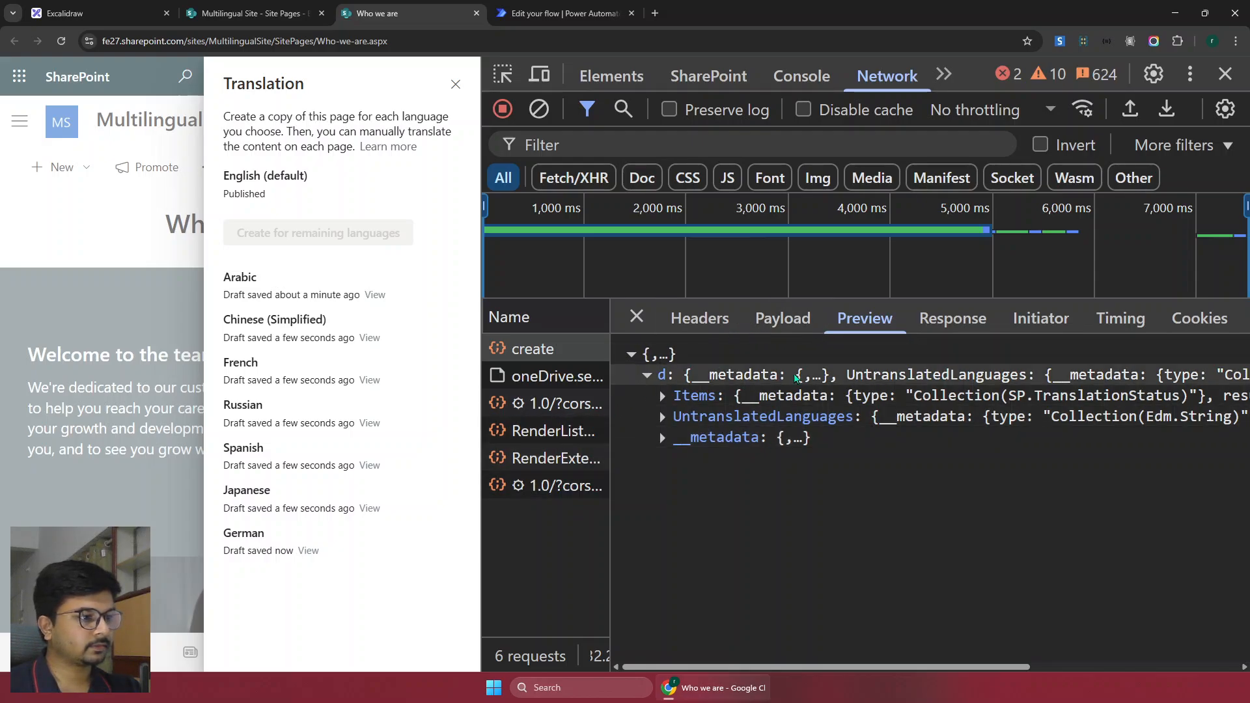
pyautogui.click(793, 375)
pyautogui.click(774, 375)
pyautogui.click(775, 394)
pyautogui.click(782, 318)
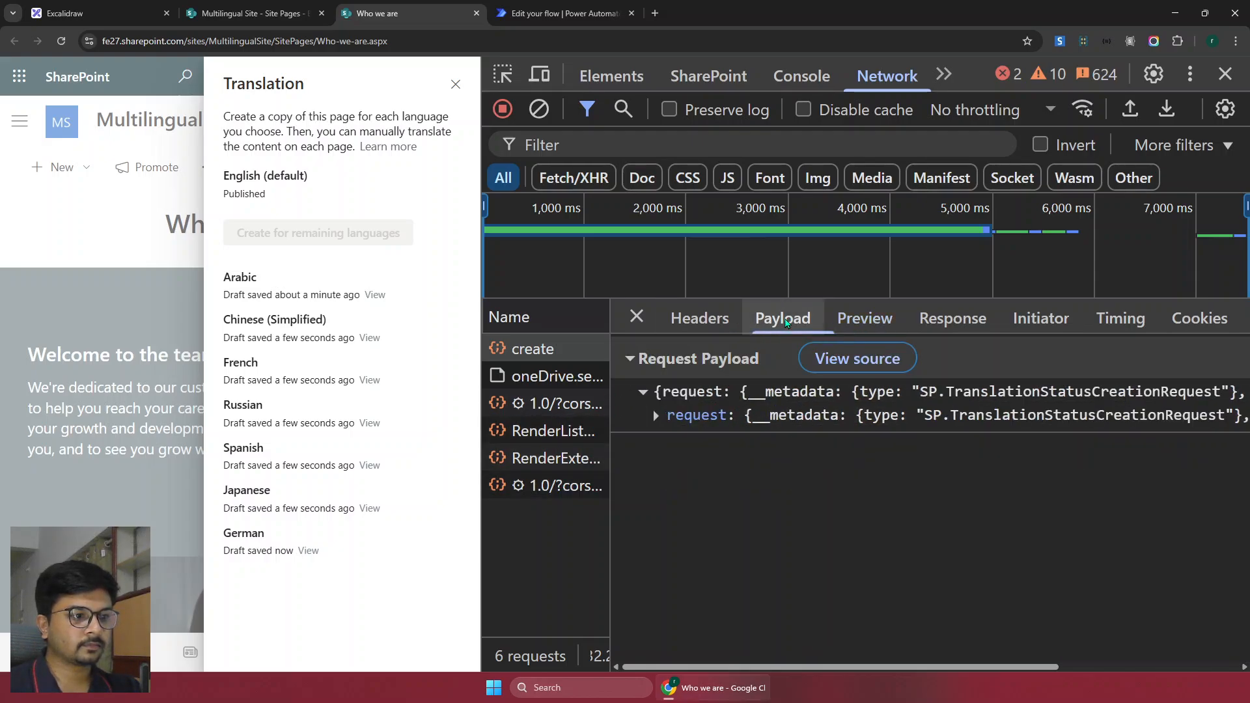
pyautogui.click(655, 417)
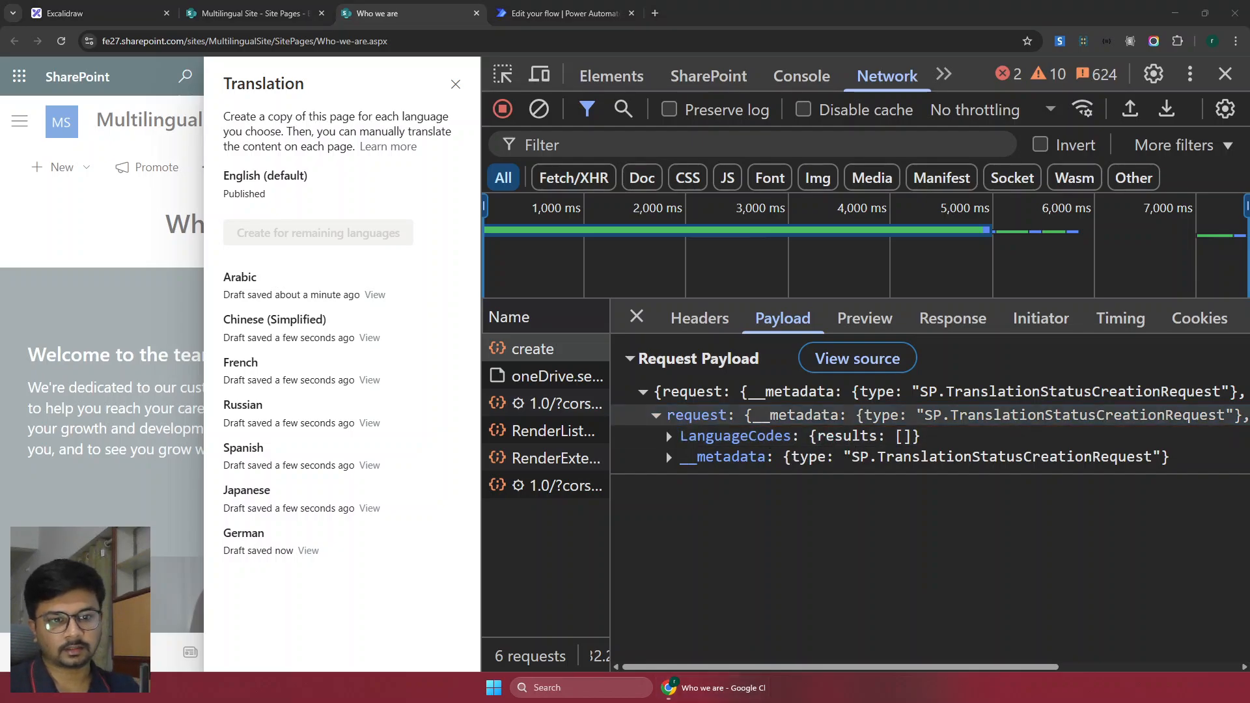
# In the Power Automate flow, start the HTTP request's body as a JSON object with a "request" property
pyautogui.click(559, 13)
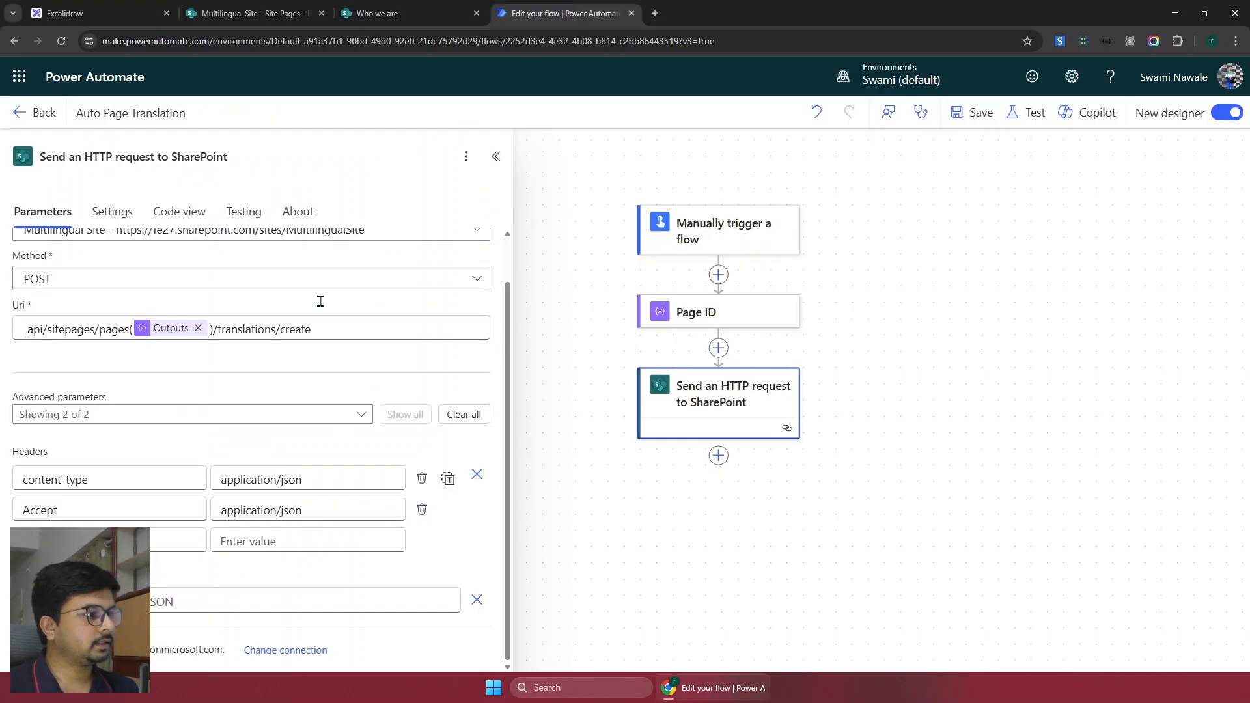
pyautogui.click(187, 591)
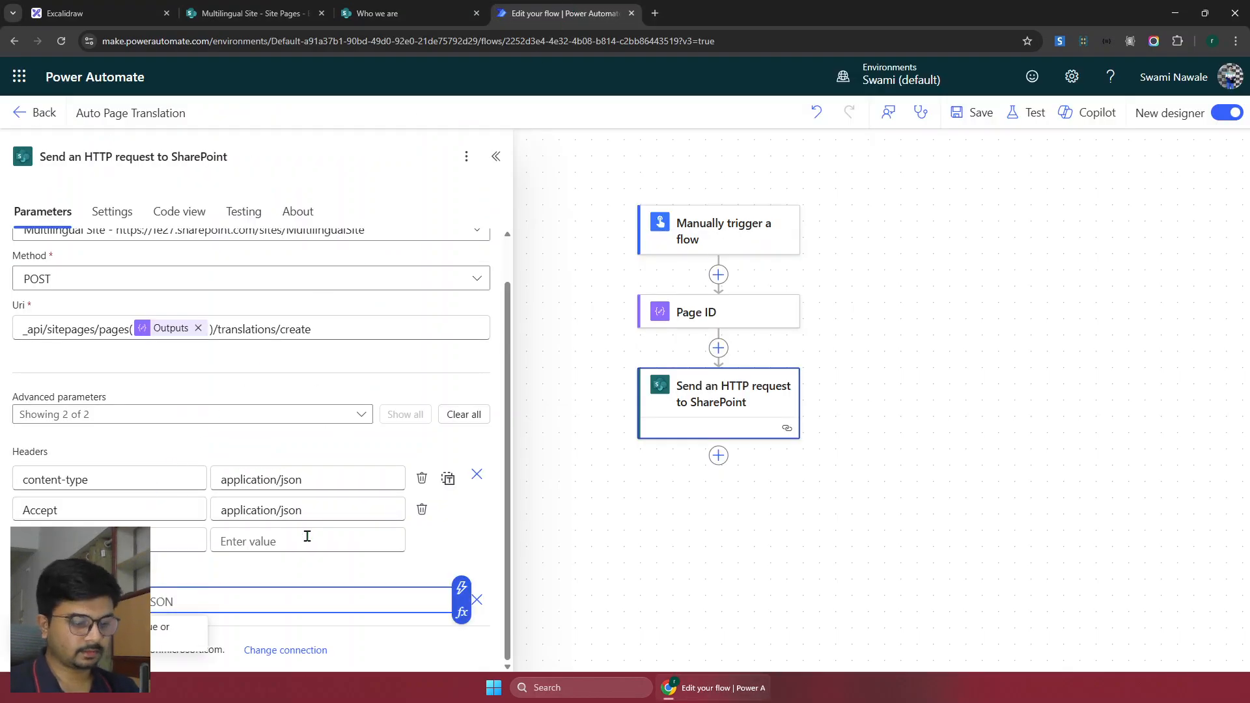
pyautogui.write('{')
pyautogui.press('Return')
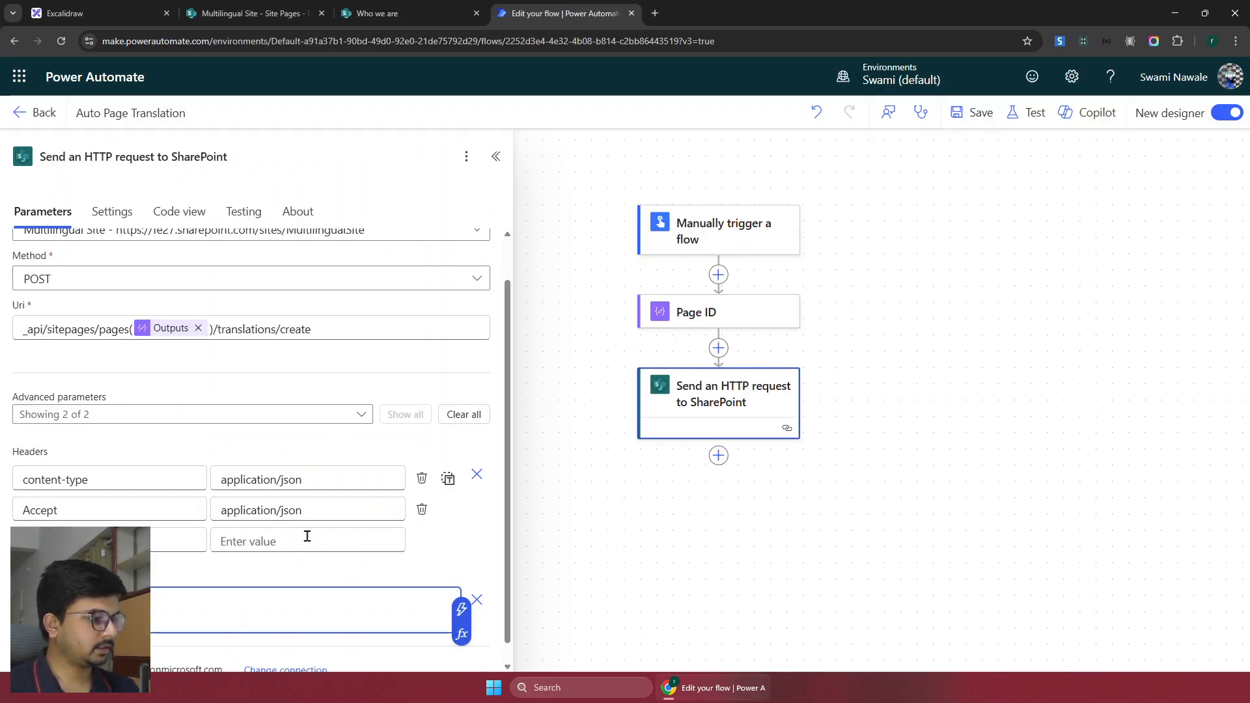
pyautogui.press('Return')
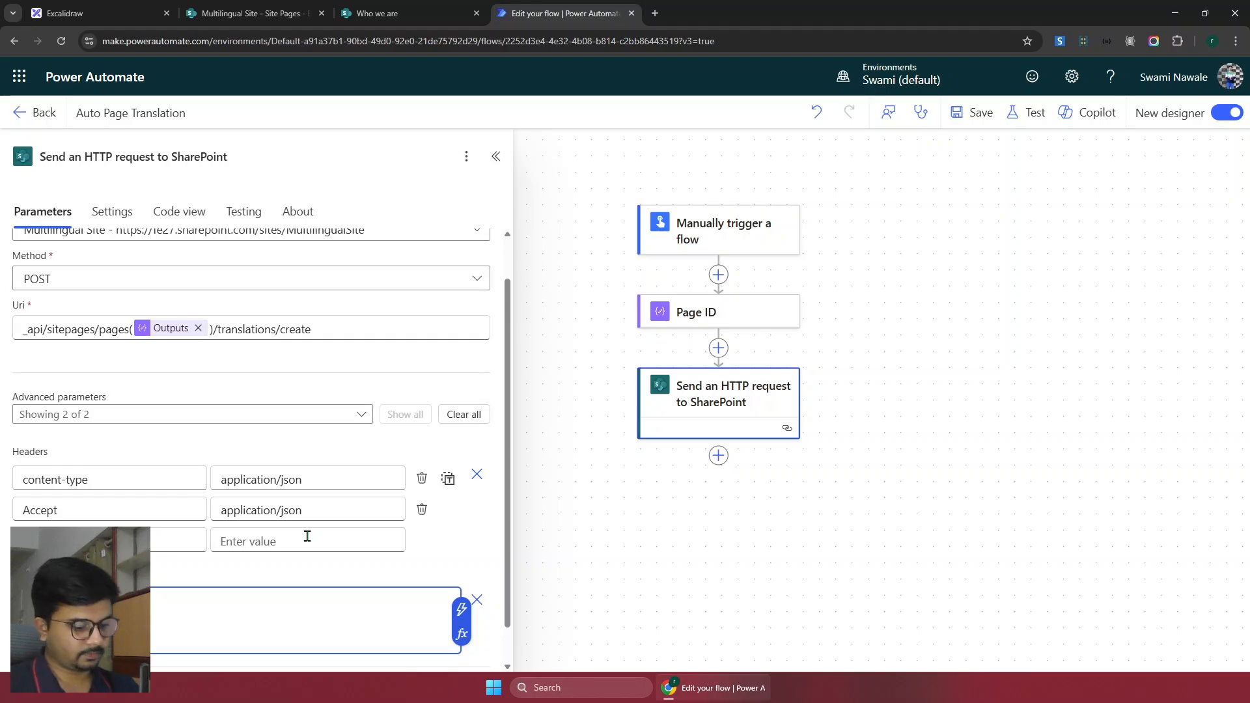
pyautogui.write('reque')
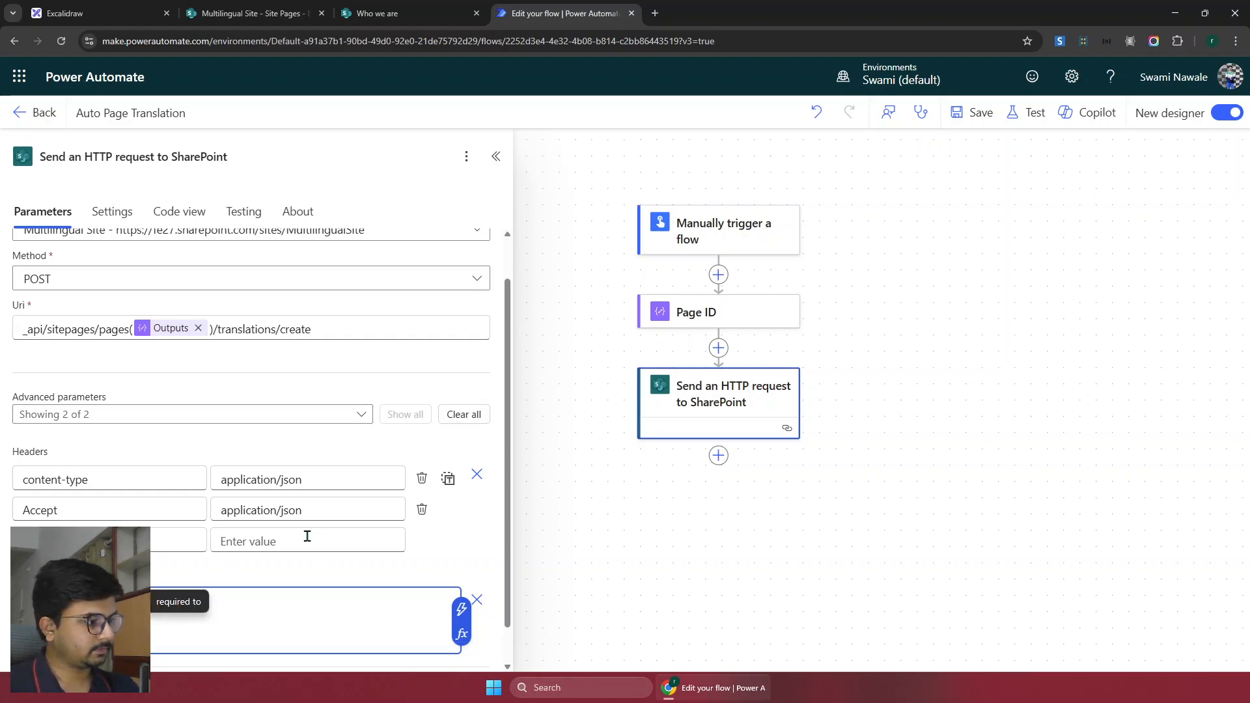
pyautogui.write('st')
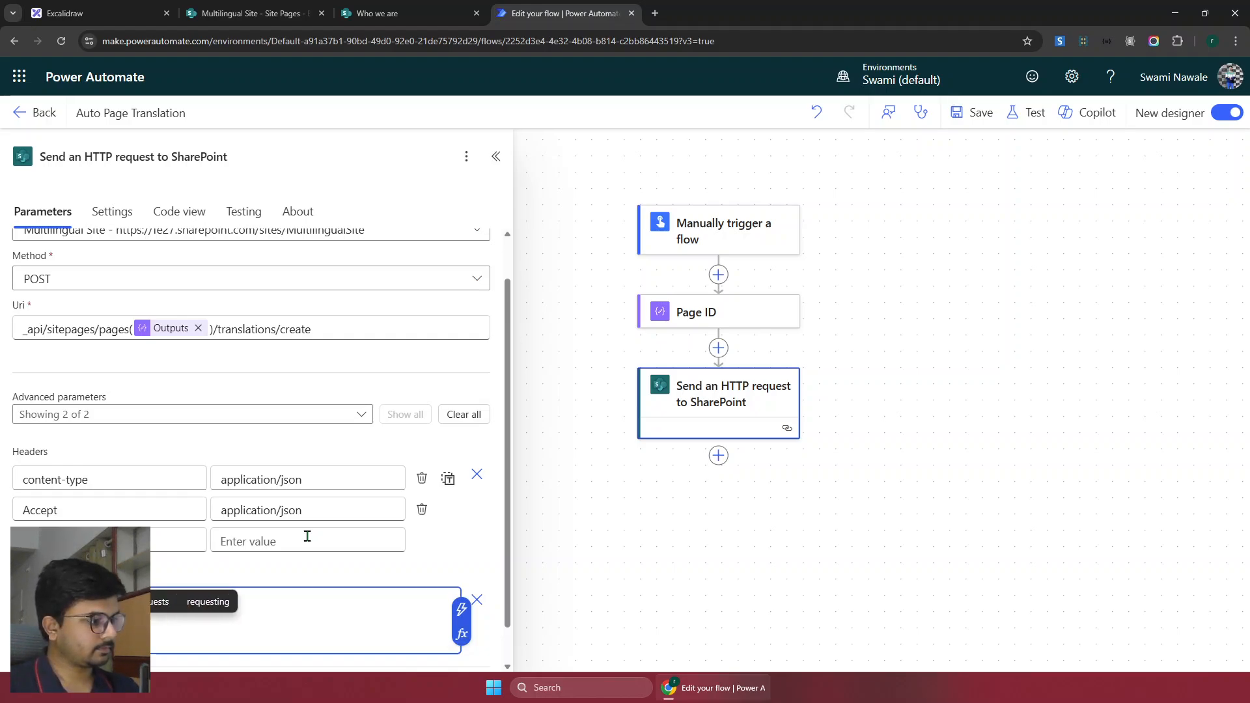
pyautogui.write('"')
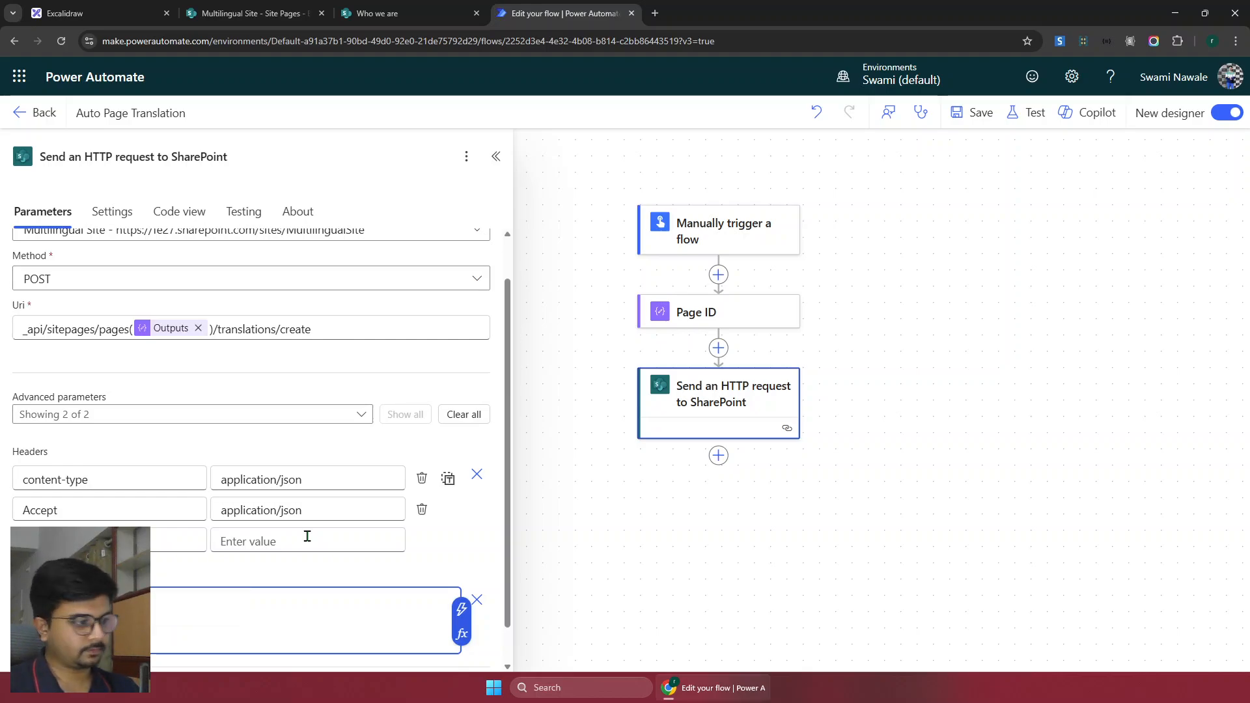
# Add a "LanguageCodes" property inside the body's request object and save the flow
pyautogui.press('Return')
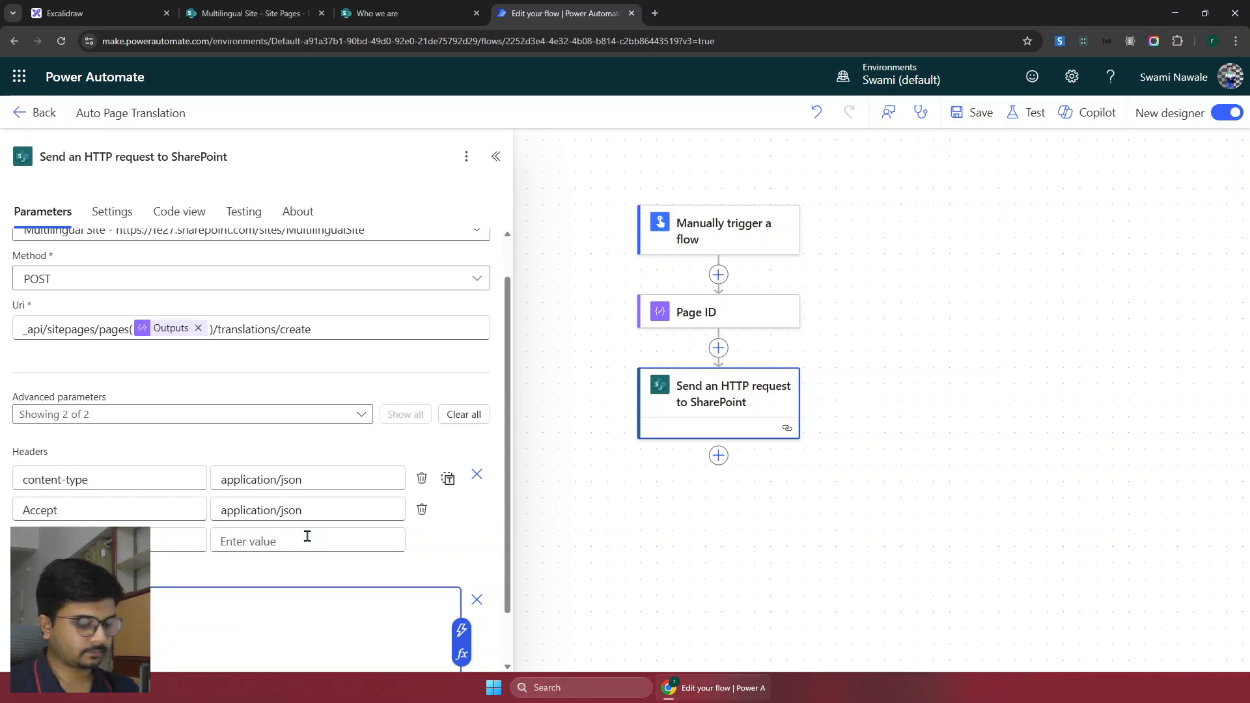
pyautogui.press('Up')
pyautogui.press('Return')
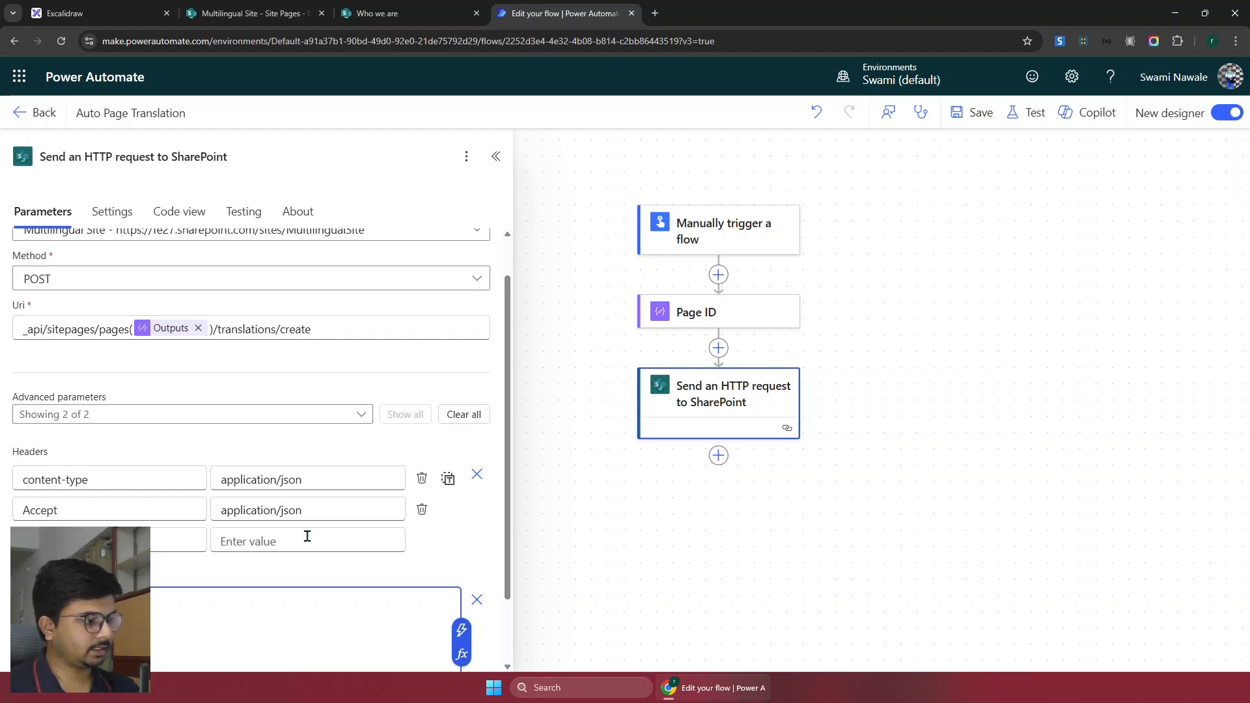
pyautogui.write('"Lang')
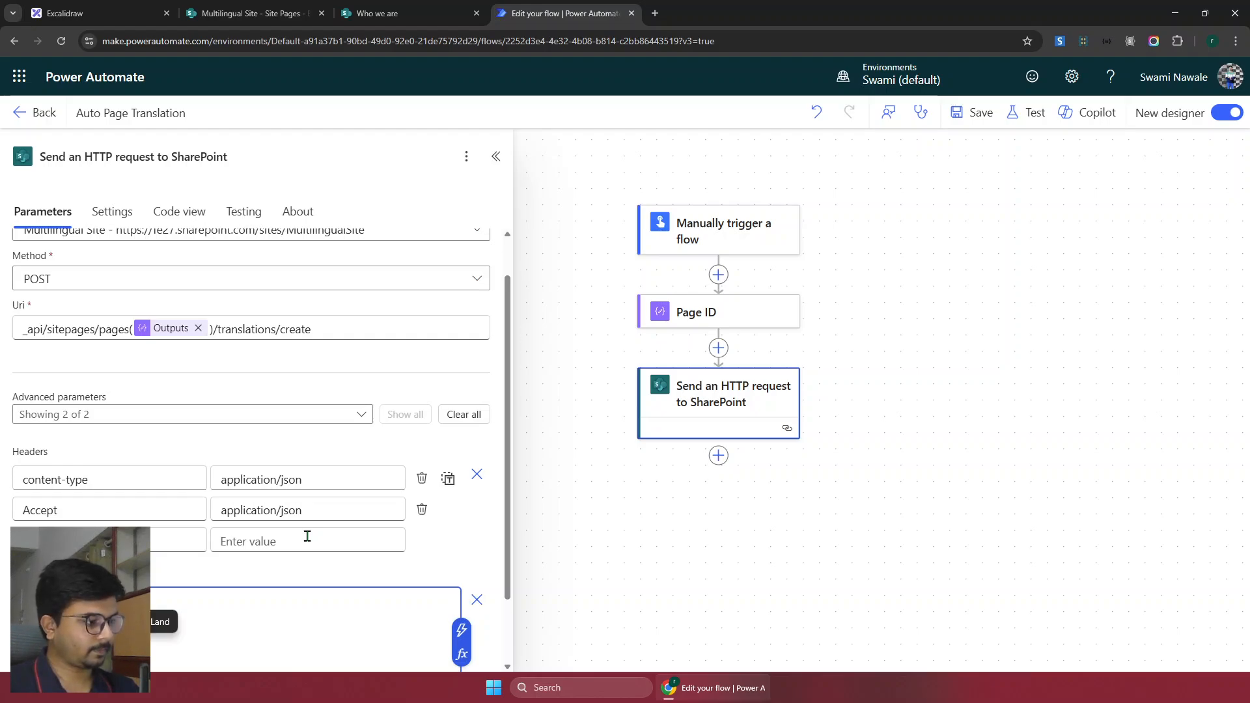
pyautogui.write('uage')
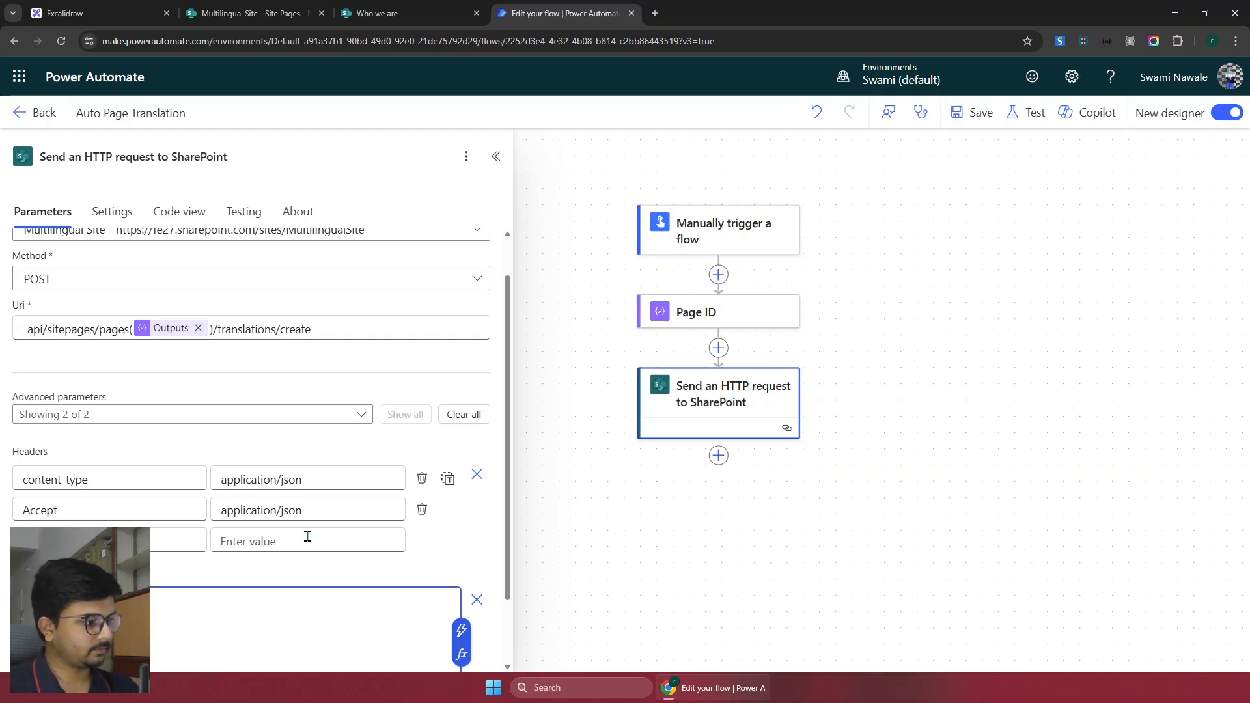
pyautogui.write('Codes')
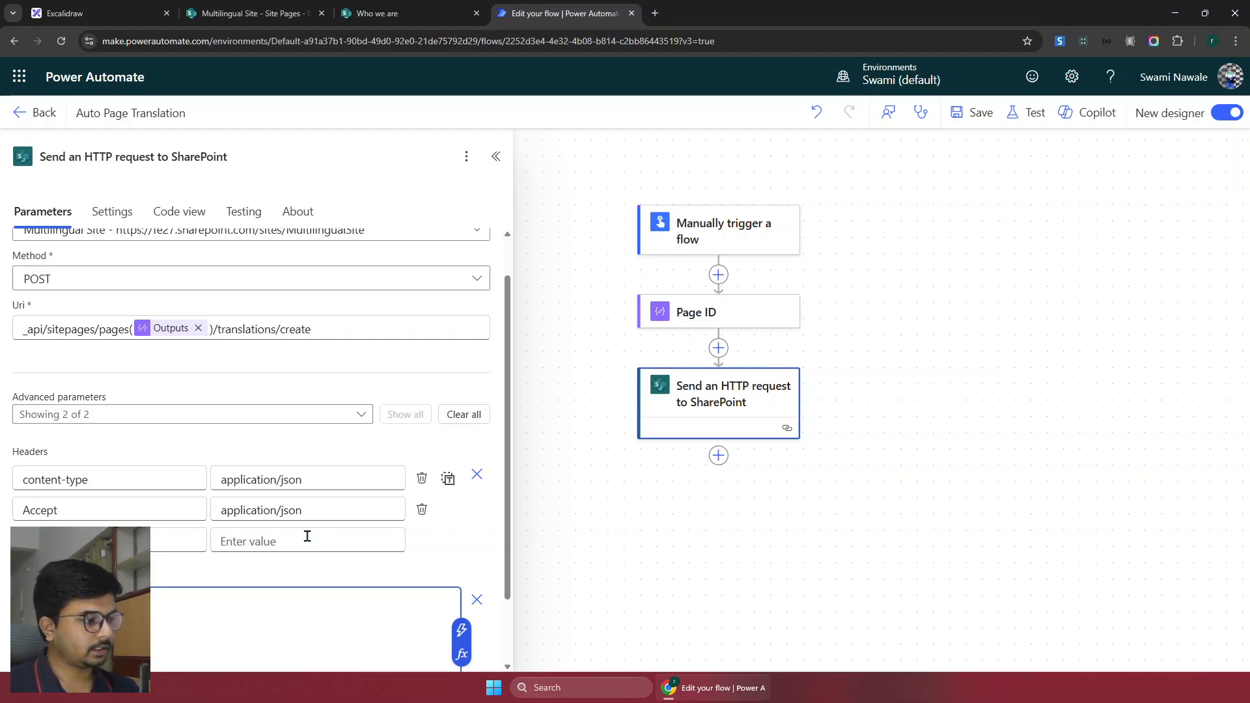
pyautogui.scroll(-1, 315, 498)
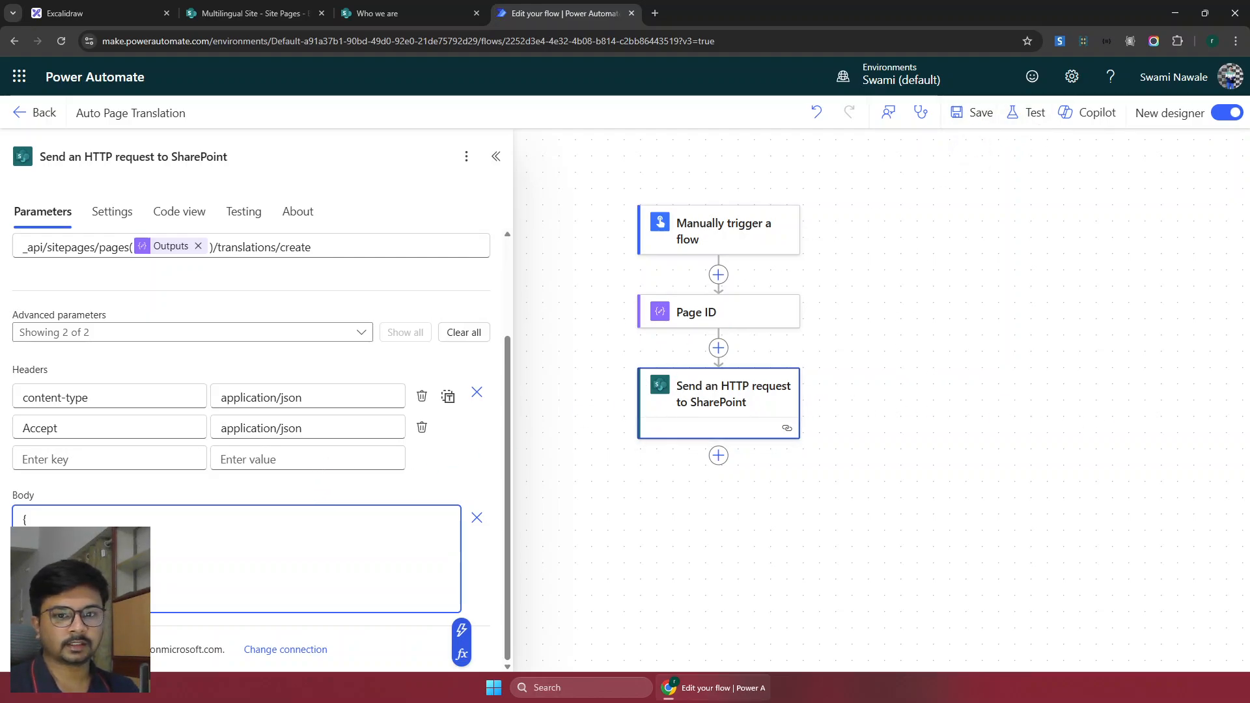
pyautogui.click(980, 112)
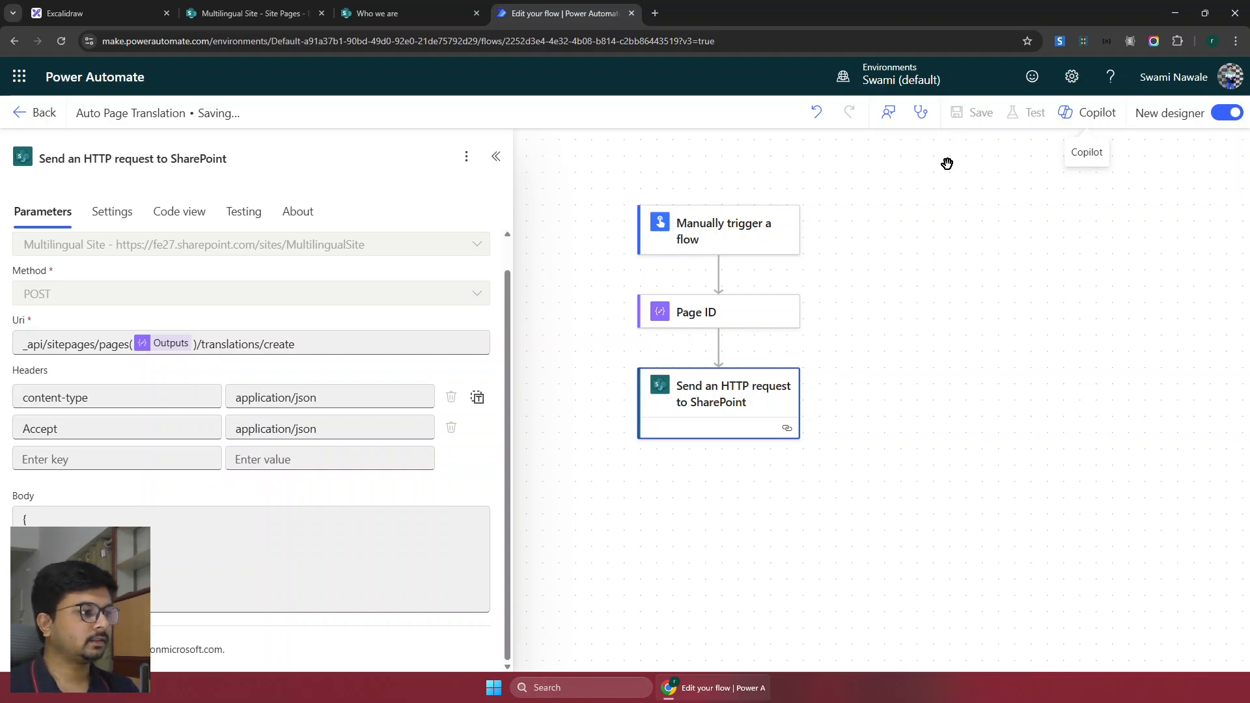
# Switch to the Who we are page, close the developer tools, reload it and view its available languages
pyautogui.scroll(-2, 914, 399)
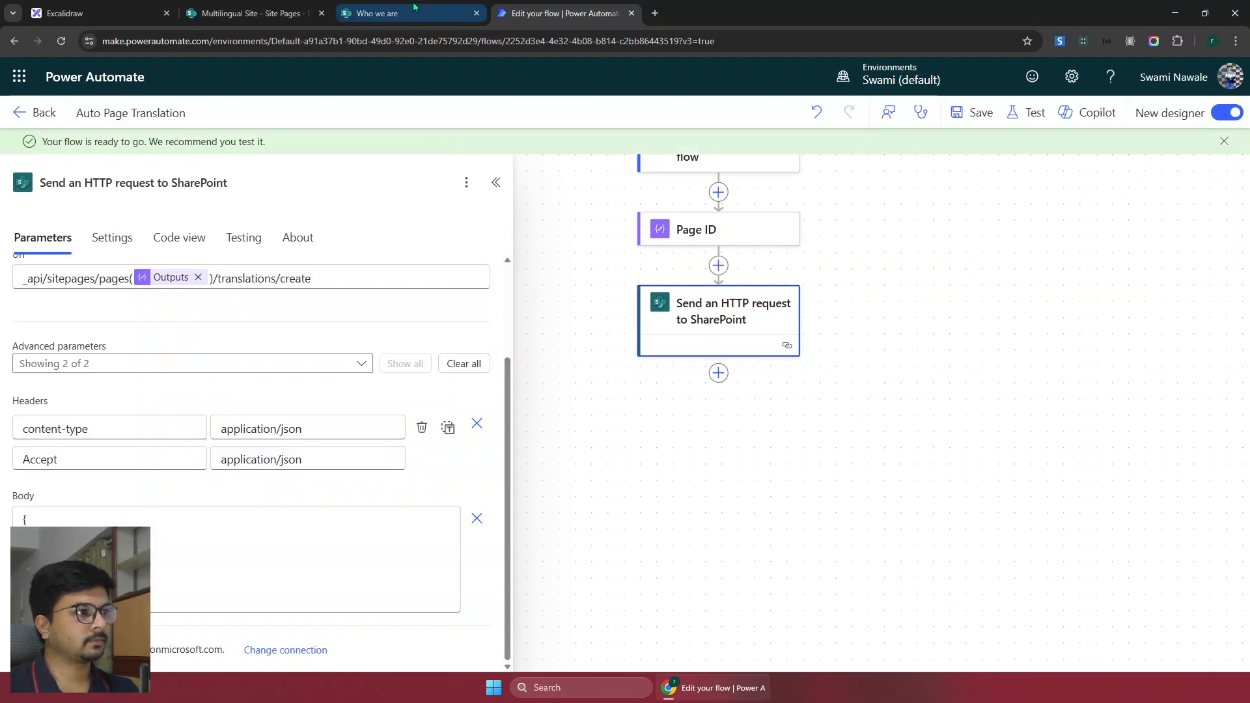
pyautogui.click(390, 13)
pyautogui.click(1224, 73)
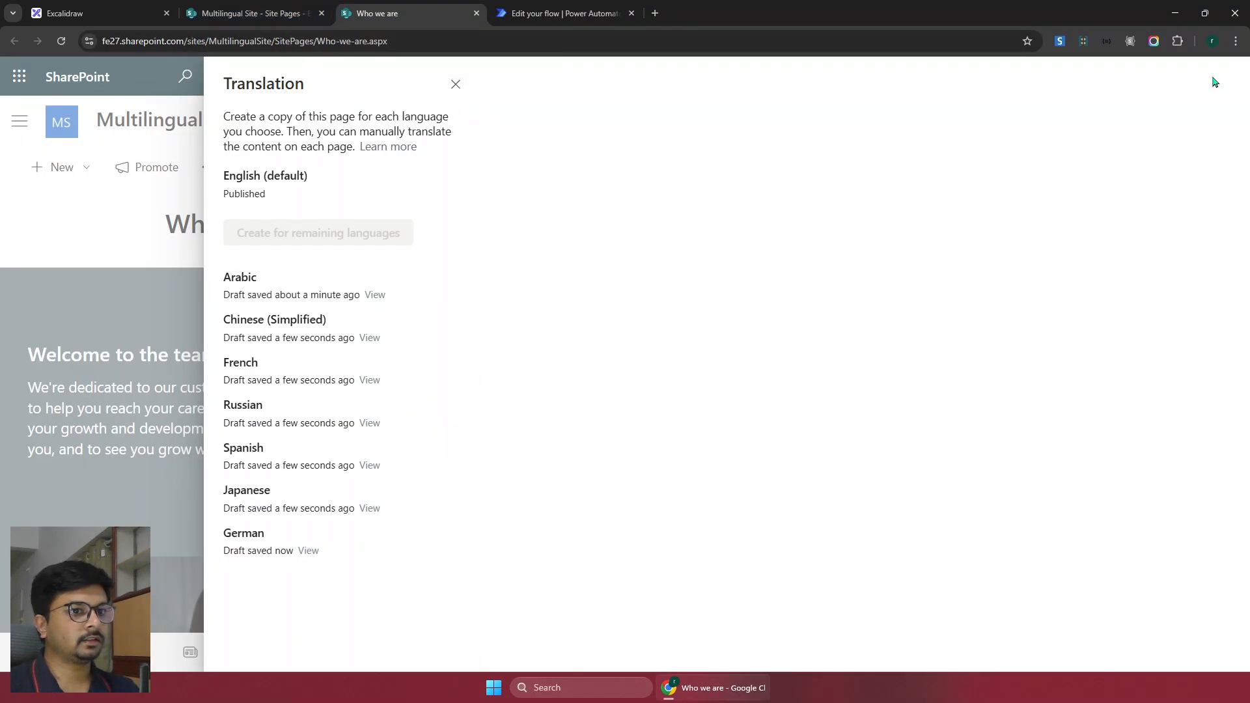
pyautogui.click(60, 41)
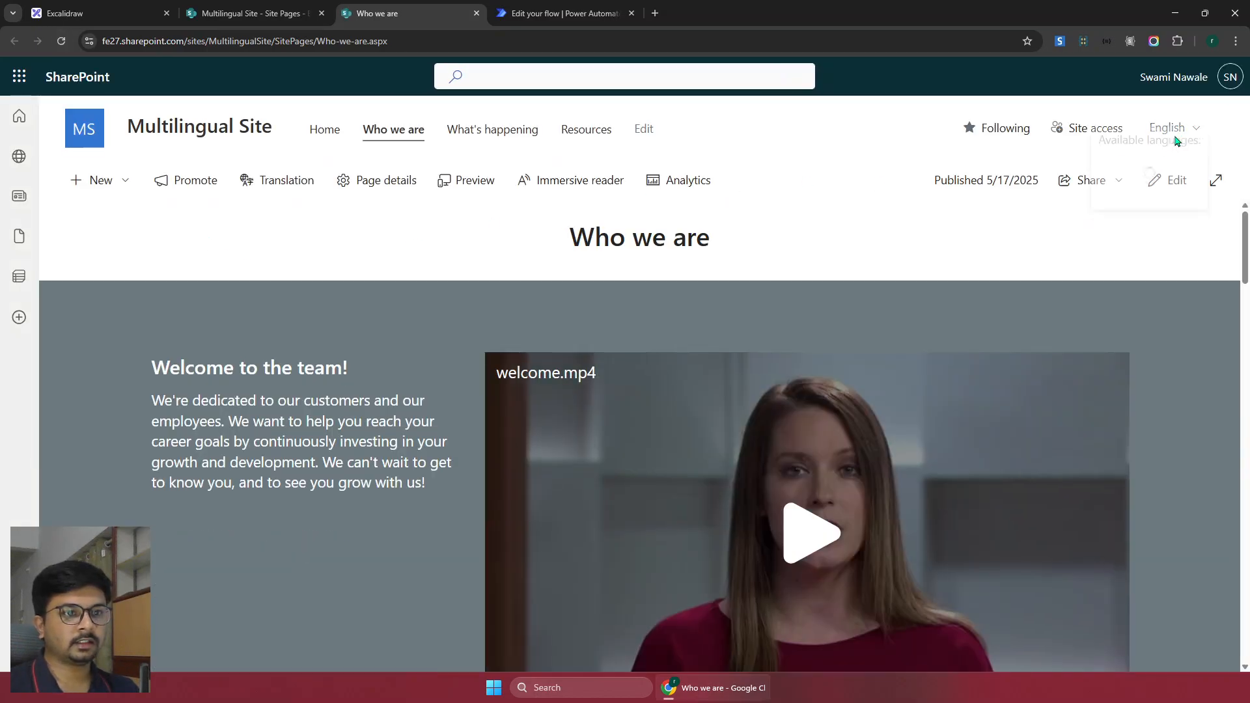
pyautogui.click(1168, 129)
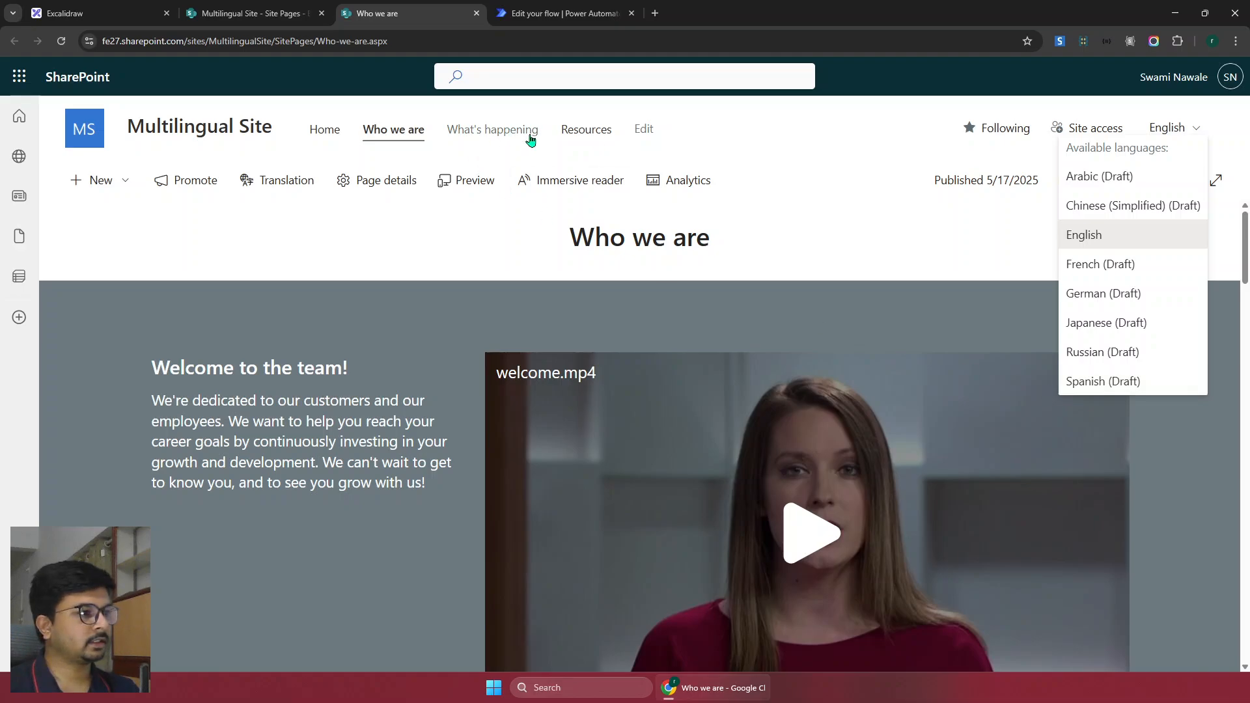
# Open Find-it.aspx from Site Pages, close the Who we are page, and check the opened page's available languages and list ID
pyautogui.click(288, 20)
pyautogui.click(223, 394)
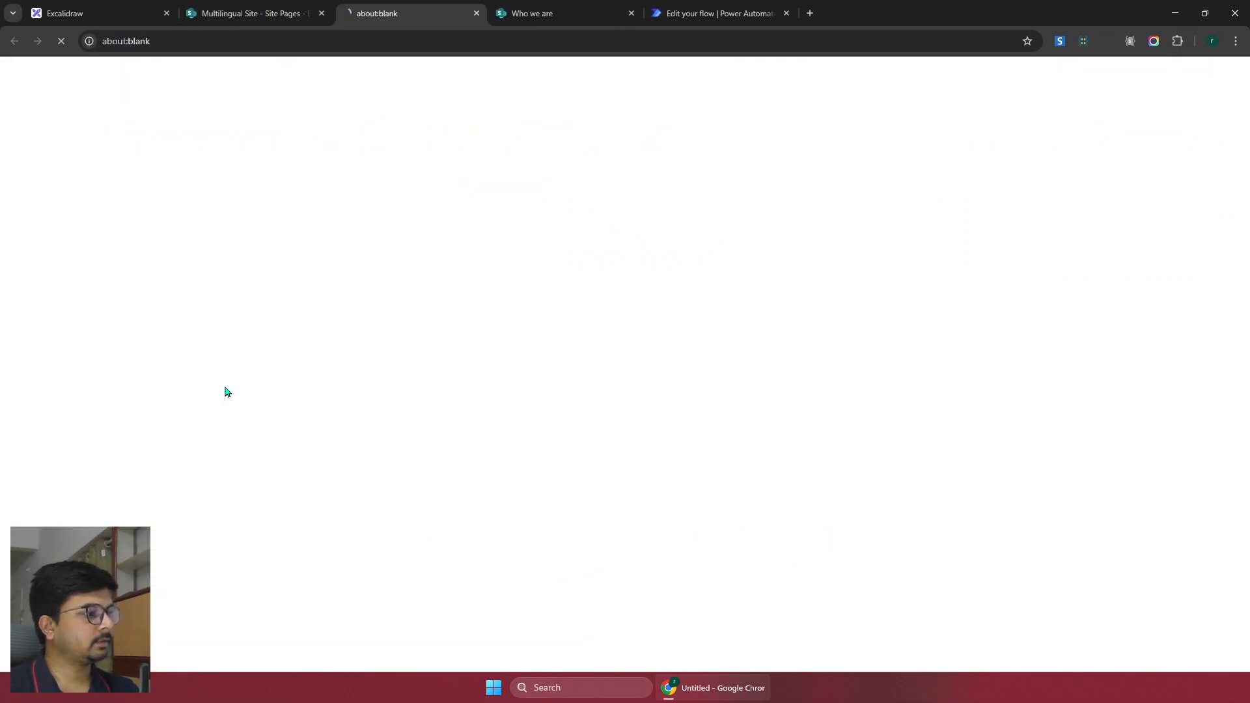
pyautogui.click(629, 15)
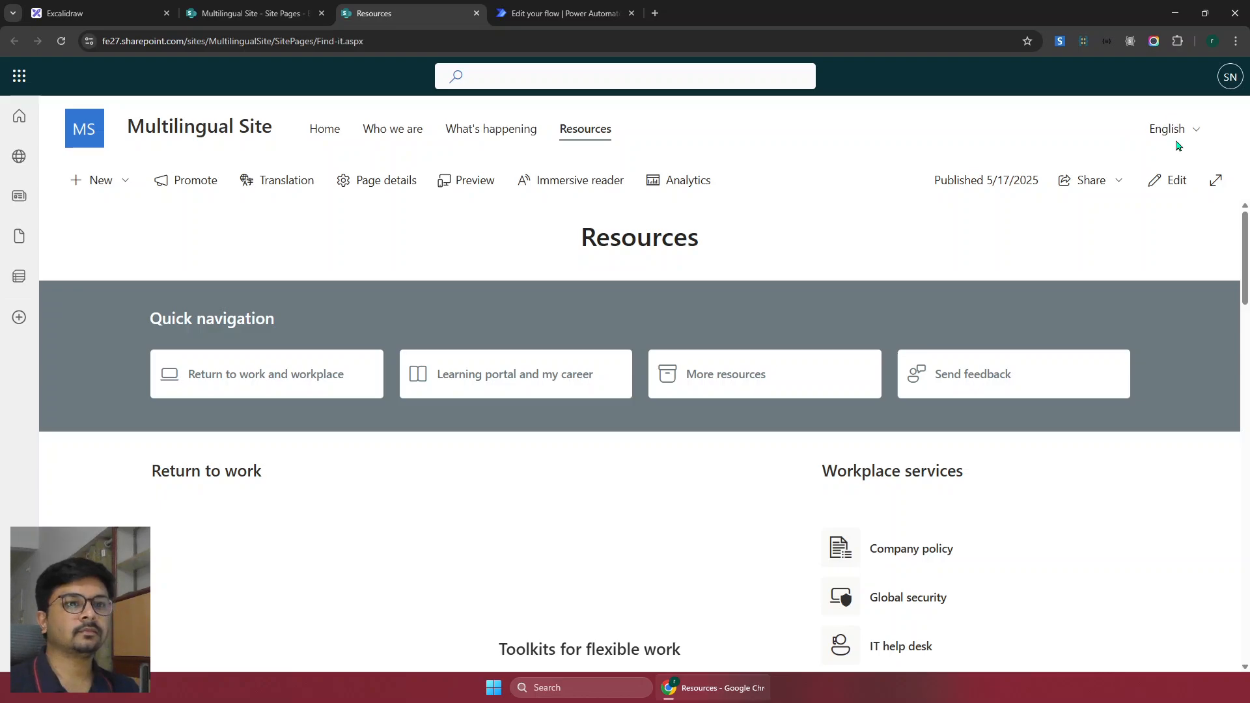
pyautogui.click(1171, 130)
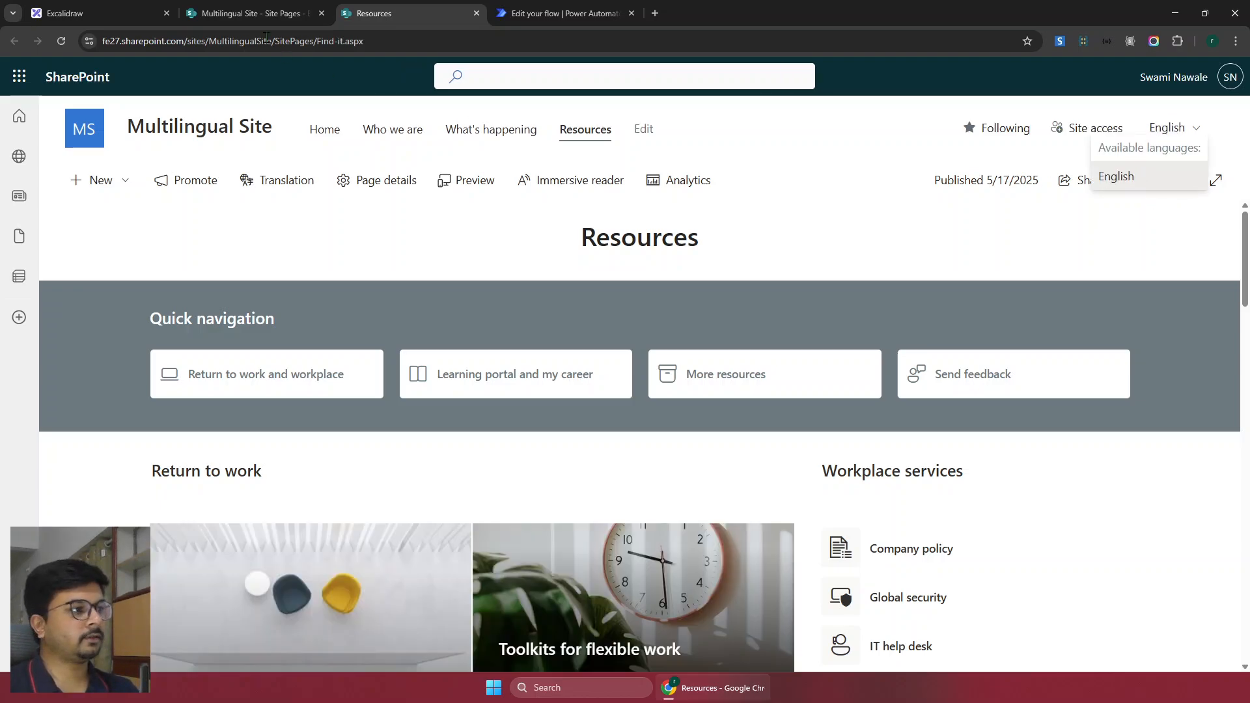
pyautogui.click(255, 13)
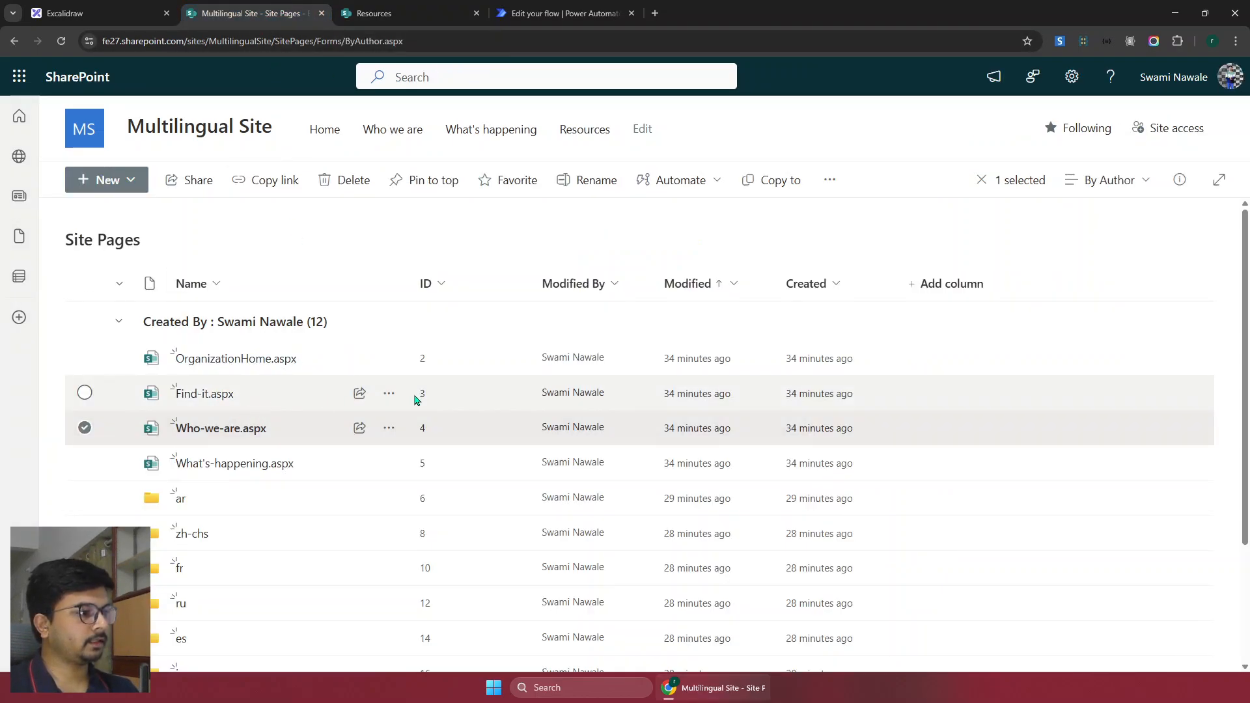
pyautogui.click(420, 399)
# Switch to the Power Automate flow and run a manual test with Page ID 3
pyautogui.click(563, 13)
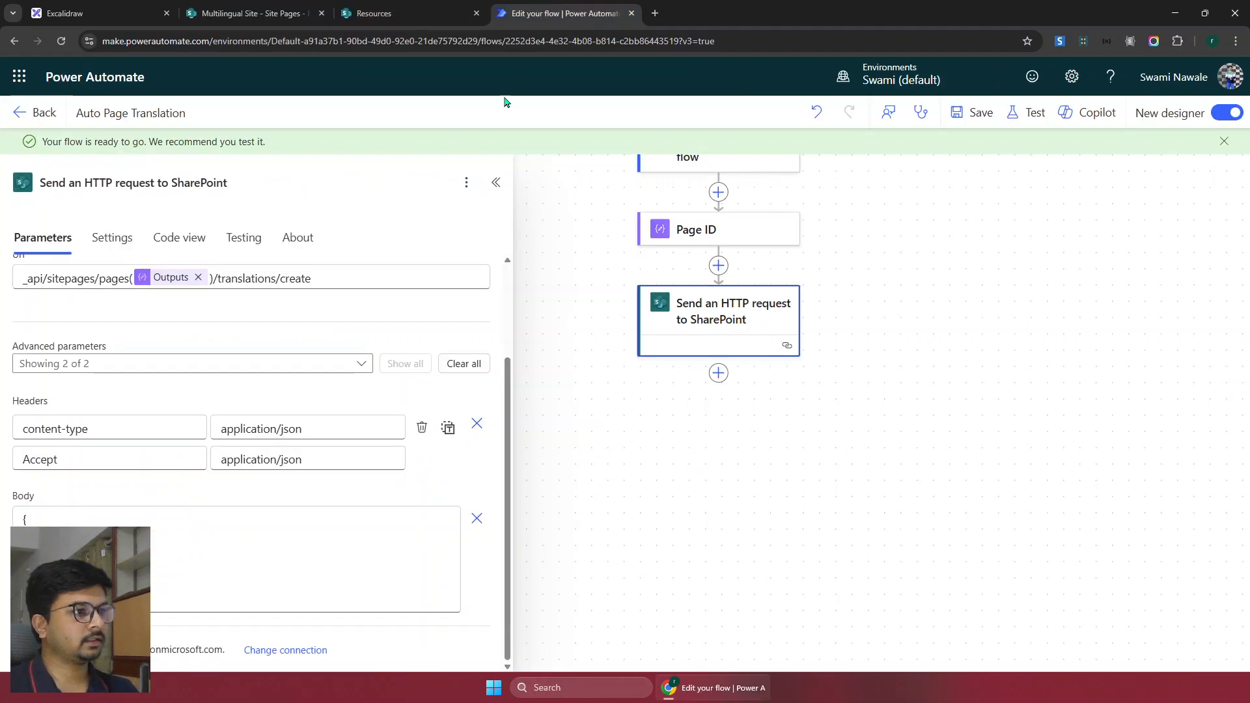
pyautogui.click(1035, 116)
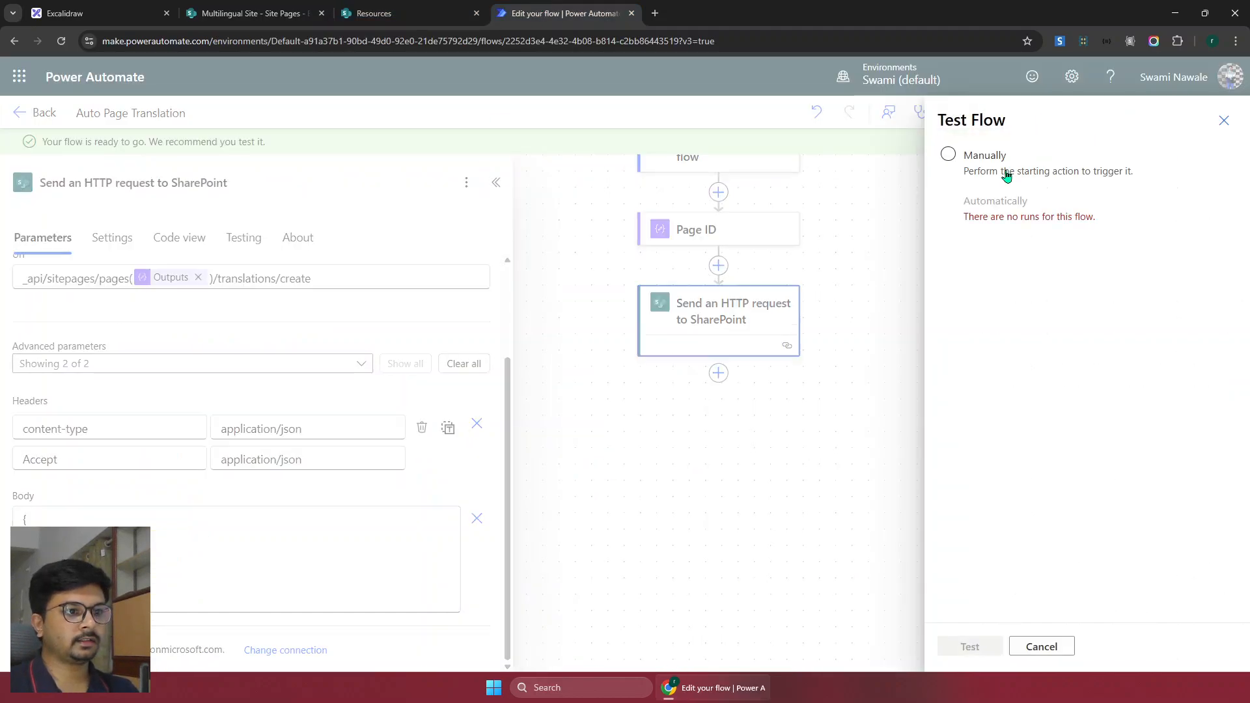
pyautogui.click(1004, 172)
pyautogui.click(970, 644)
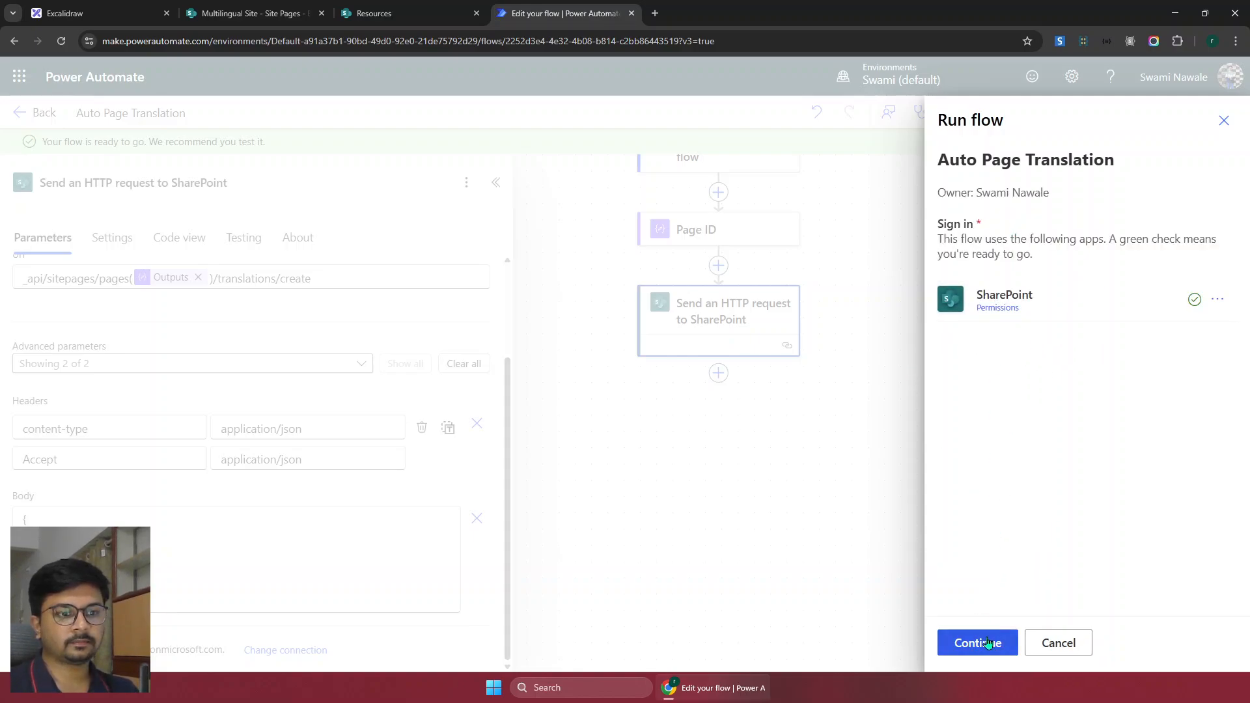
pyautogui.click(982, 648)
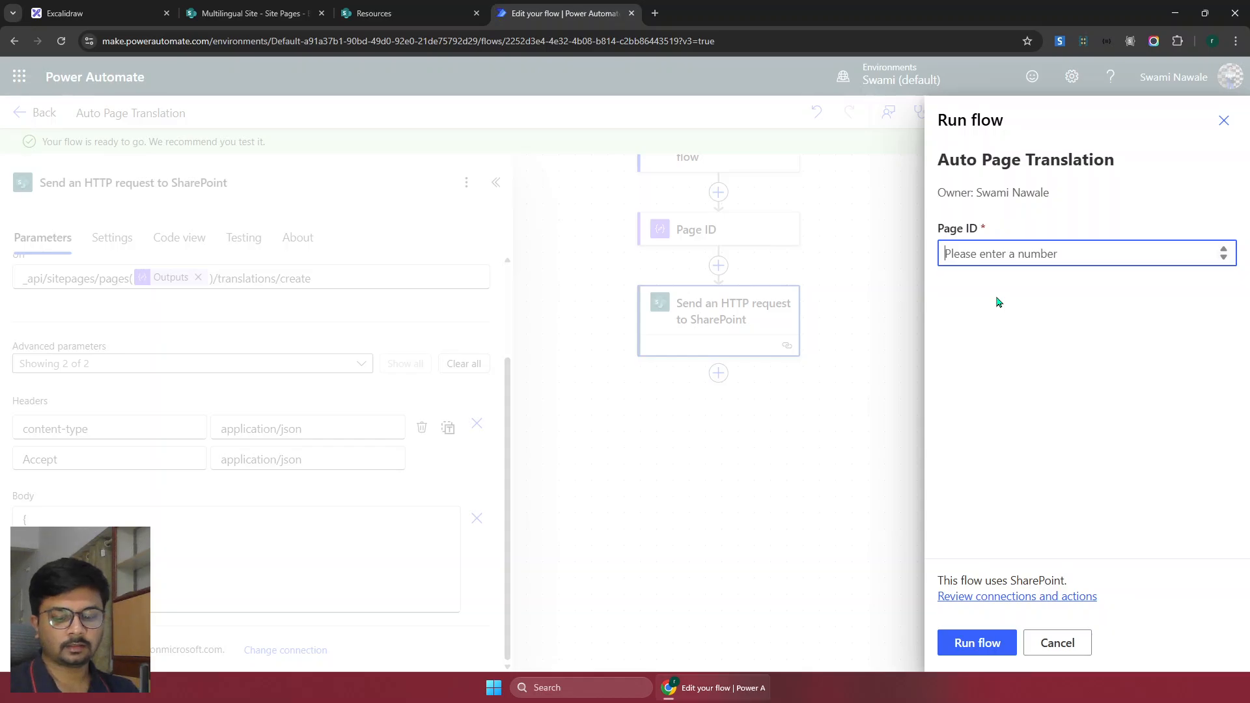
pyautogui.write('3')
pyautogui.click(982, 643)
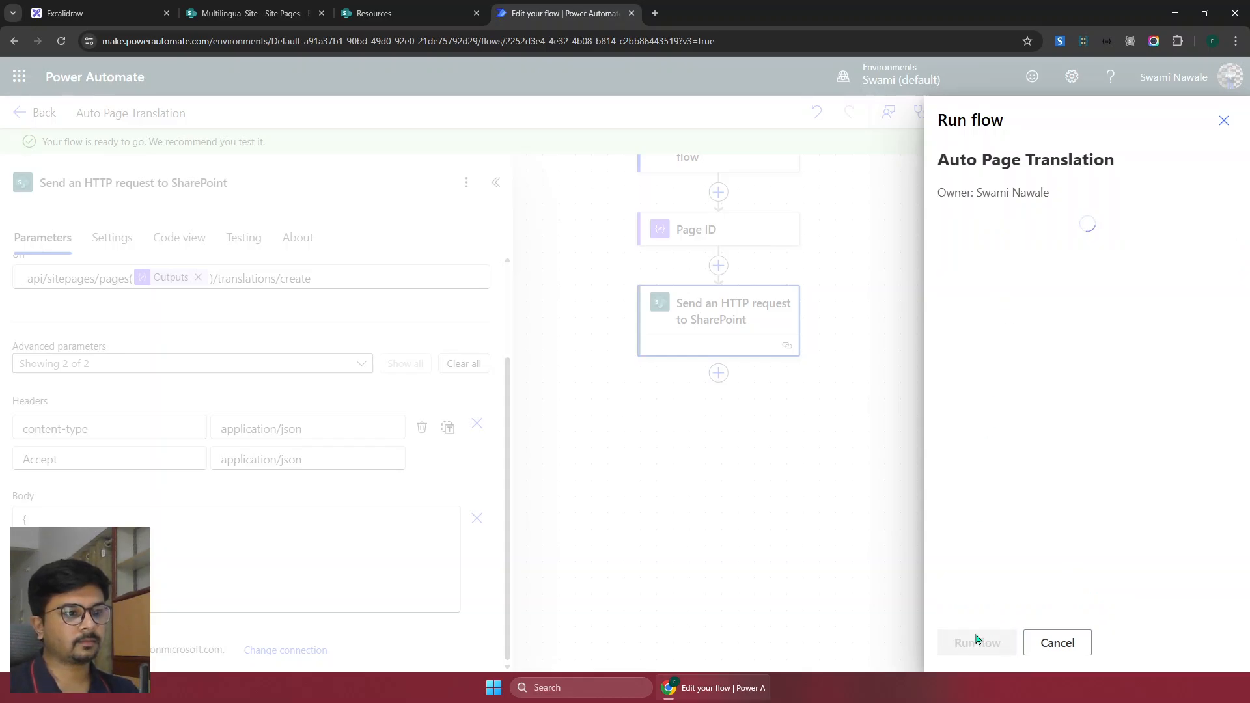
pyautogui.click(990, 637)
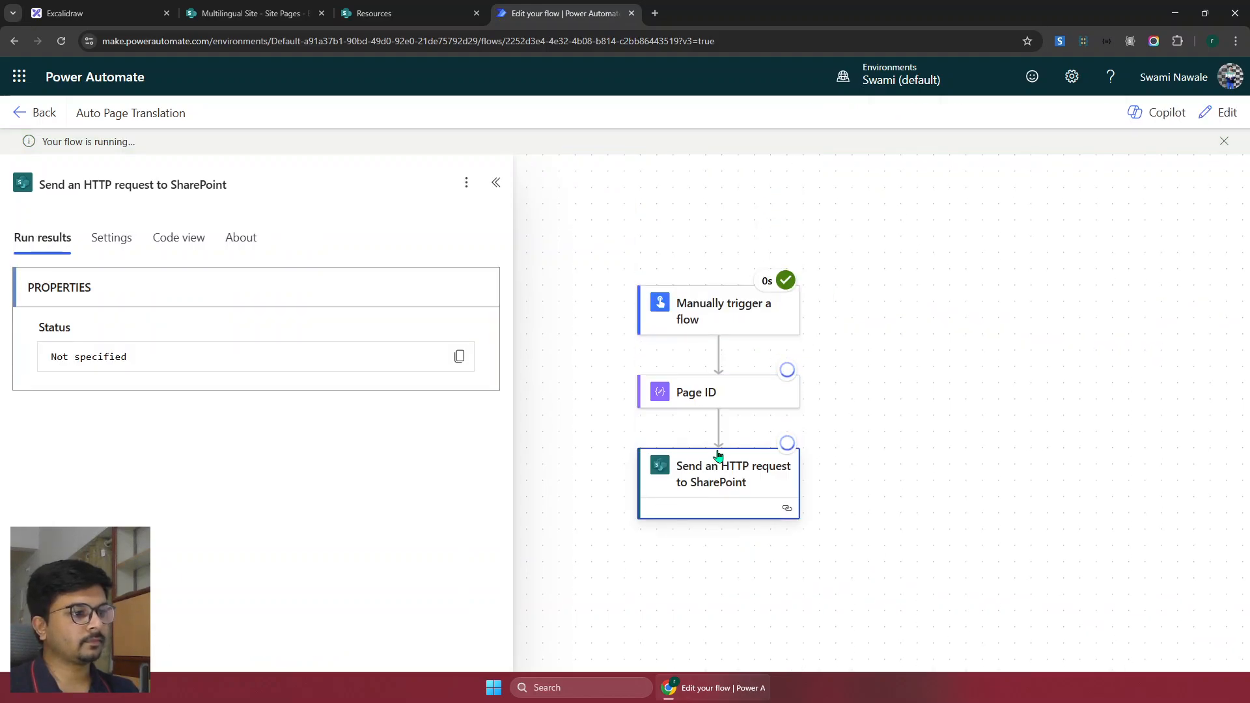
# Examine the run results of the Send an HTTP request to SharePoint action, including its output status code
pyautogui.scroll(-3, 843, 448)
pyautogui.scroll(2, 843, 449)
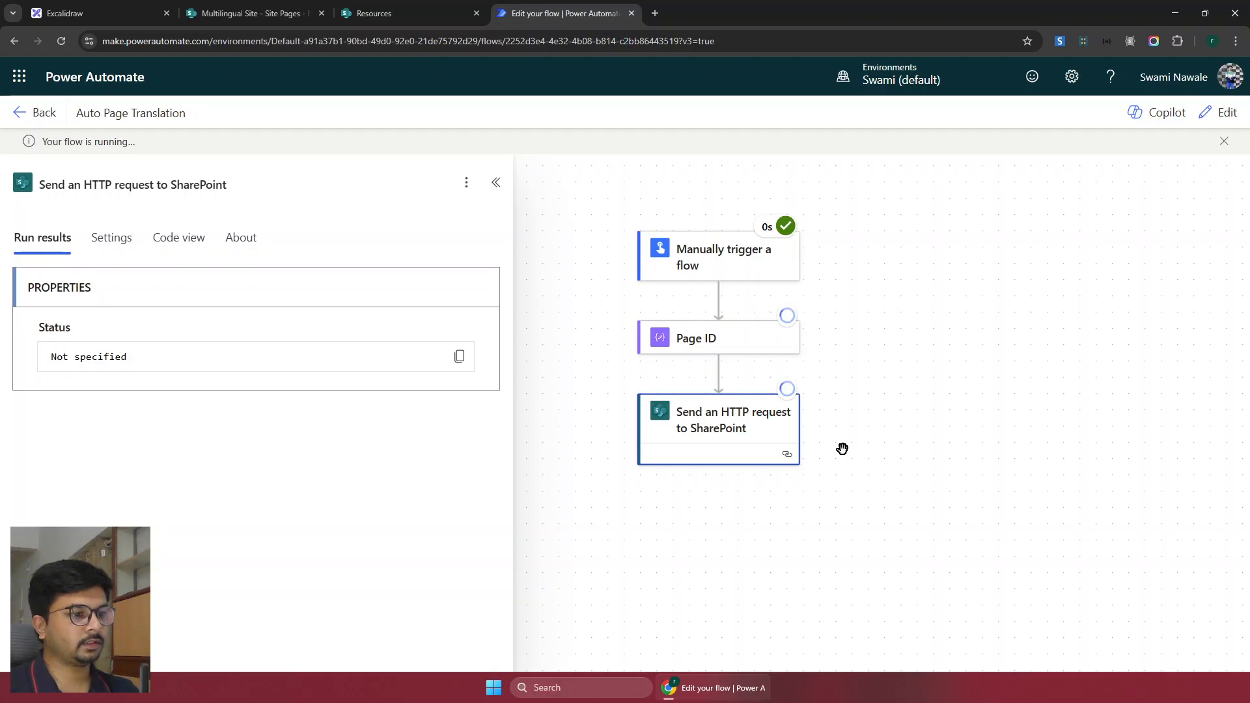
pyautogui.click(691, 345)
pyautogui.click(700, 448)
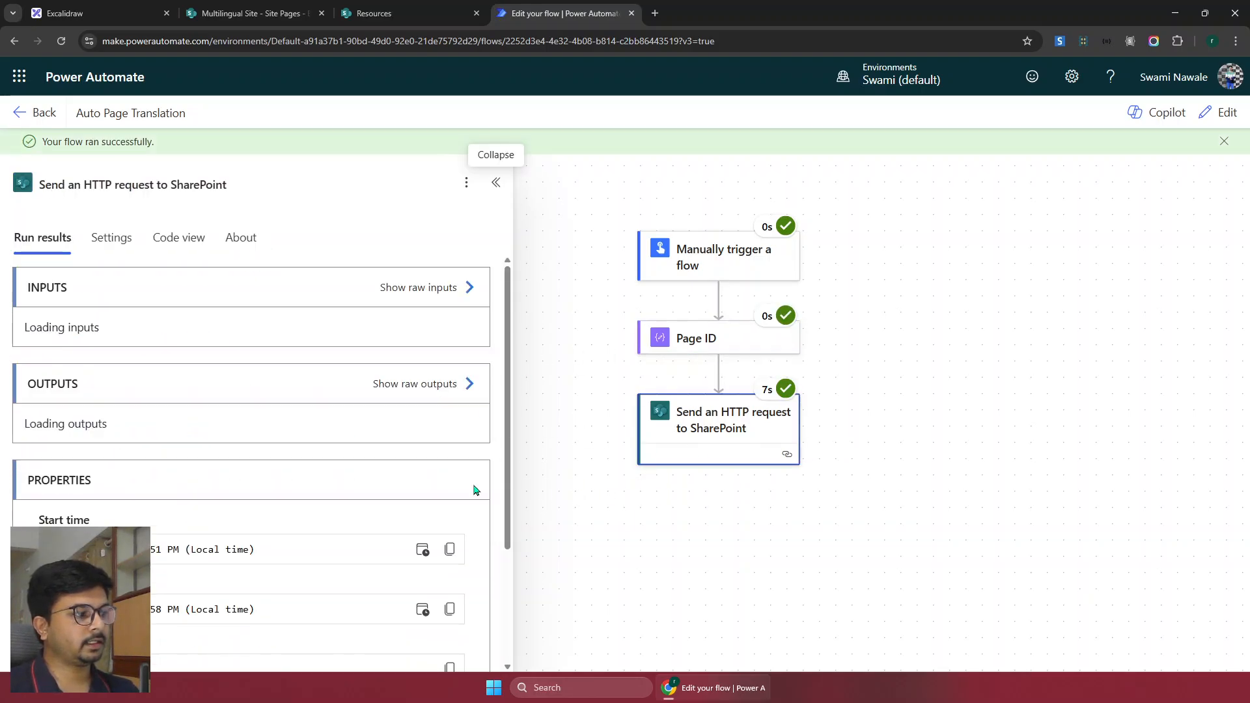
pyautogui.scroll(-5, 474, 490)
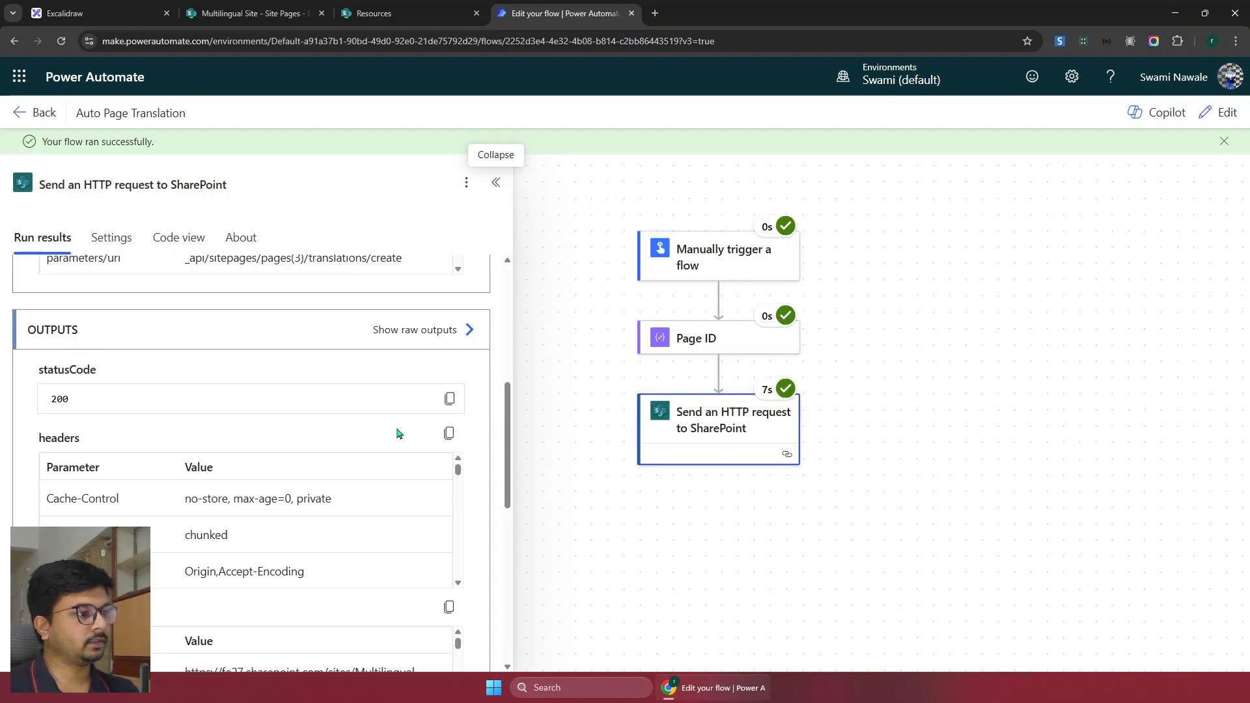
pyautogui.doubleClick(57, 400)
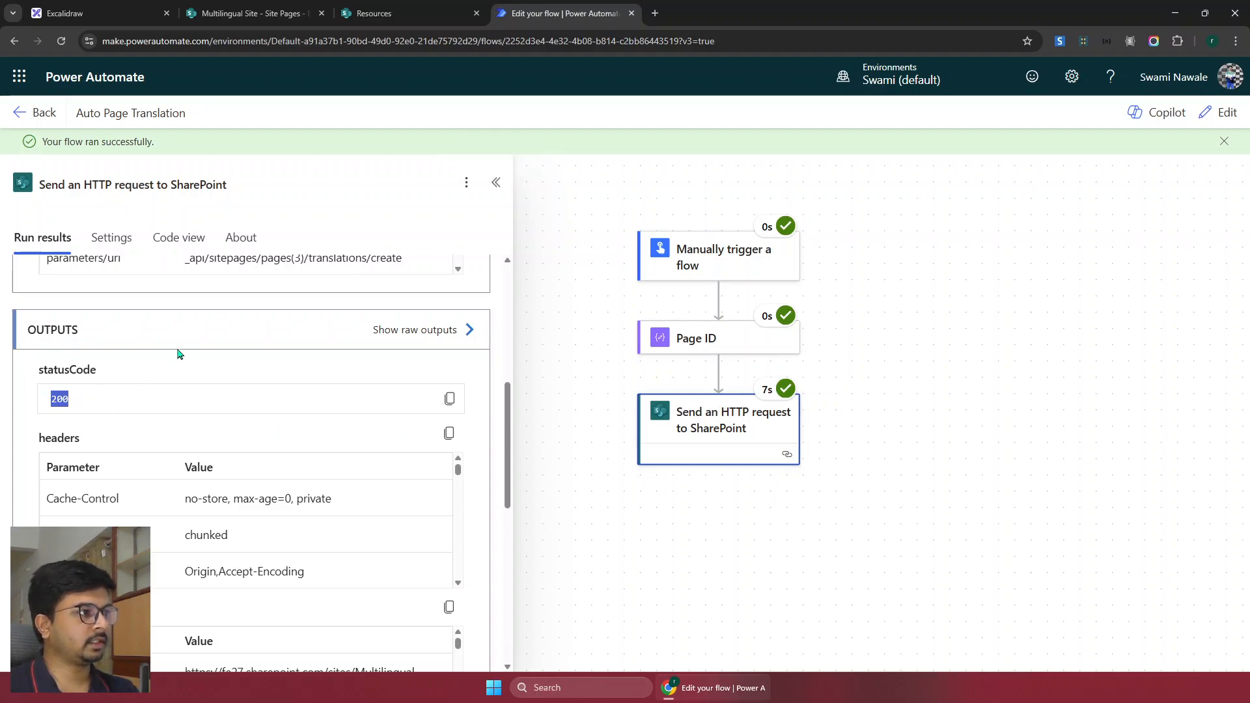
# Switch to the Resources page, reload it and view its available languages
pyautogui.click(403, 12)
pyautogui.click(280, 12)
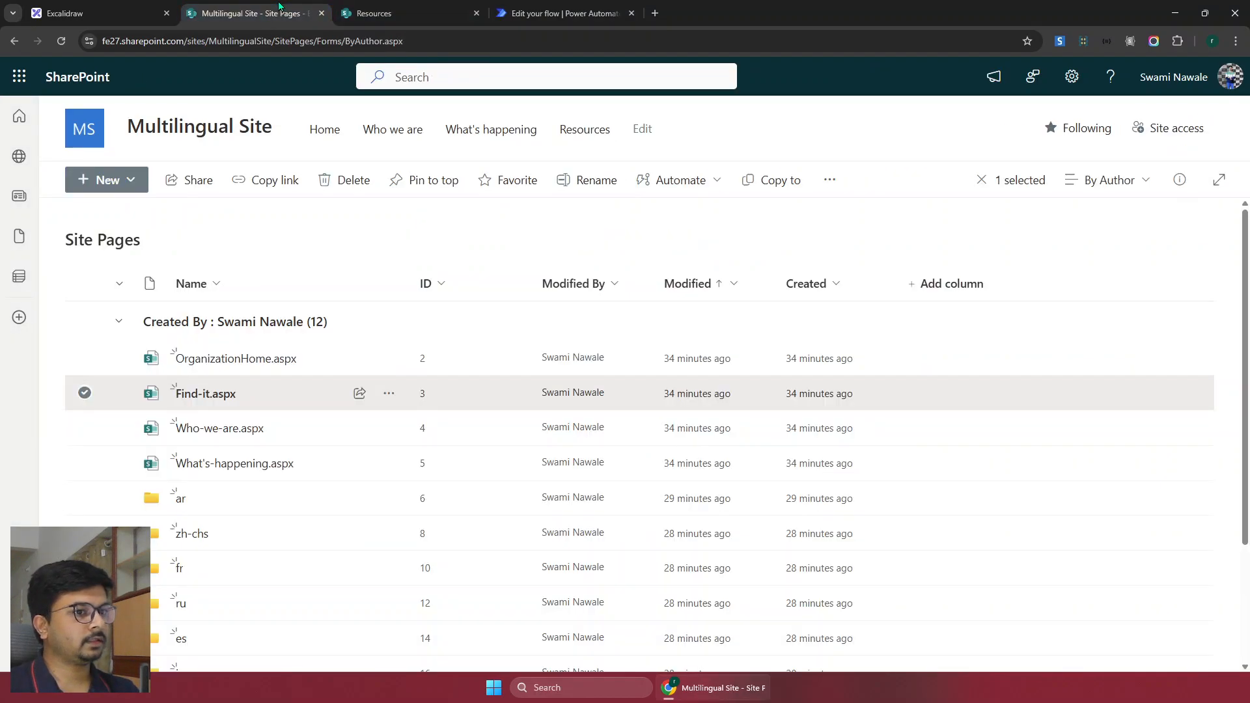
pyautogui.click(426, 13)
pyautogui.click(1160, 133)
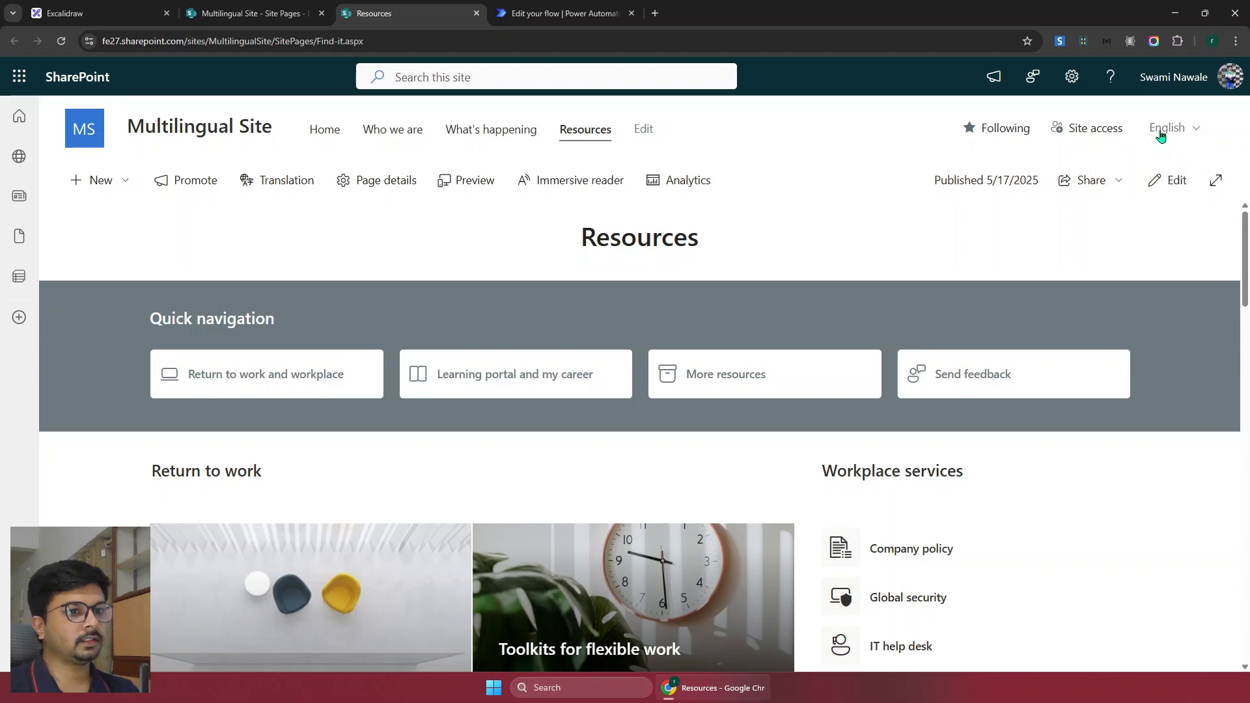
pyautogui.click(1159, 136)
pyautogui.click(62, 44)
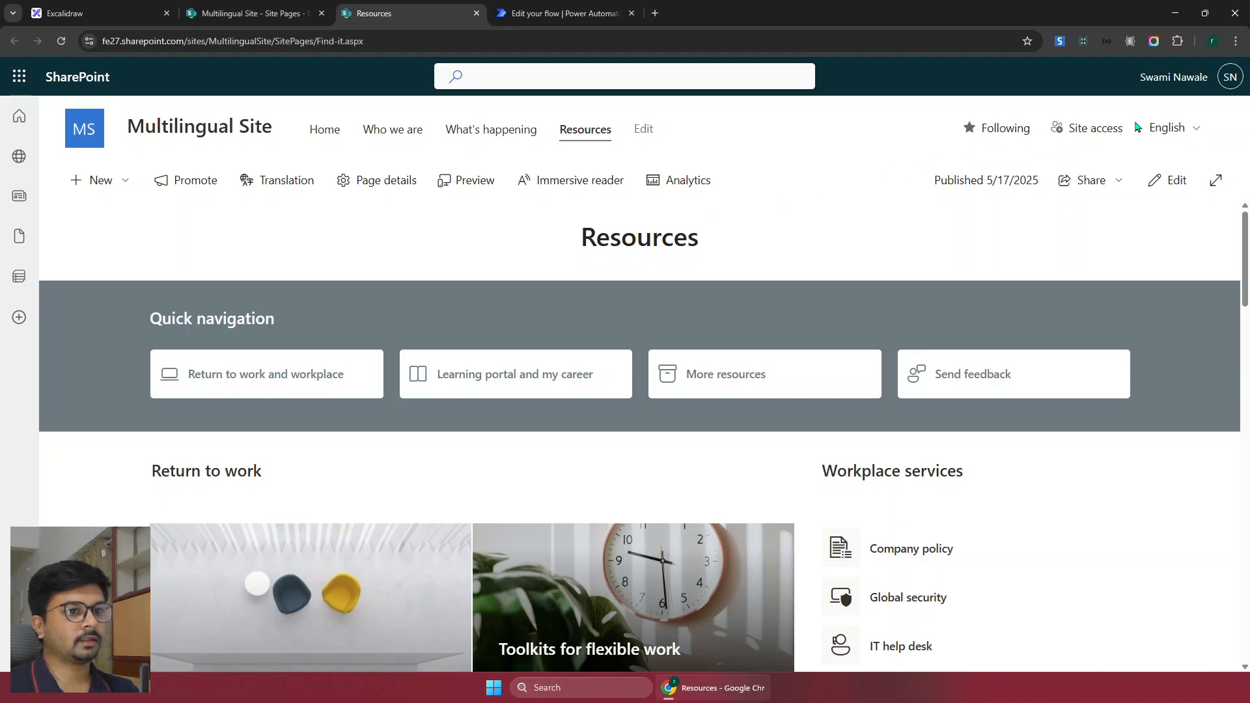
pyautogui.click(1150, 132)
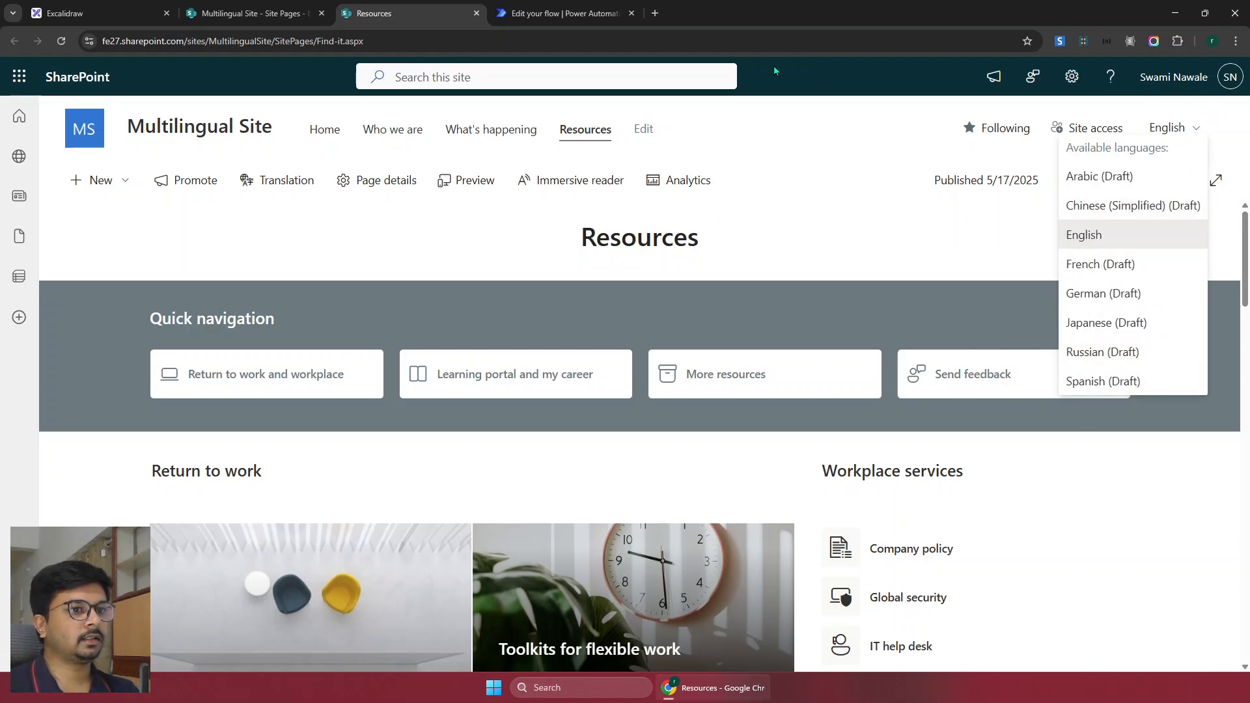
# Open Find-it.aspx from the fr folder of Site Pages and review the French draft's title and content
pyautogui.click(260, 8)
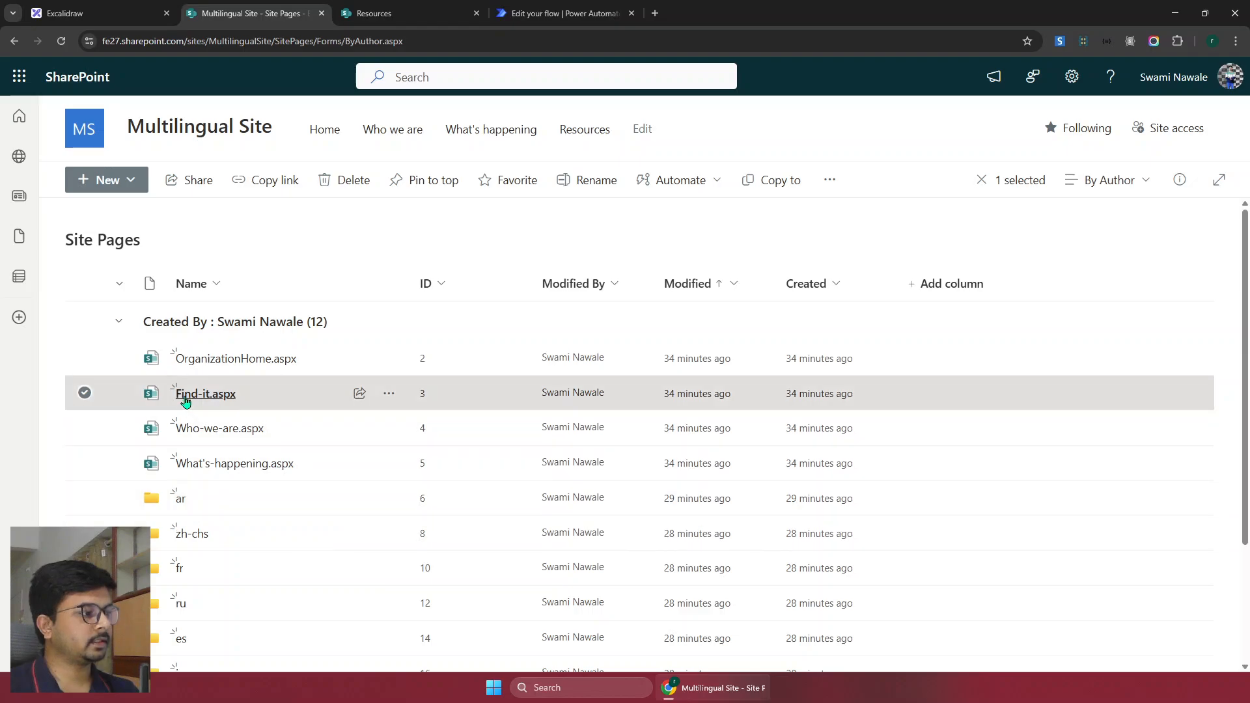
pyautogui.click(179, 568)
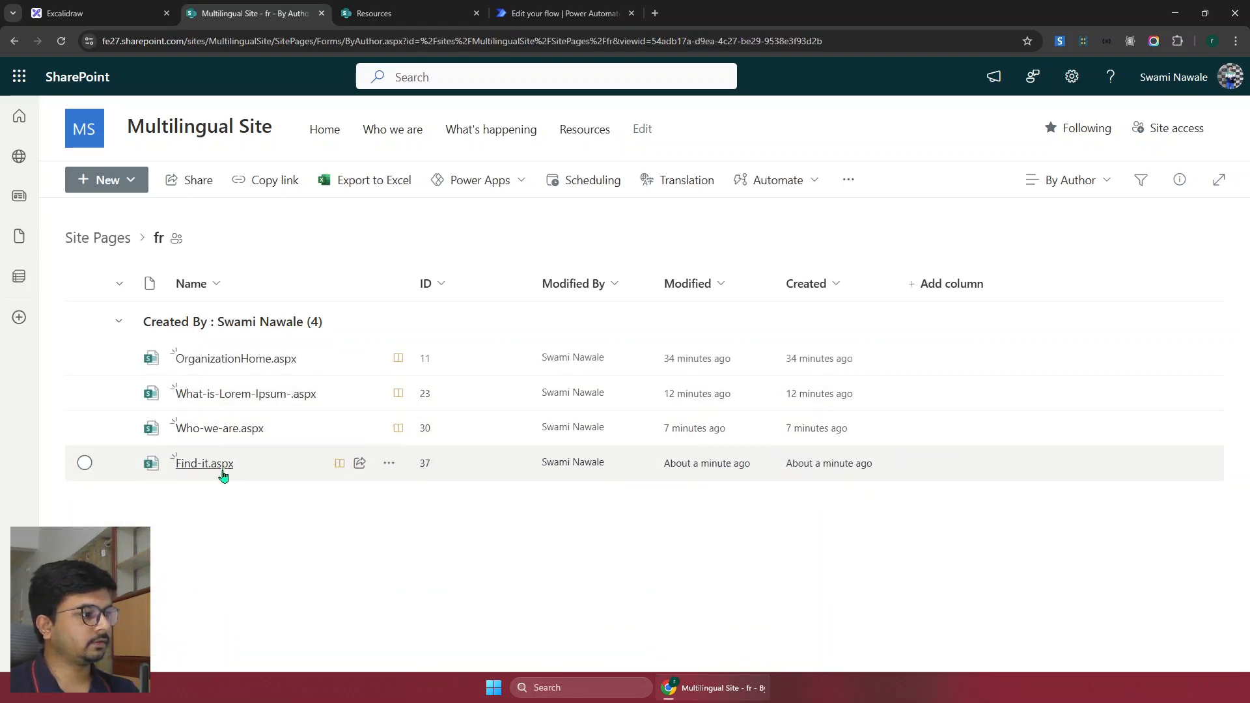
pyautogui.click(216, 468)
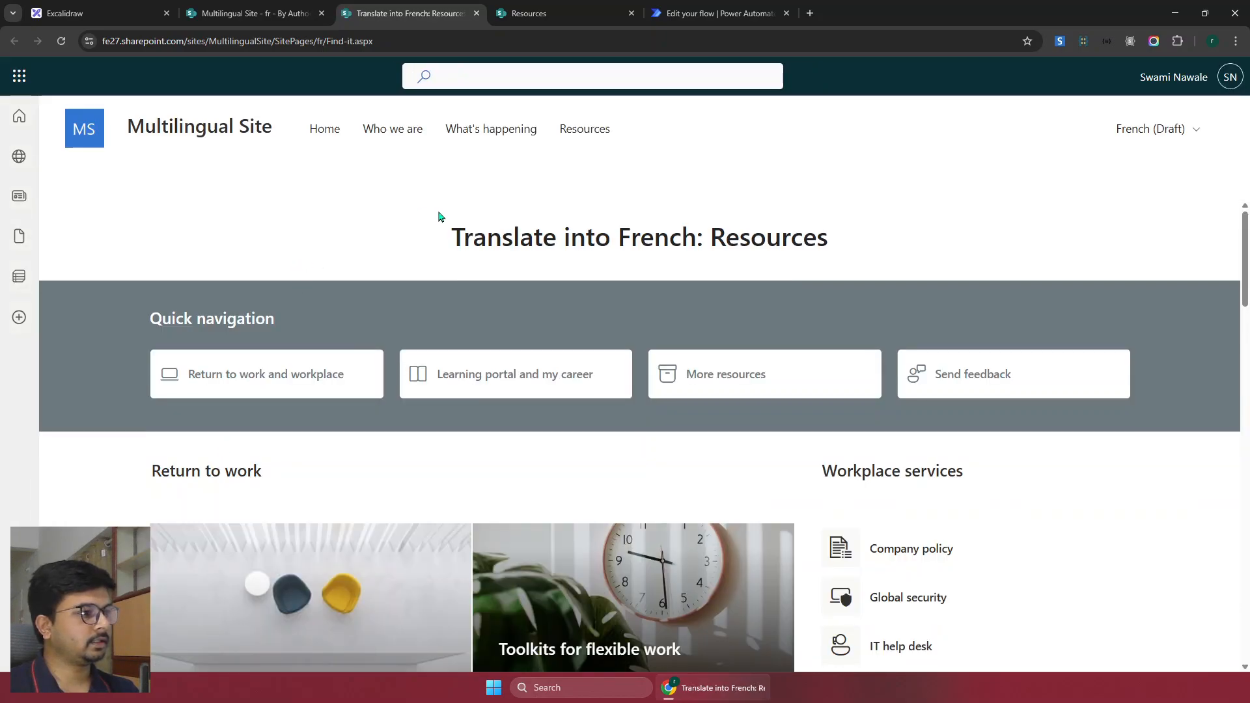
pyautogui.moveTo(451, 237); pyautogui.dragTo(704, 236)
pyautogui.scroll(-12, 281, 259)
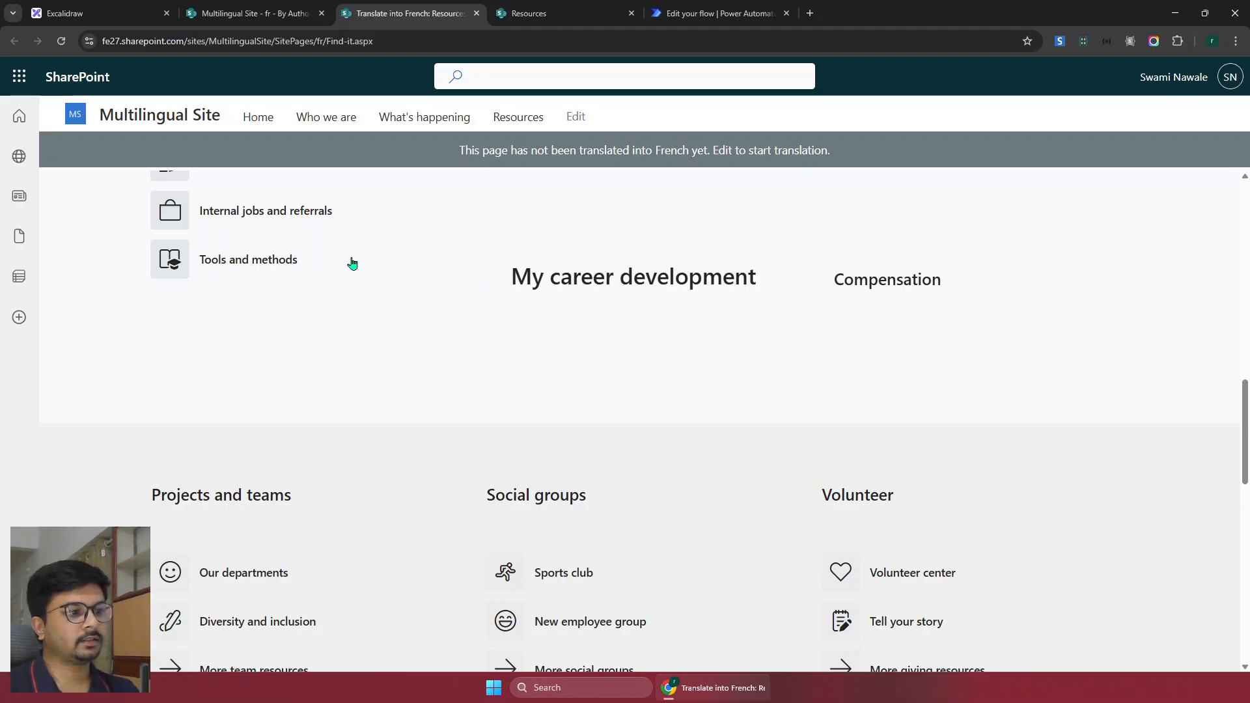
pyautogui.scroll(5, 424, 323)
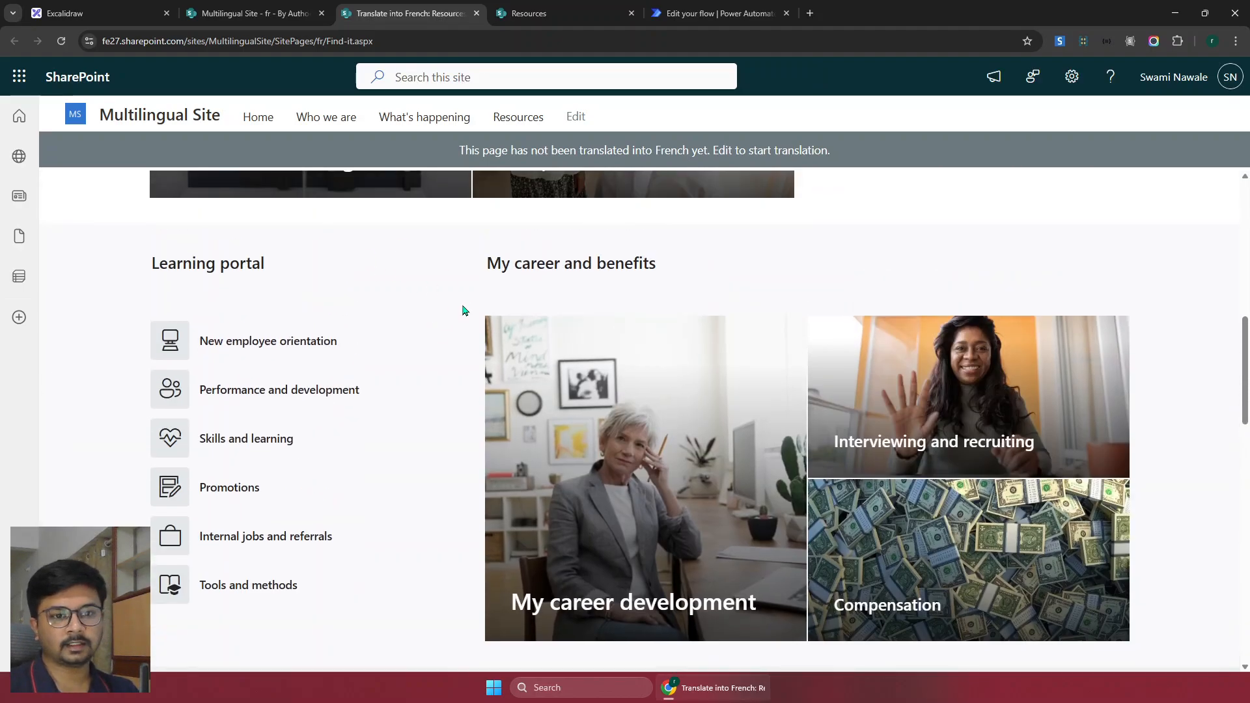
pyautogui.scroll(-5, 358, 348)
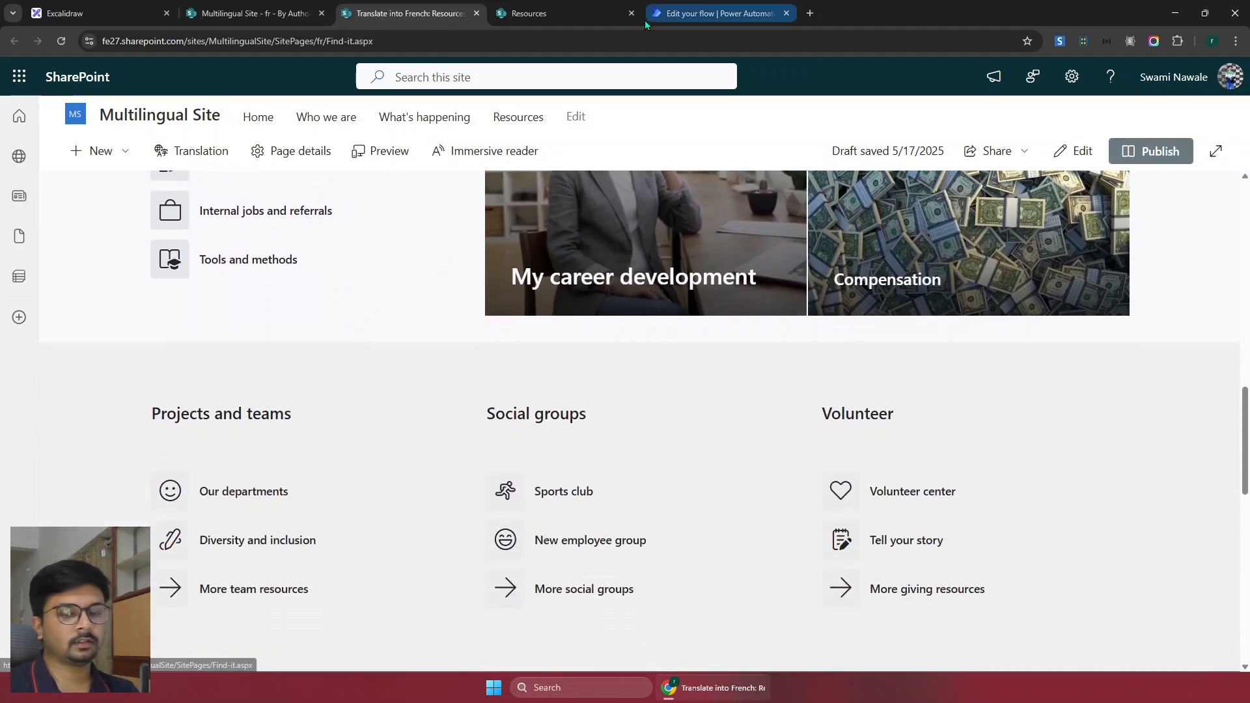
# Switch to the Power Automate run and examine the HTTP request's raw outputs, including the body's edit link and Items array
pyautogui.click(651, 15)
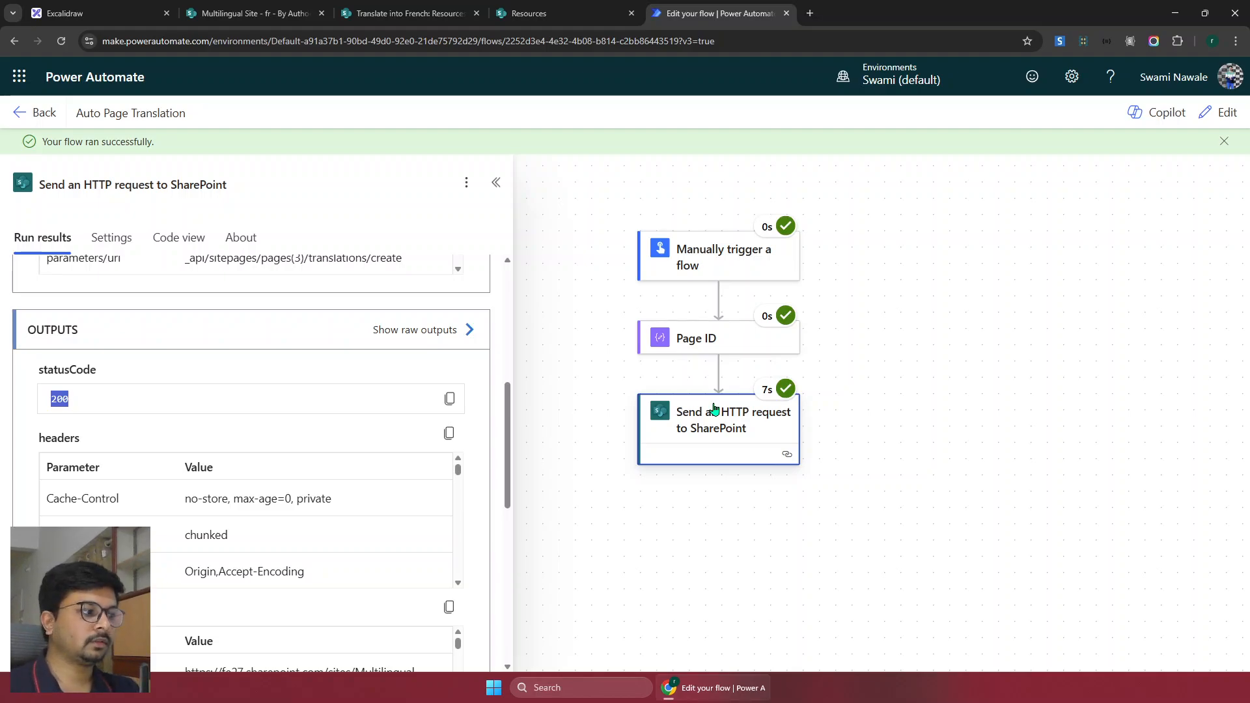
pyautogui.click(437, 332)
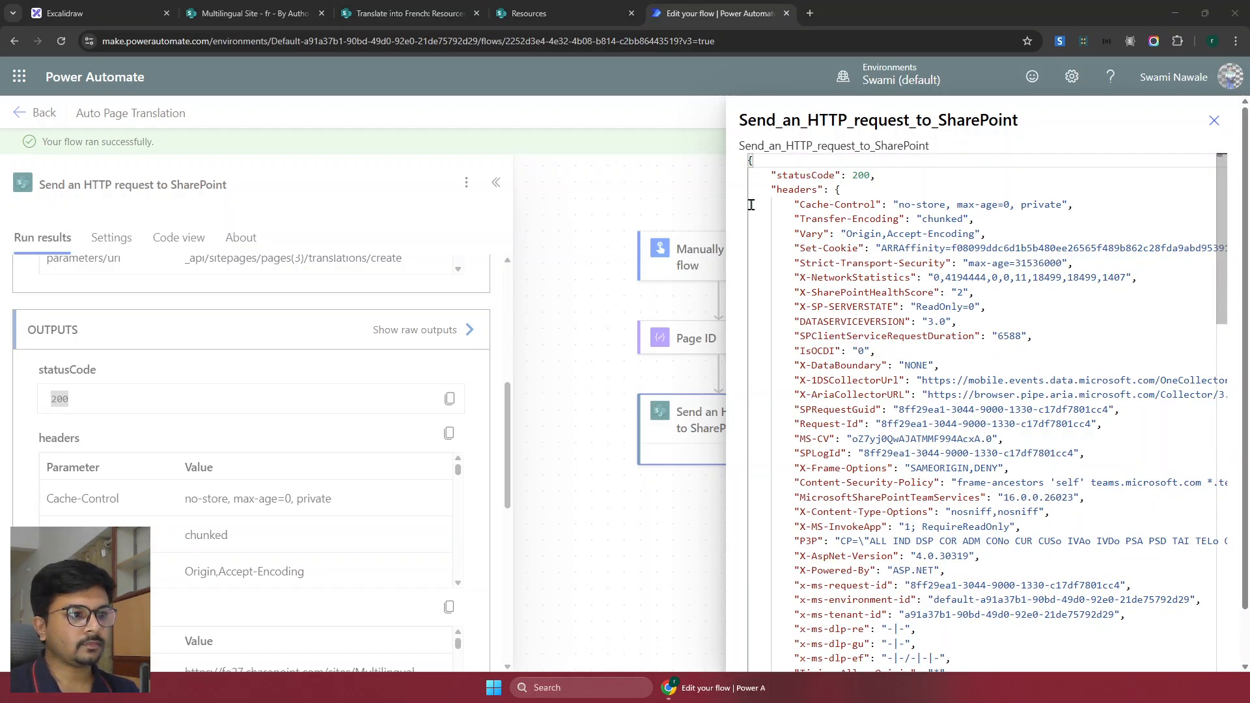
pyautogui.scroll(-9, 914, 339)
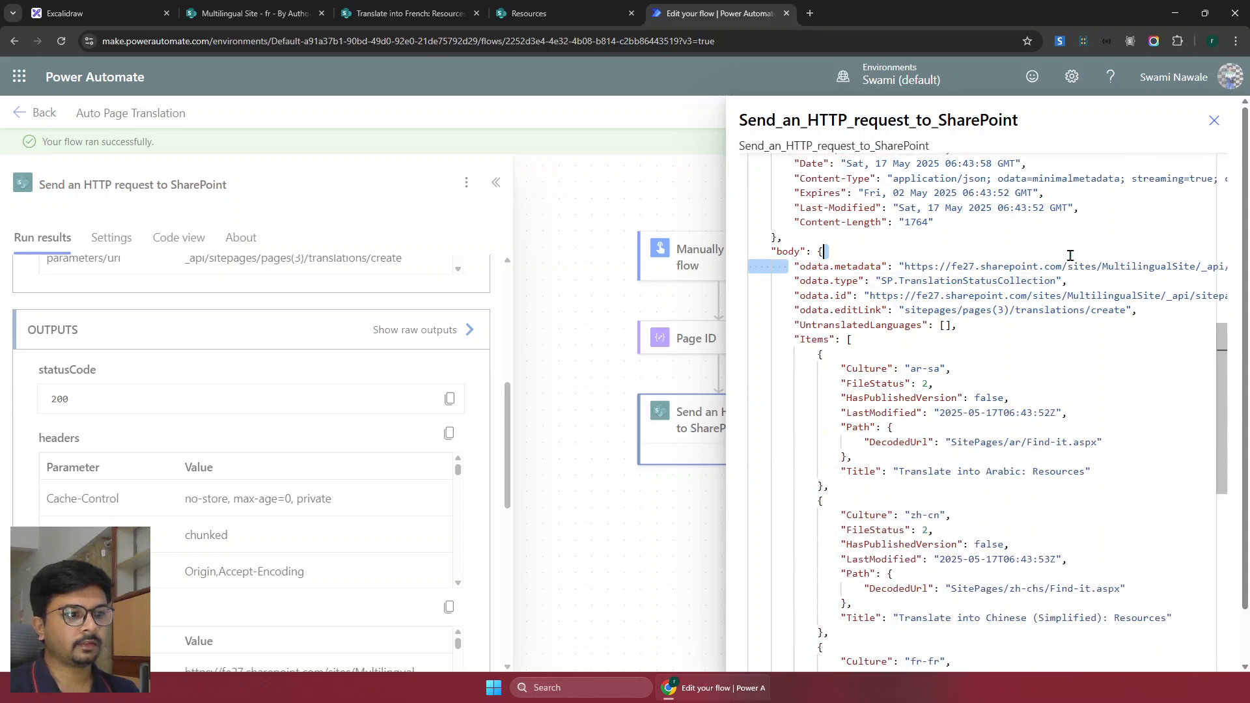
pyautogui.moveTo(765, 281); pyautogui.dragTo(1012, 293)
pyautogui.moveTo(806, 313); pyautogui.dragTo(1140, 311)
pyautogui.scroll(-2, 1080, 328)
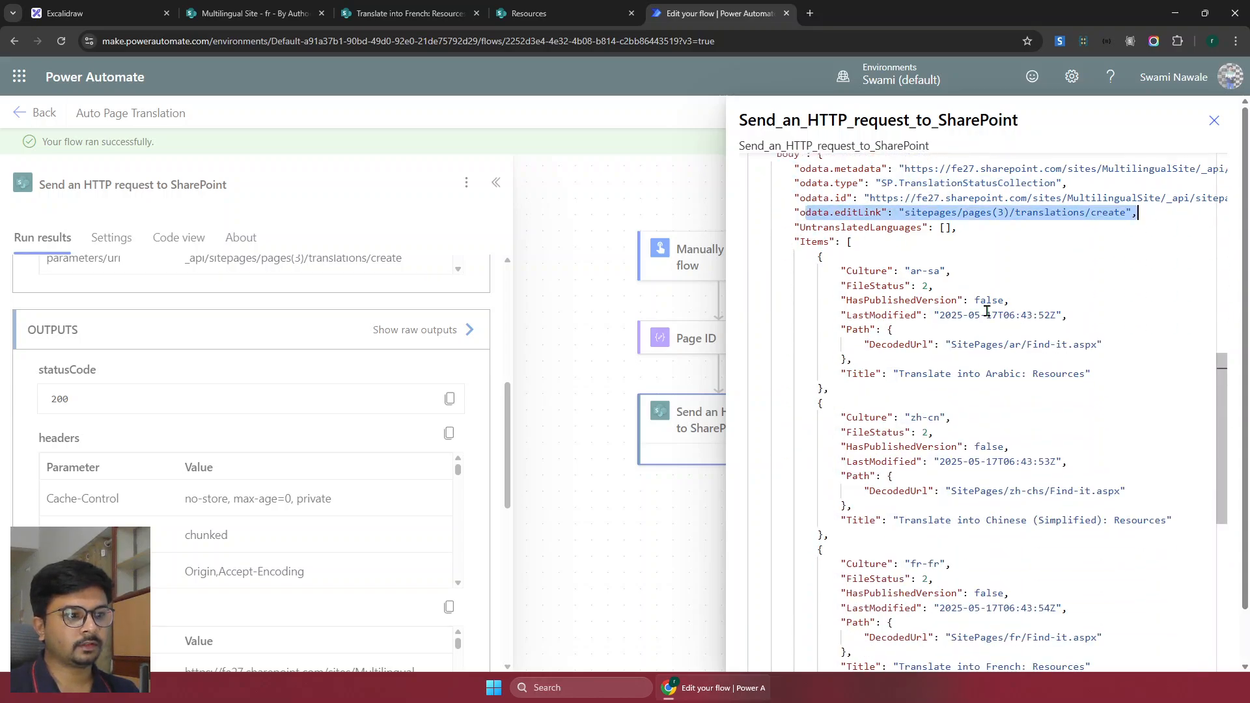
pyautogui.moveTo(792, 209); pyautogui.dragTo(812, 312)
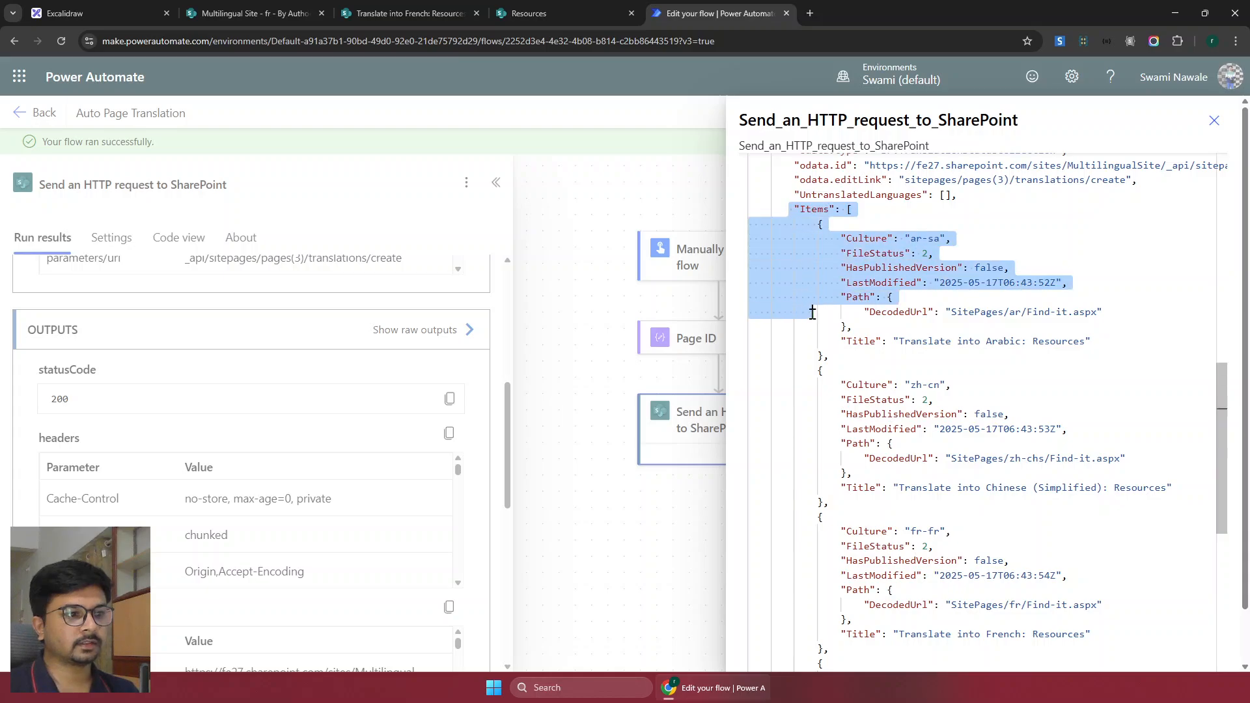
pyautogui.click(824, 283)
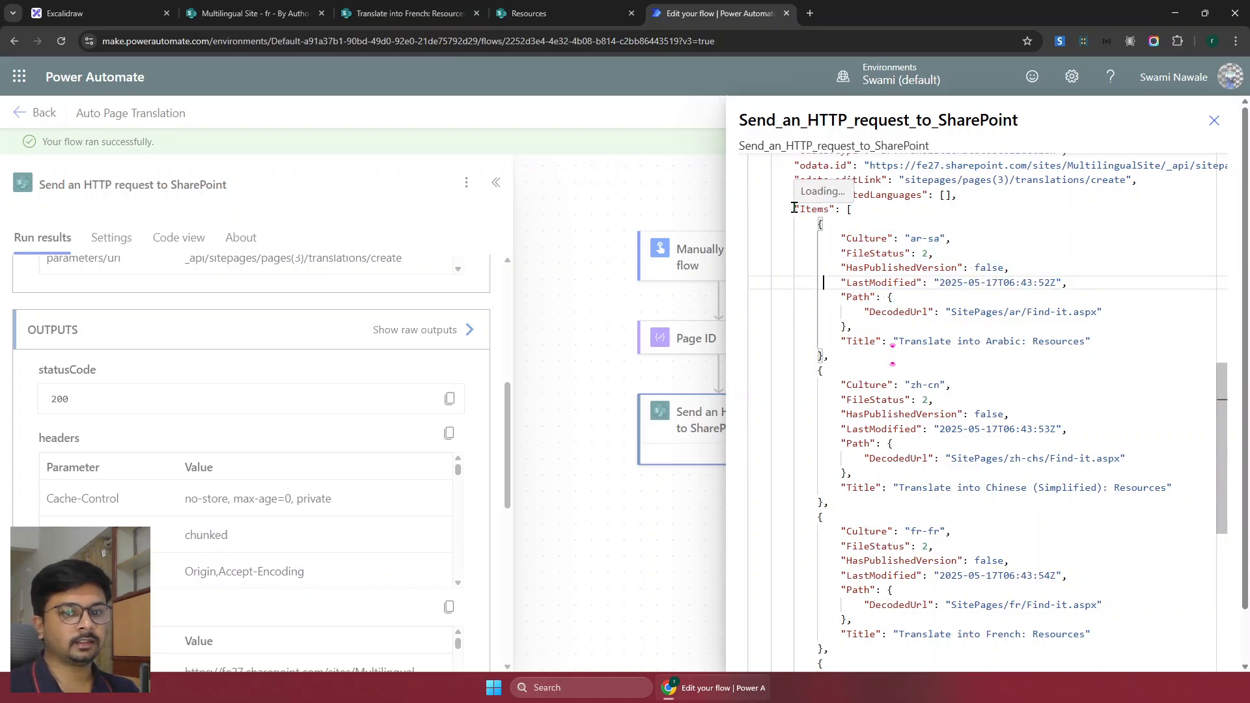
# Copy the ar-sa item from the raw outputs, paste it into jsonviewer.stack.hu in a new browser tab and format it
pyautogui.moveTo(795, 209); pyautogui.dragTo(822, 355)
pyautogui.hotkey('ctrl', 'c')
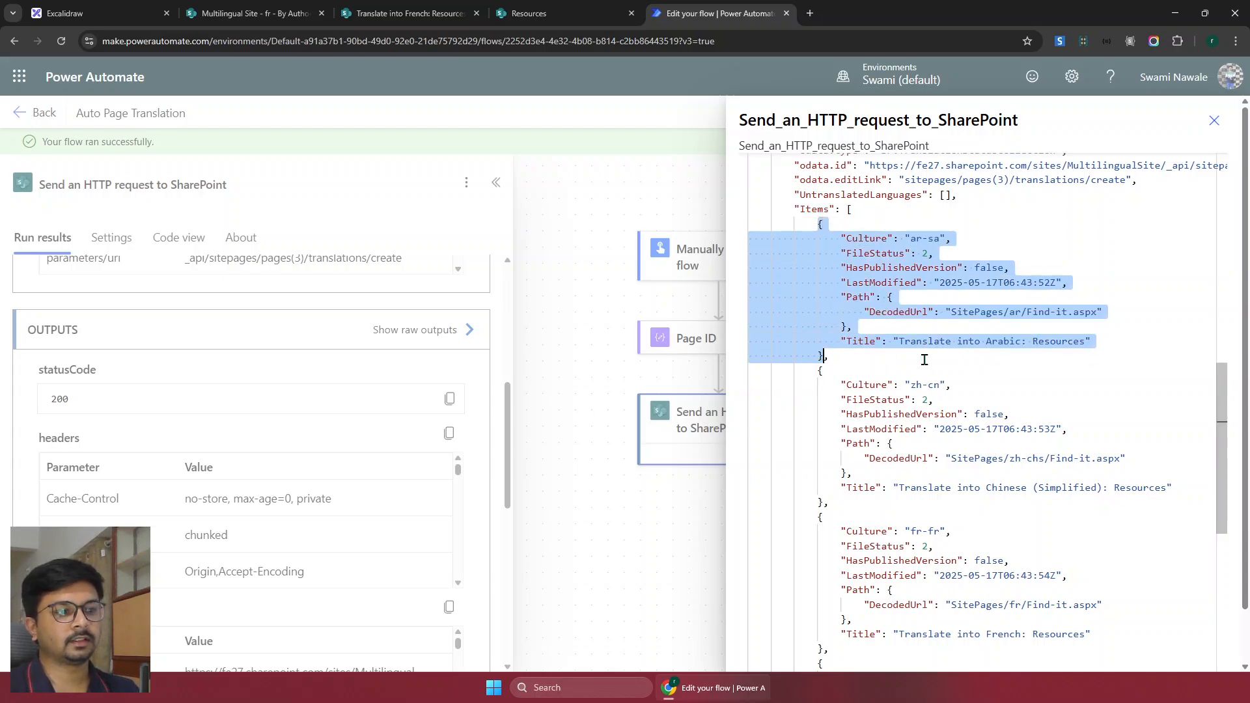
pyautogui.click(812, 18)
pyautogui.write('json')
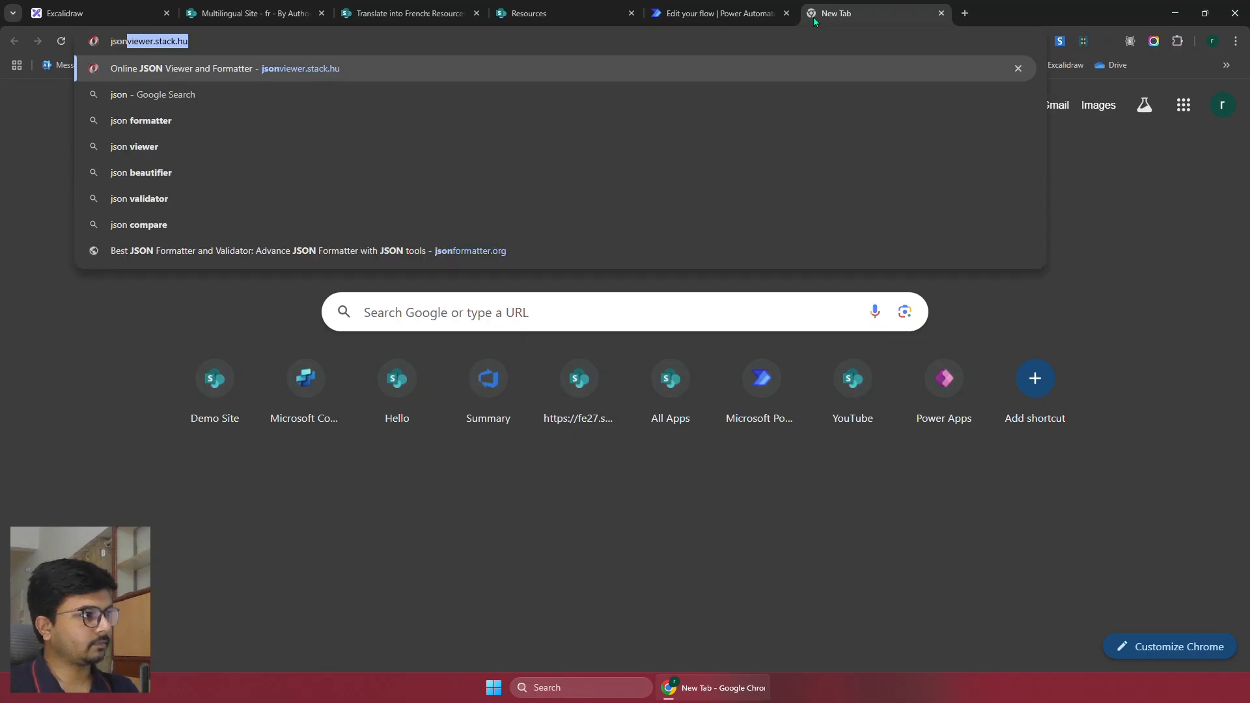
pyautogui.press('Return')
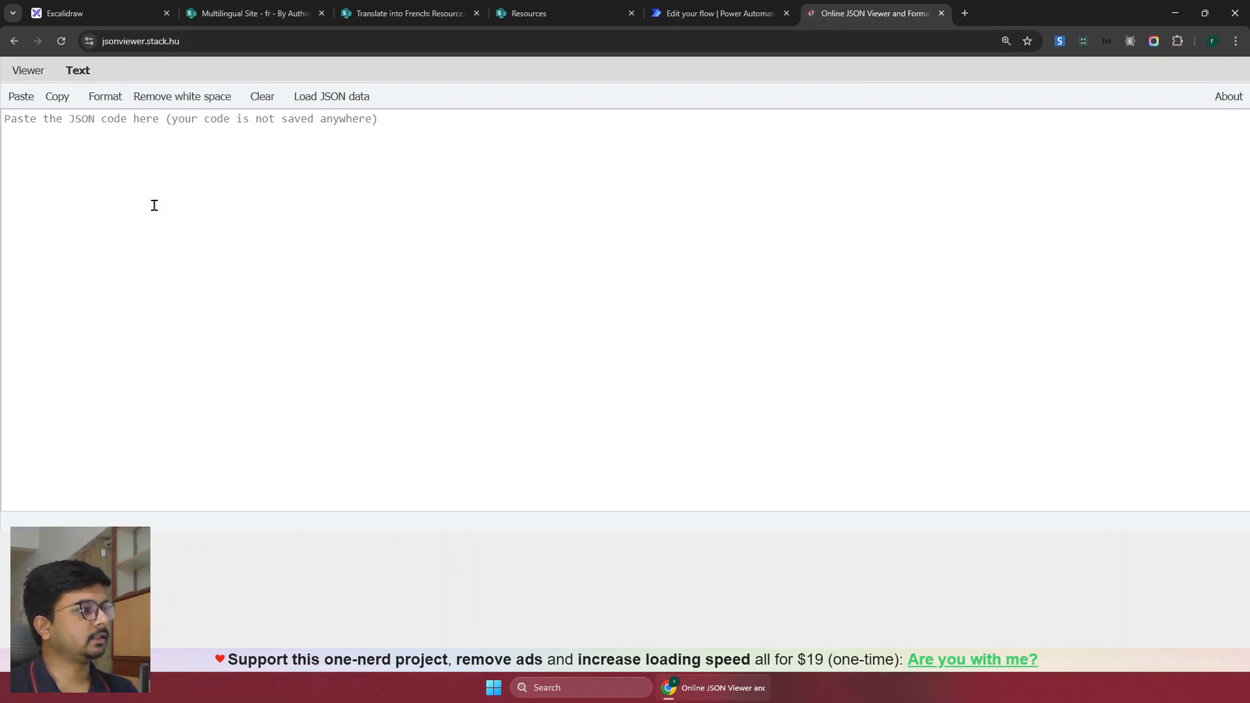
pyautogui.click(184, 345)
pyautogui.hotkey('ctrl', 'v')
pyautogui.click(105, 96)
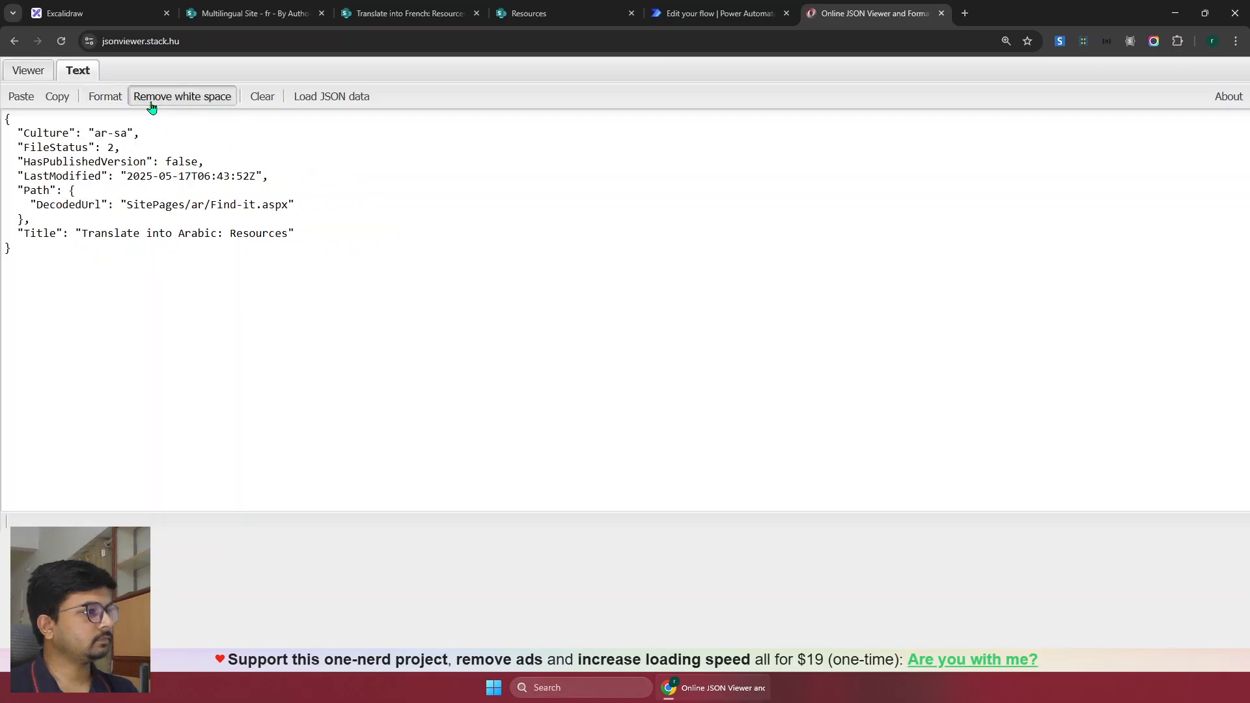
# Enlarge the formatted JSON and examine its Culture, FileStatus, HasPublishedVersion and LastModified properties
pyautogui.scroll(6, 191, 230)
pyautogui.scroll(-4, 190, 230)
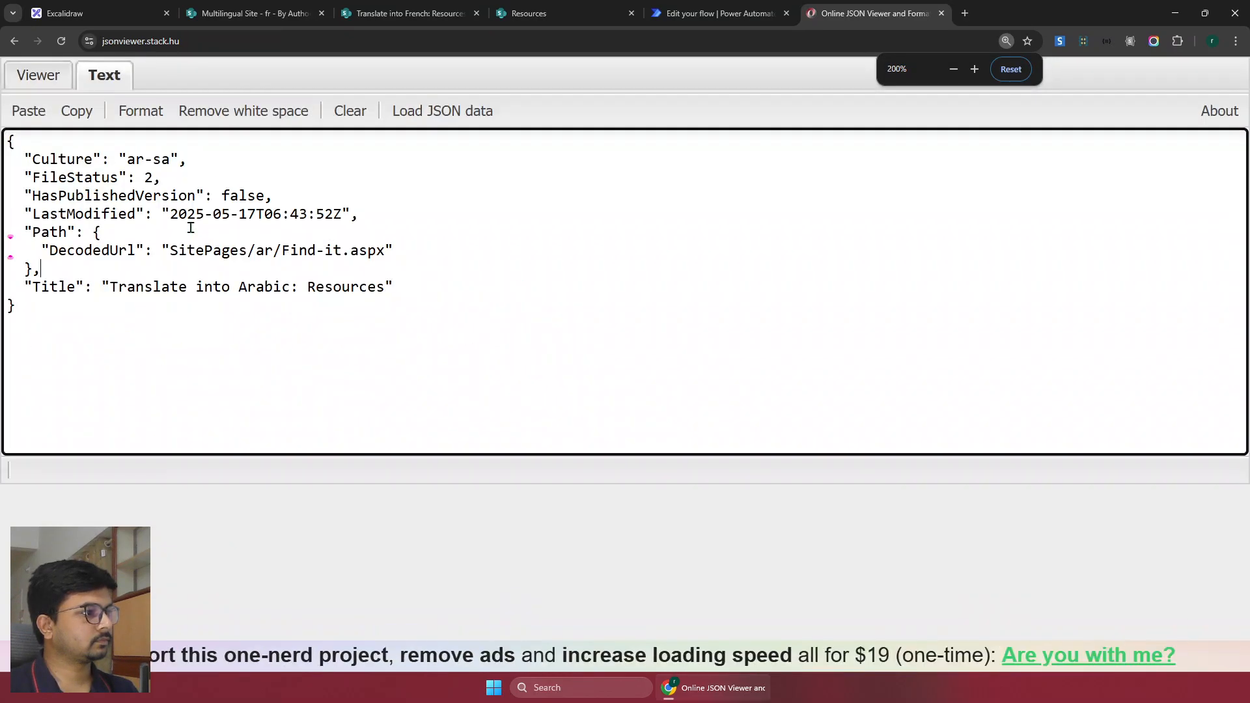
pyautogui.click(1009, 73)
pyautogui.scroll(4, 263, 228)
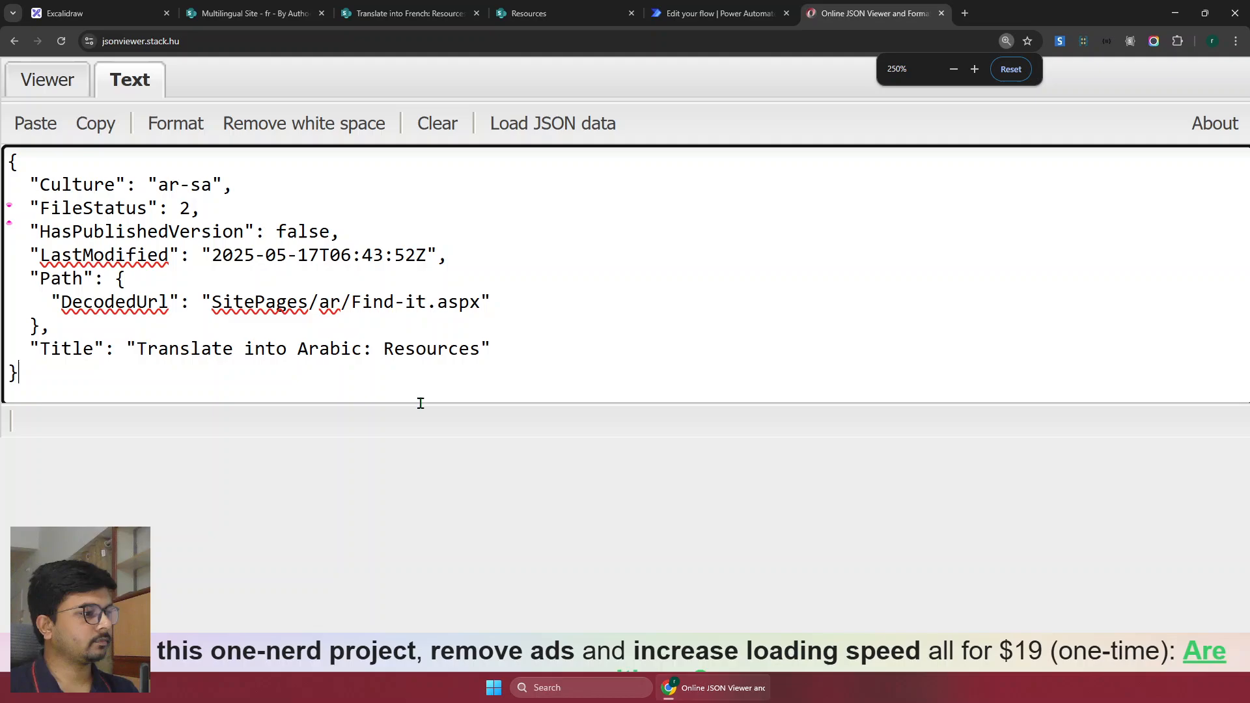
pyautogui.click(253, 287)
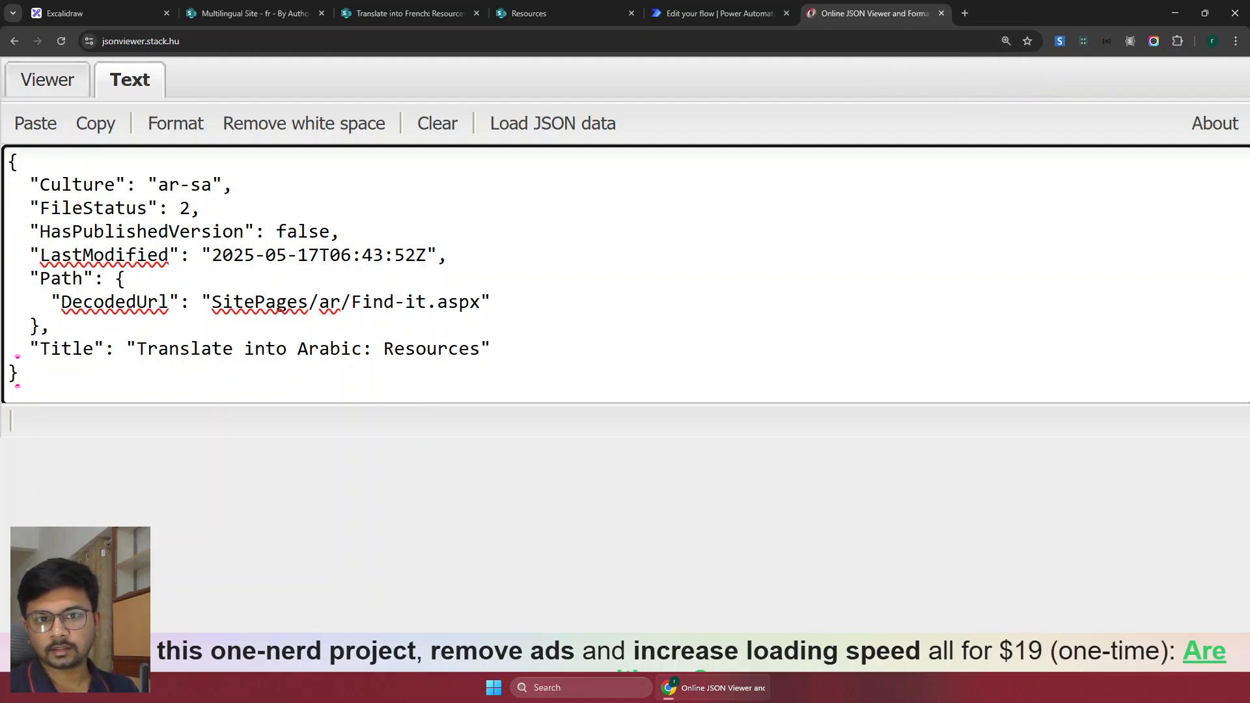
pyautogui.moveTo(36, 188); pyautogui.dragTo(204, 186)
pyautogui.click(94, 189)
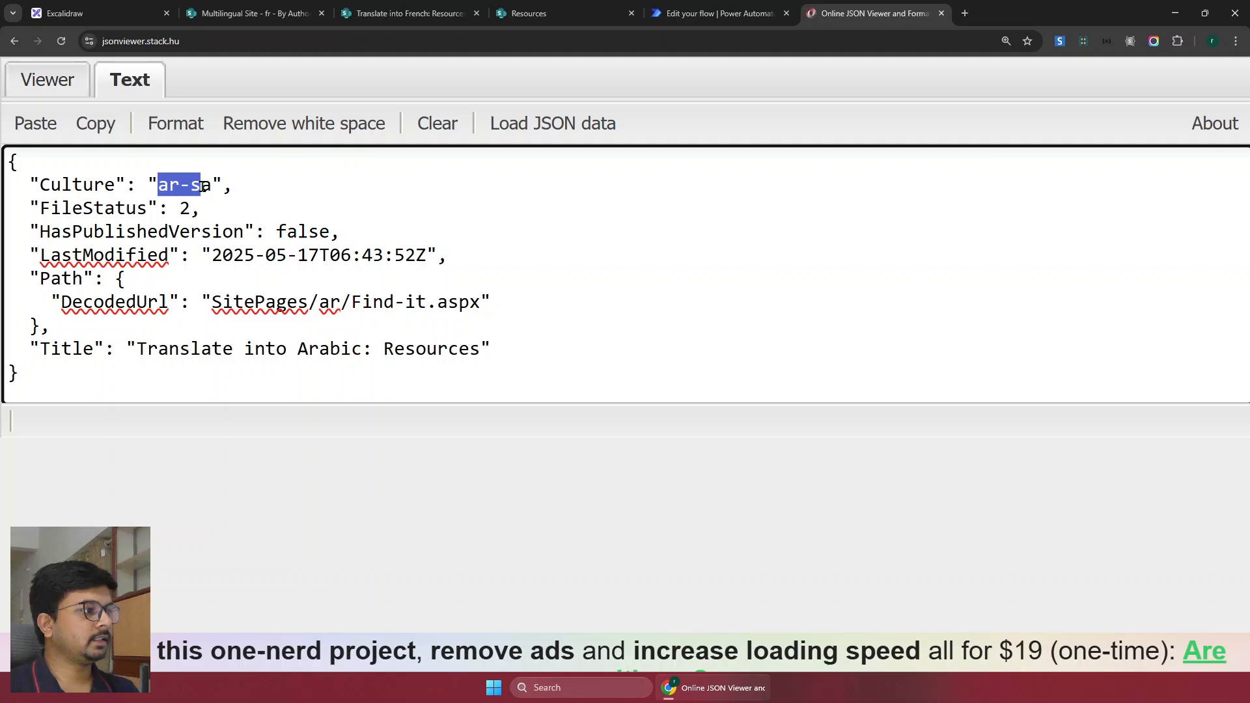
pyautogui.click(159, 187)
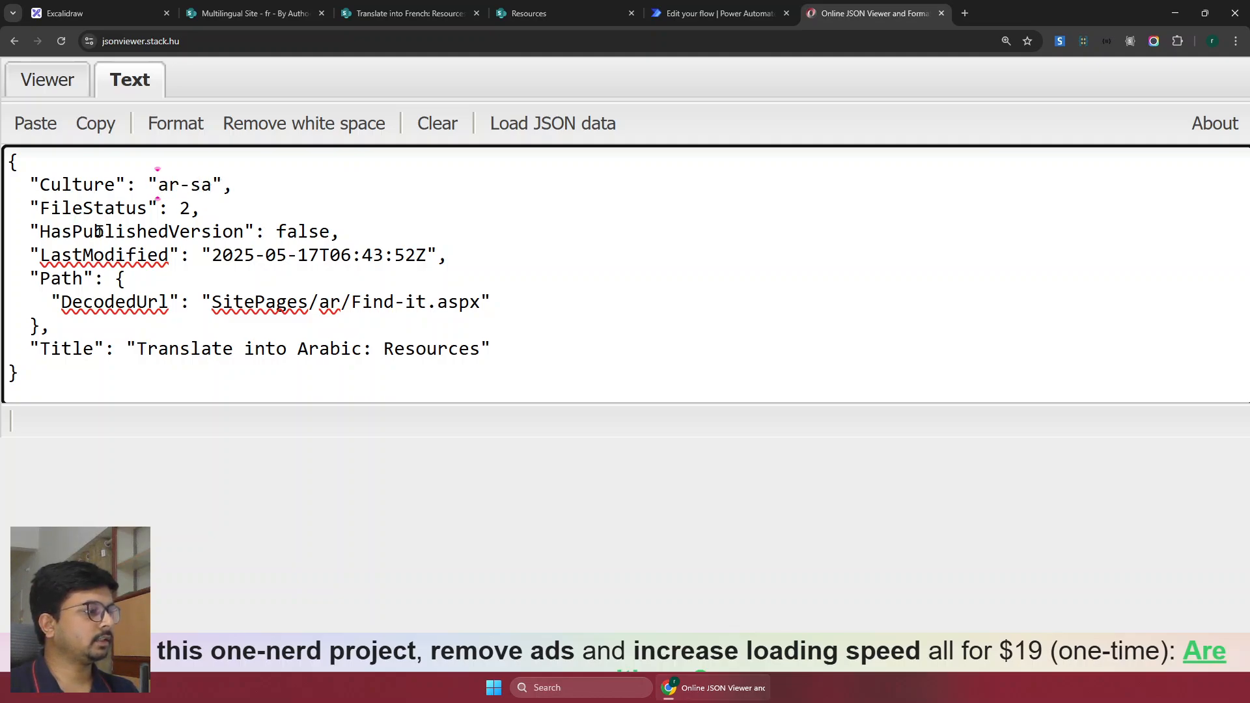
pyautogui.moveTo(40, 207); pyautogui.dragTo(238, 206)
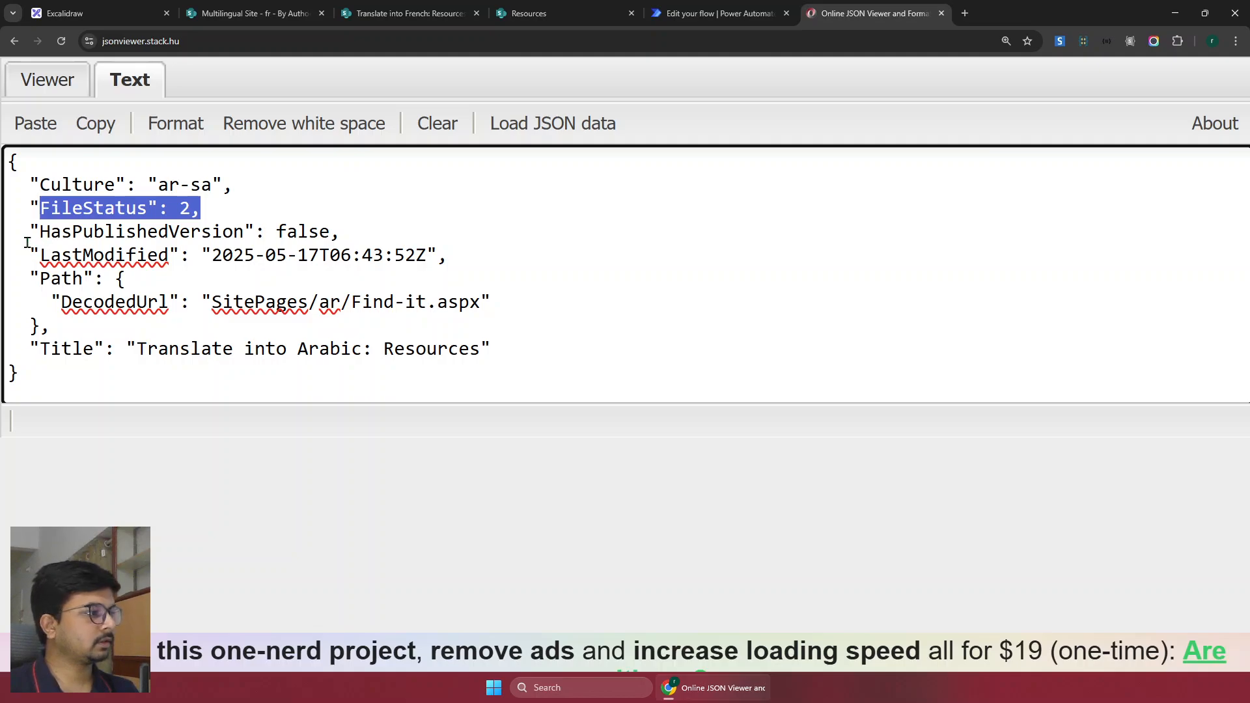
pyautogui.moveTo(30, 233); pyautogui.dragTo(348, 231)
pyautogui.moveTo(12, 253); pyautogui.dragTo(565, 233)
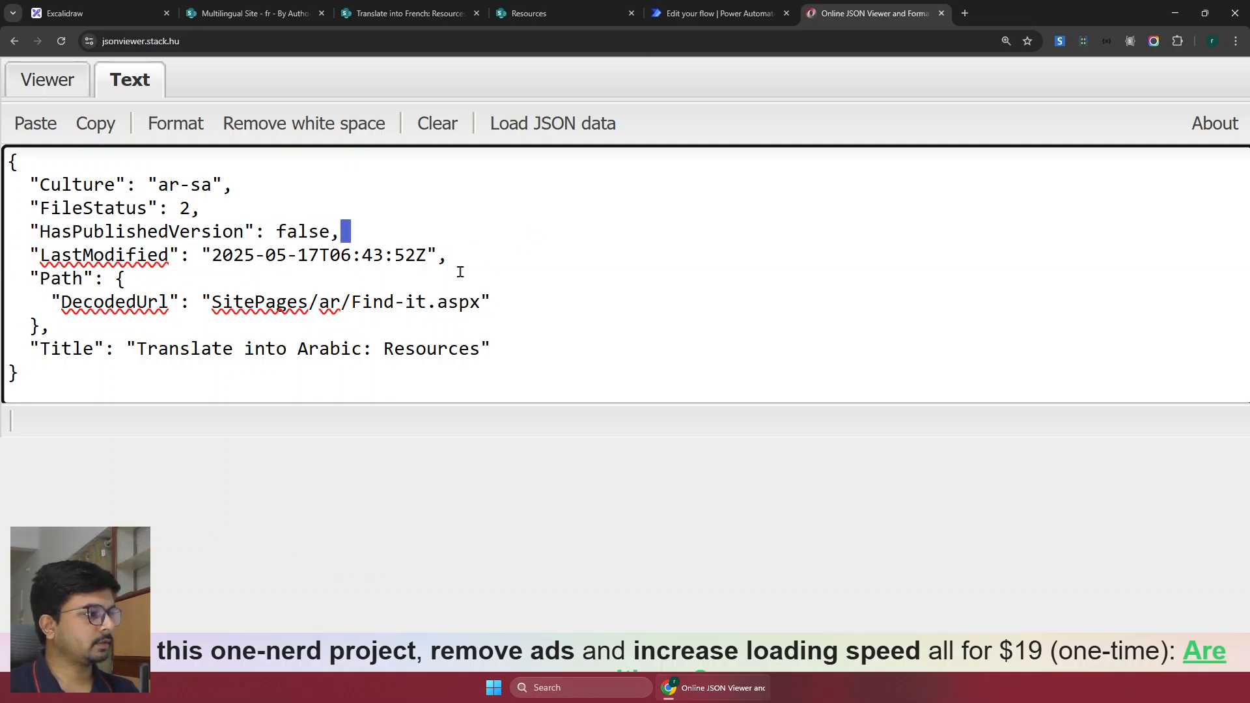
# Examine the JSON item's Path with its DecodedUrl value and the Title property
pyautogui.moveTo(25, 268); pyautogui.dragTo(484, 302)
pyautogui.click(65, 322)
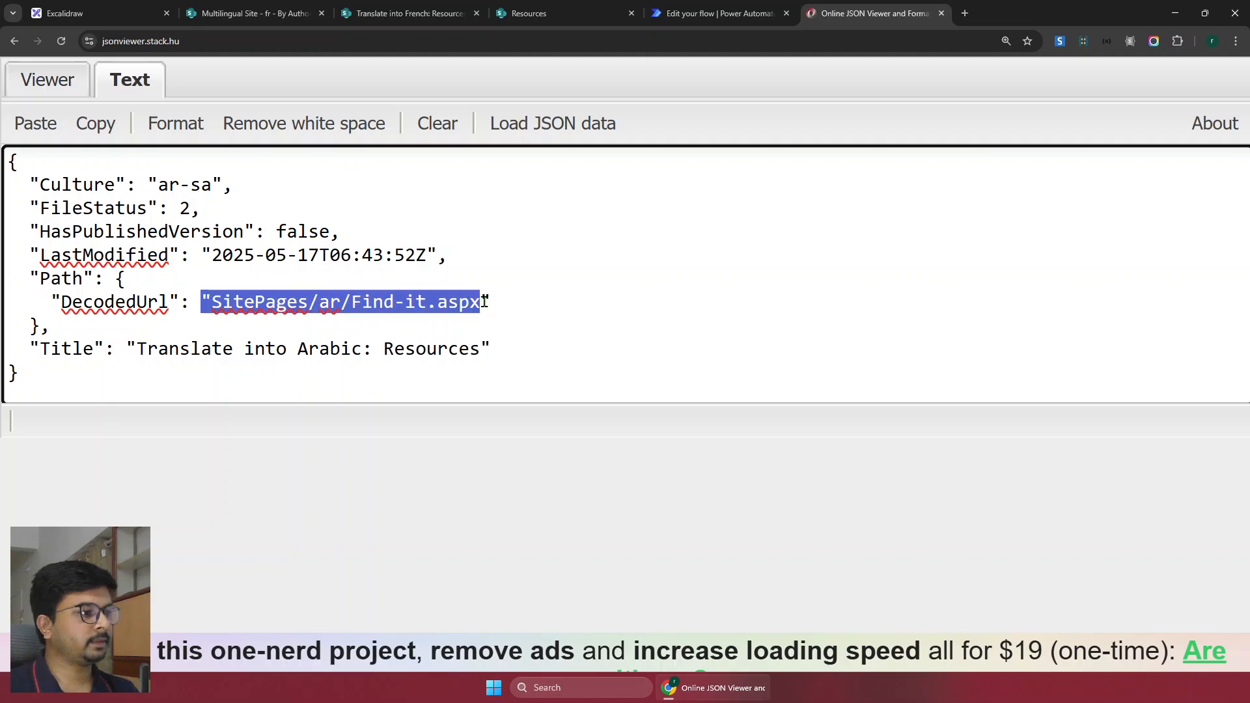
pyautogui.moveTo(24, 358); pyautogui.dragTo(549, 352)
pyautogui.click(507, 357)
pyautogui.moveTo(135, 351); pyautogui.dragTo(362, 346)
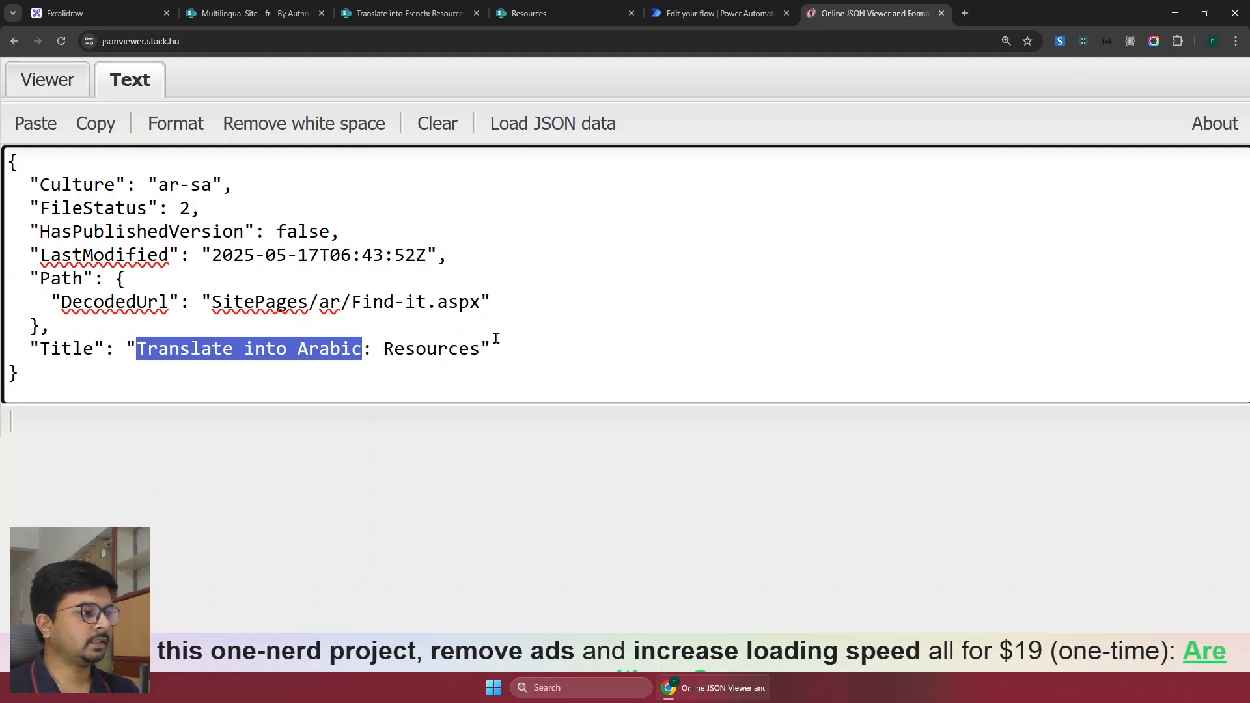
pyautogui.click(524, 338)
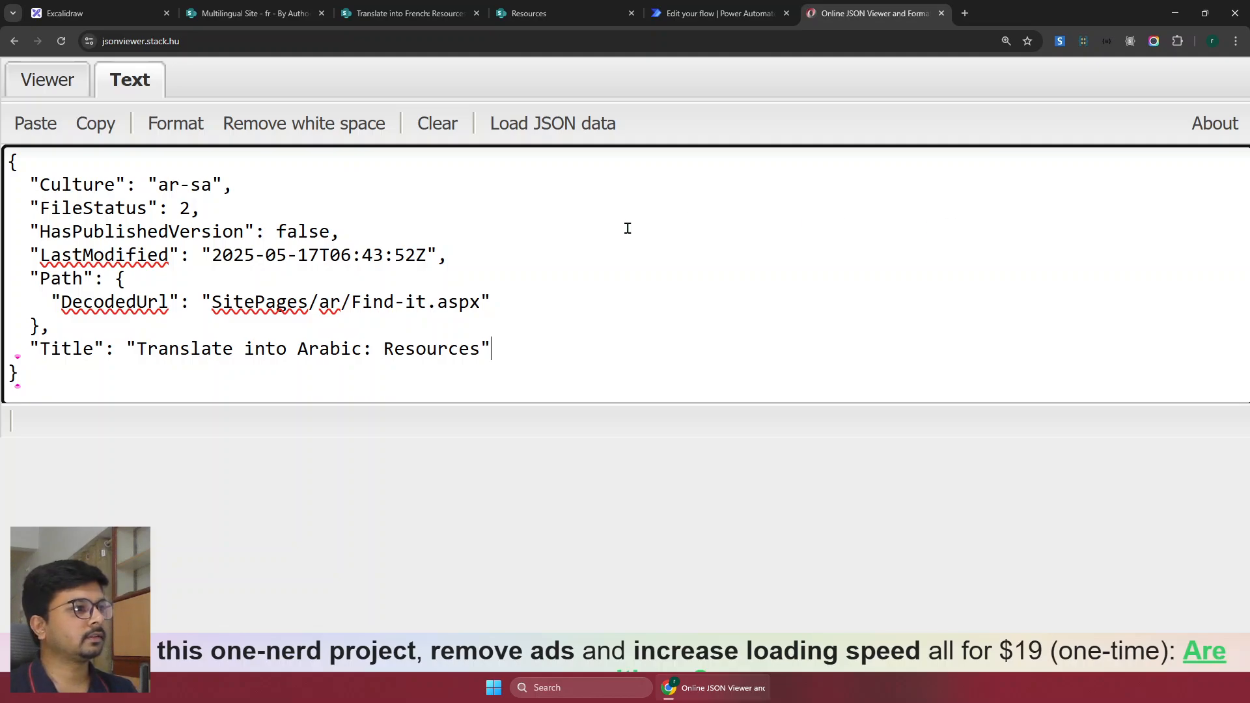
# Return to the flow's raw outputs and check the DecodedUrl of the zh-cn item
pyautogui.click(720, 6)
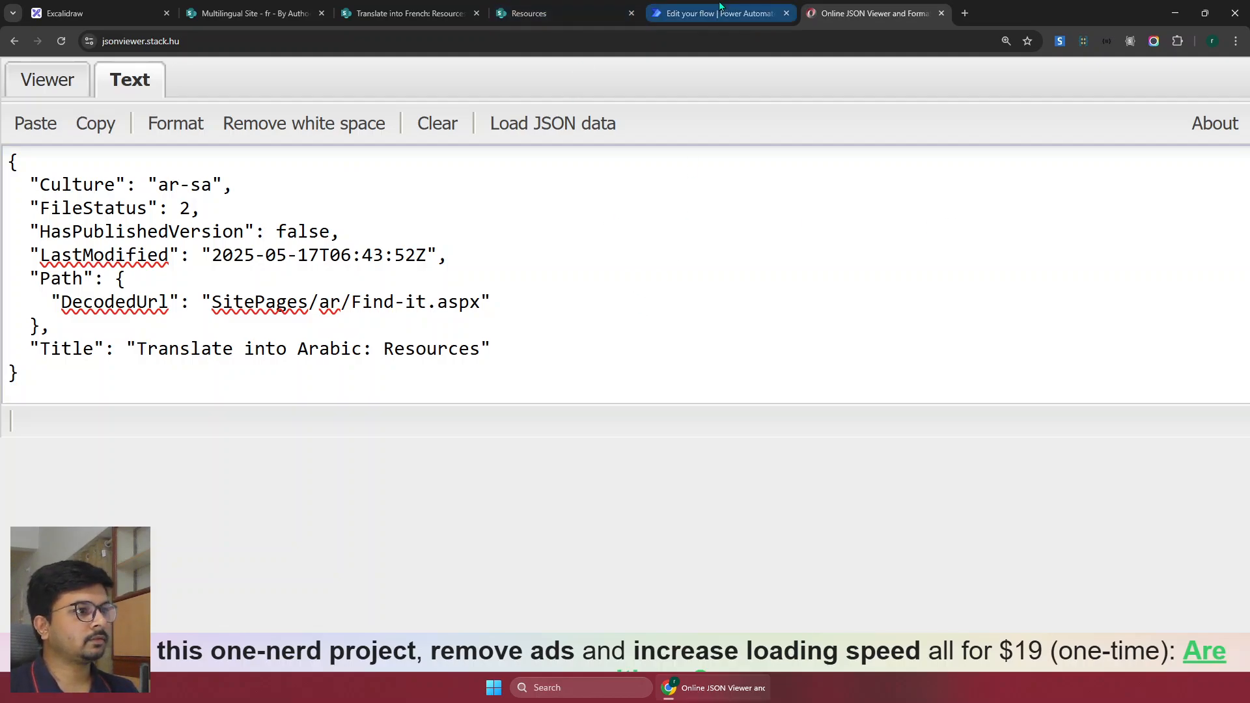
pyautogui.scroll(-1, 965, 418)
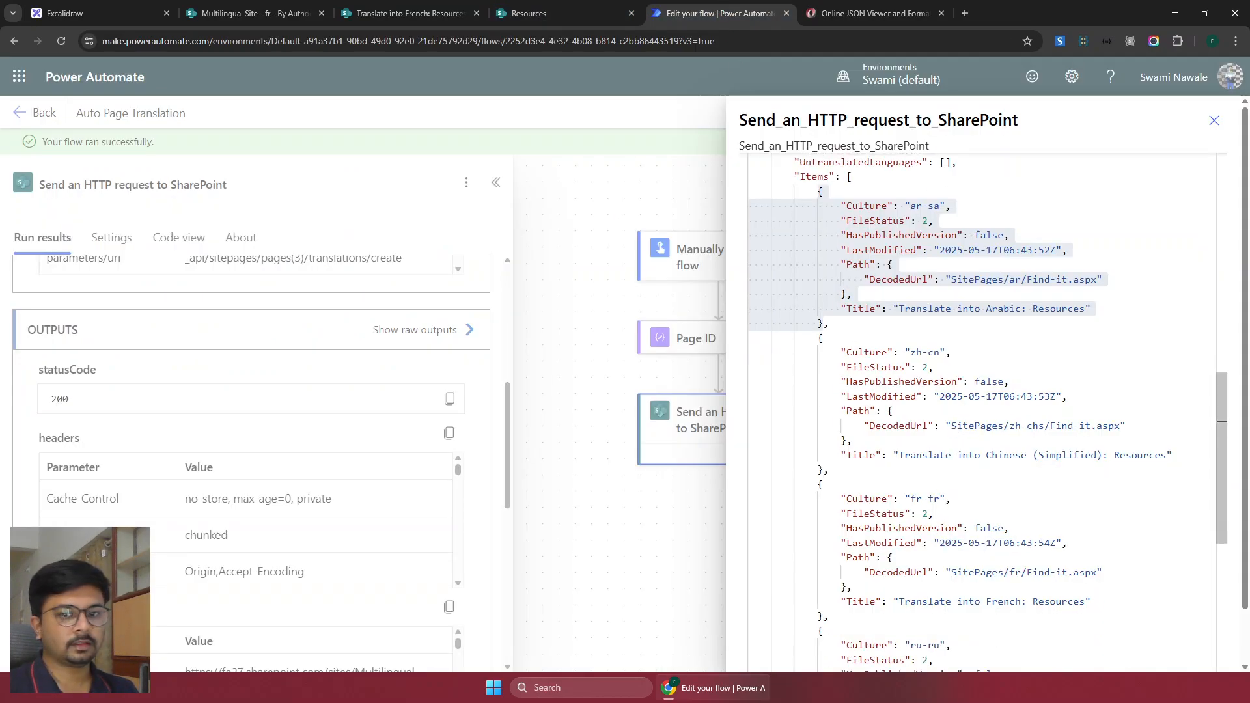
pyautogui.moveTo(951, 425); pyautogui.dragTo(1110, 423)
pyautogui.scroll(5, 868, 430)
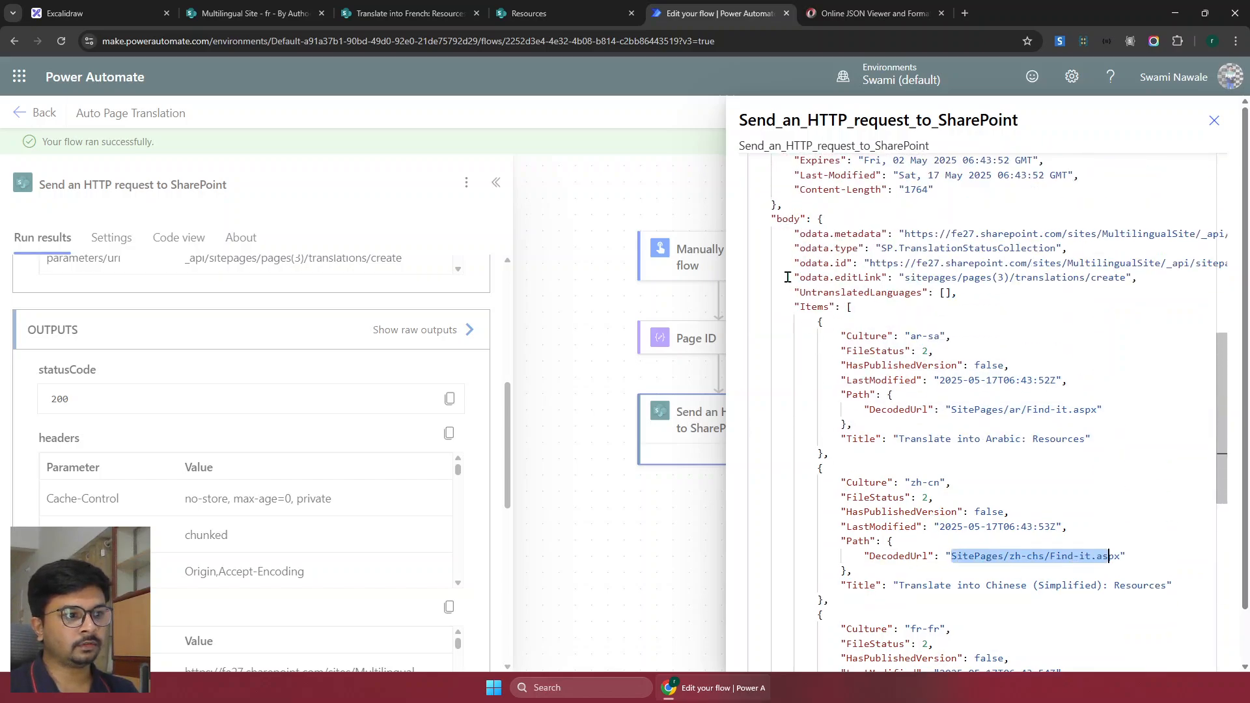
# Close the raw outputs, return the flow to editing and add a Compose action after the HTTP request to SharePoint
pyautogui.click(1213, 122)
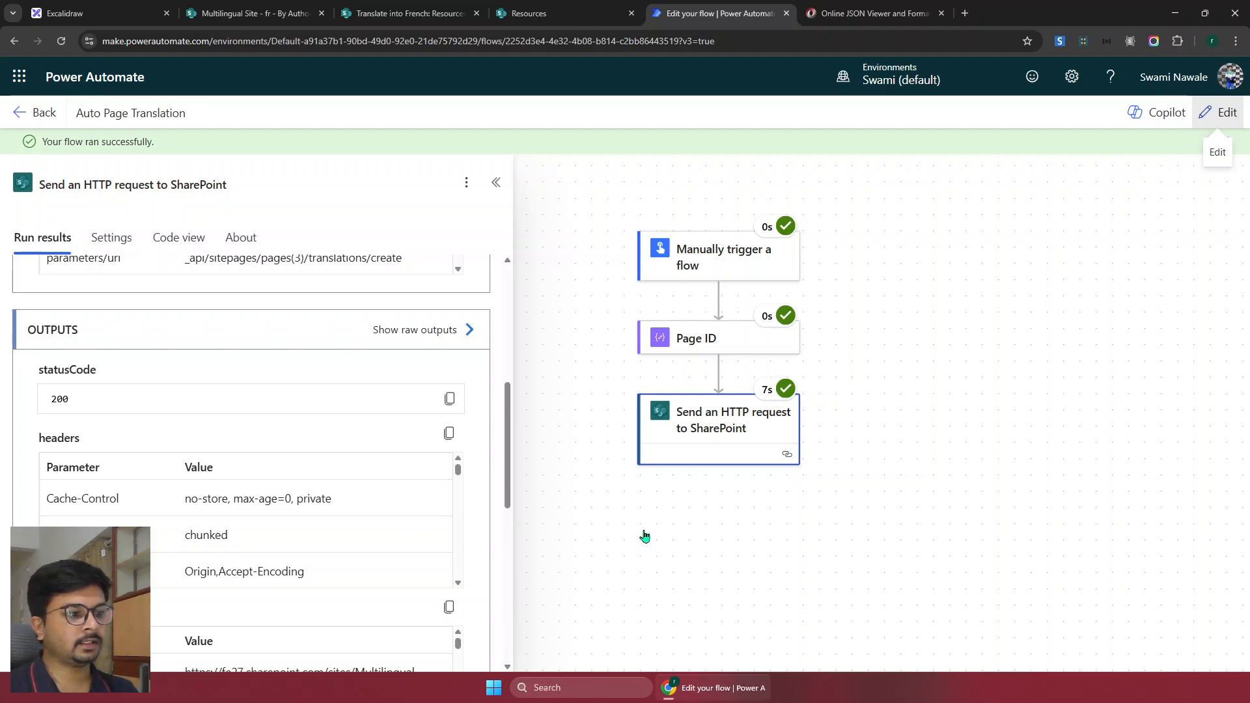
pyautogui.click(718, 453)
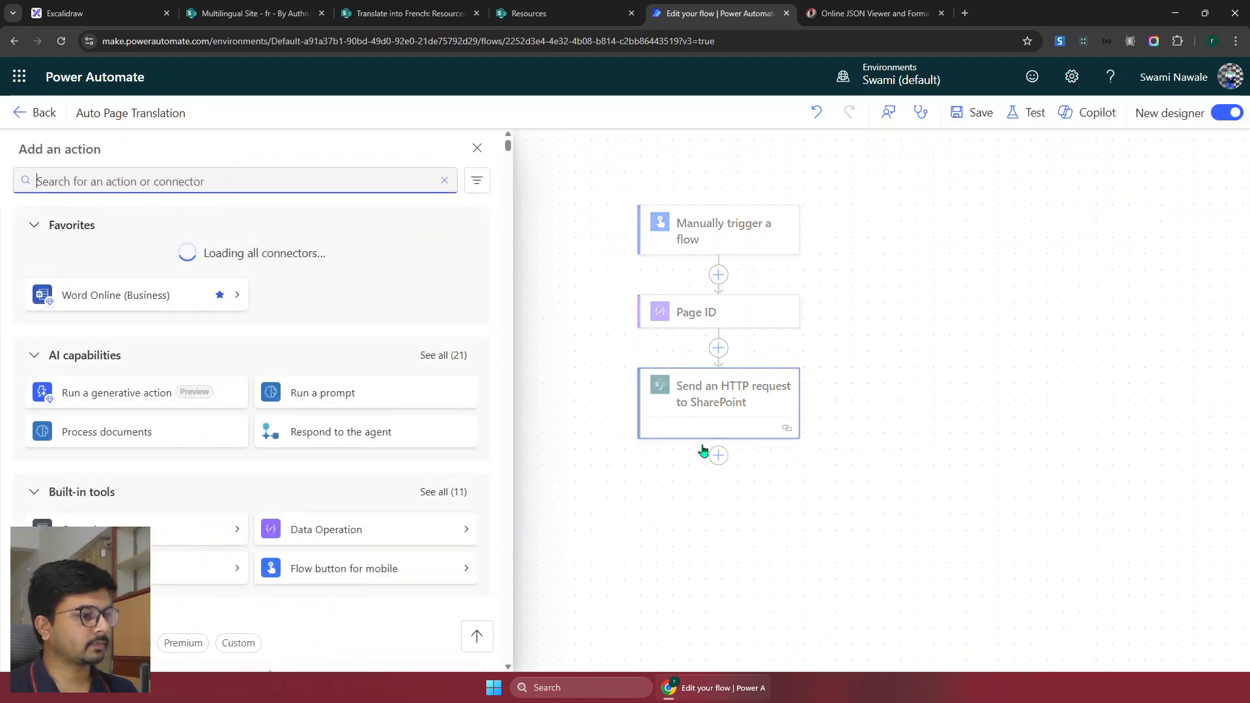
pyautogui.write('compose')
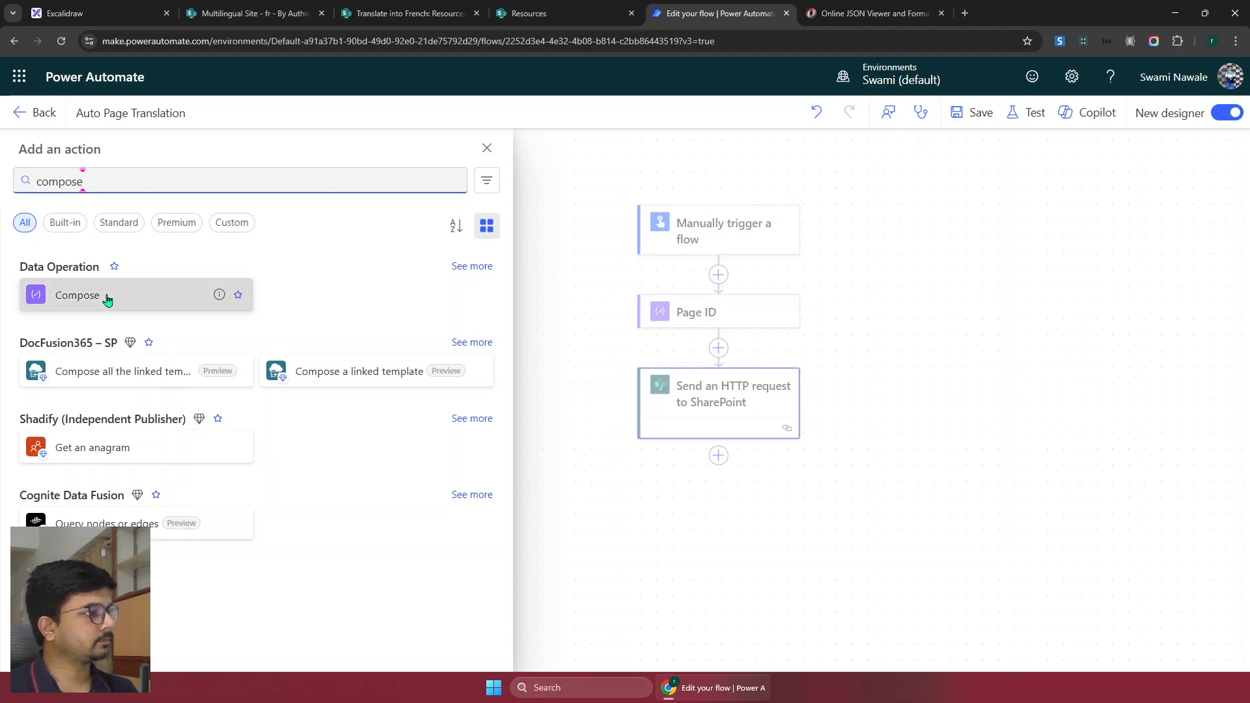
pyautogui.click(106, 296)
pyautogui.click(431, 281)
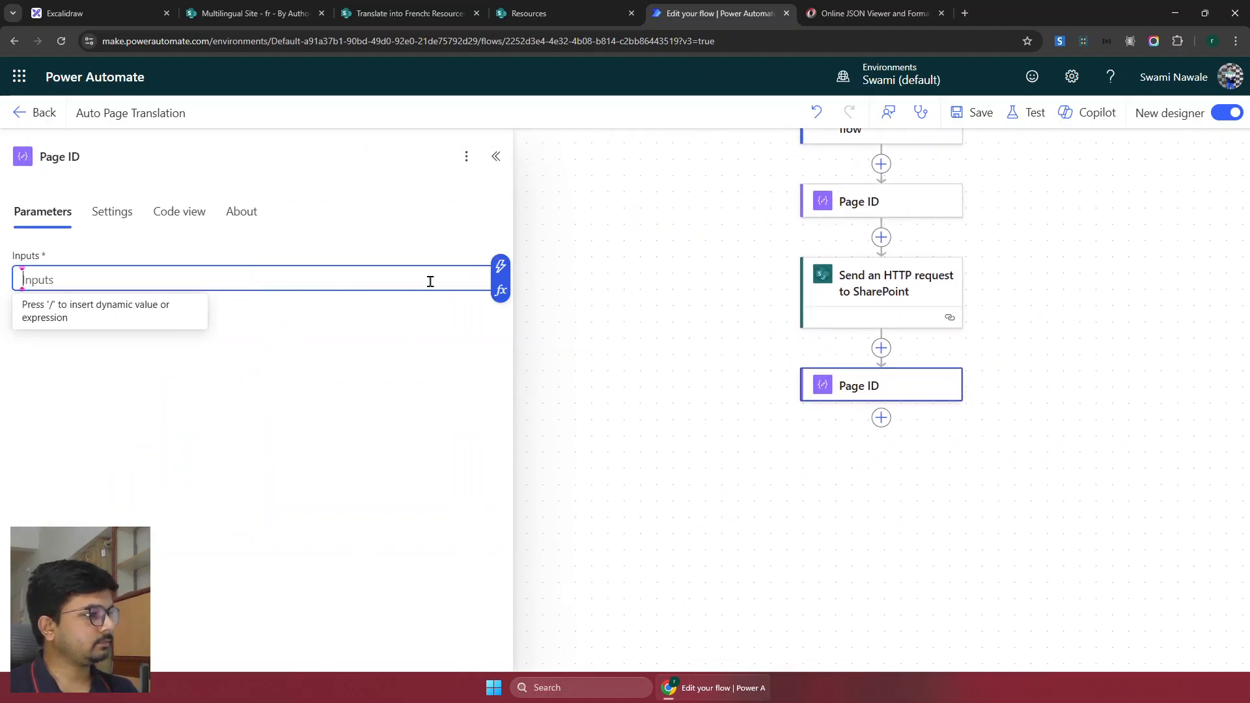
pyautogui.click(500, 266)
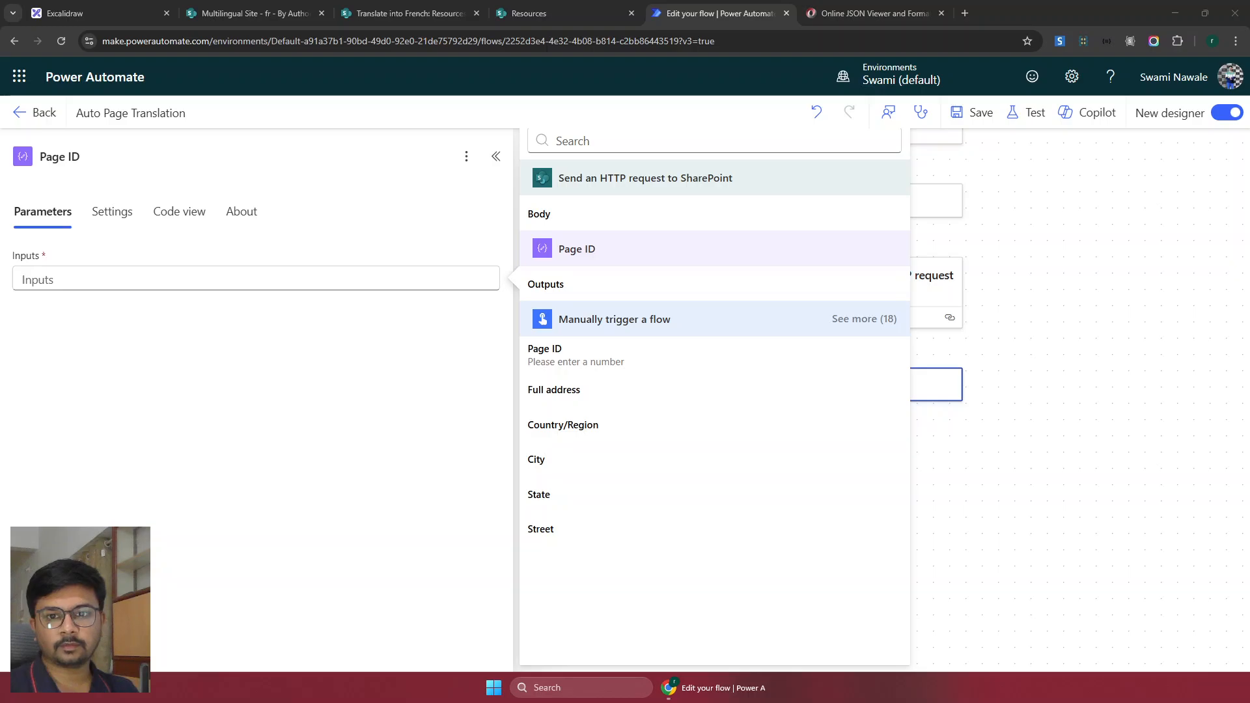
pyautogui.click(1068, 337)
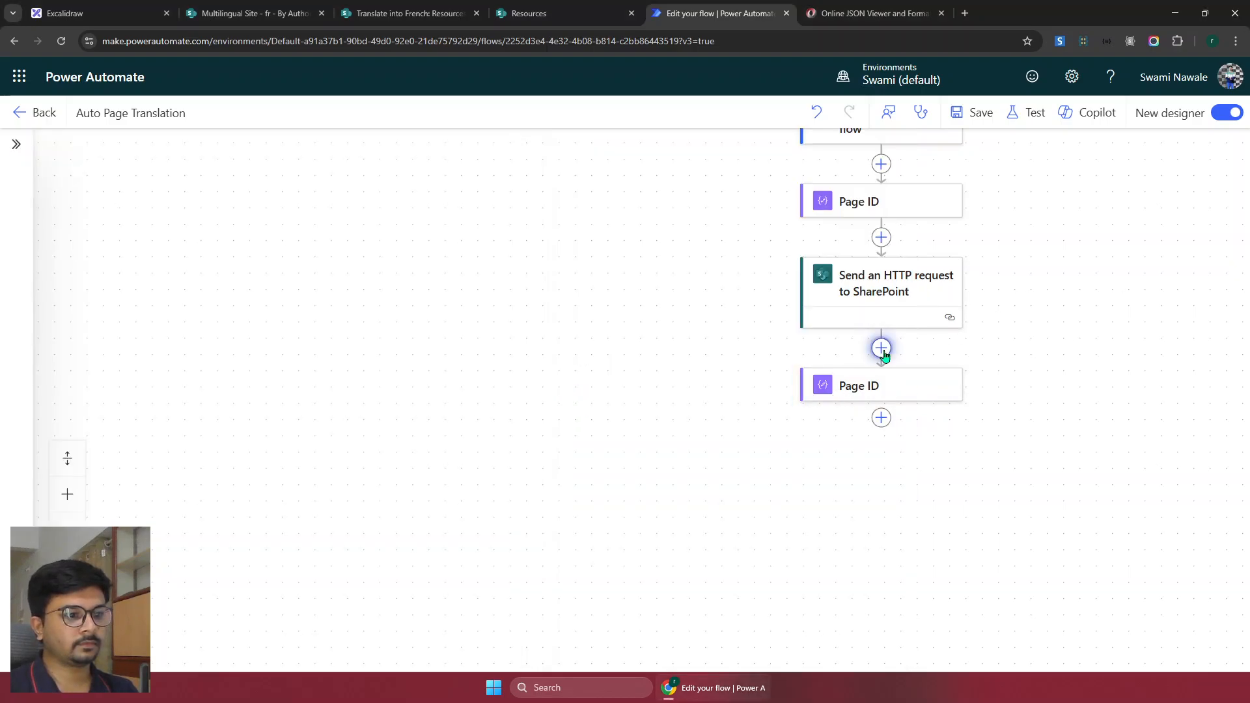
# Insert an Apply to each loop between the HTTP request to SharePoint and the new Compose action
pyautogui.click(882, 350)
pyautogui.write('appl')
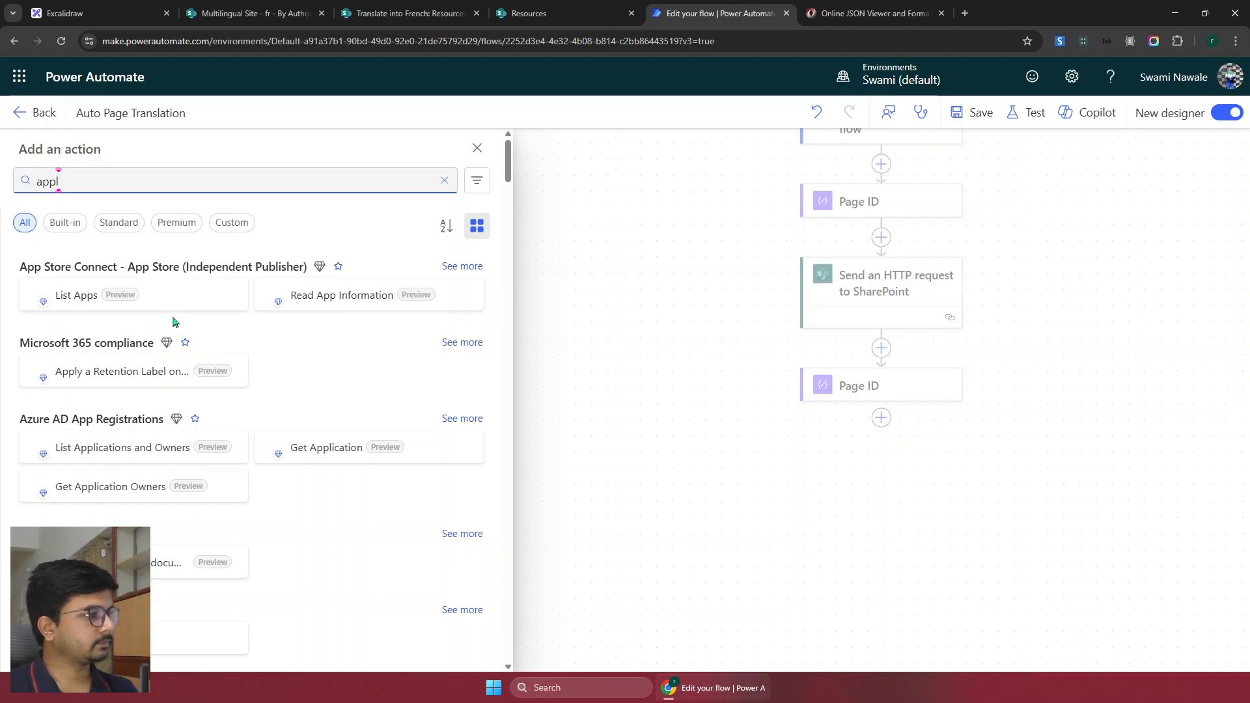
pyautogui.write('y to ea')
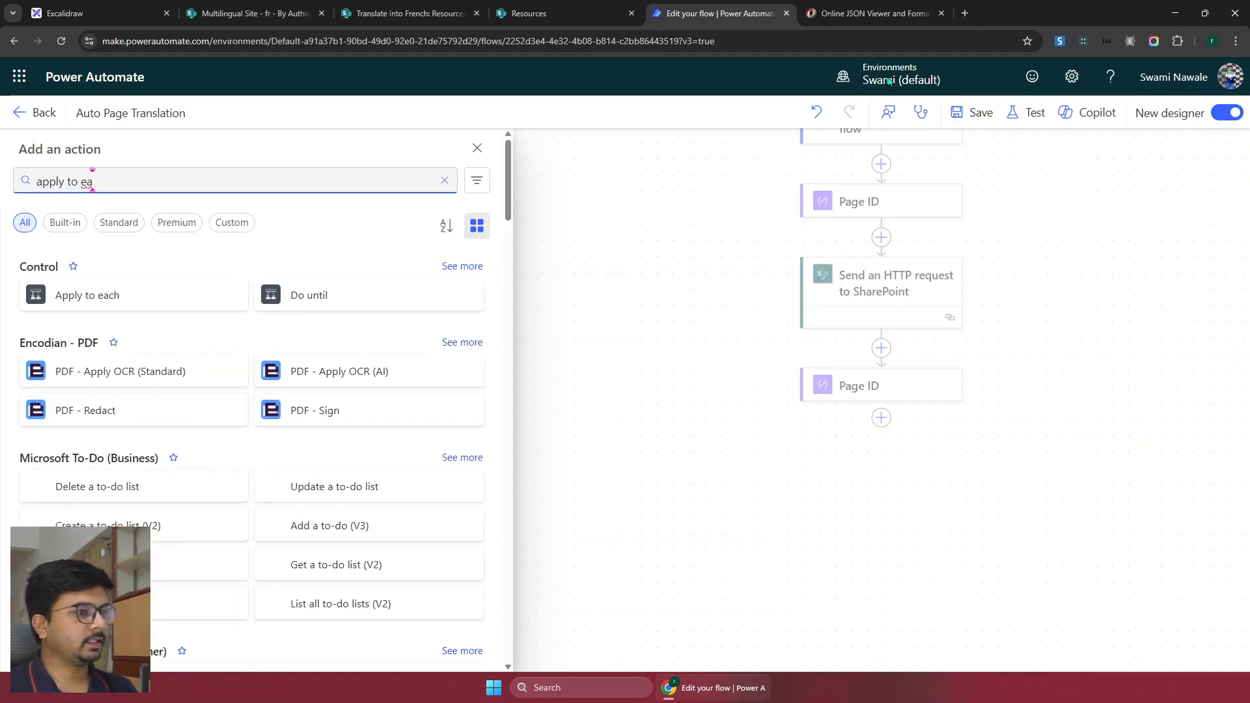
pyautogui.click(123, 298)
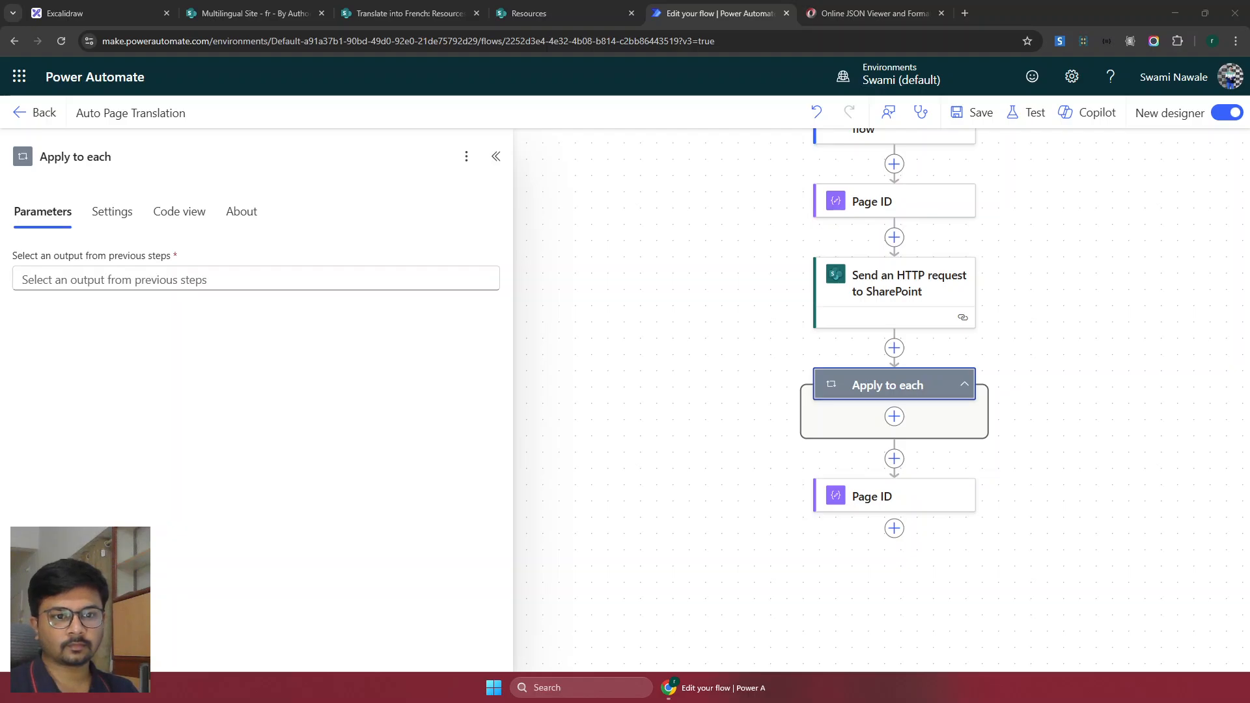
# Paste the expression body('Create_page_translations')?['Items'] as the output that the Apply to each loop runs over
pyautogui.click(317, 278)
pyautogui.hotkey('ctrl', 'v')
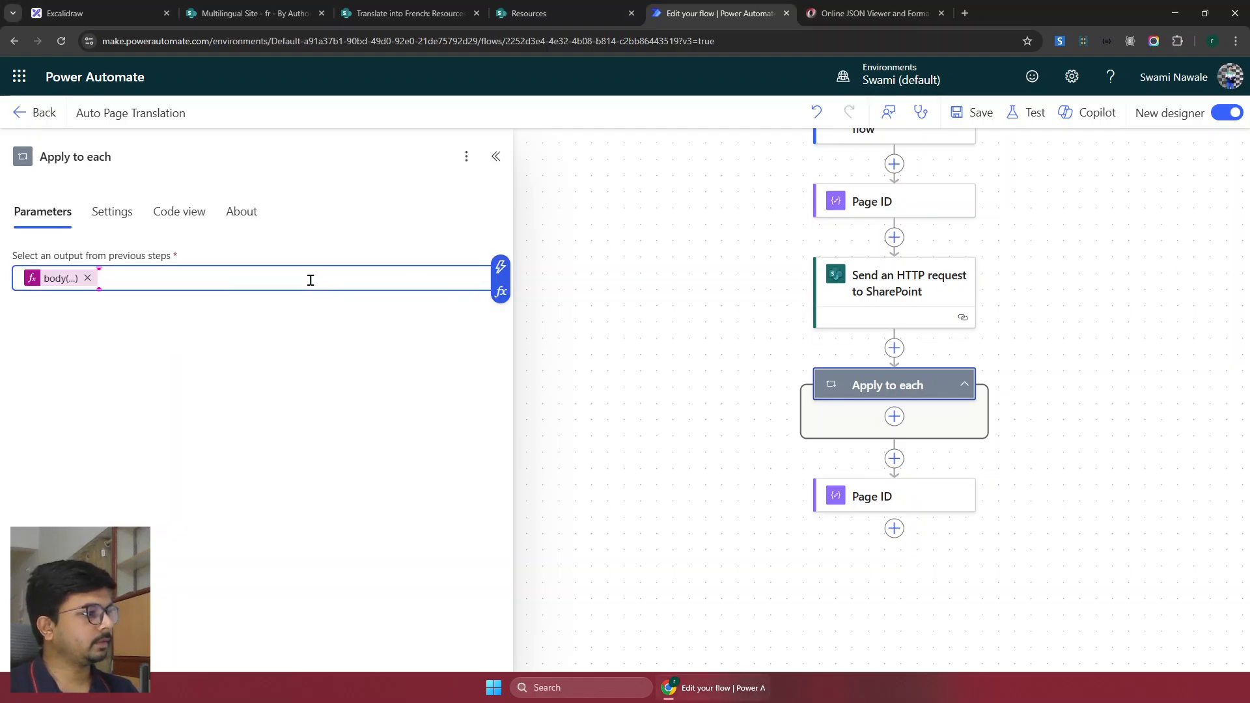
pyautogui.click(62, 279)
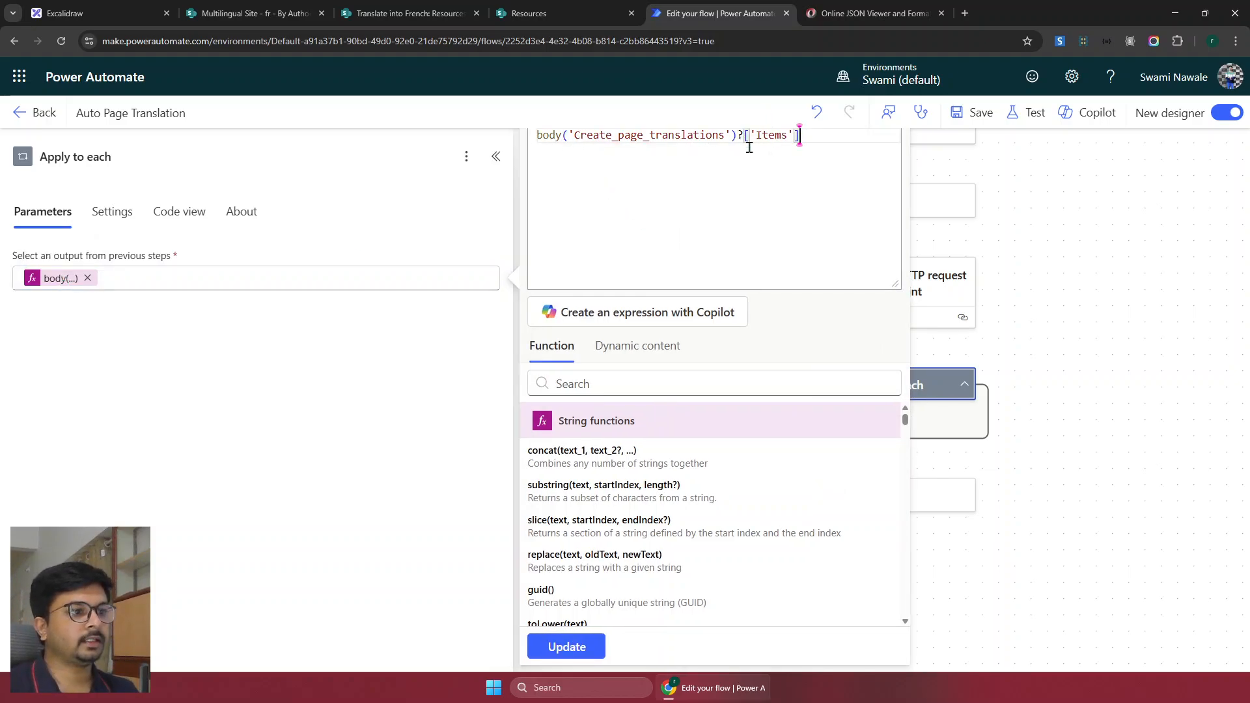
pyautogui.click(564, 647)
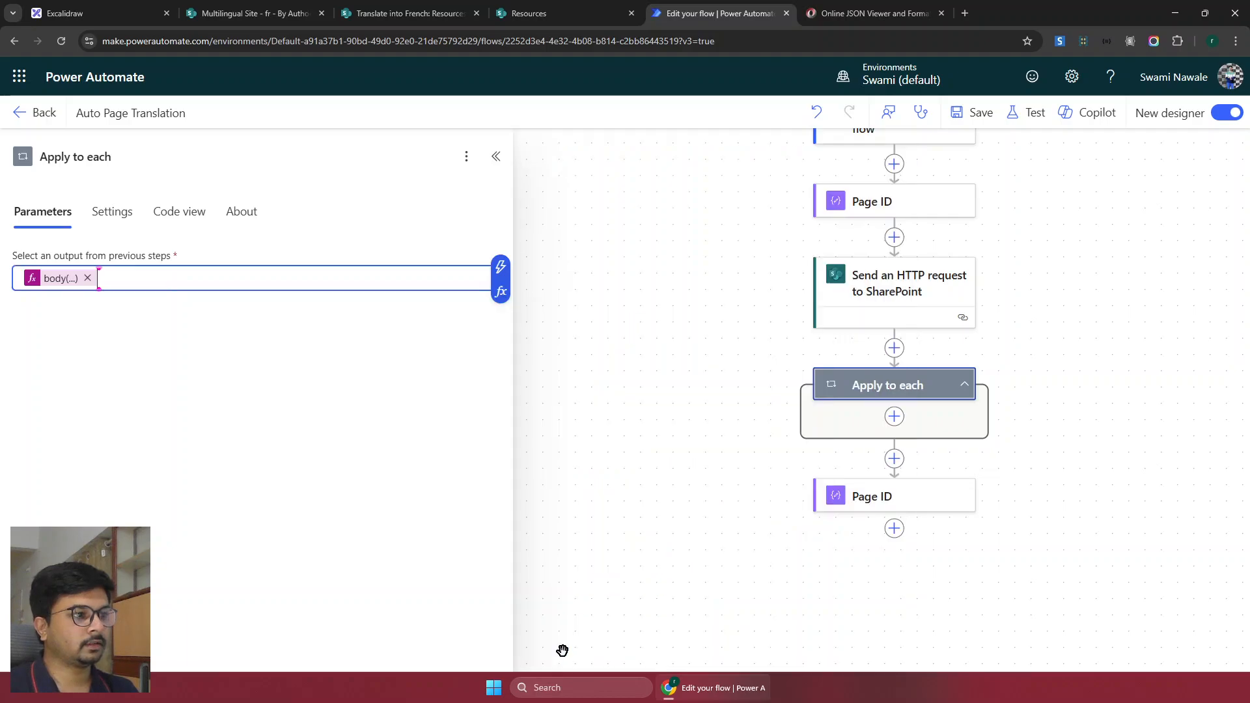
# Rename the Send an HTTP request to SharePoint action as "Create page translations"
pyautogui.click(867, 312)
pyautogui.tripleClick(185, 160)
pyautogui.press('BackSpace')
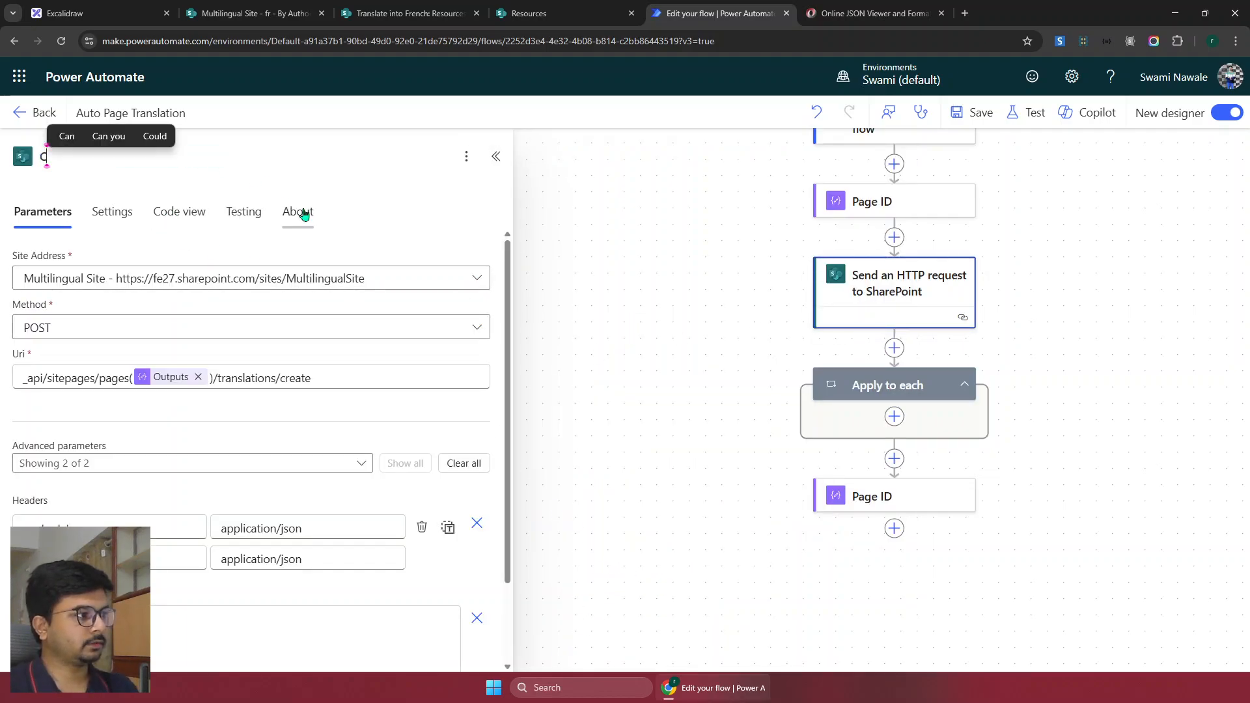
pyautogui.write('Create page tras')
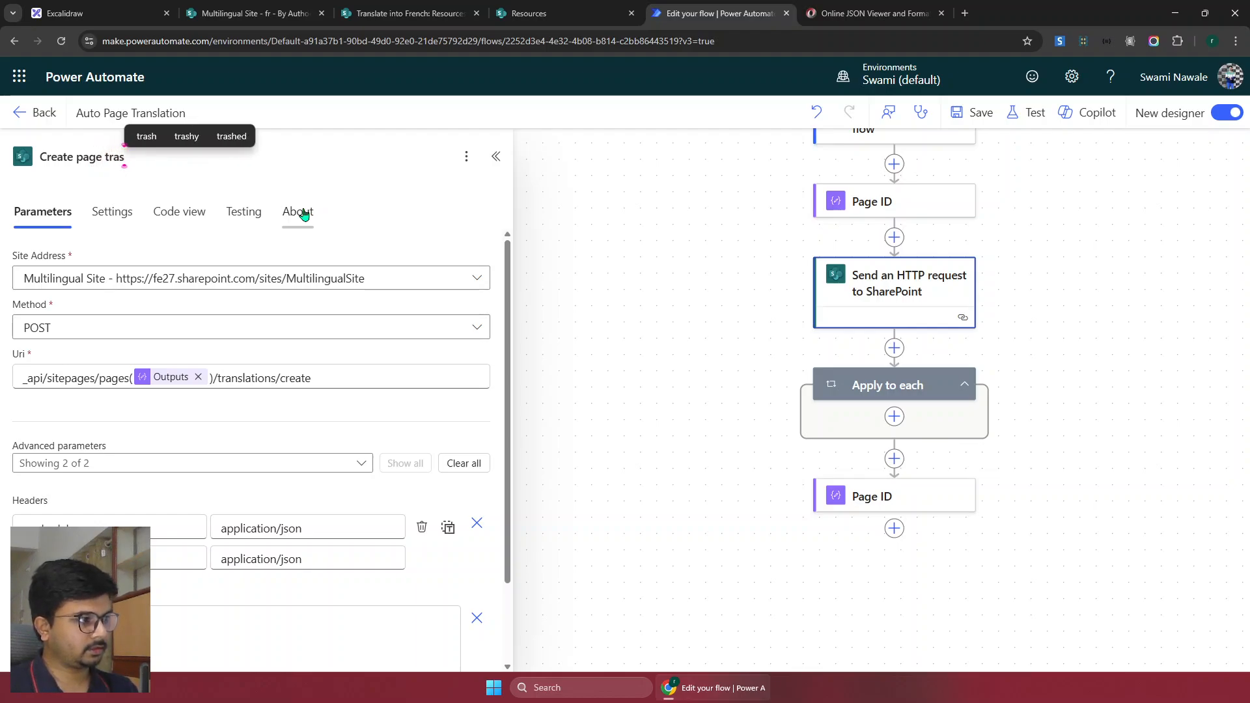
pyautogui.press('BackSpace')
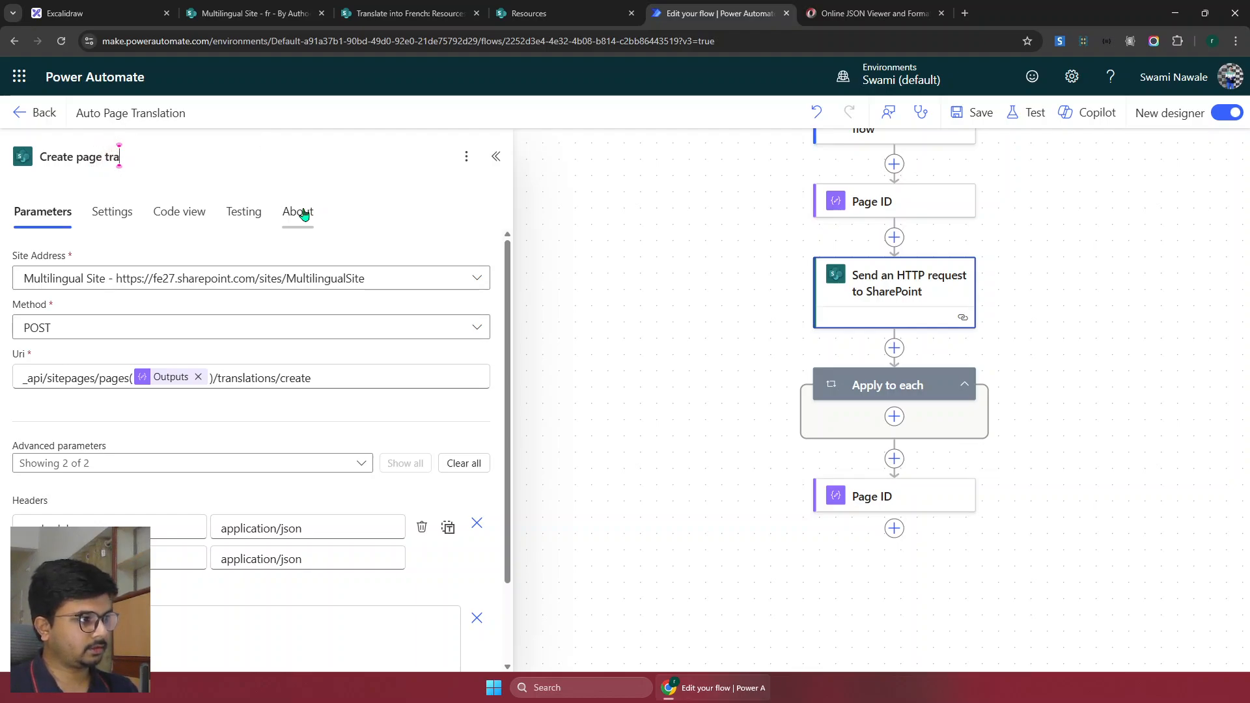
pyautogui.write('nslation')
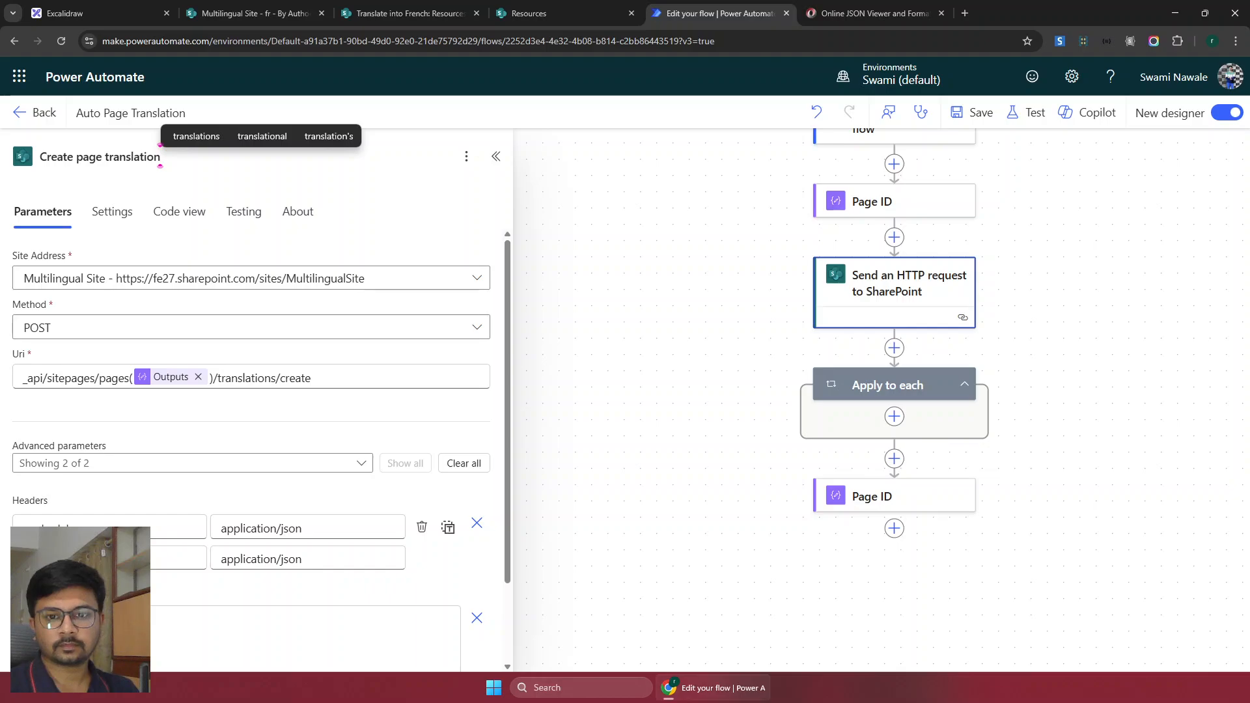
pyautogui.write('s')
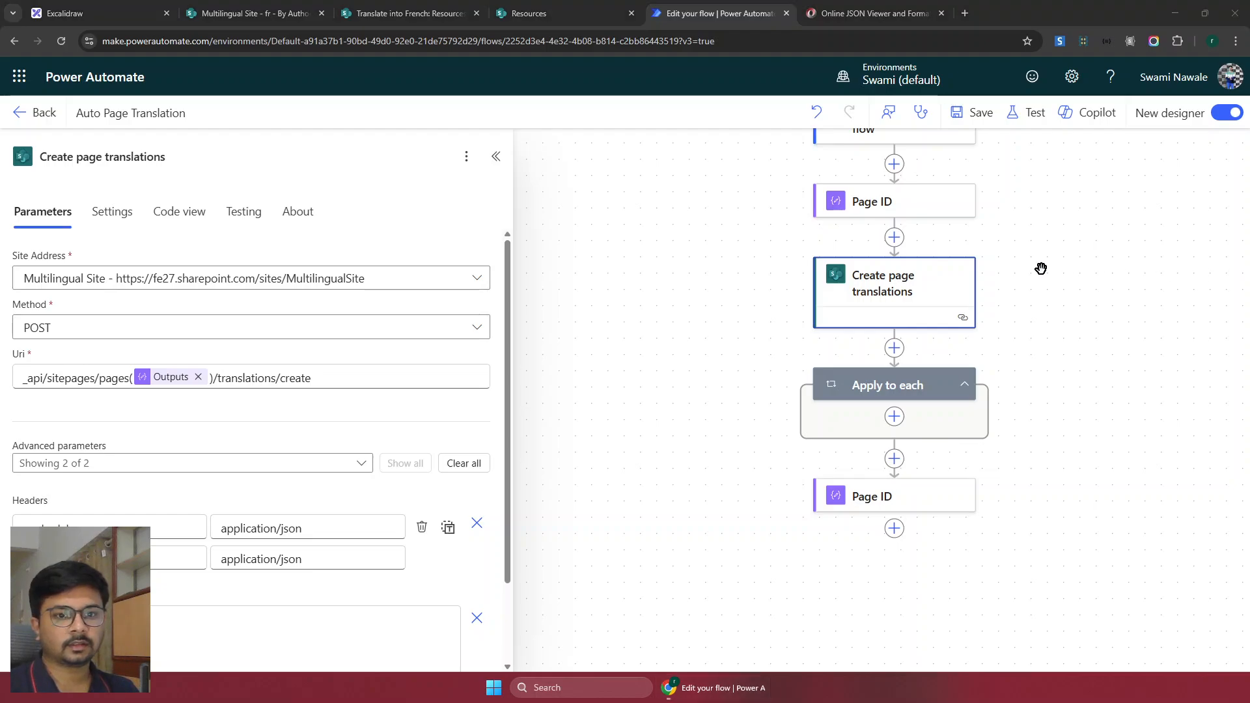
# Insert an Initialize variable action between Create page translations and the Apply to each loop
pyautogui.click(894, 417)
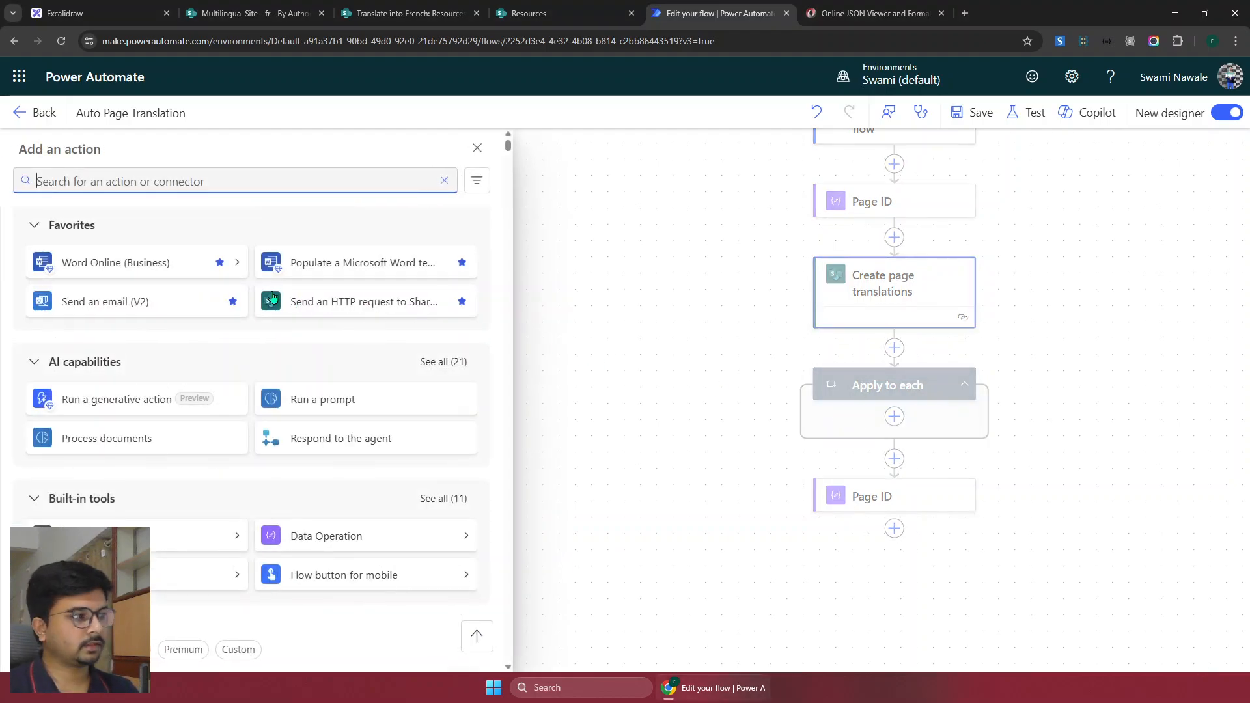
pyautogui.click(738, 297)
pyautogui.scroll(2, 738, 296)
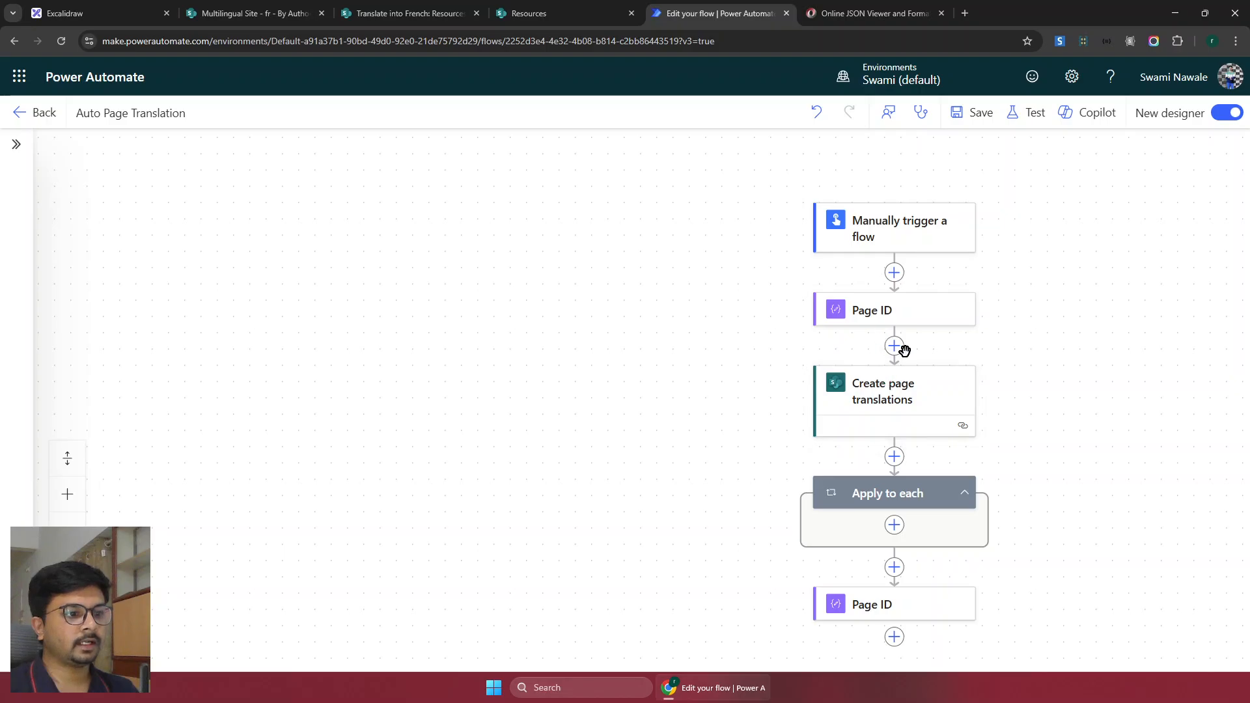
pyautogui.click(896, 457)
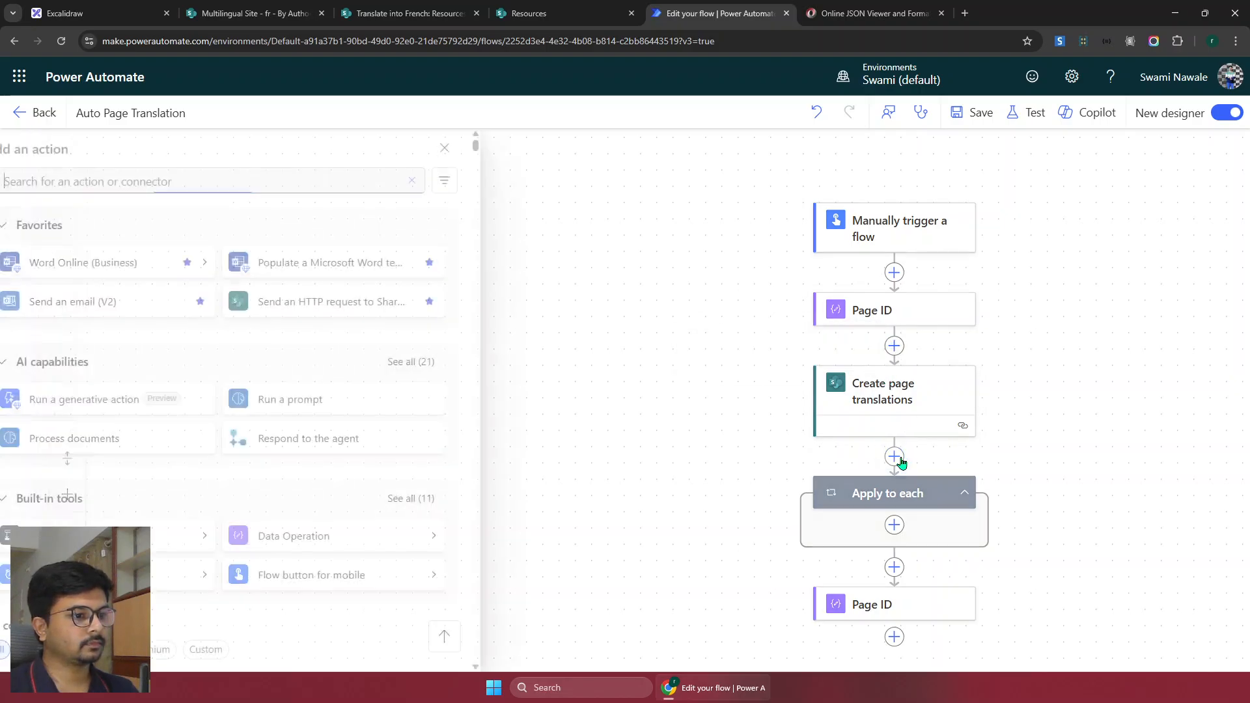
pyautogui.write('variable')
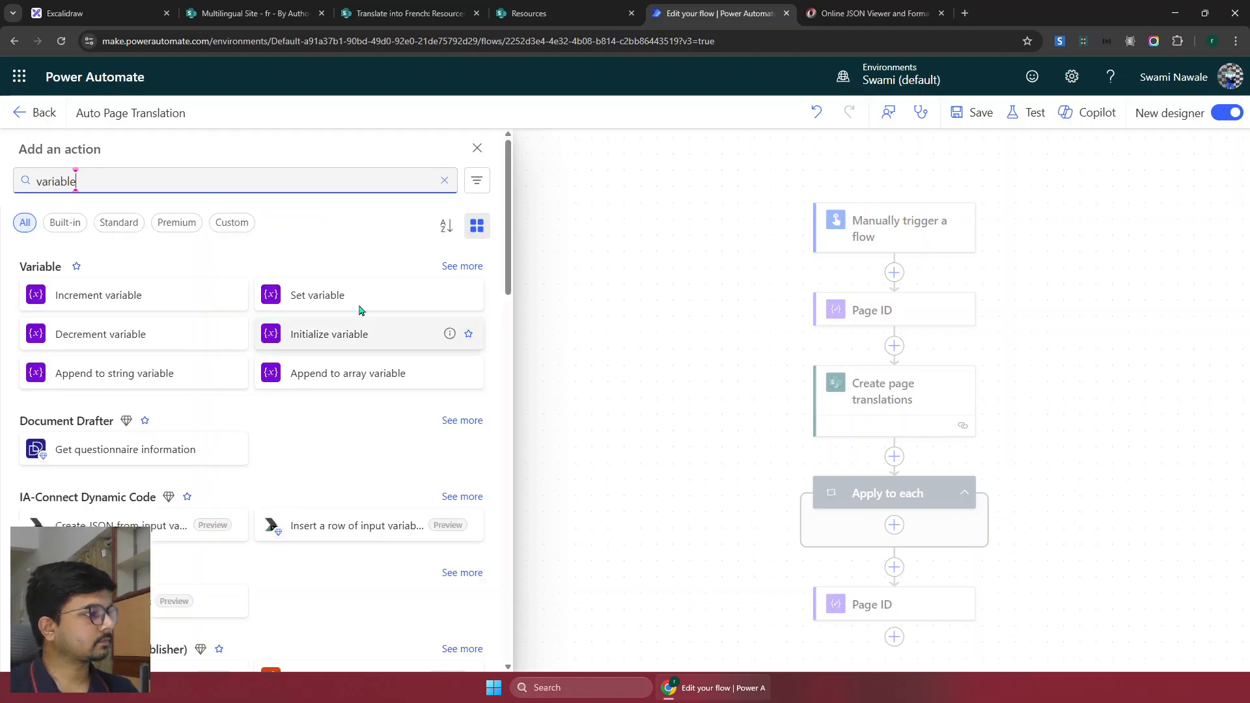
pyautogui.click(363, 333)
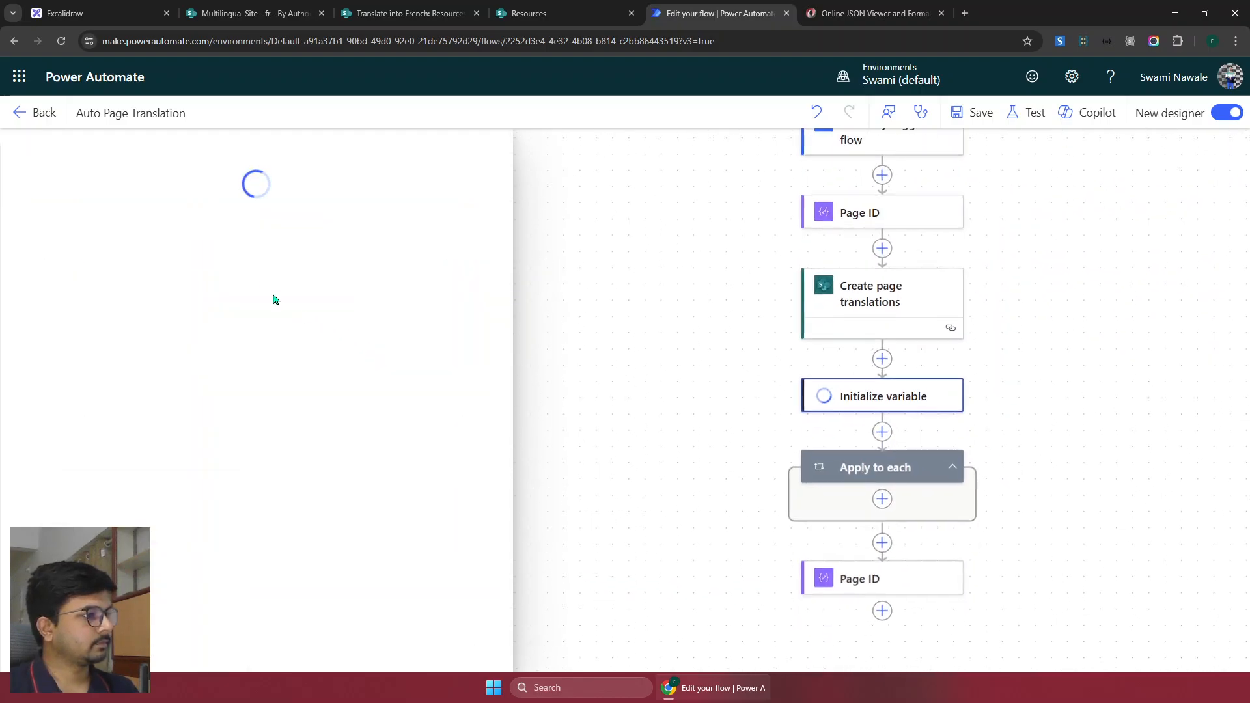
# Name the new variable varPageURLs
pyautogui.click(88, 272)
pyautogui.write('va')
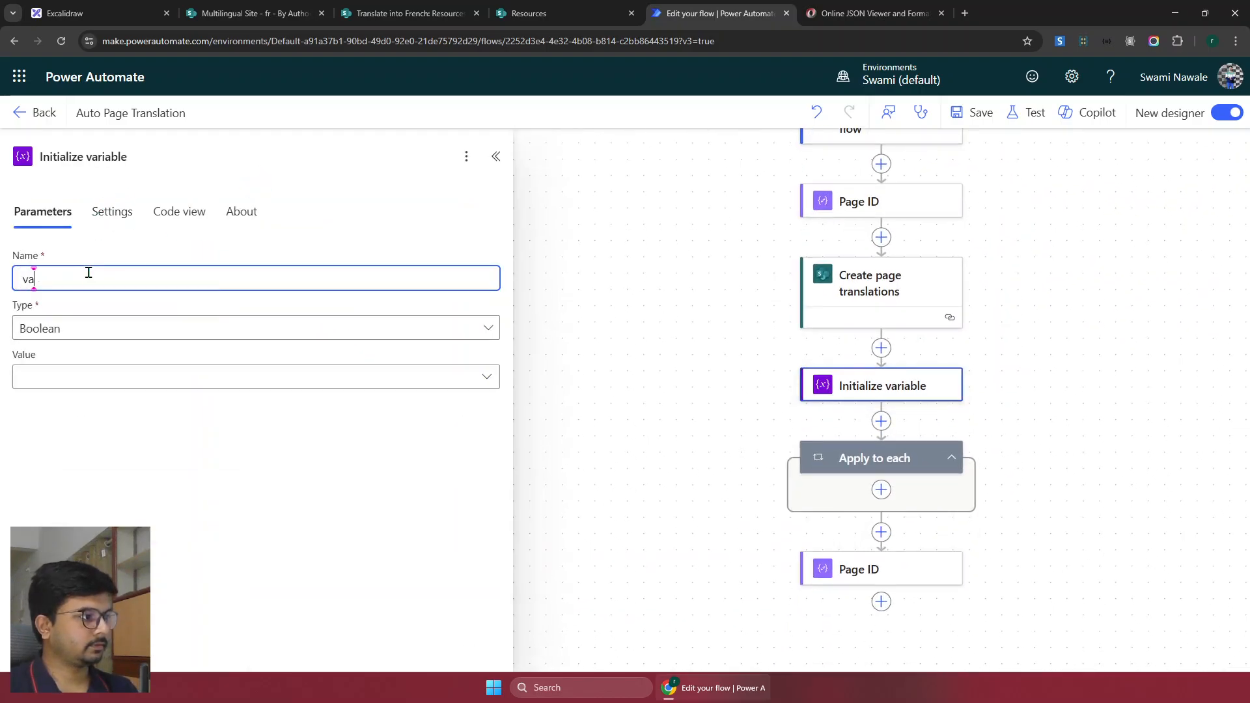
pyautogui.write('rPageURL')
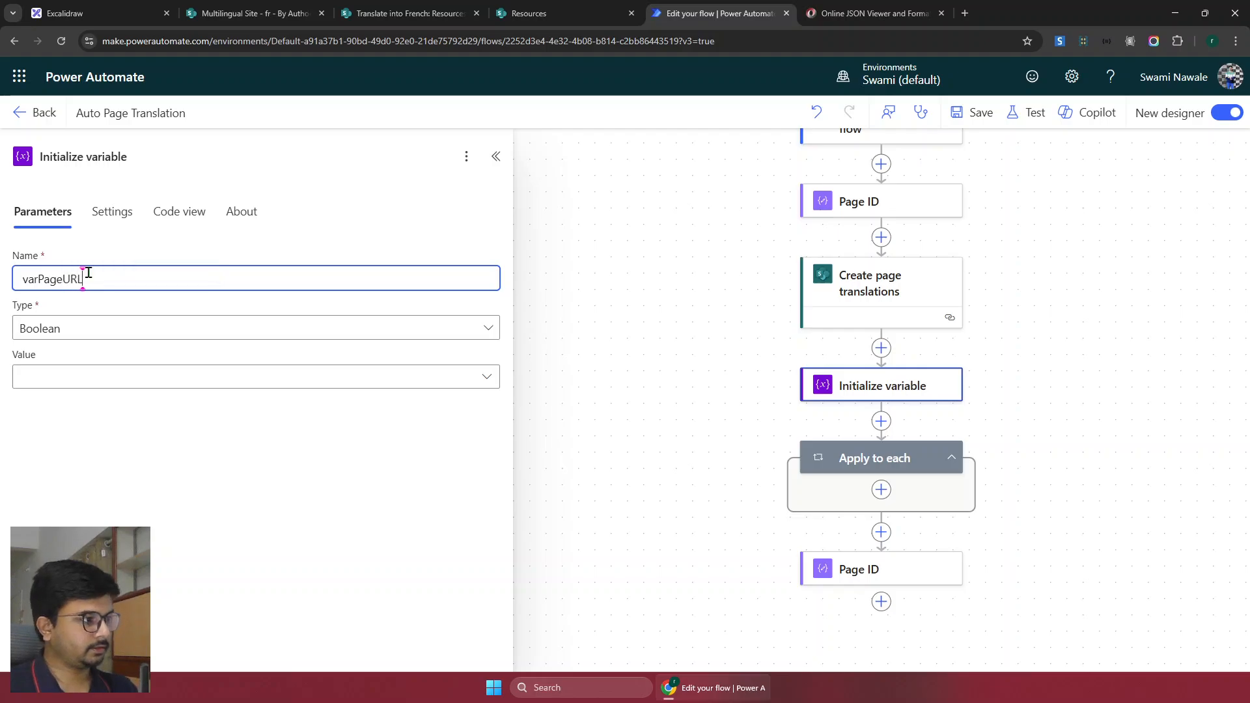
pyautogui.hotkey('ctrl', 'a')
pyautogui.click(89, 272)
pyautogui.write('s')
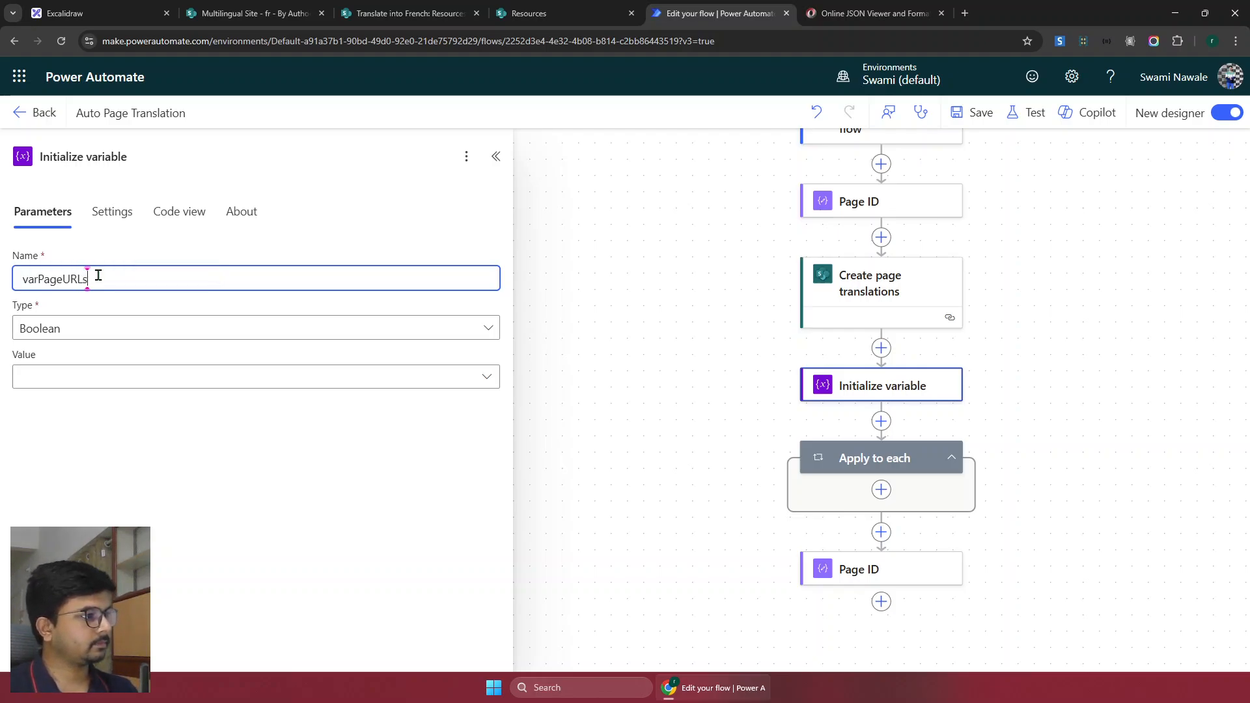
# Set the variable's type to Array with an empty value, and title its action varPageURLs as well
pyautogui.hotkey('ctrl', 'a')
pyautogui.hotkey('ctrl', 'c')
pyautogui.click(86, 380)
pyautogui.hotkey('ctrl', 'v')
pyautogui.hotkey('ctrl', 'a')
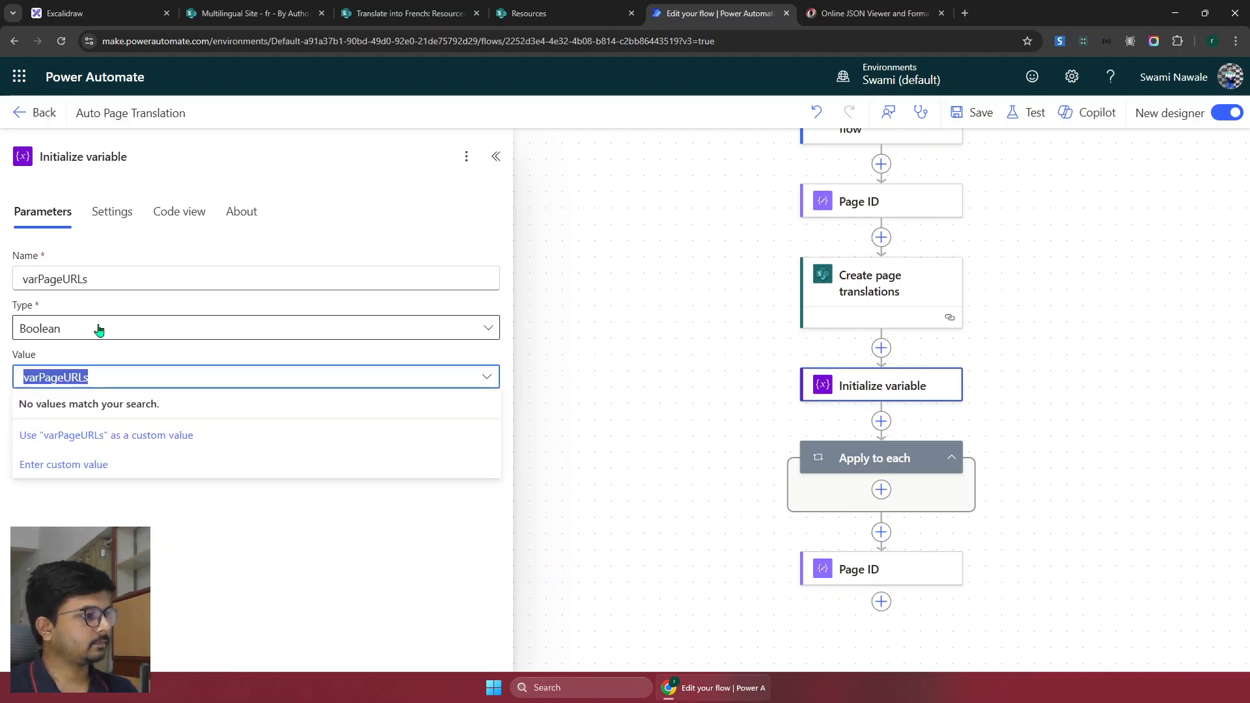
pyautogui.press('BackSpace')
pyautogui.click(98, 326)
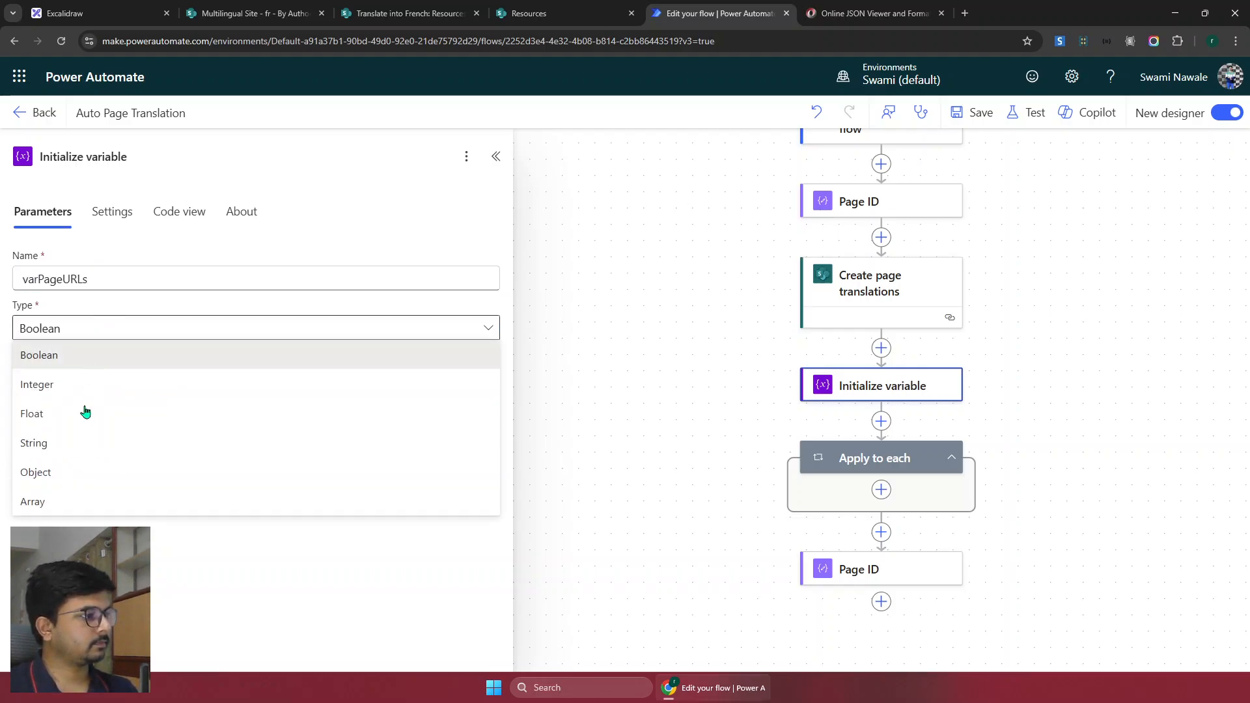
pyautogui.click(76, 508)
pyautogui.tripleClick(99, 166)
pyautogui.hotkey('ctrl', 'v')
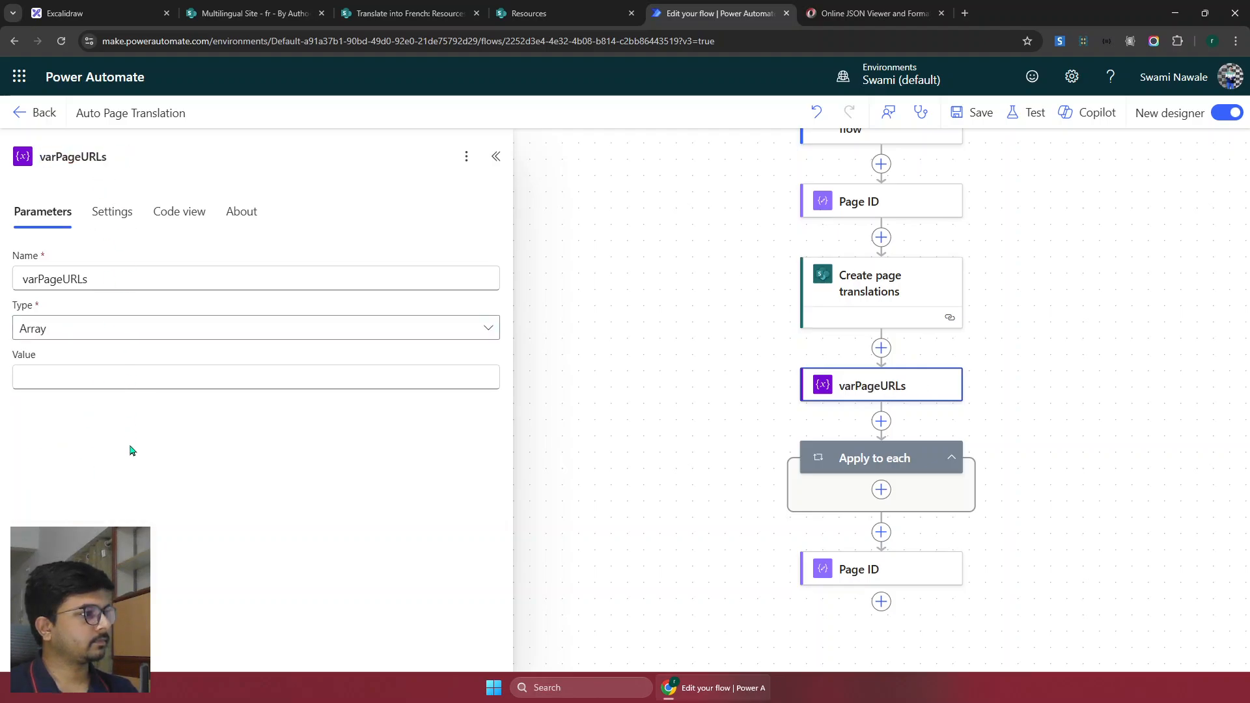
# Add an Append to array variable action inside the Apply to each loop and select varPageURLs as its variable
pyautogui.click(881, 492)
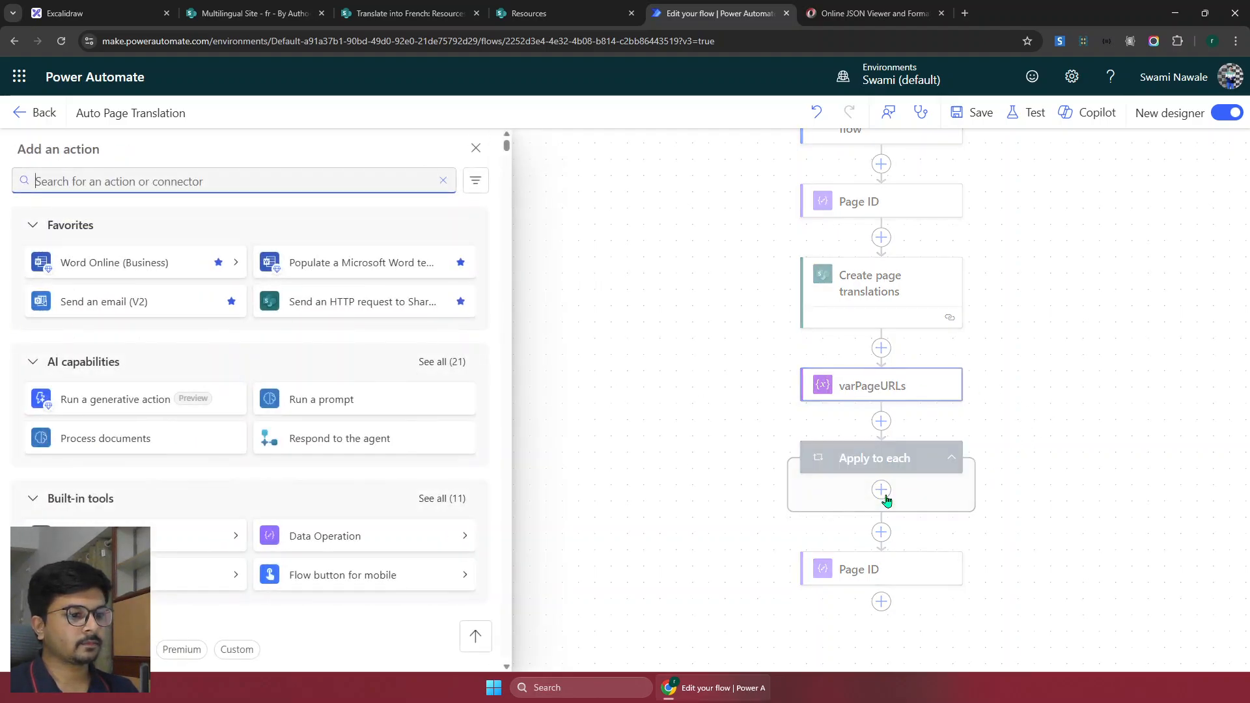
pyautogui.write('appen')
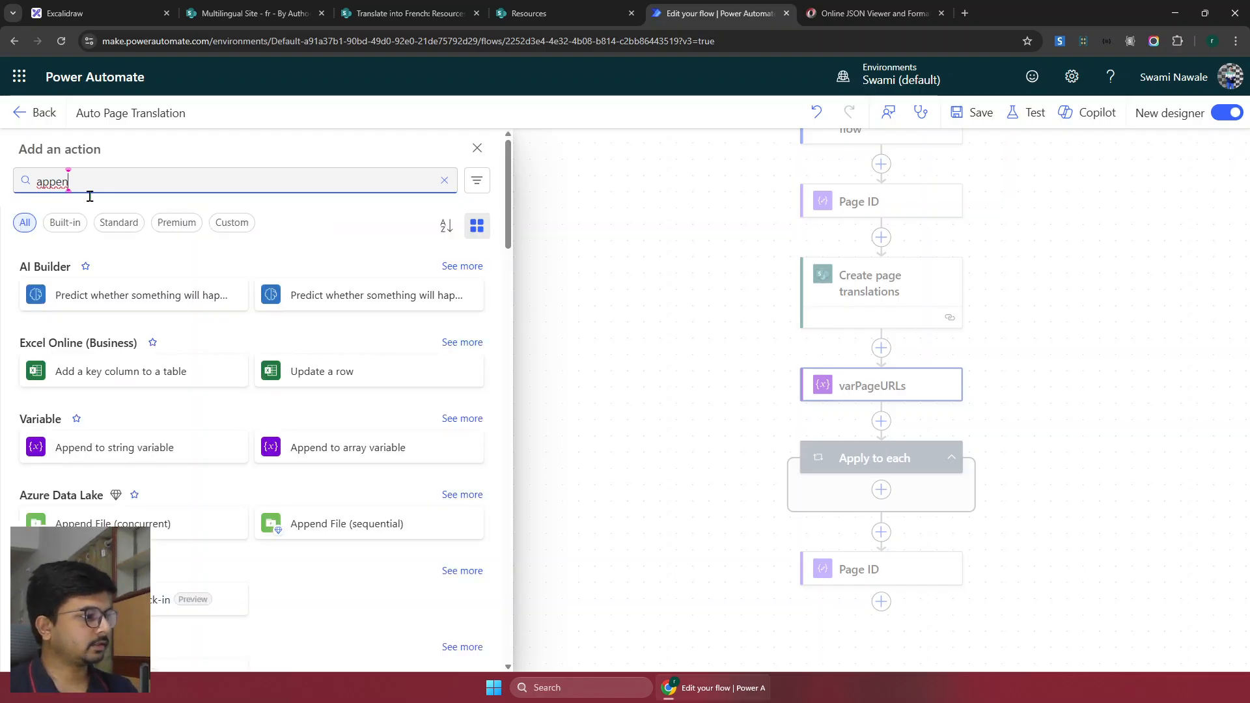
pyautogui.click(308, 455)
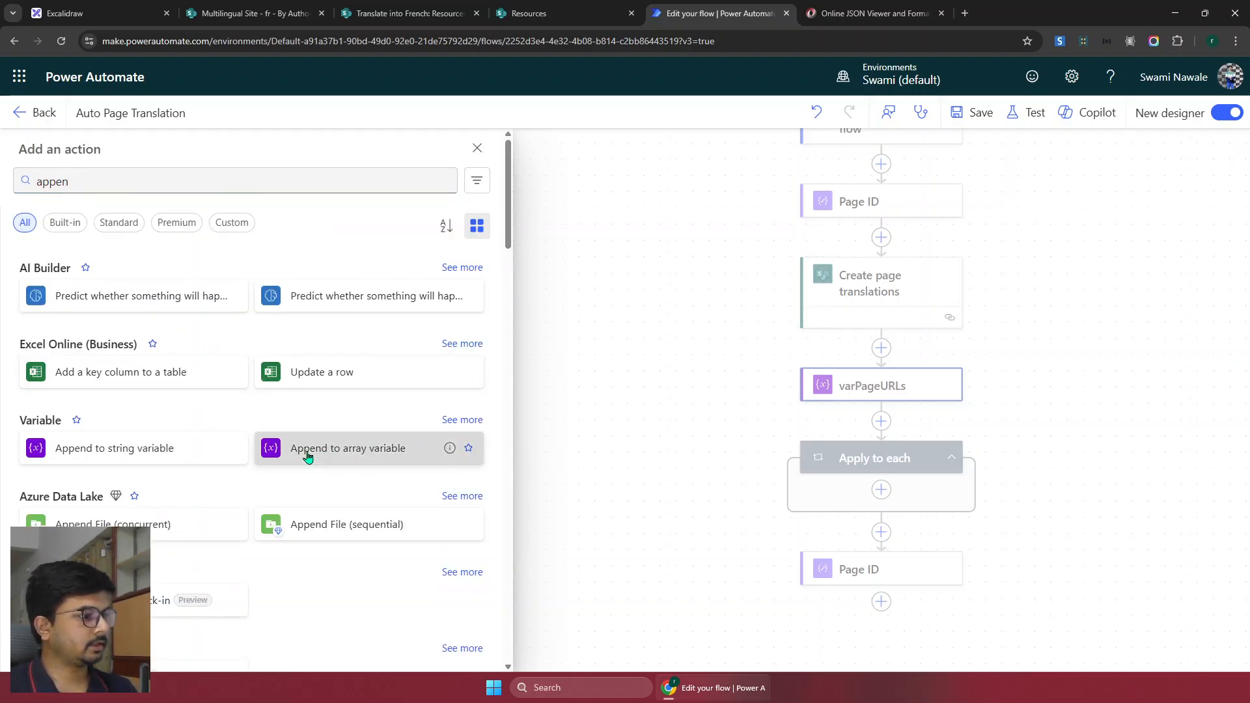
pyautogui.click(173, 279)
pyautogui.click(156, 299)
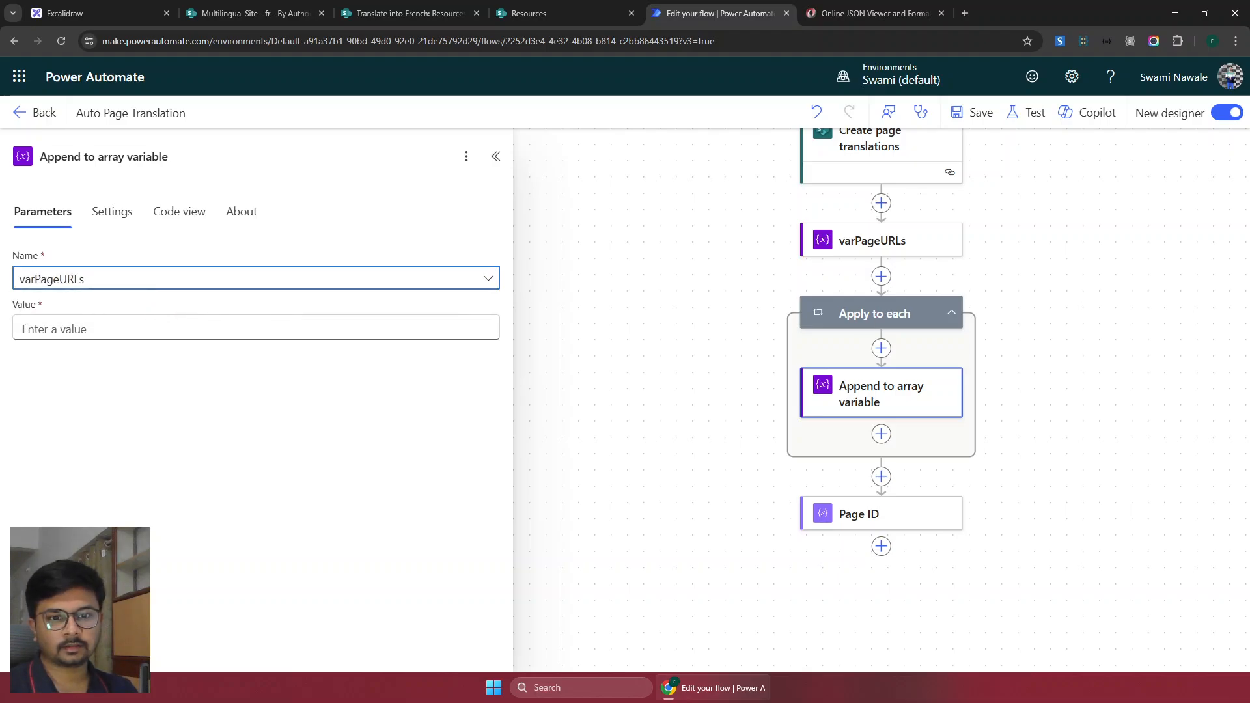
# Draft the append action's value as the expression item()?['Path']?['DecodedUrl'], stripping the leading @{ from the pasted text
pyautogui.click(282, 319)
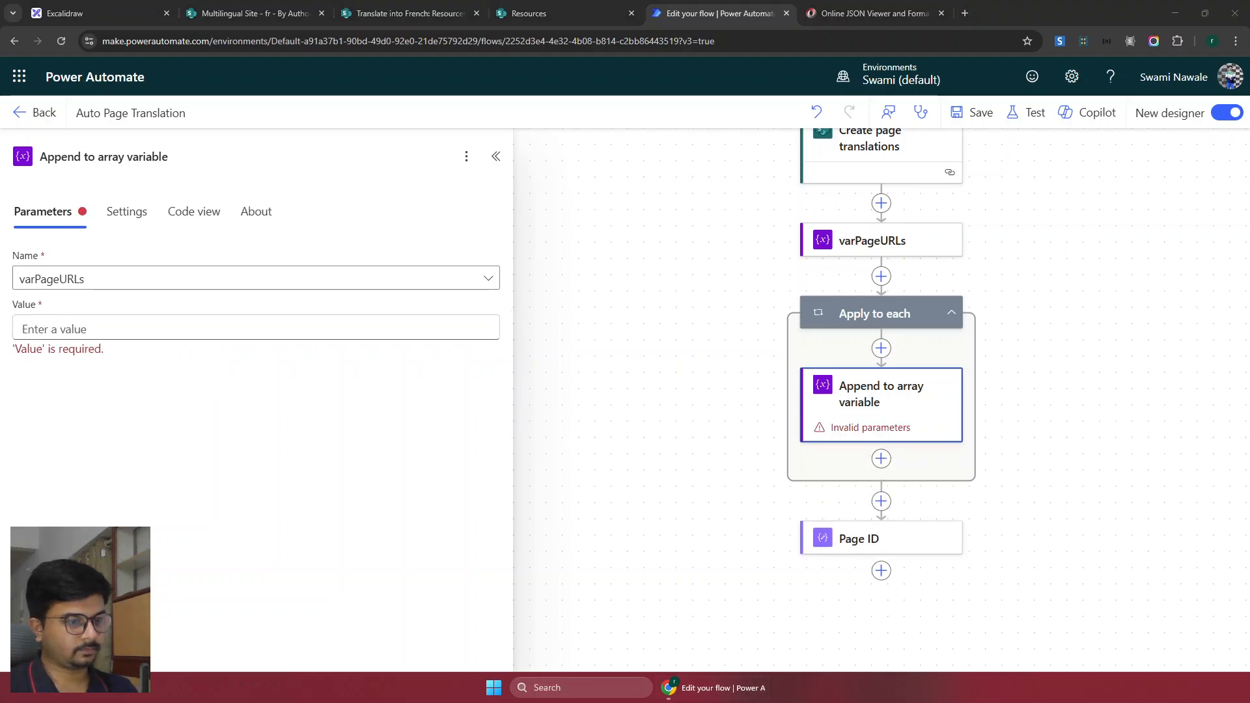
pyautogui.click(217, 325)
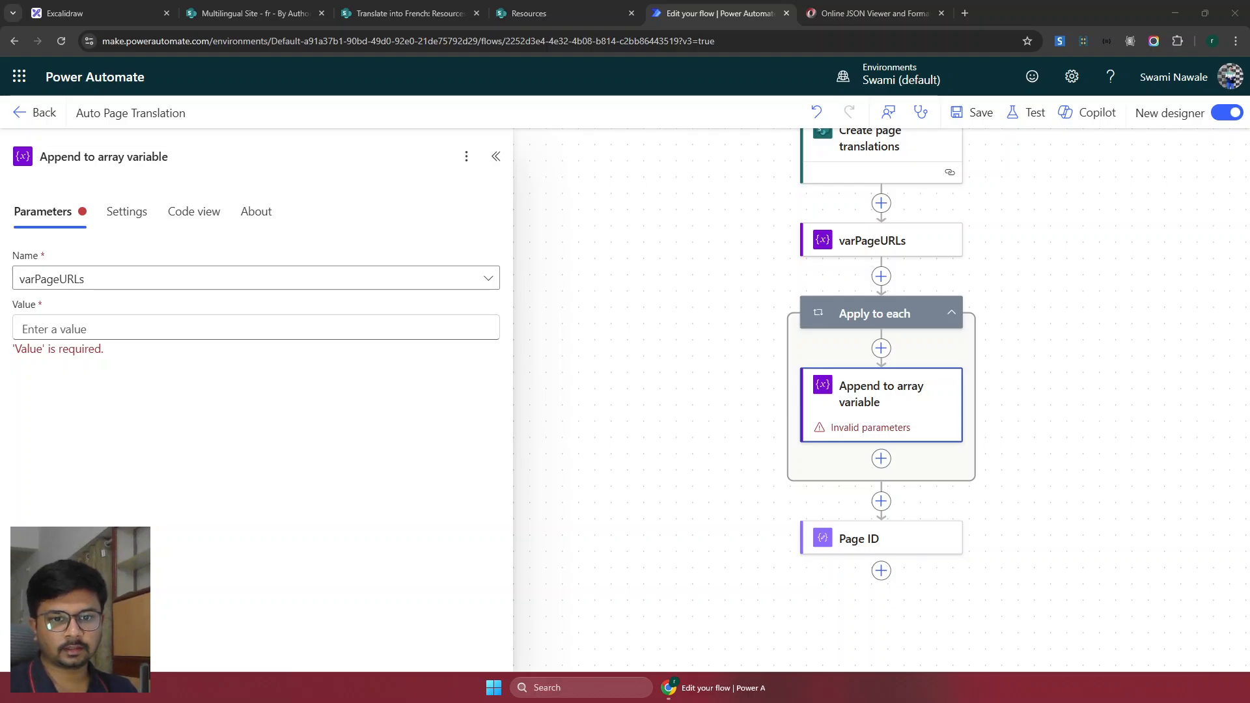
pyautogui.click(491, 322)
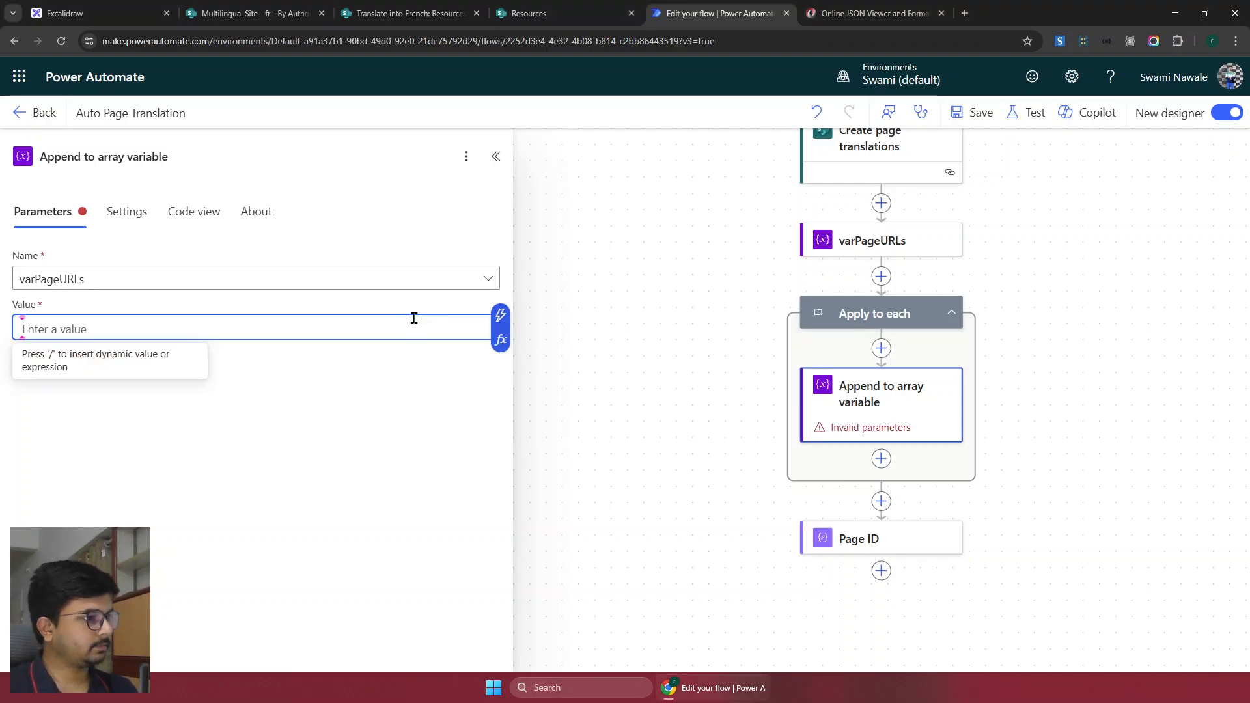
pyautogui.click(502, 341)
pyautogui.click(646, 259)
pyautogui.hotkey('ctrl', 'v')
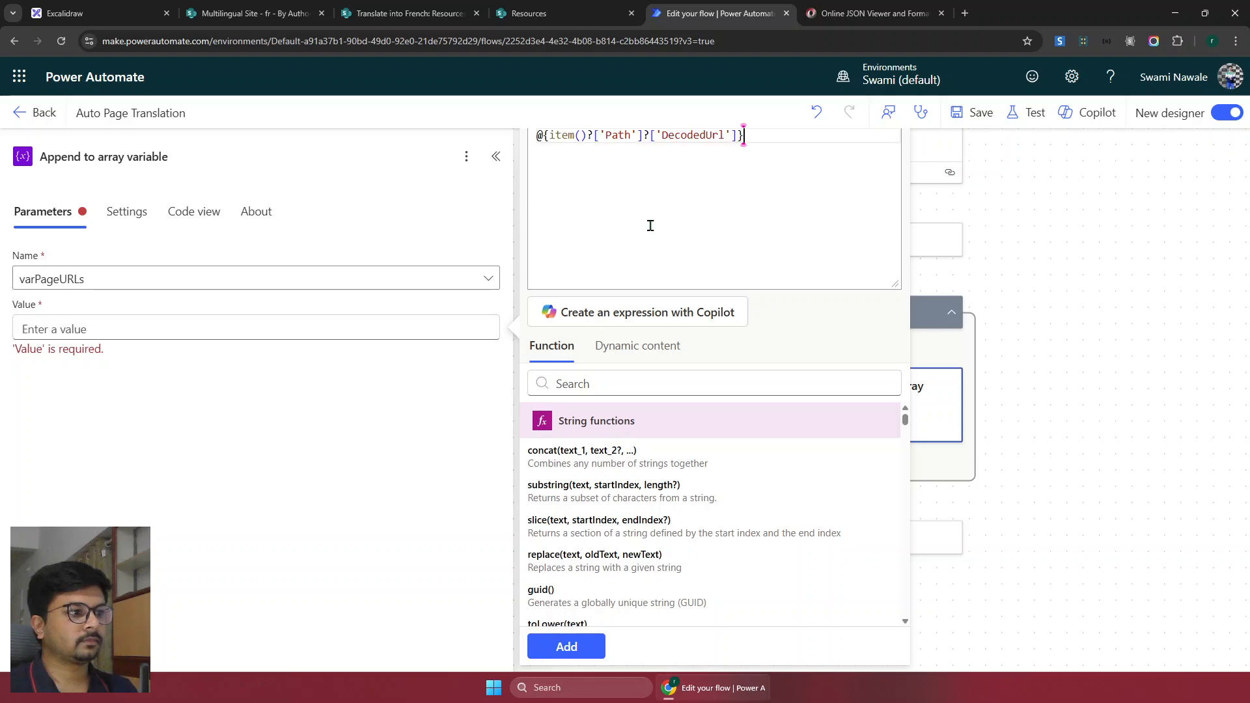
pyautogui.click(549, 137)
pyautogui.press('BackSpace')
pyautogui.press('BackSpace')
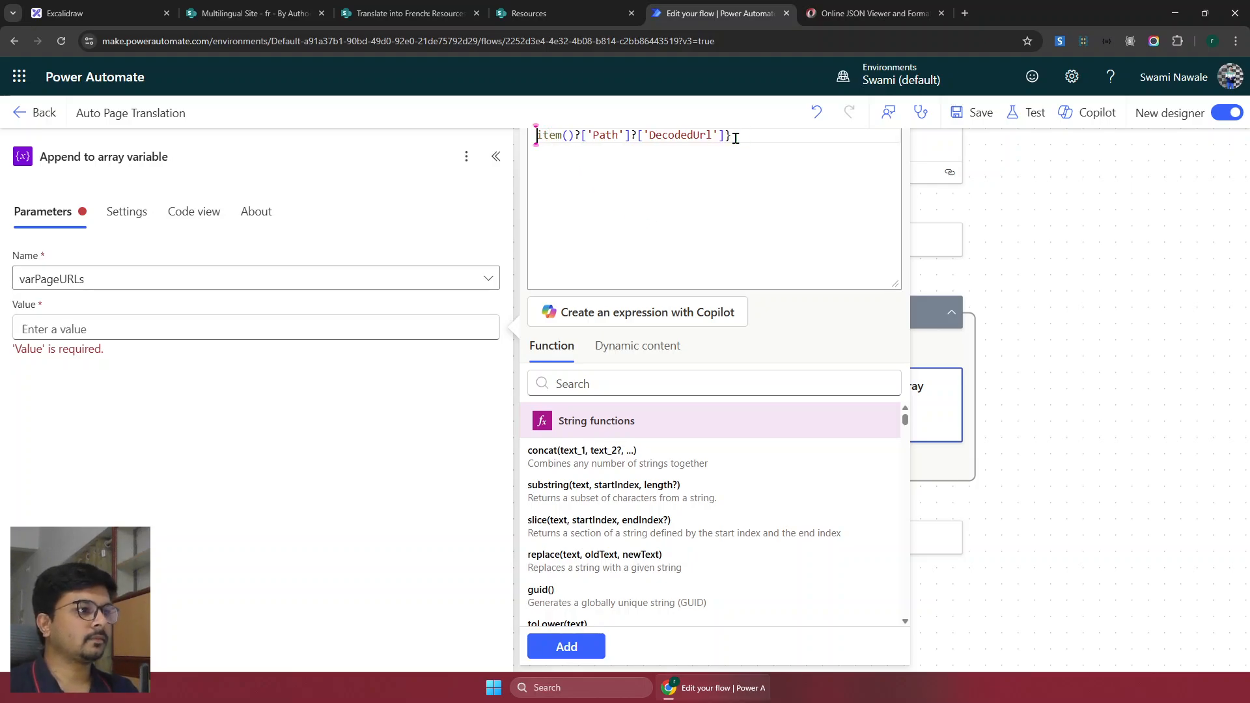
# Check the nesting of Path and DecodedUrl in the sample item in the online JSON viewer
pyautogui.click(872, 13)
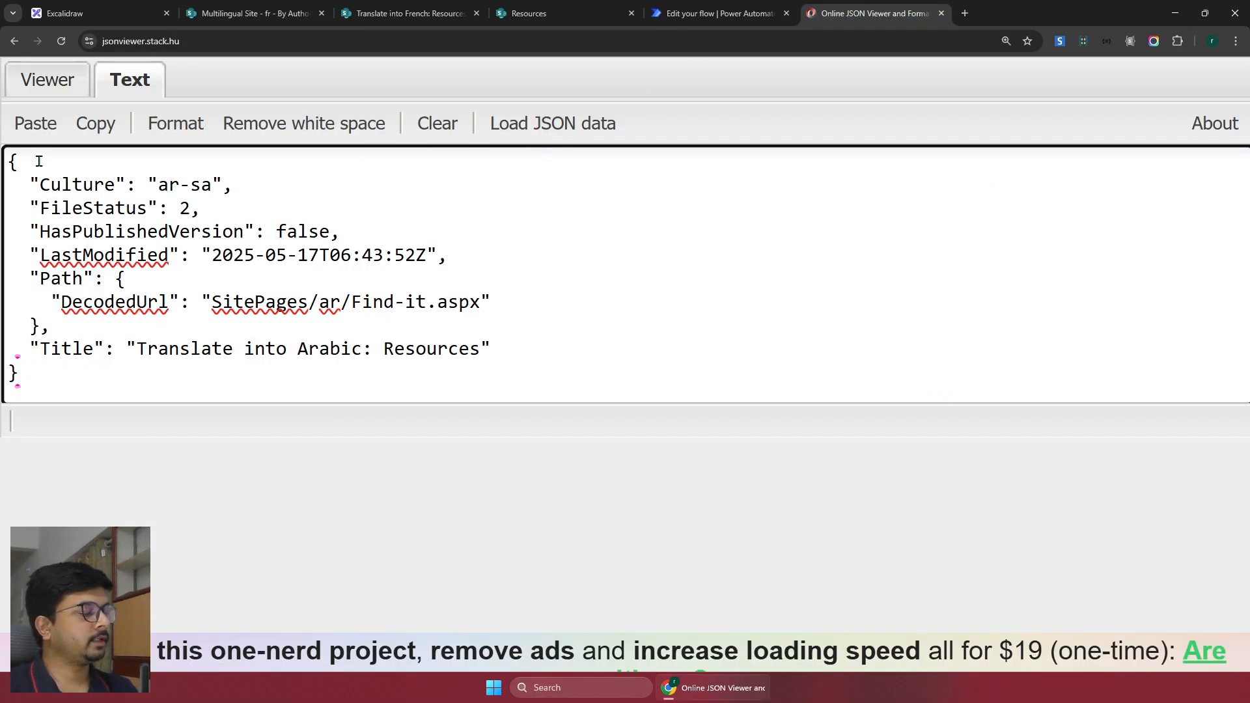
pyautogui.moveTo(40, 272); pyautogui.dragTo(163, 306)
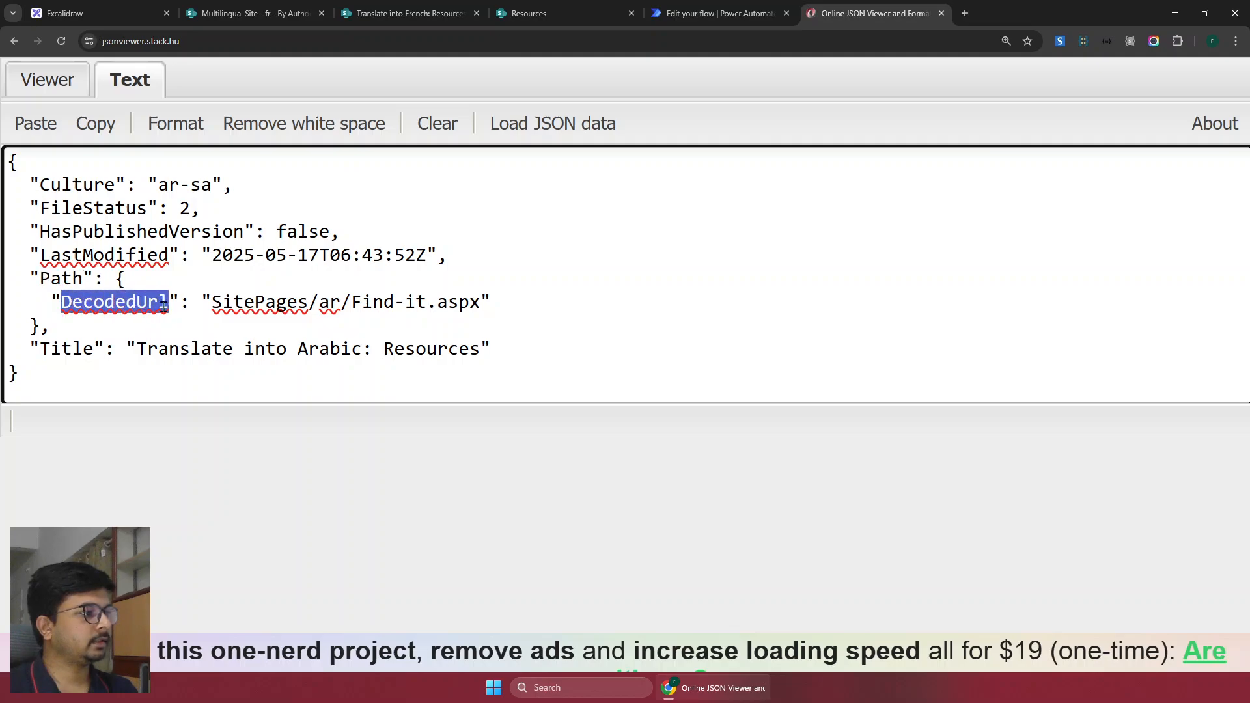
pyautogui.click(721, 14)
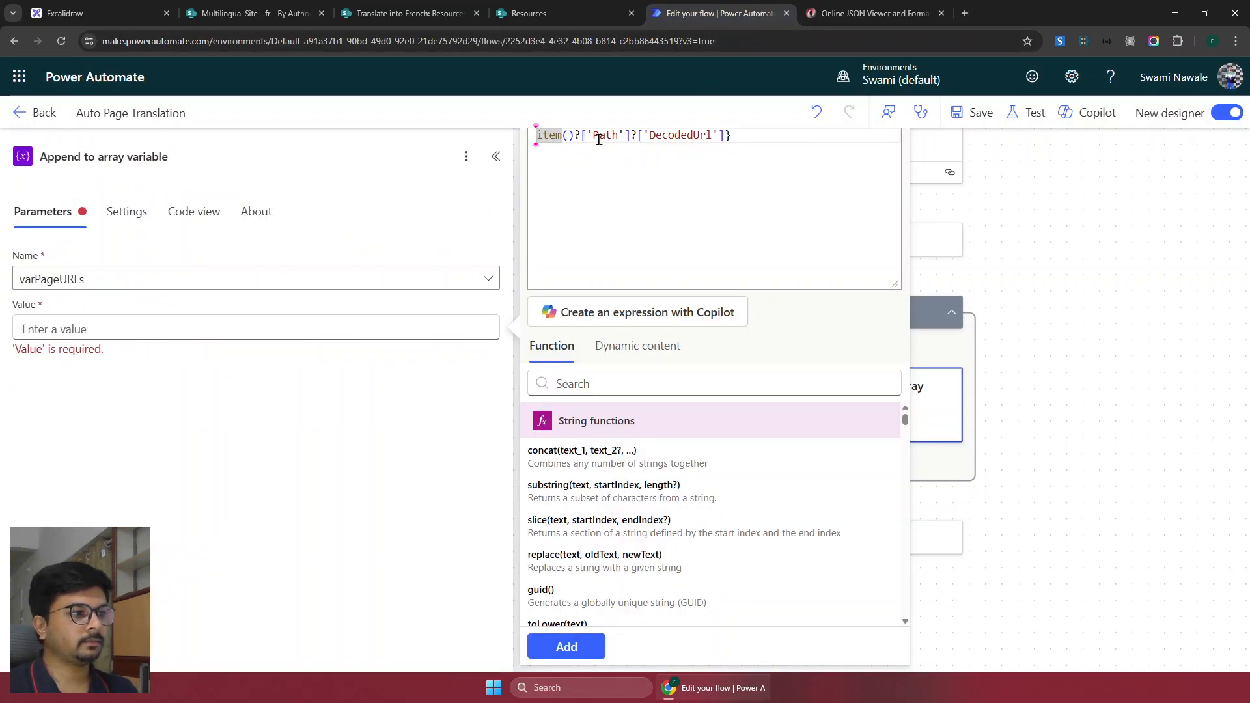
# Remove the trailing brace from the expression in Power Automate and add it as the append action's value
pyautogui.click(598, 139)
pyautogui.click(774, 136)
pyautogui.press('BackSpace')
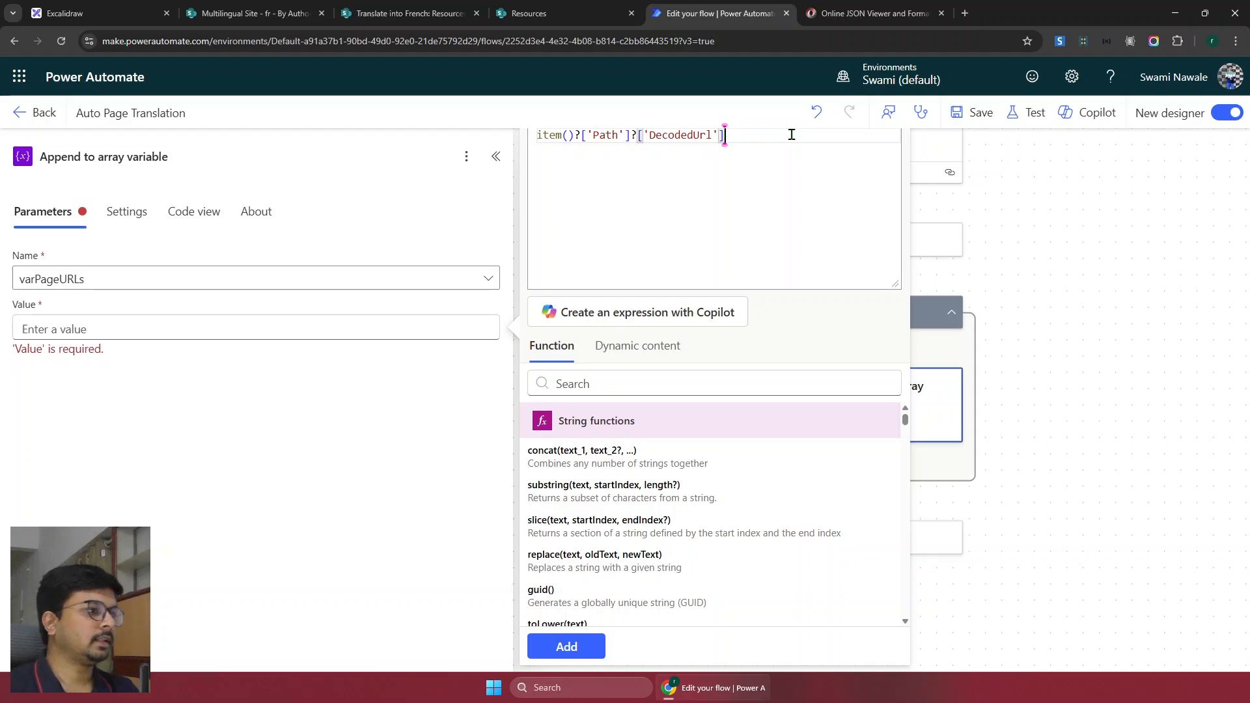
pyautogui.click(582, 651)
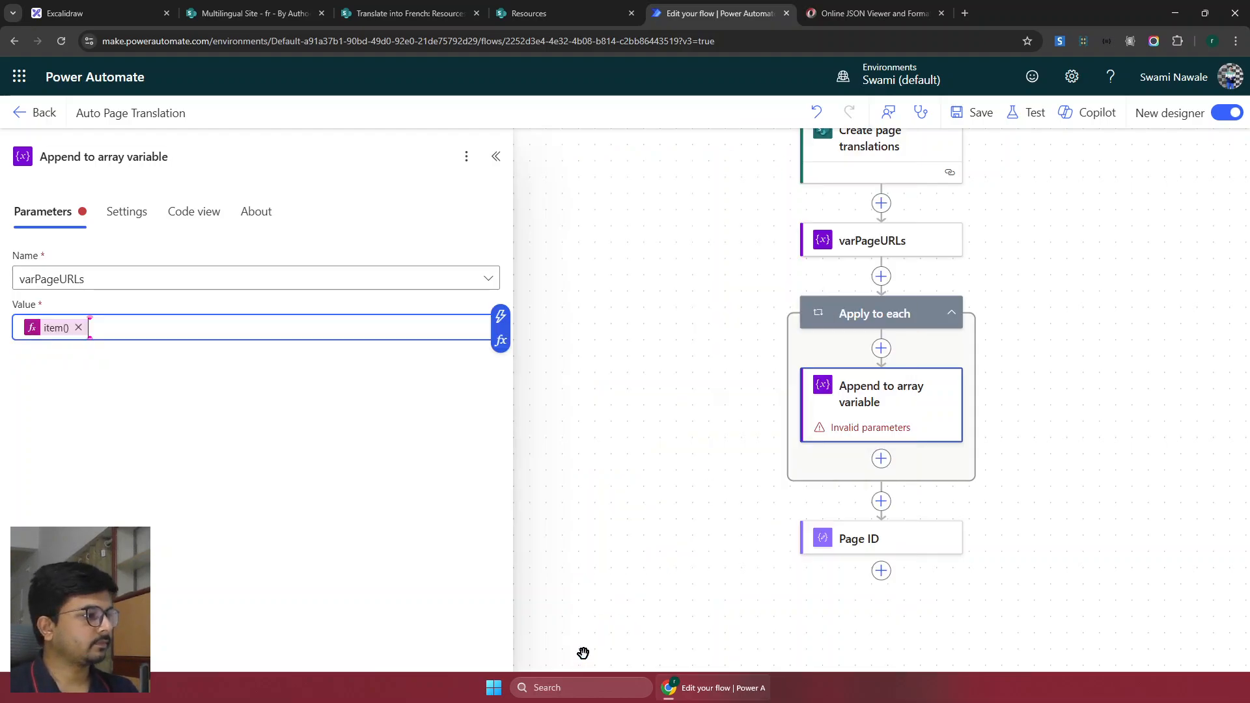
pyautogui.click(264, 537)
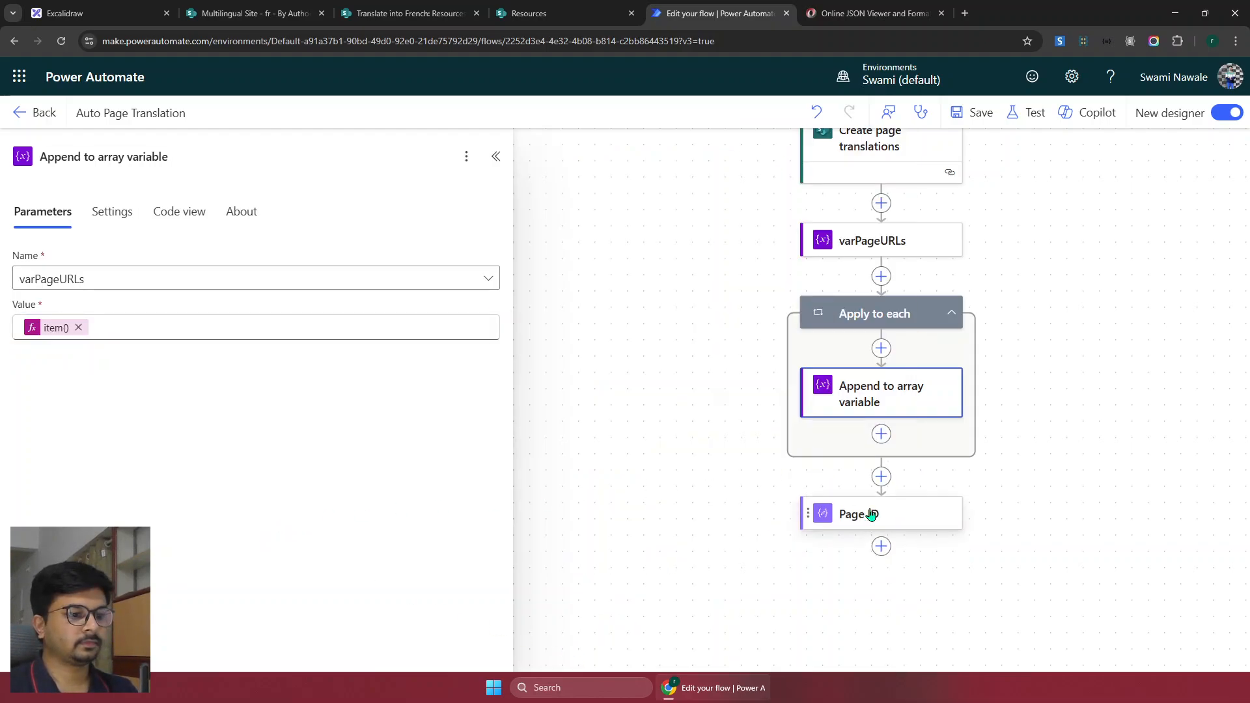
# Rename the Page ID action below the Apply to each loop as Page URLs
pyautogui.scroll(4, 878, 528)
pyautogui.keyDown('ctrl'); pyautogui.scroll(-2, 879, 527); pyautogui.keyUp('ctrl')
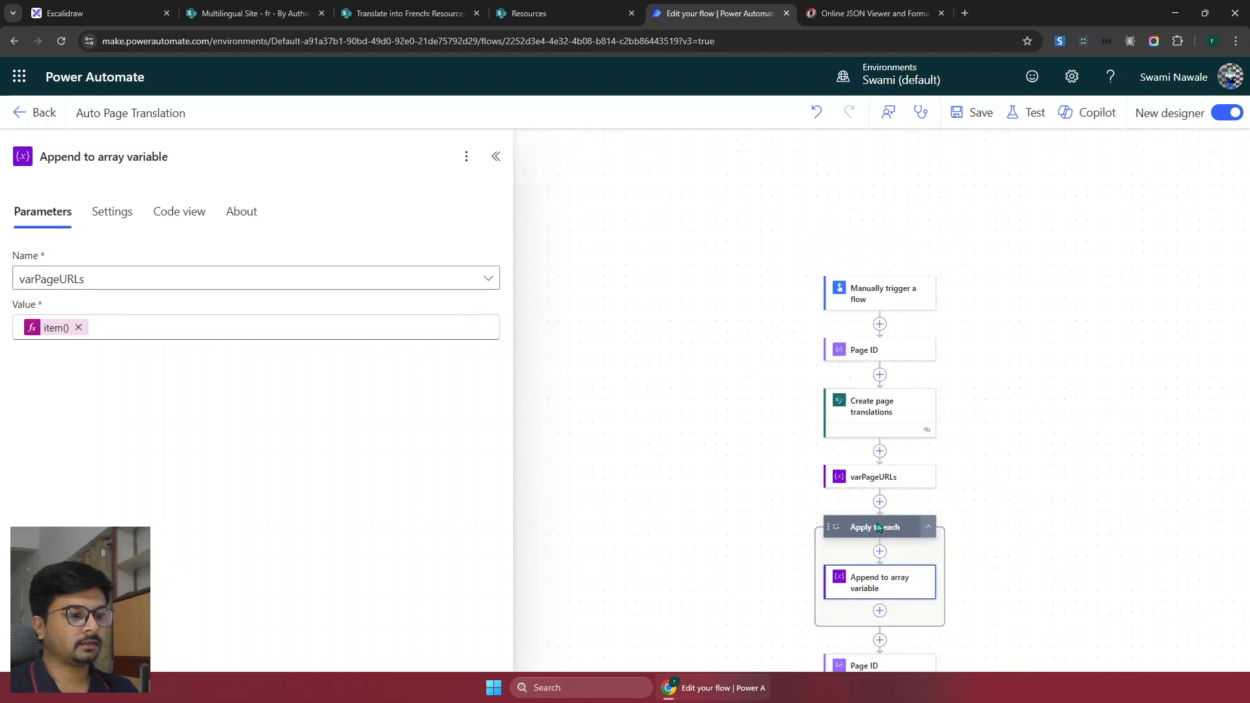
pyautogui.scroll(-1, 878, 527)
pyautogui.click(895, 616)
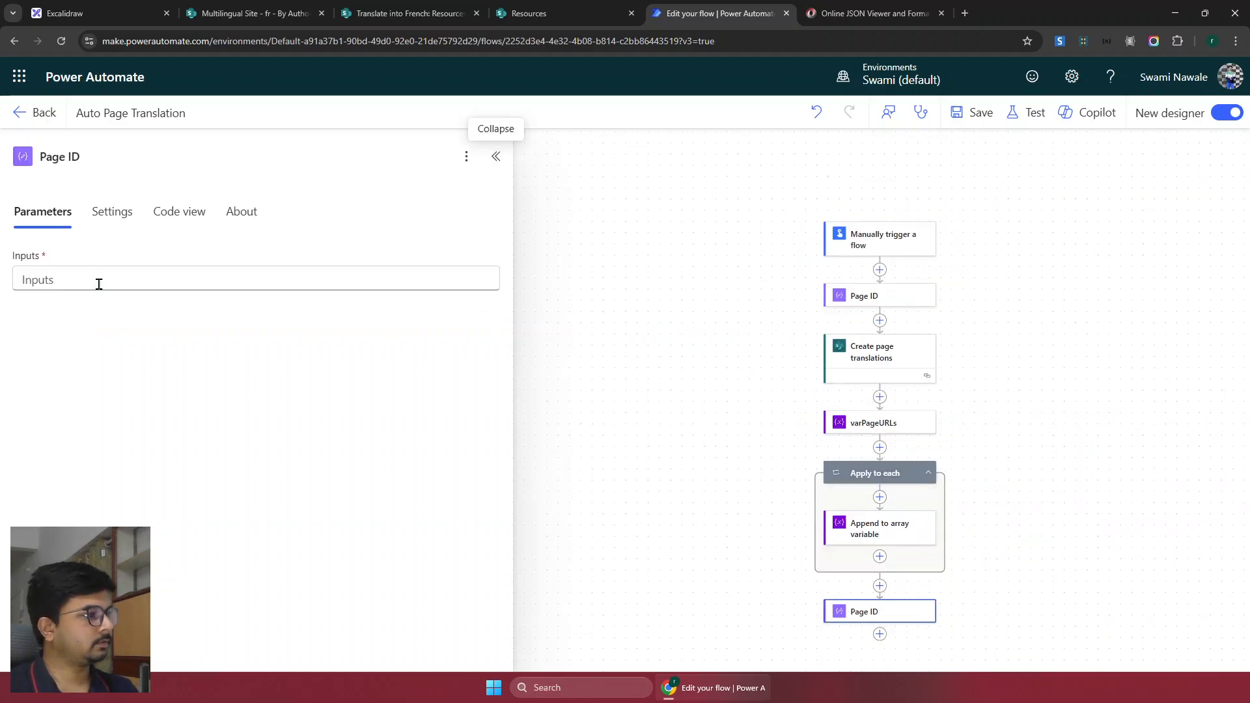
pyautogui.click(78, 156)
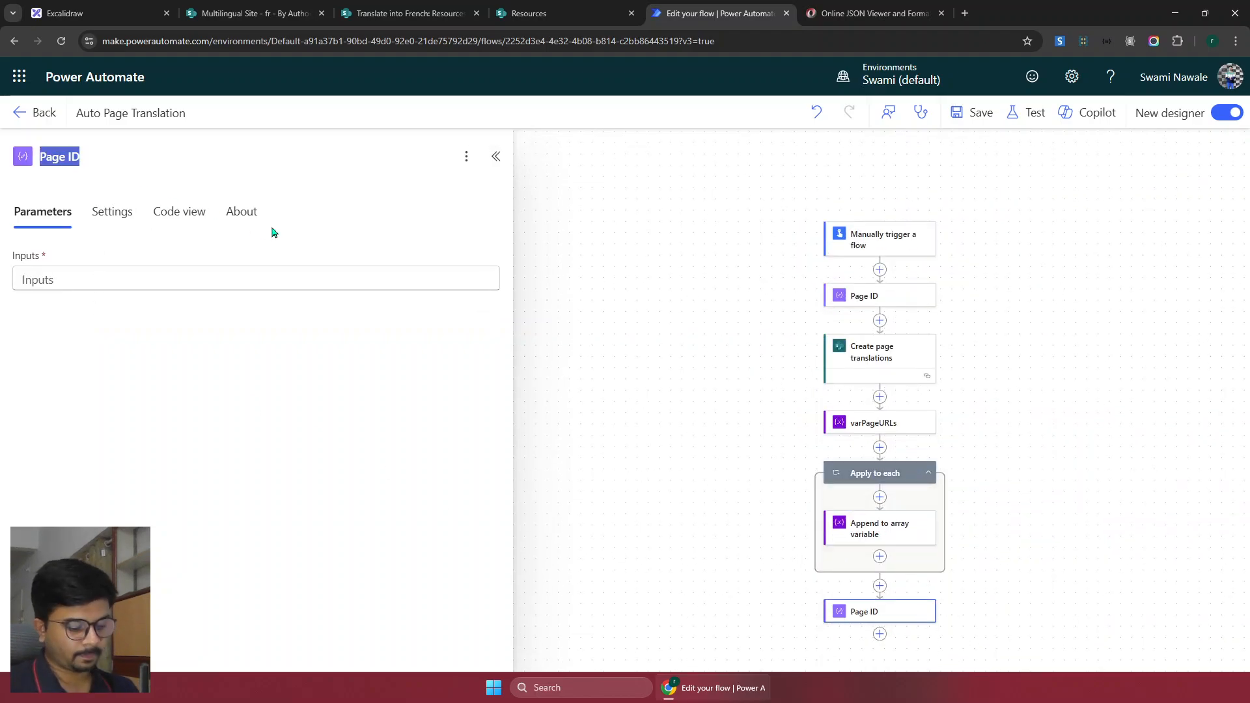
pyautogui.write('Page URLs')
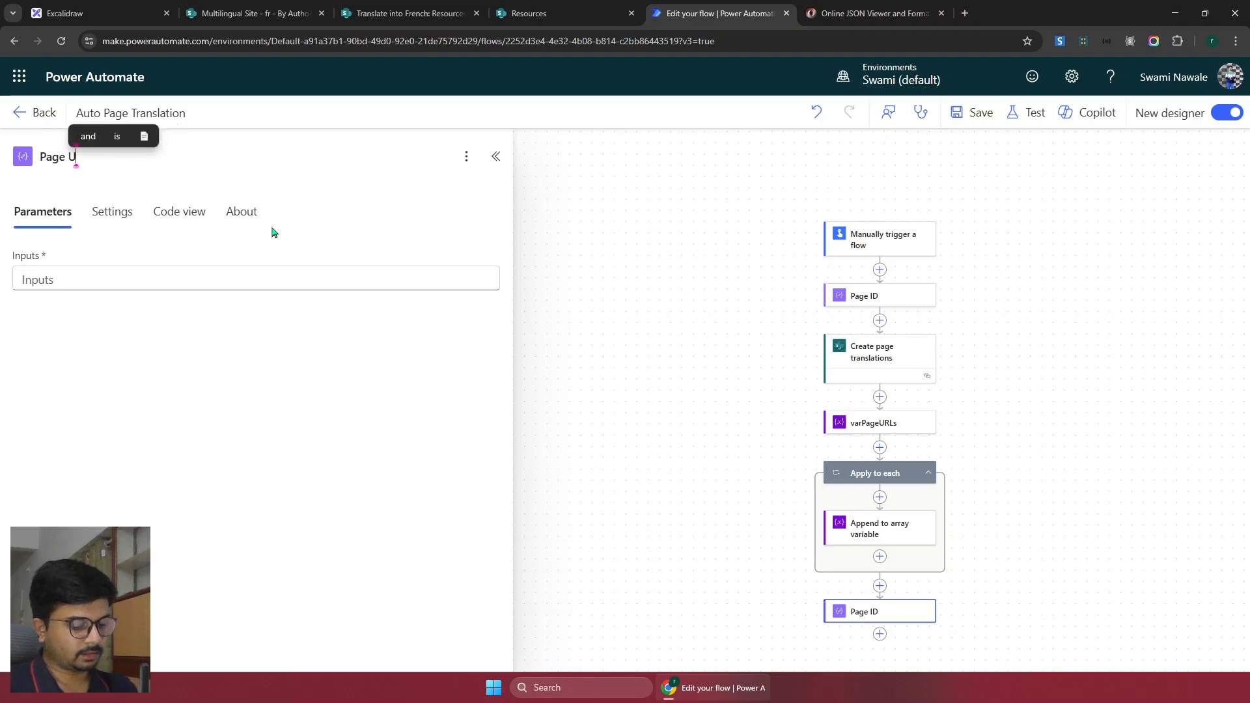
# Set the input of the Page URLs action to the varPageURLs variable
pyautogui.click(293, 279)
pyautogui.click(502, 267)
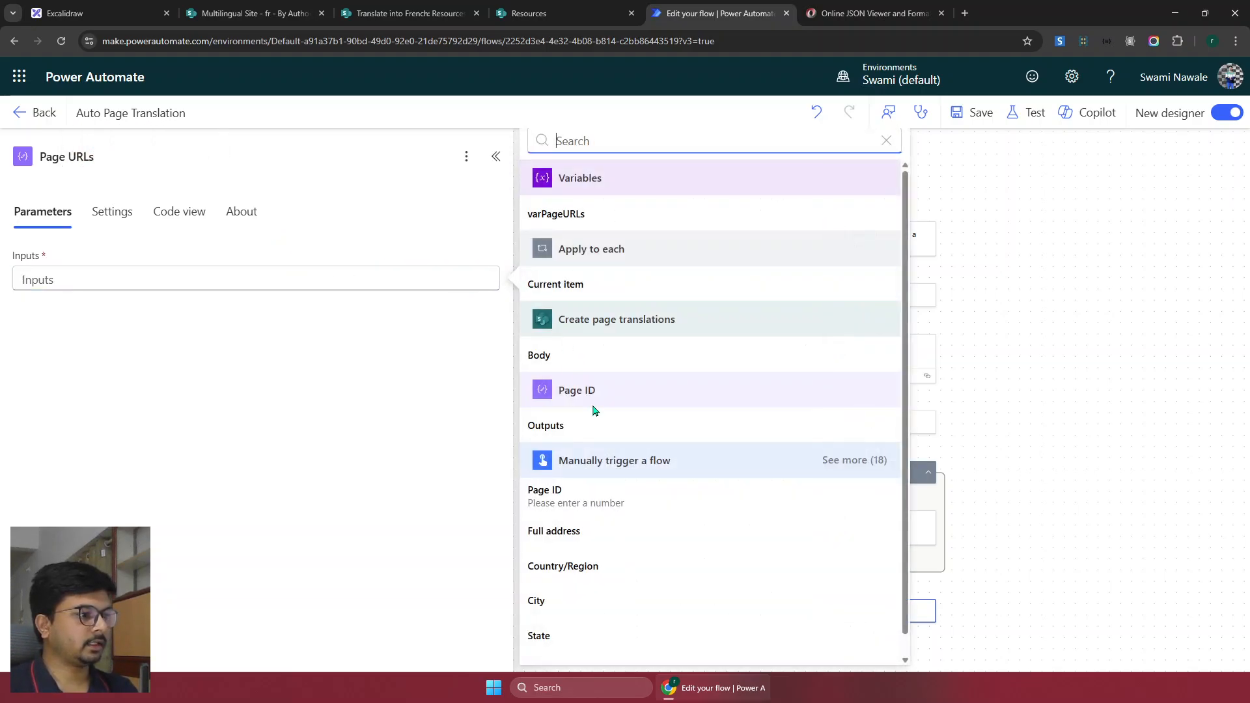
pyautogui.click(574, 224)
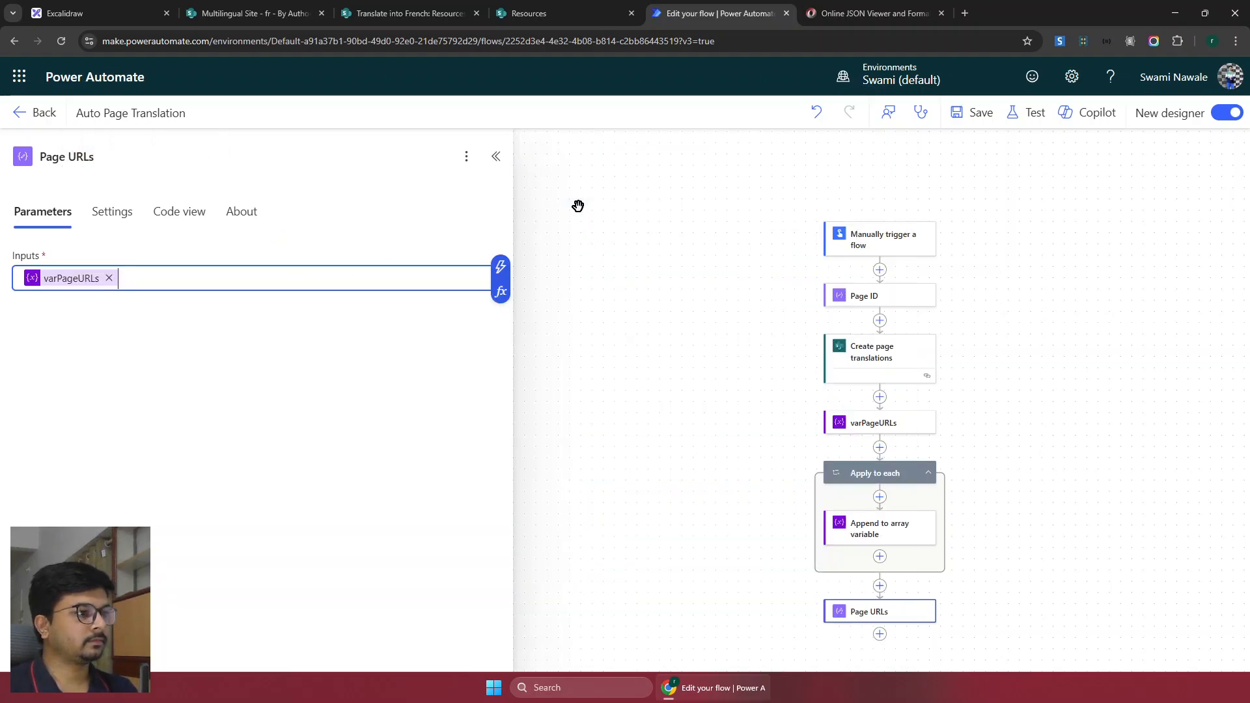
# Save the flow and start a manual test of it
pyautogui.click(1032, 113)
pyautogui.click(1001, 165)
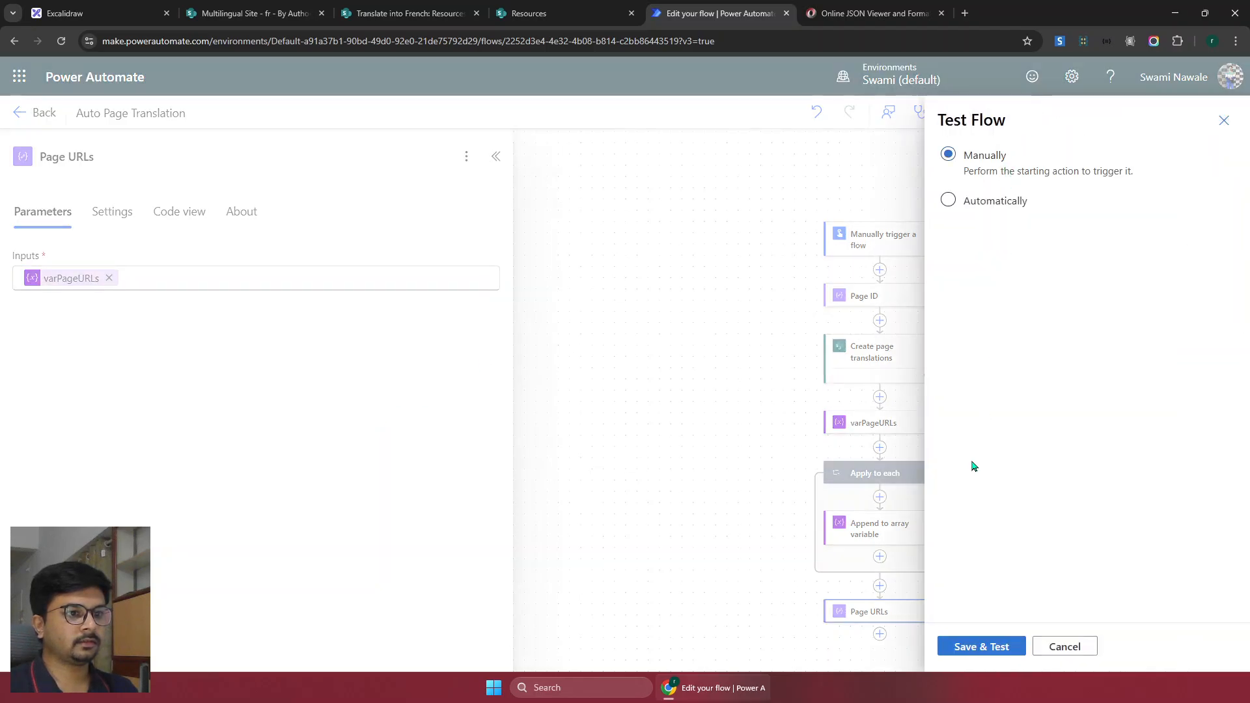
pyautogui.click(956, 646)
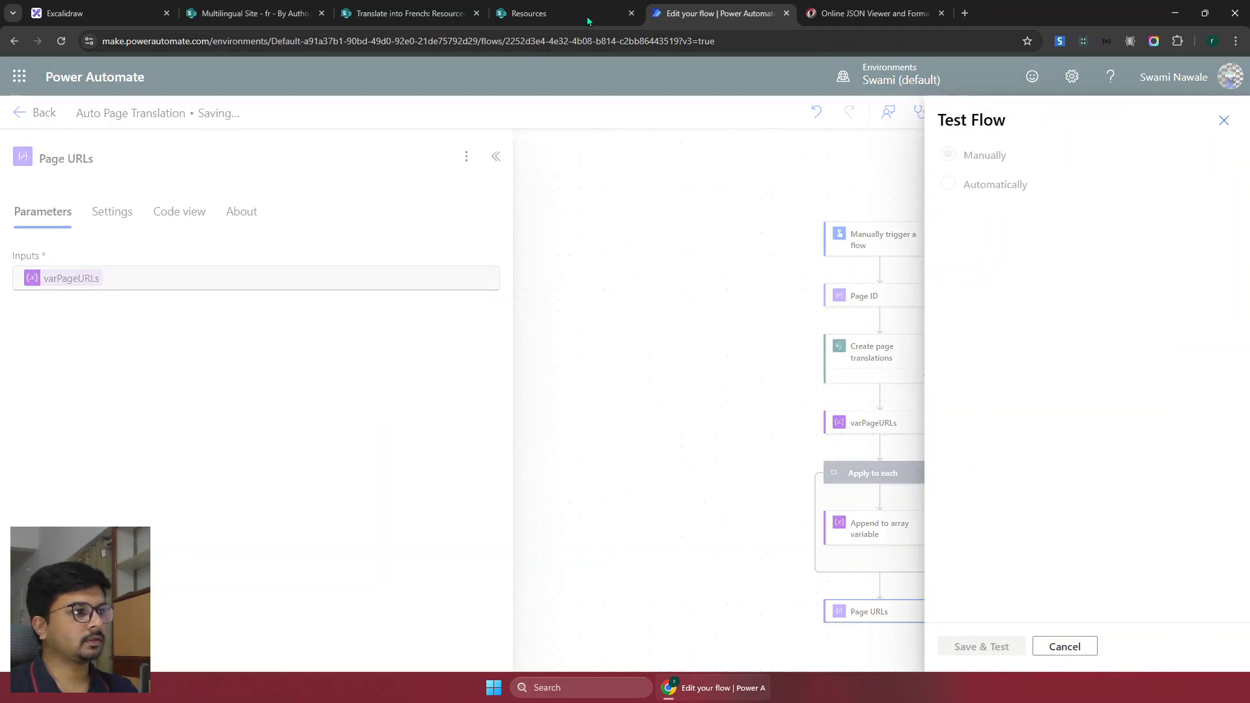
# Look up the ID of What's-happening.aspx in the SharePoint Site Pages library and check the page's available languages
pyautogui.click(533, 13)
pyautogui.click(407, 13)
pyautogui.click(263, 12)
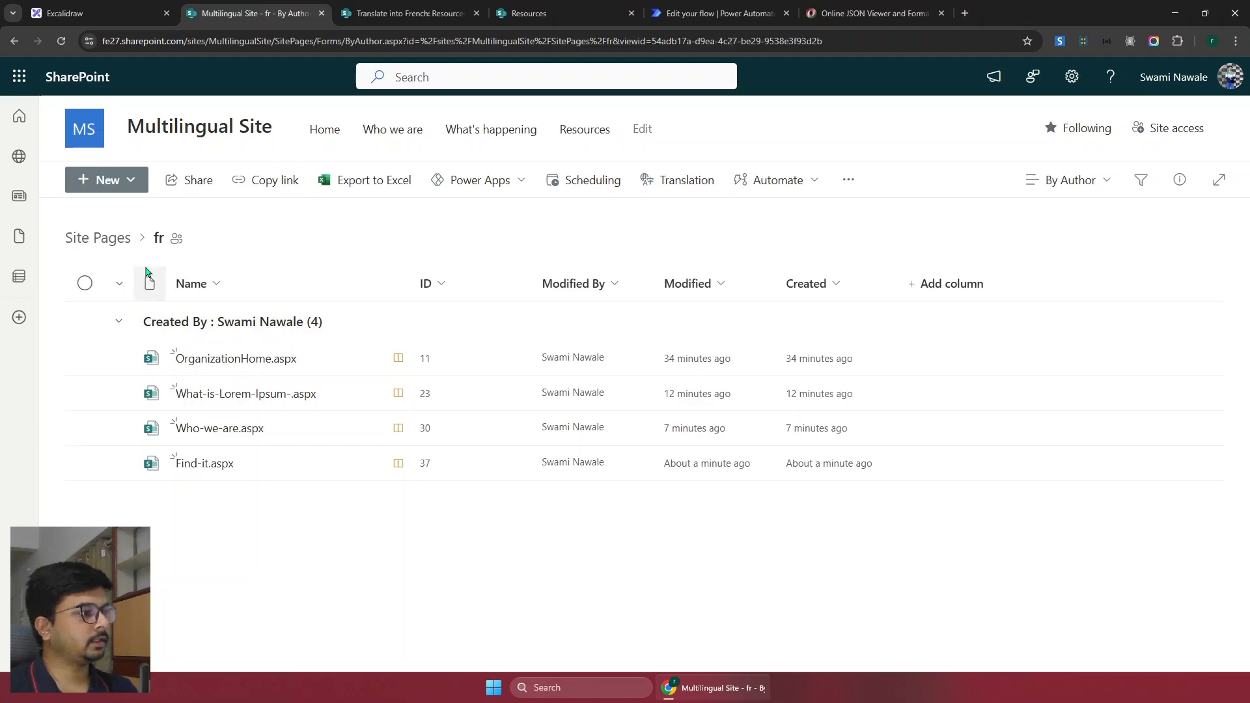
pyautogui.click(84, 250)
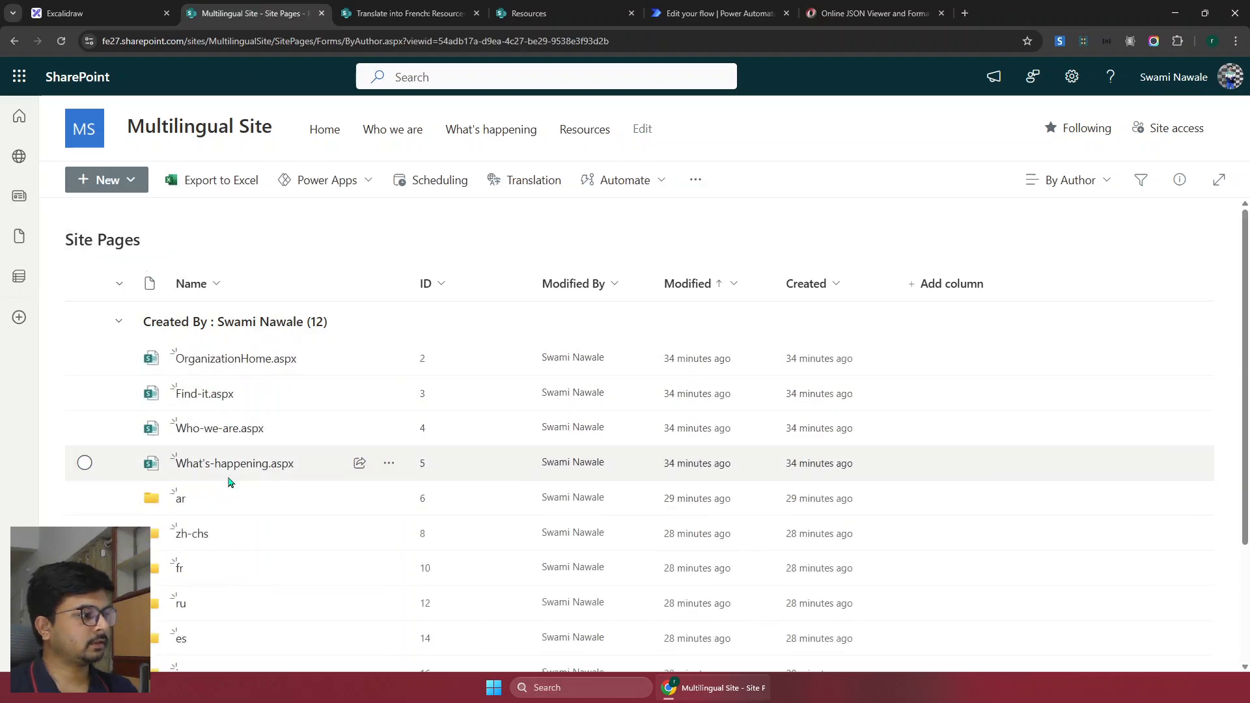
pyautogui.click(217, 467)
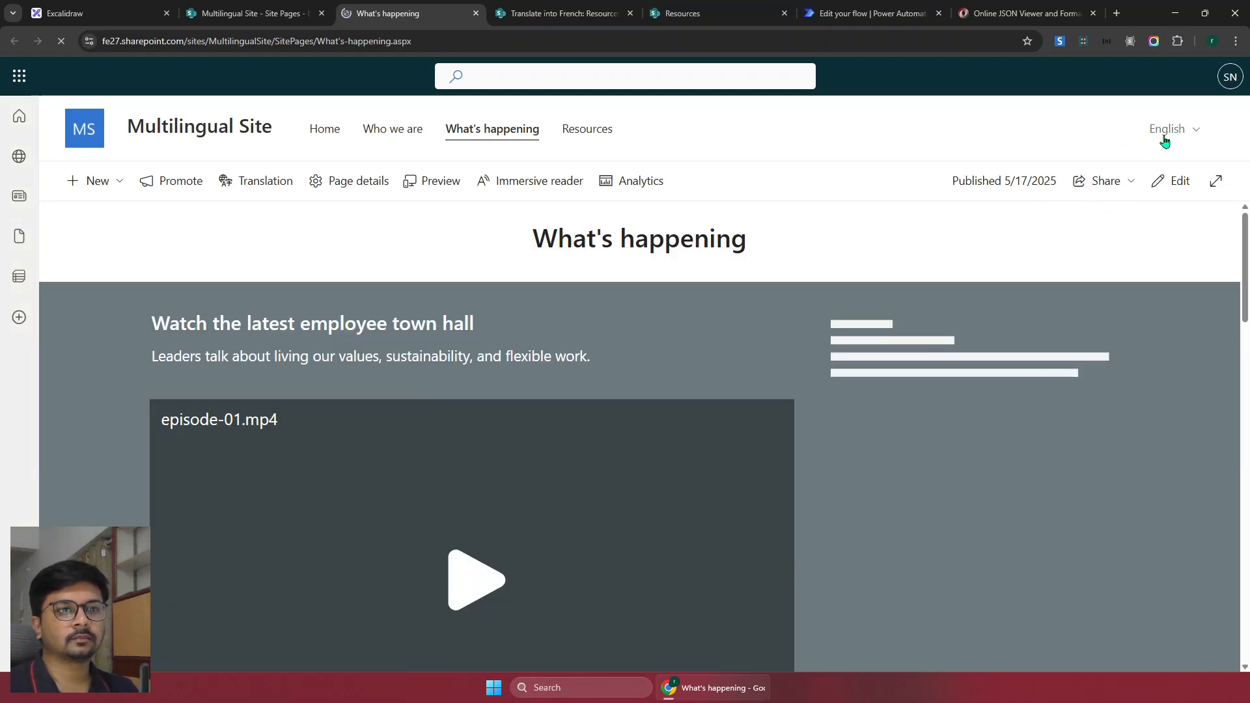
pyautogui.click(1165, 130)
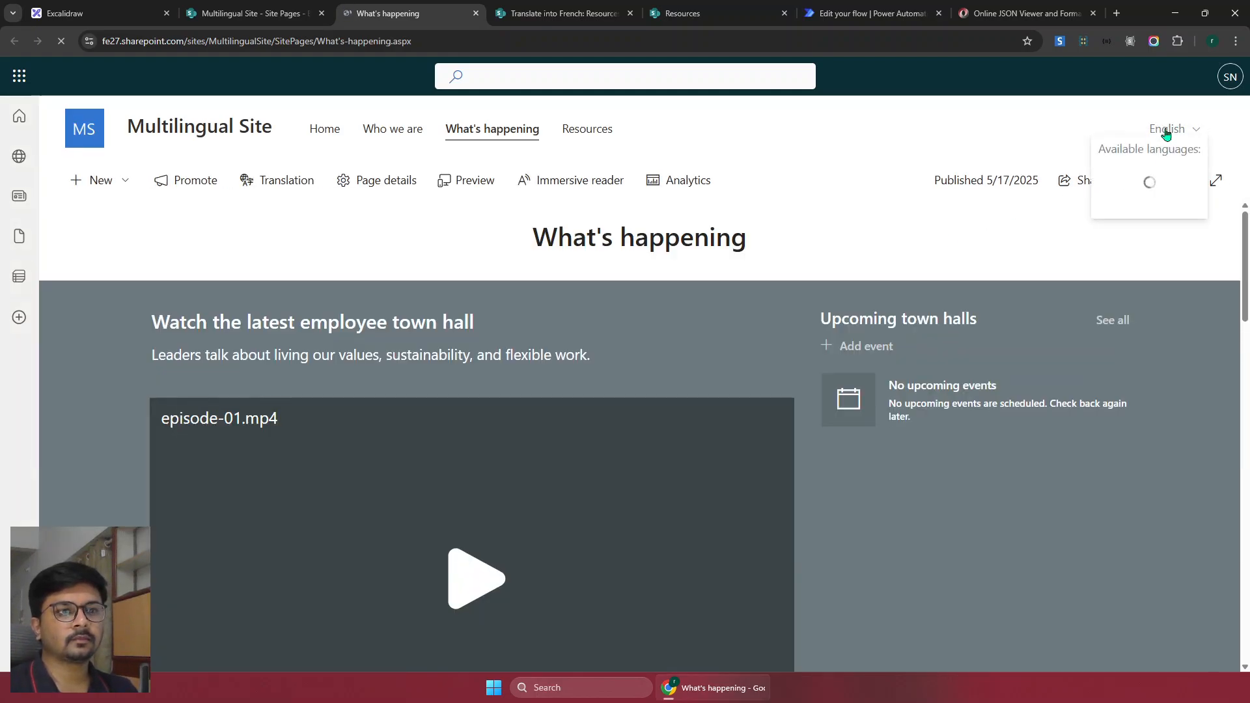
pyautogui.click(300, 6)
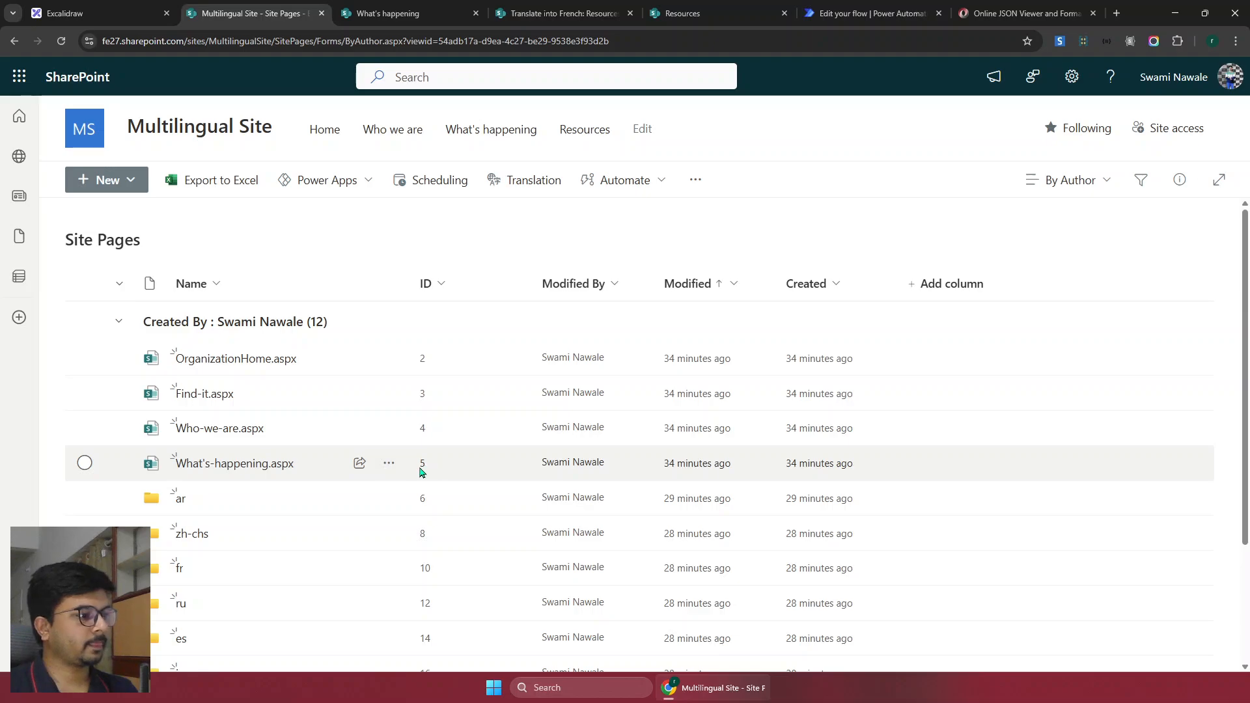
# Run the Auto Page Translation flow in Power Automate with Page ID 5 and close the run confirmation
pyautogui.click(871, 13)
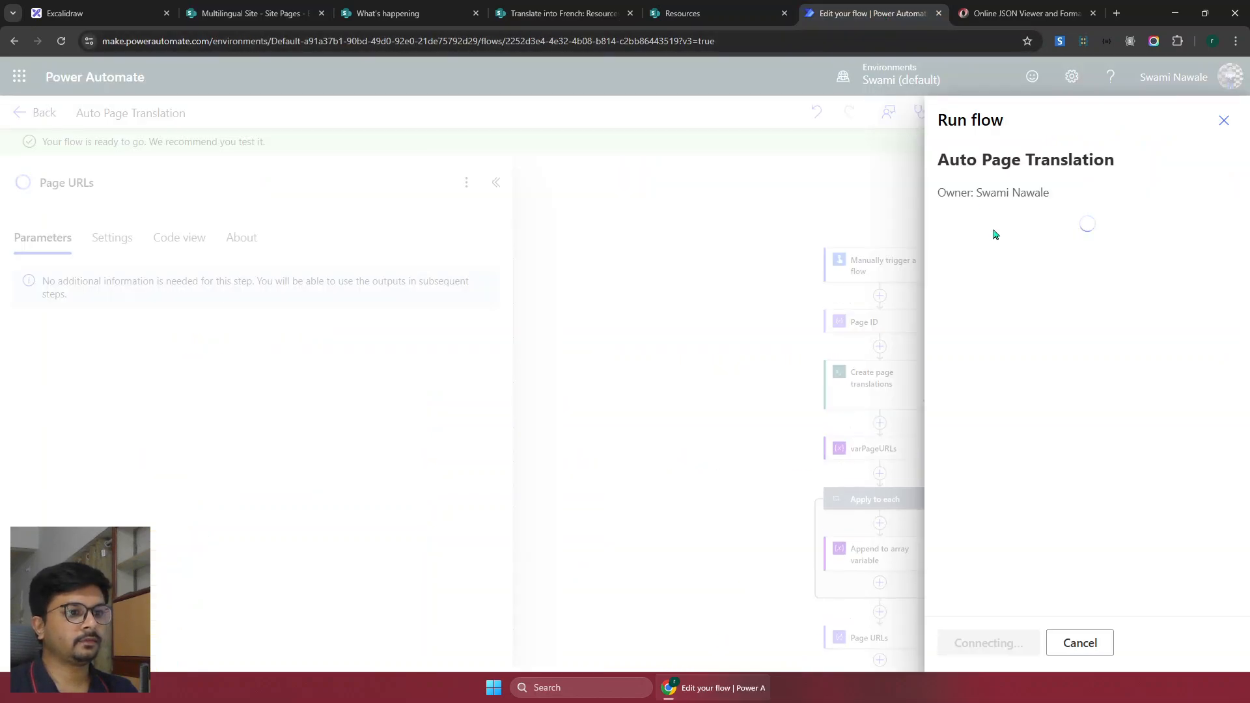
pyautogui.write('5')
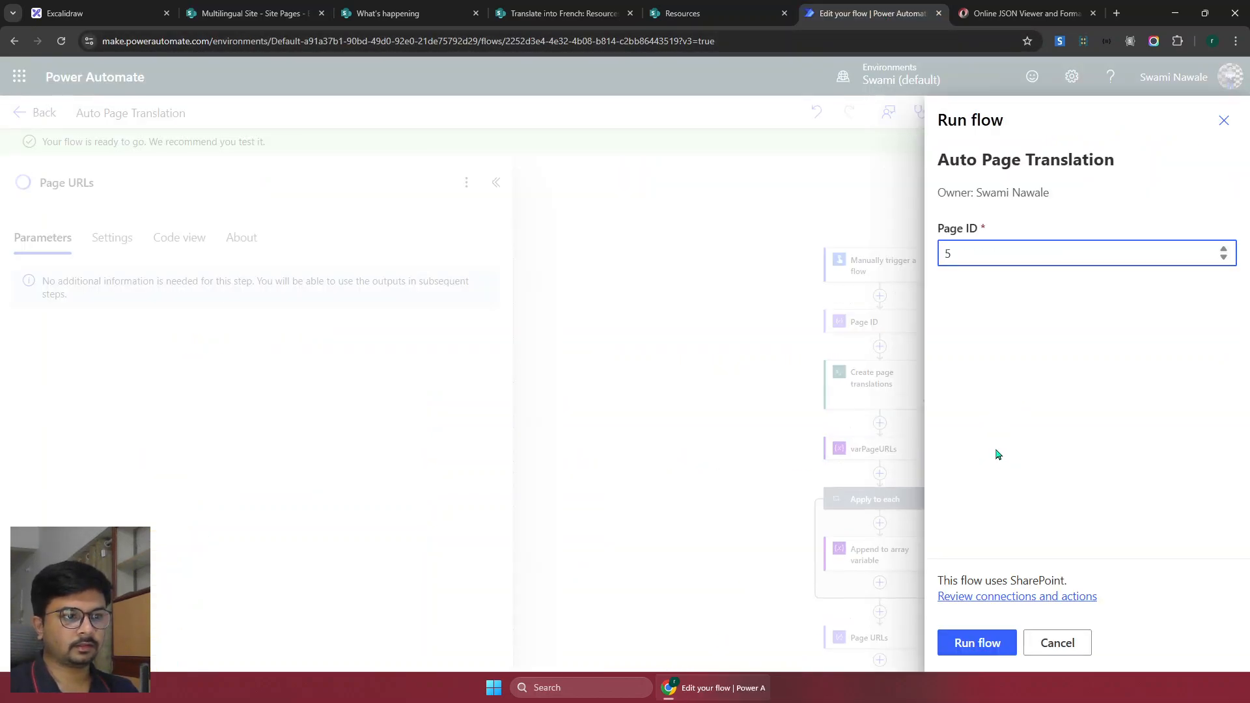
pyautogui.click(973, 643)
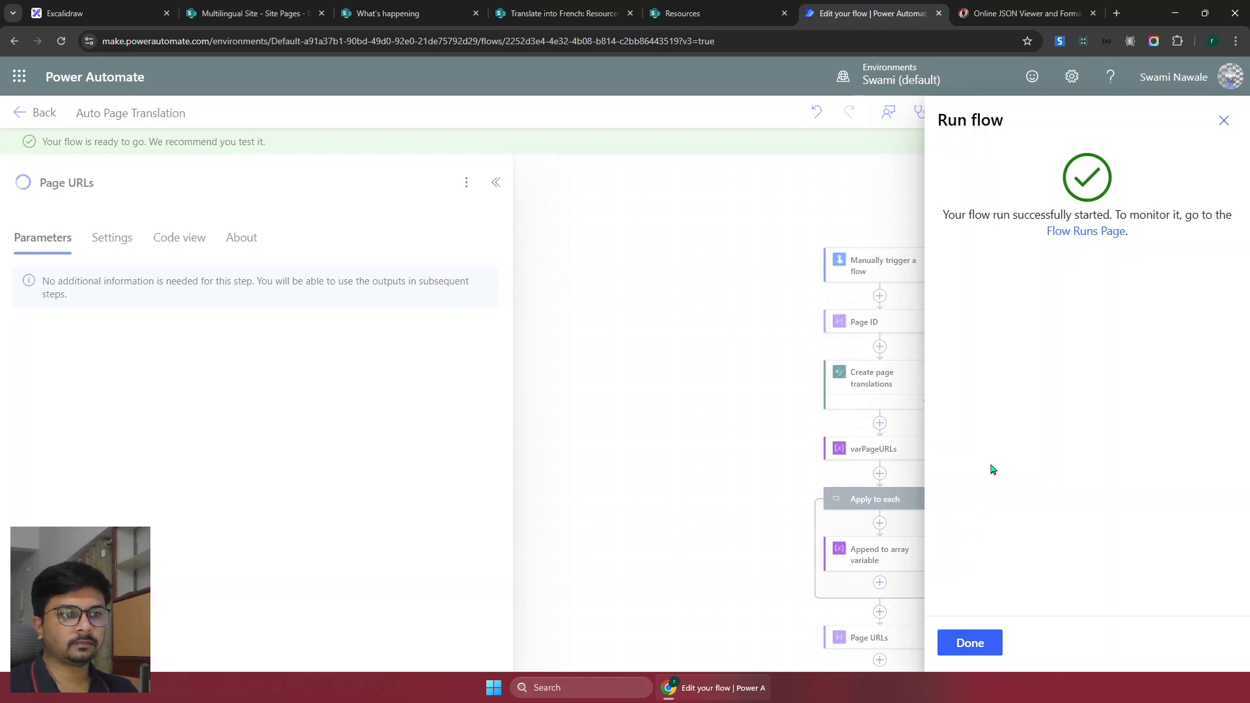
pyautogui.click(988, 638)
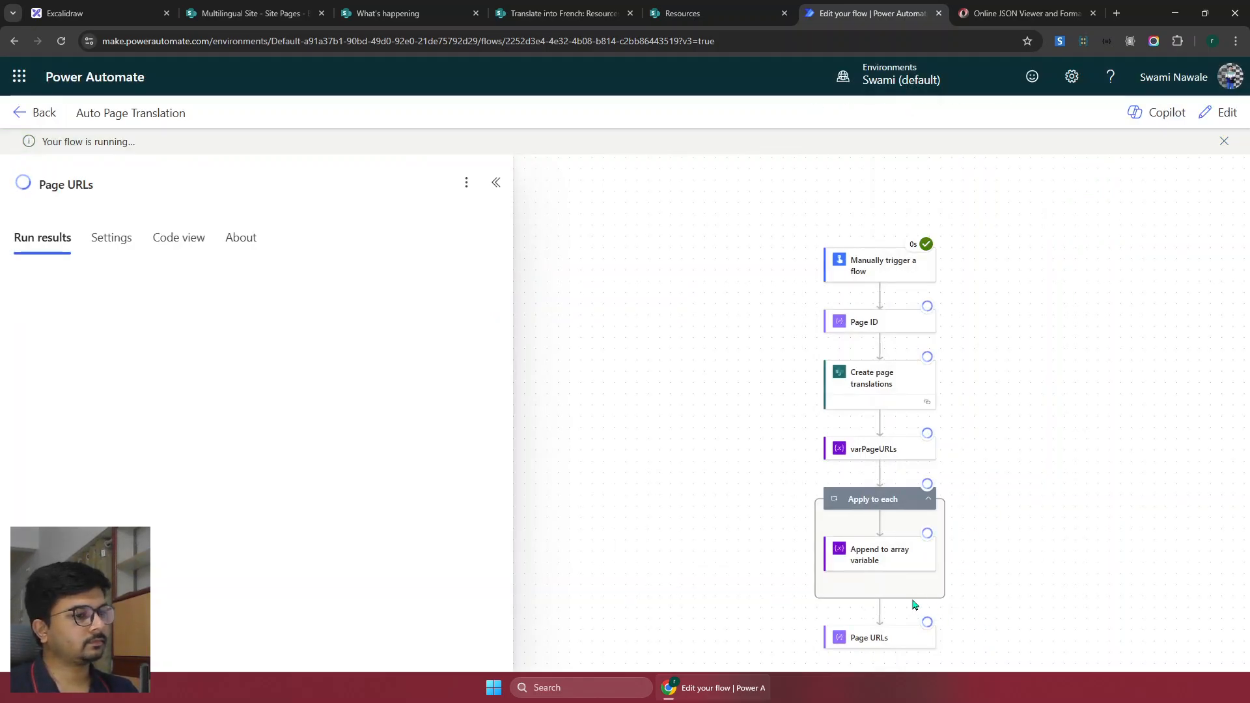
# Examine the run results of the varPageURLs and Page URLs actions
pyautogui.click(865, 391)
pyautogui.click(874, 451)
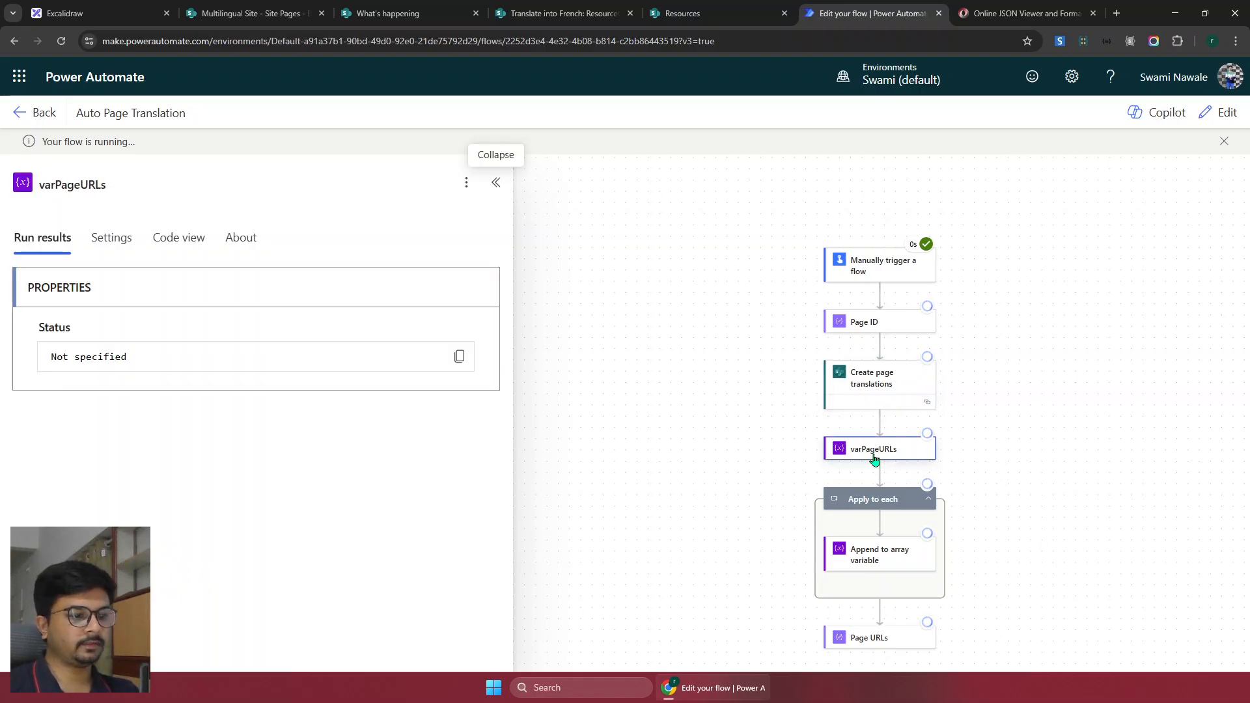
pyautogui.scroll(-3, 874, 456)
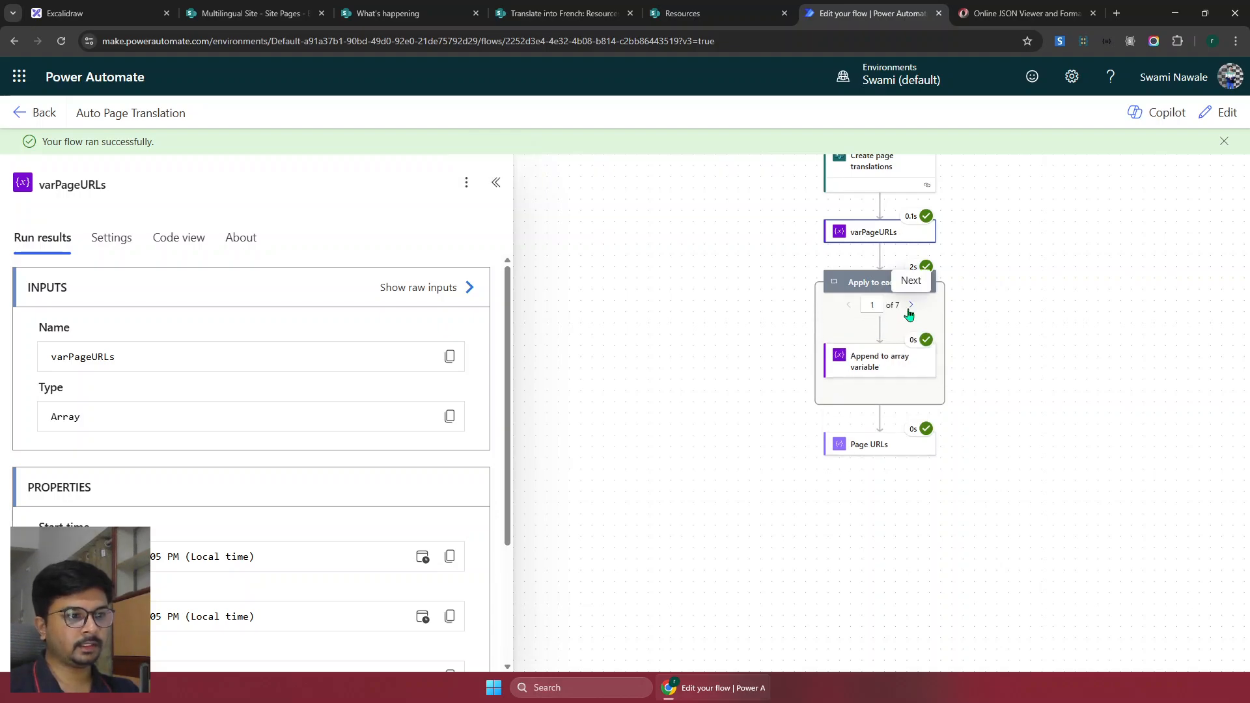
pyautogui.click(899, 459)
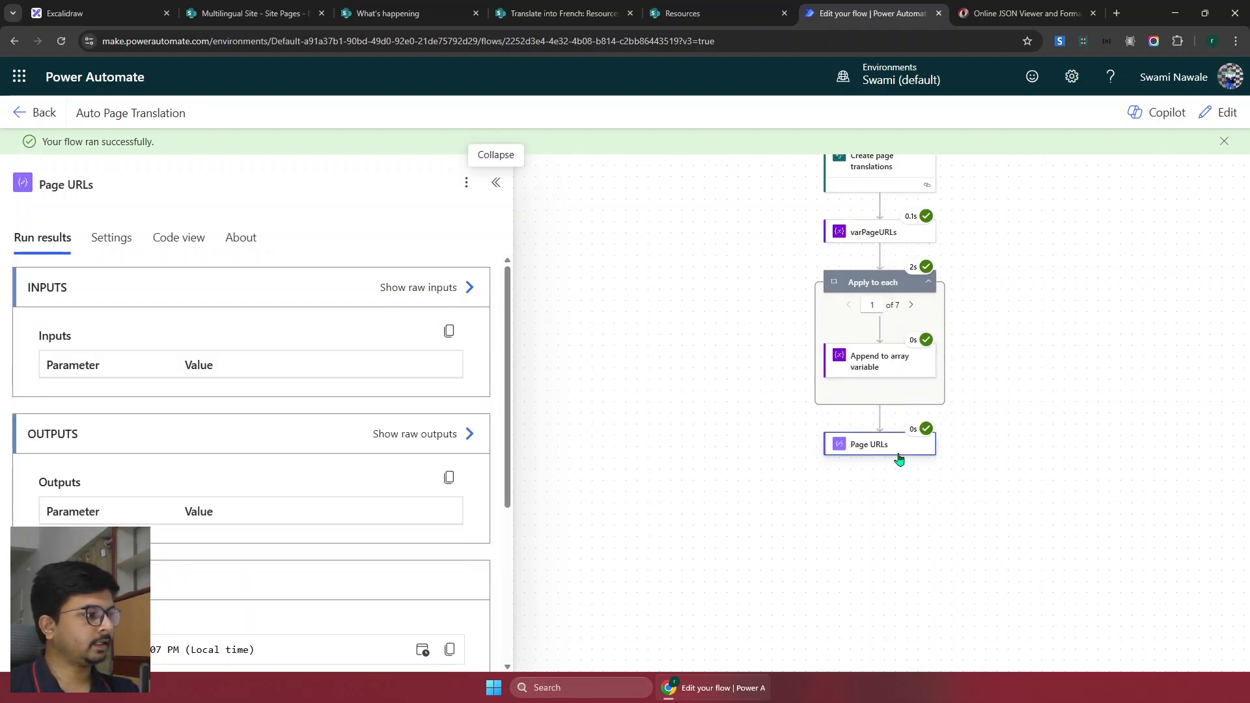
pyautogui.scroll(-2, 273, 566)
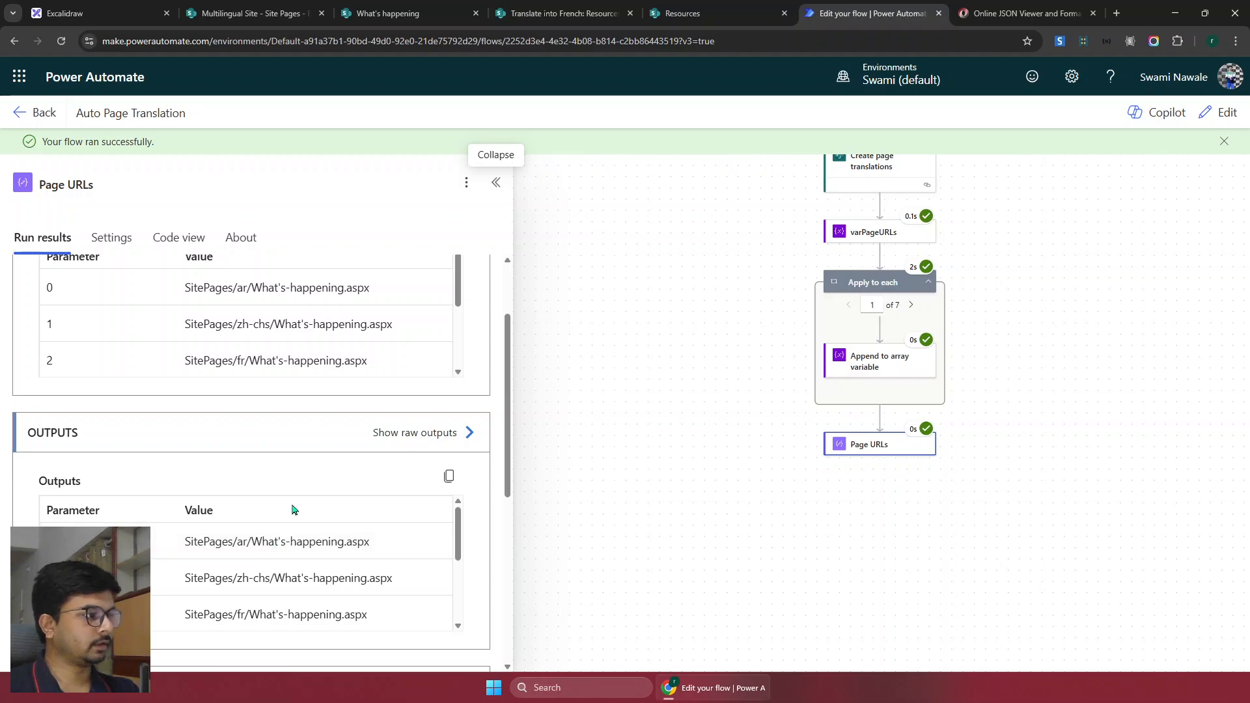
# Copy the Page URLs outputs into the online JSON viewer, replacing its content, and format the array
pyautogui.click(466, 480)
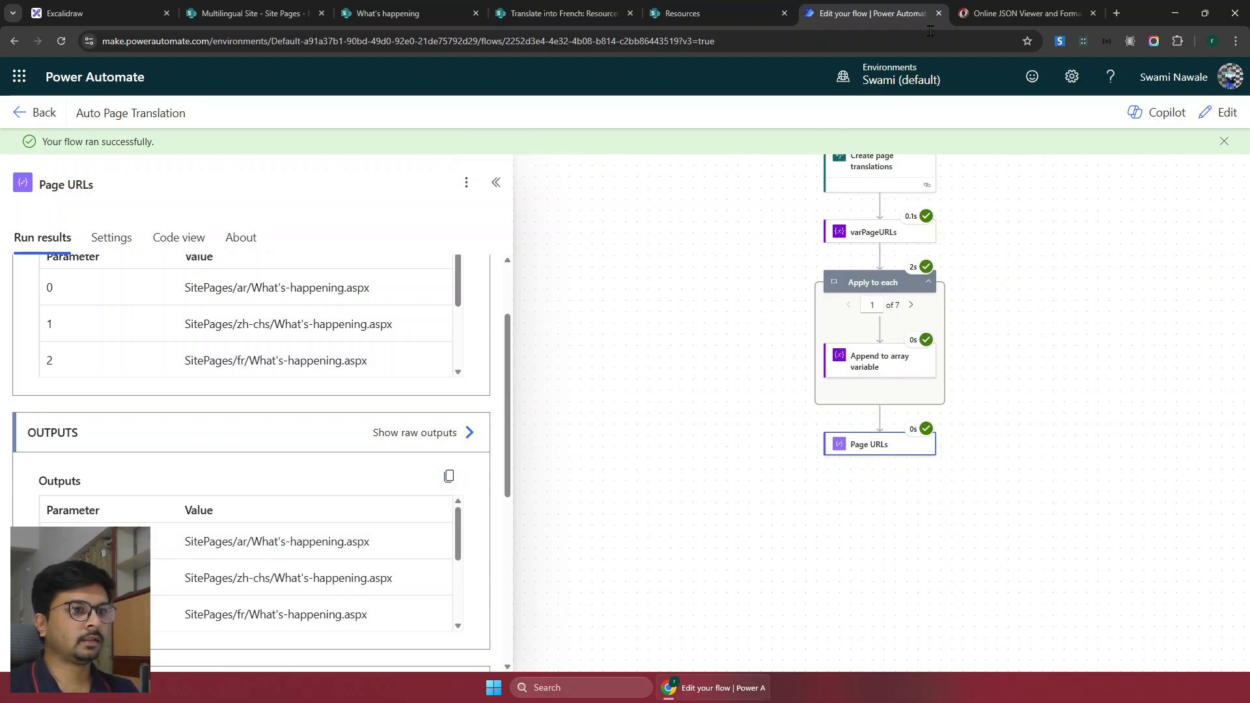
pyautogui.hotkey('ctrl', 'Tab')
pyautogui.hotkey('ctrl', 'a')
pyautogui.write('["SitePages/ar/What\'s-happening.aspx","SitePages/zh-chs/What\'s-happening.aspx","SitePages/fr/What\'s-happening.aspx","SitePages/ru/What\'s-happening.aspx","SitePages/es/What\'s-happening.aspx","SitePages/ja/What\'s-happening.aspx","SitePages/de/What\'s-happening.aspx"]')
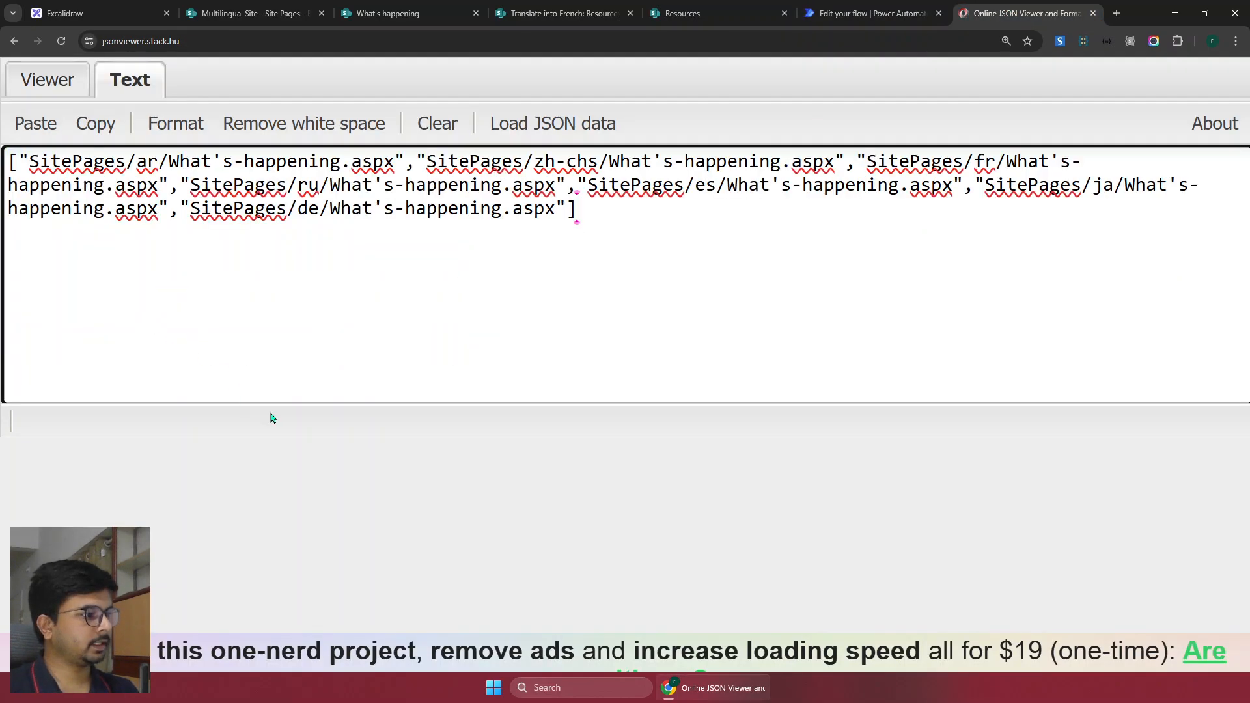
pyautogui.click(189, 133)
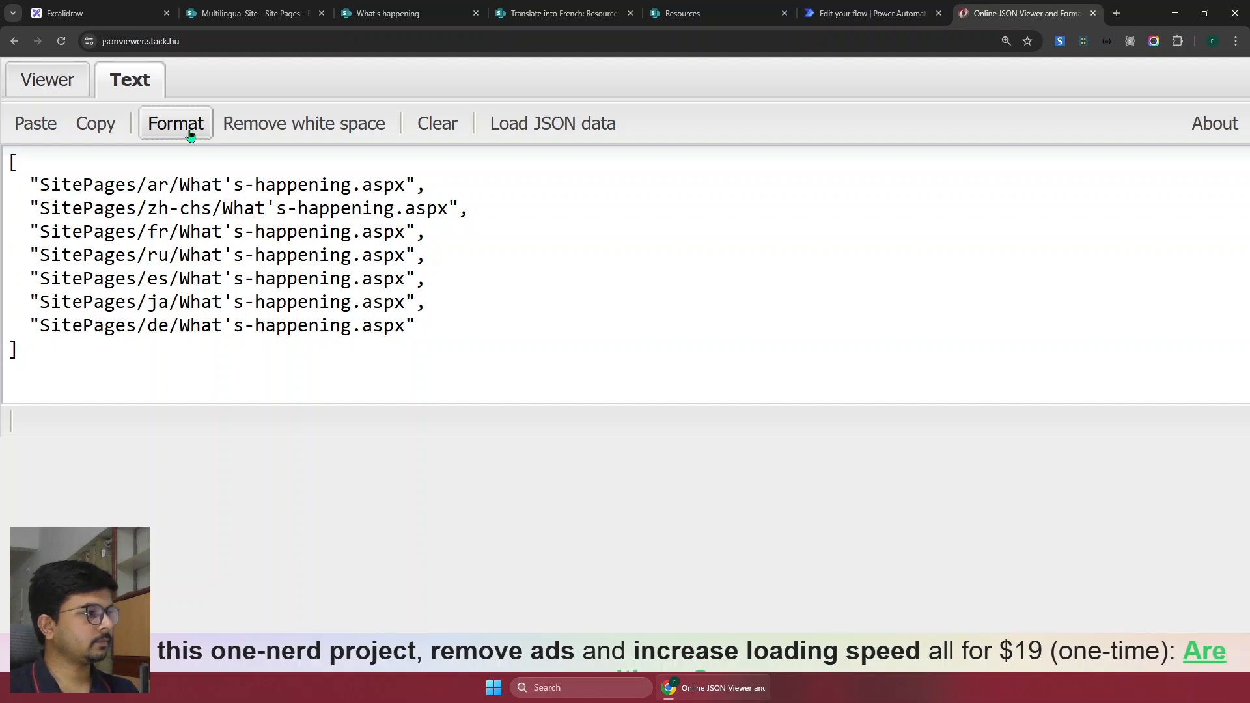
# Examine the language codes in the formatted page URLs and review the Auto Page Translation run in Power Automate
pyautogui.moveTo(36, 186); pyautogui.dragTo(479, 182)
pyautogui.click(297, 211)
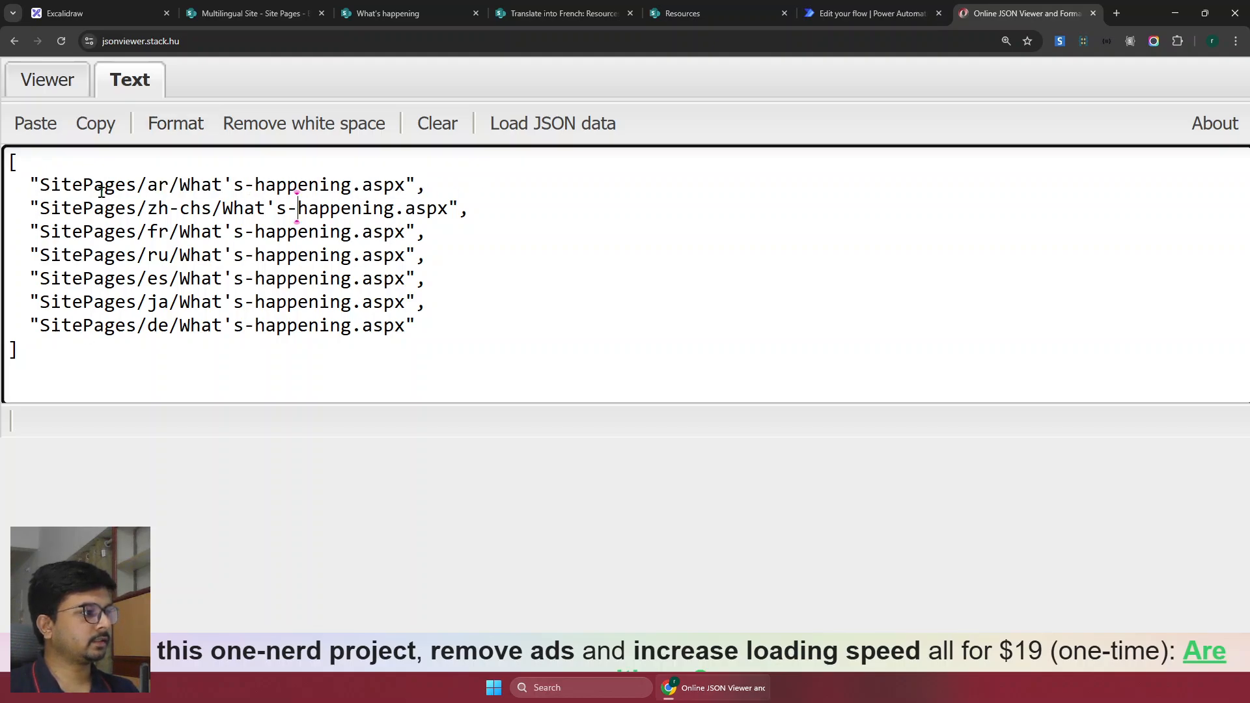
pyautogui.moveTo(136, 186); pyautogui.dragTo(243, 186)
pyautogui.moveTo(146, 208); pyautogui.dragTo(384, 208)
pyautogui.moveTo(144, 232); pyautogui.dragTo(169, 325)
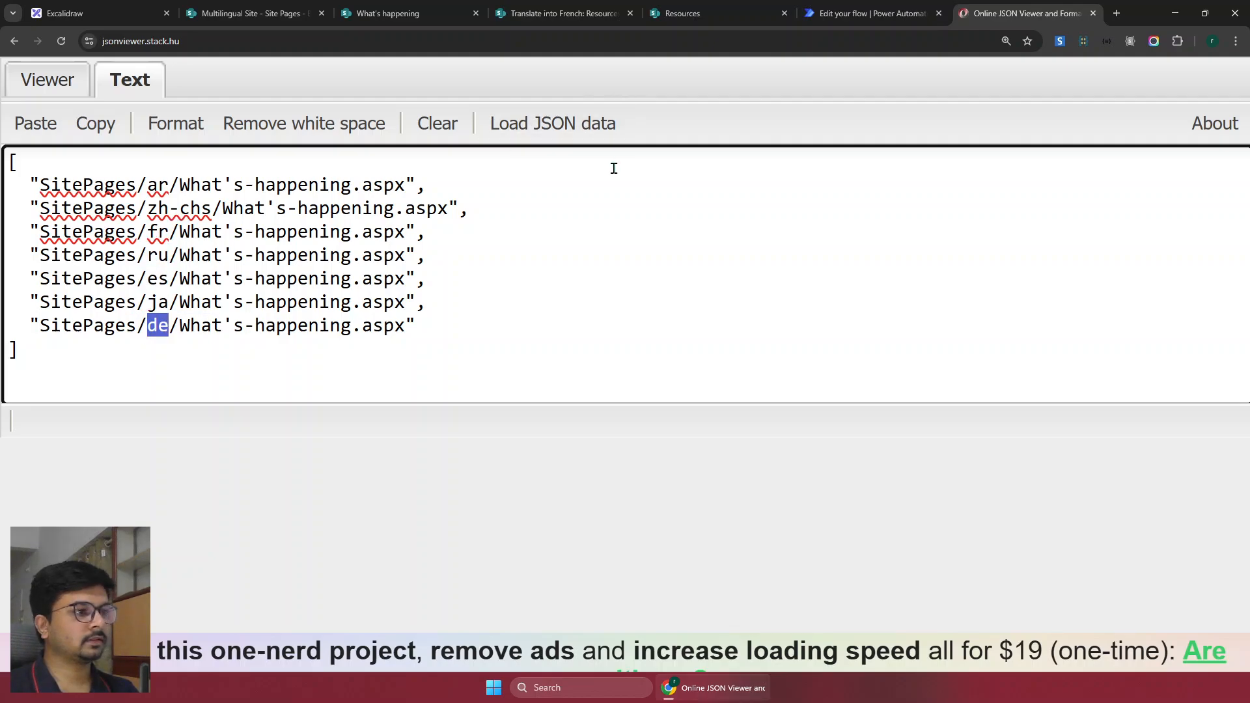
pyautogui.moveTo(413, 333); pyautogui.dragTo(112, 238)
pyautogui.click(866, 13)
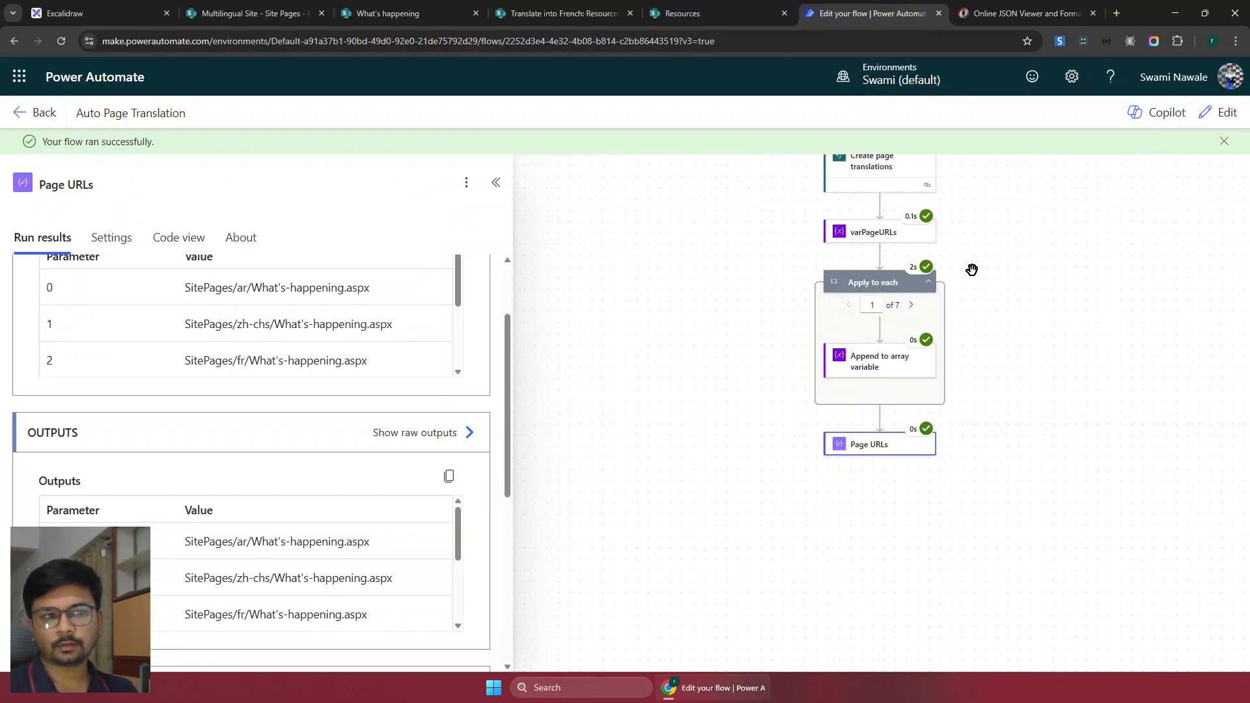
pyautogui.moveTo(723, 228); pyautogui.dragTo(648, 446)
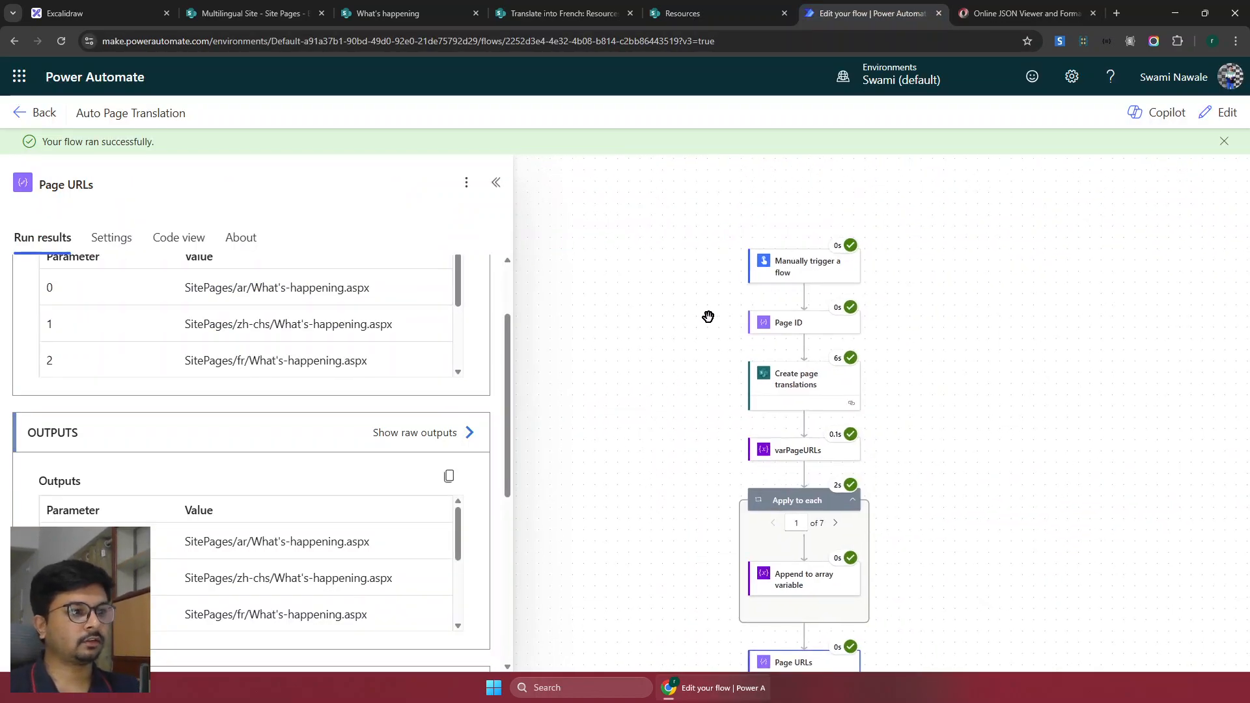
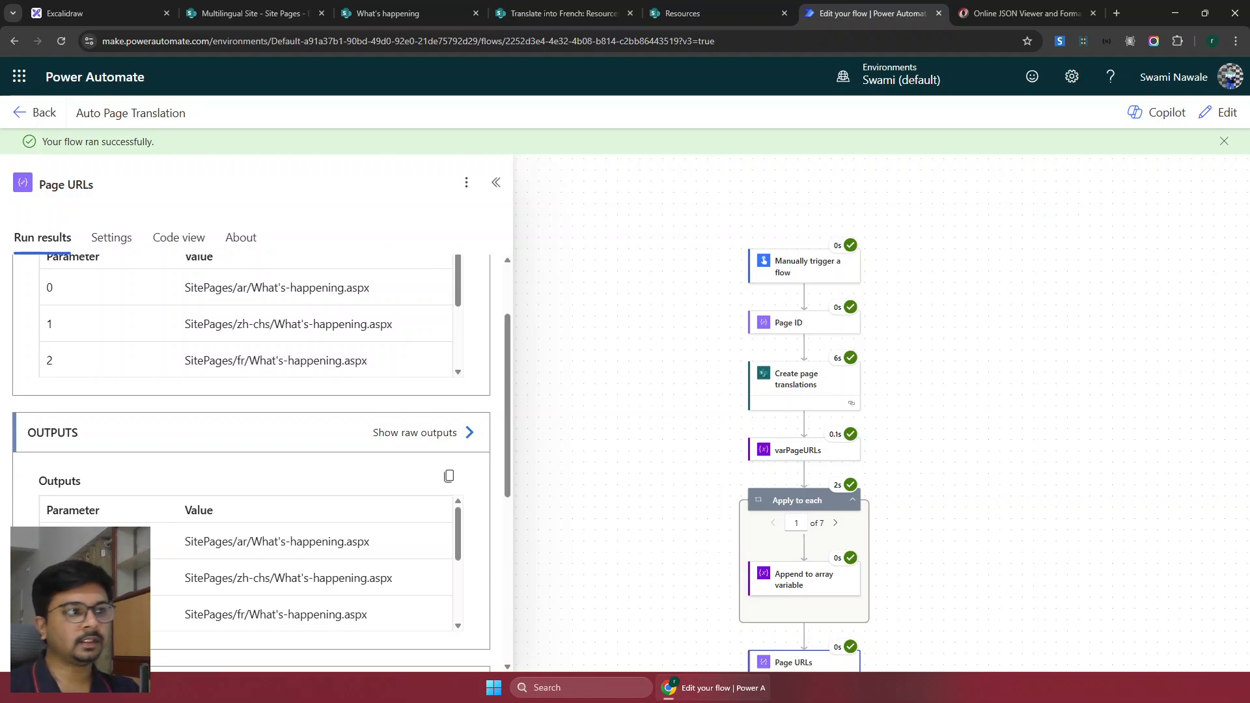
# Open OrganizationHome.aspx from the Site Pages library of the SharePoint Multilingual Site
pyautogui.click(682, 13)
pyautogui.click(563, 13)
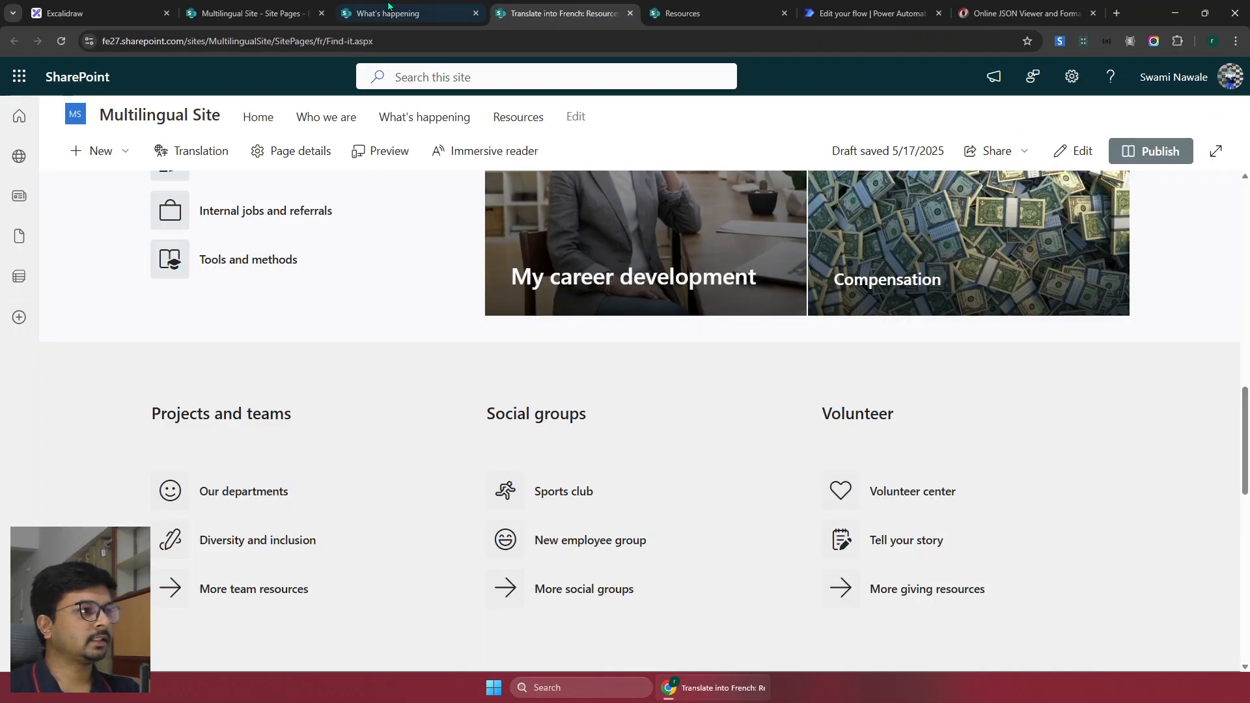
pyautogui.click(381, 12)
pyautogui.click(254, 13)
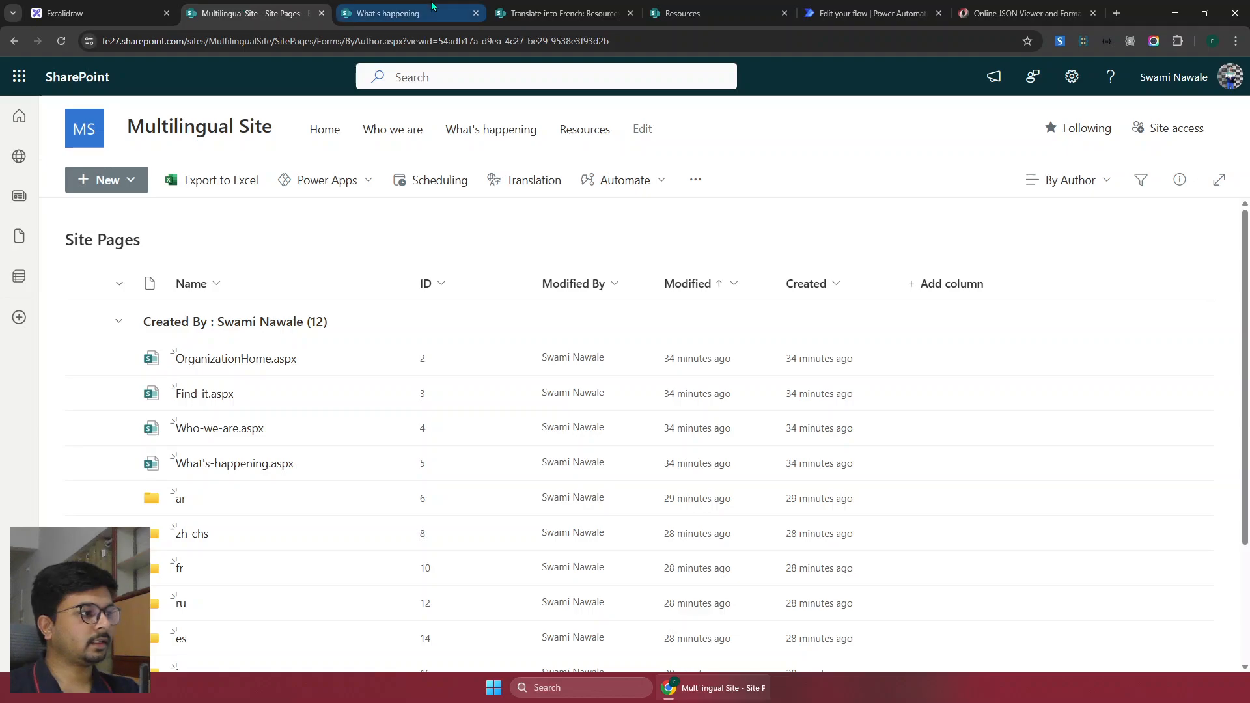
pyautogui.click(236, 359)
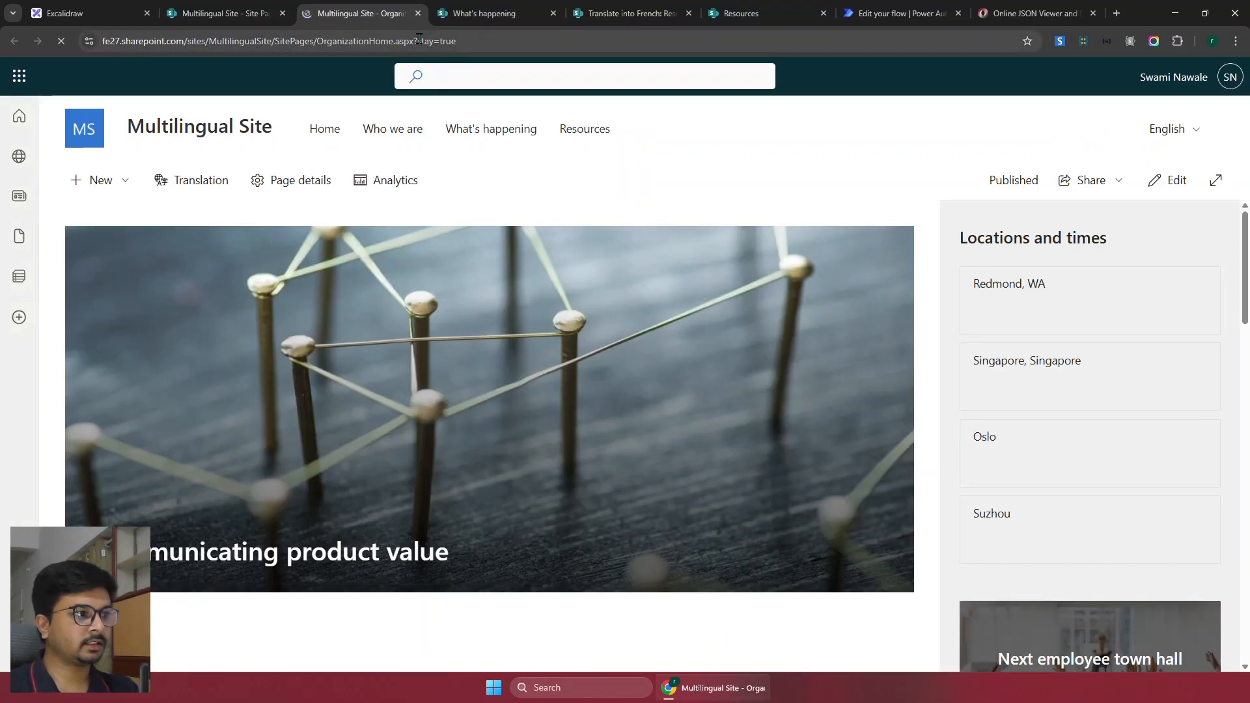
# Put the OrganizationHome page into edit mode, close the Toolbox, and review its page details
pyautogui.click(1175, 189)
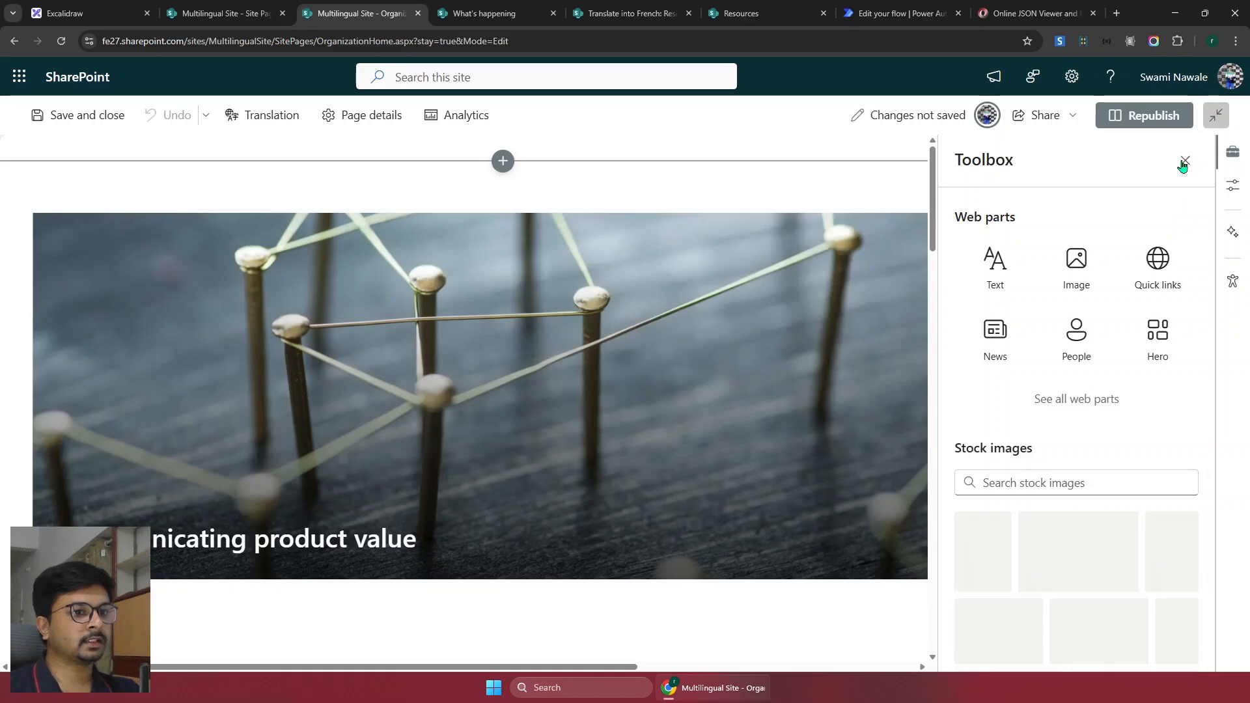
pyautogui.click(1183, 161)
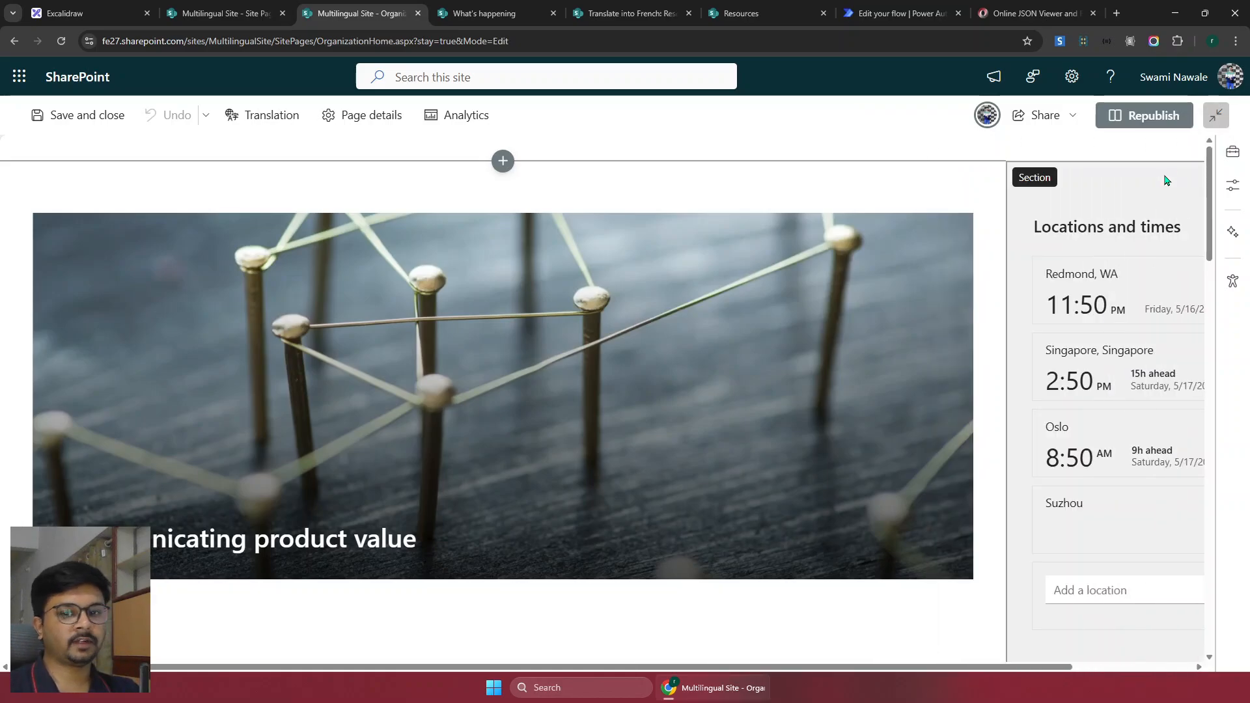
pyautogui.click(363, 126)
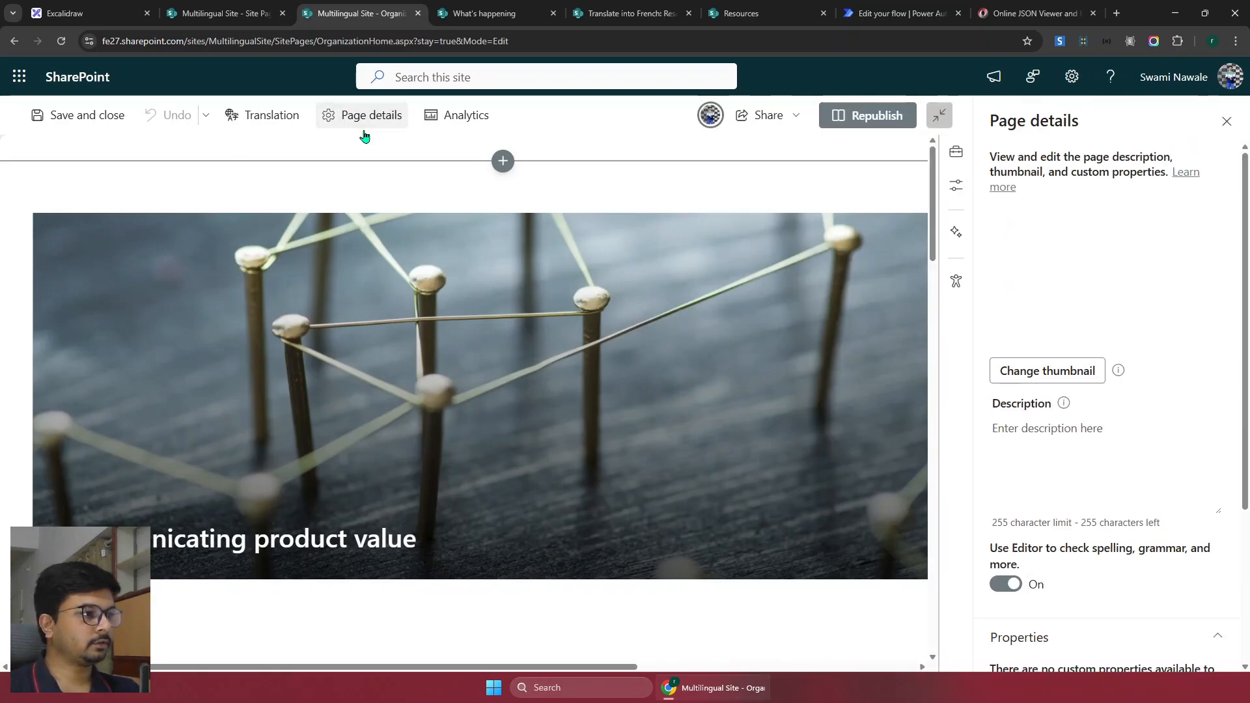
pyautogui.scroll(-2, 1048, 529)
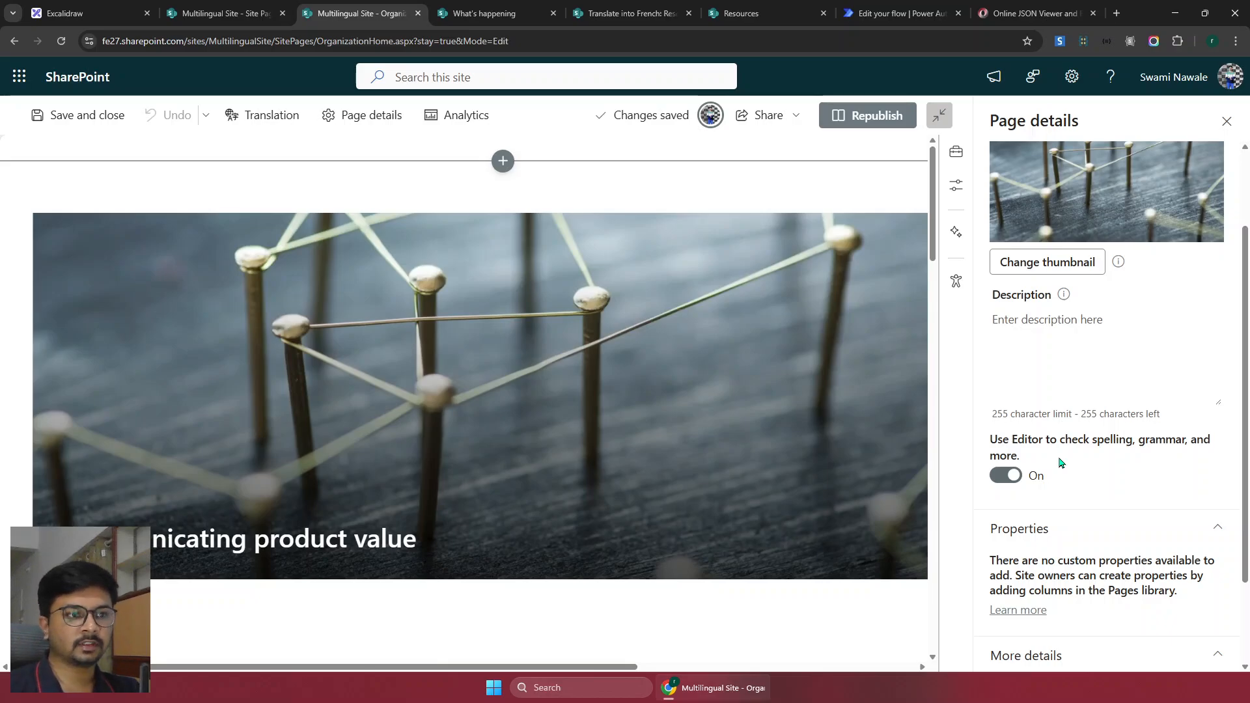
# Republish the OrganizationHome page and switch back to the Auto Page Translation flow in Power Automate
pyautogui.click(892, 121)
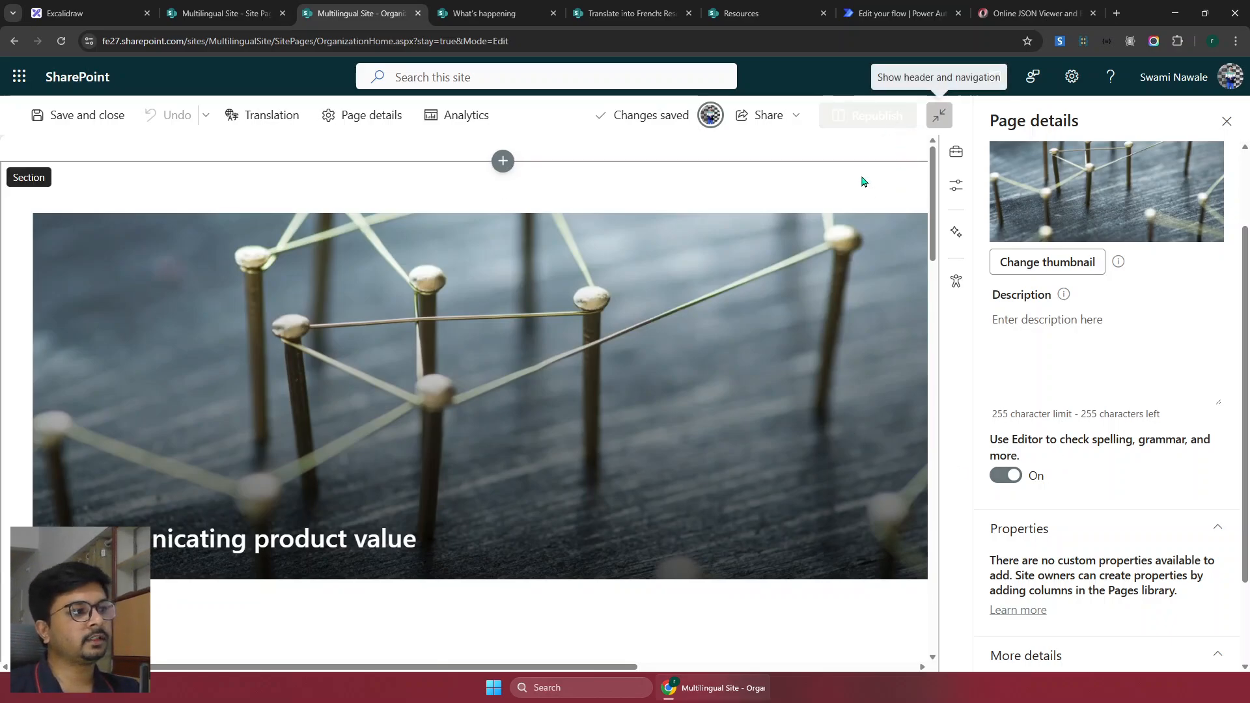
pyautogui.click(759, 454)
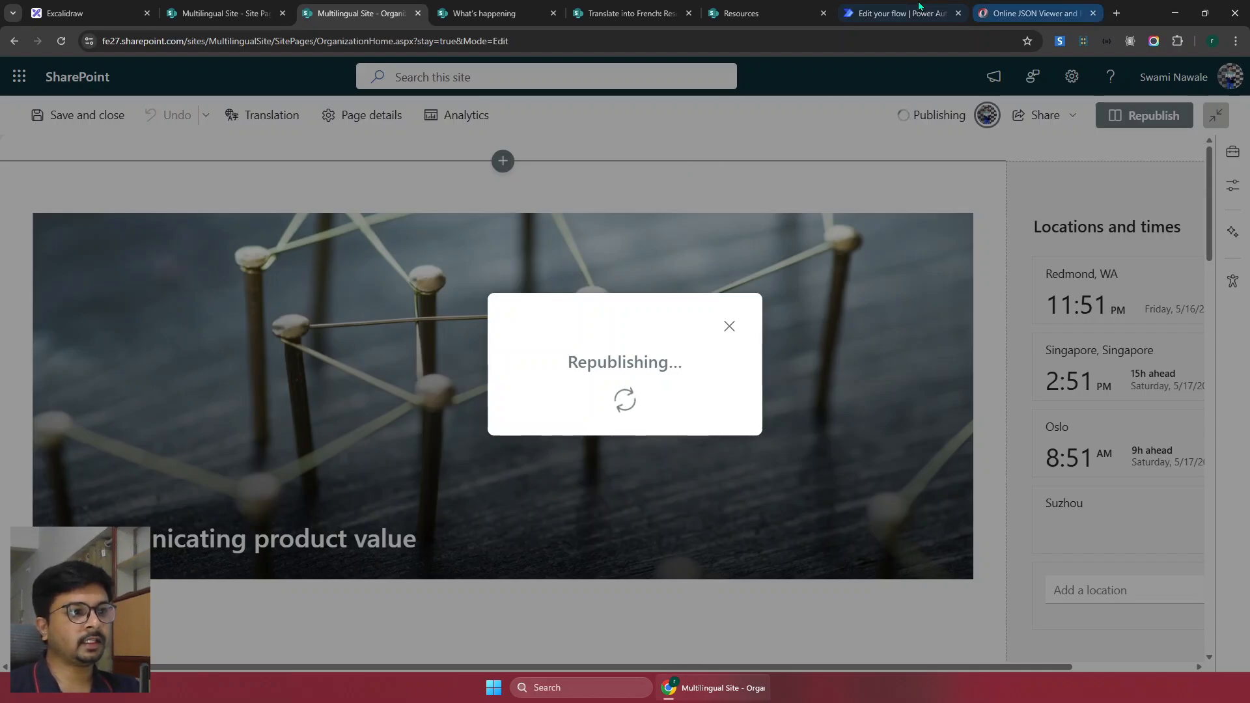
pyautogui.click(902, 13)
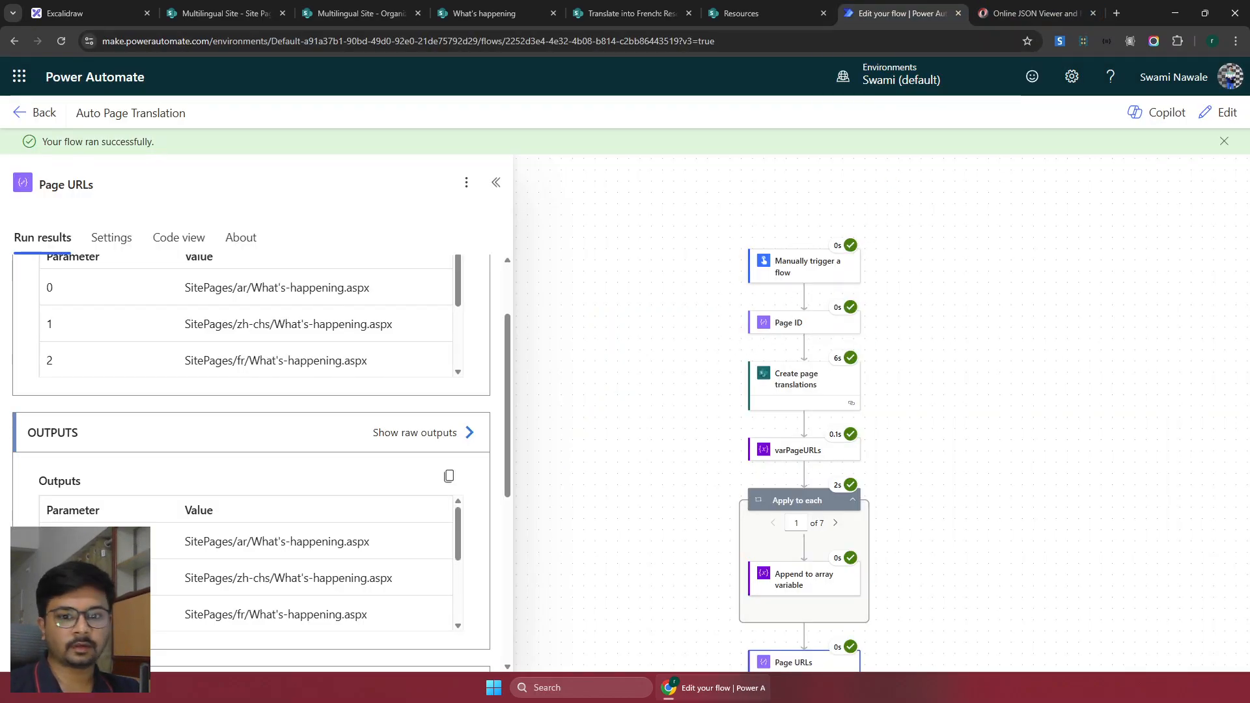